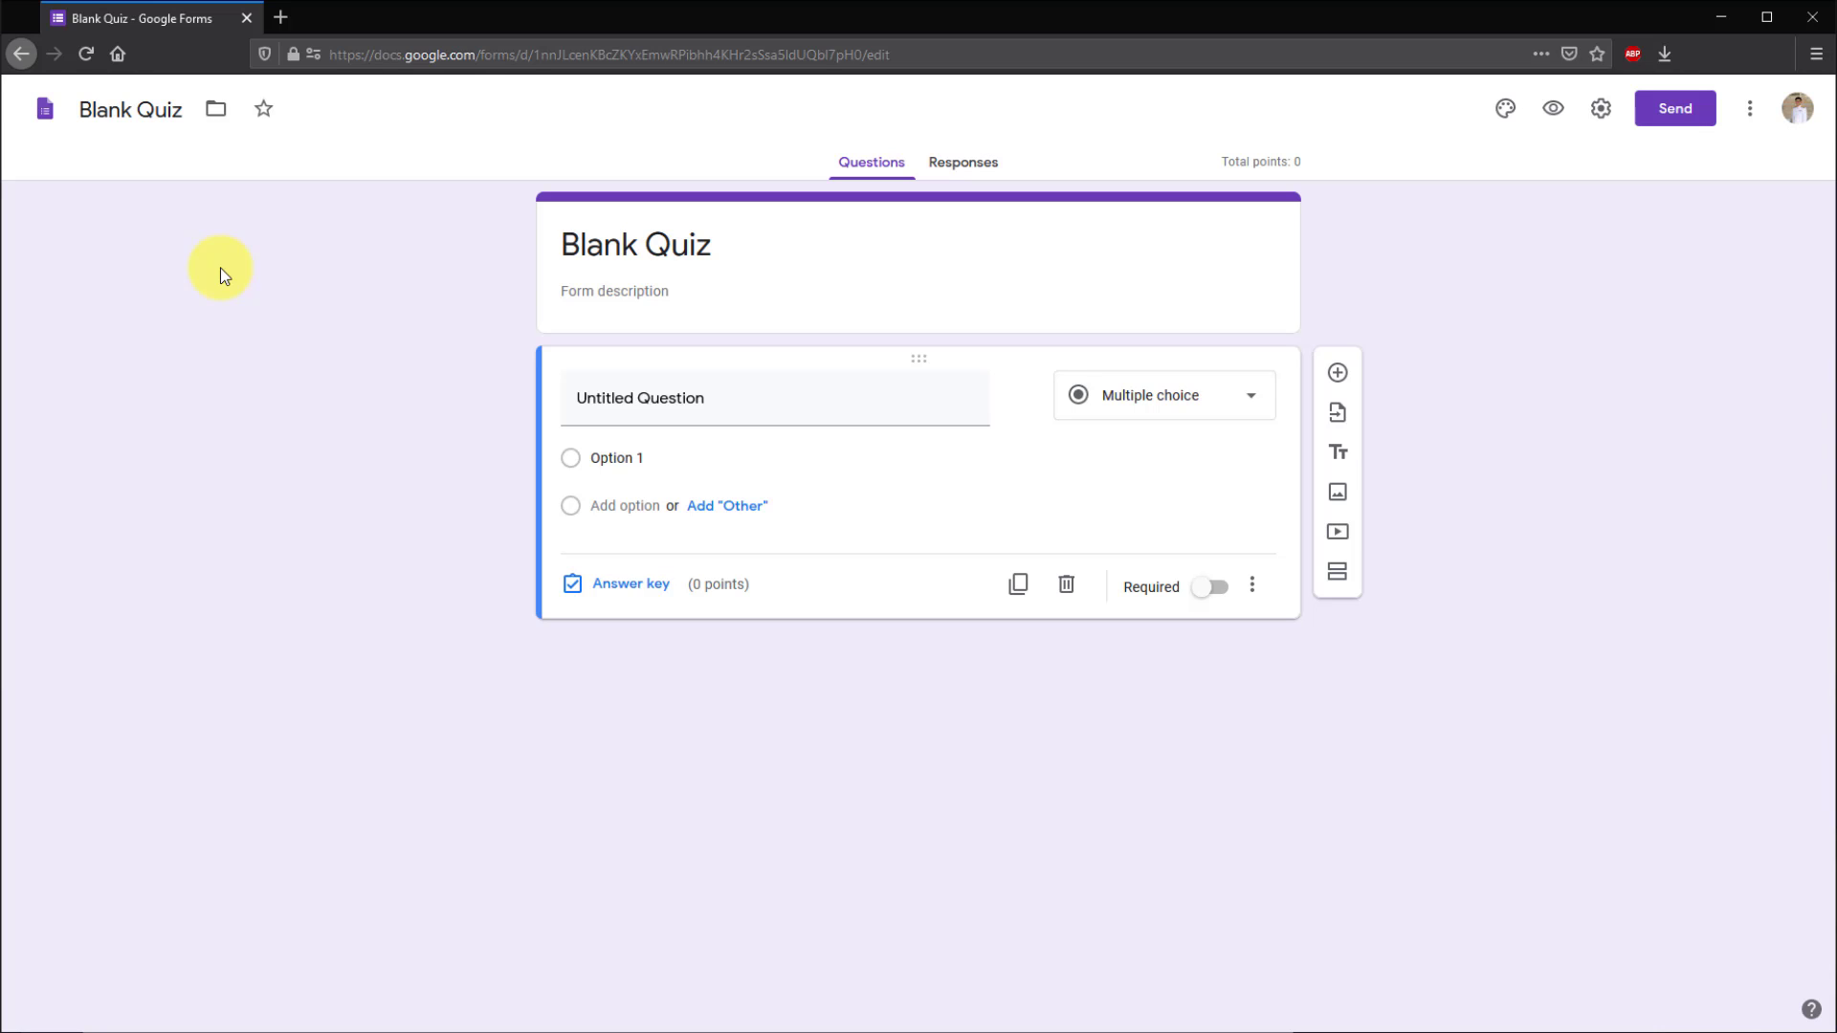
- Rename the form file and heading to 'ระบบวันลาโรงเรียนสกลราชวิทยานุกูล'
triple_click(152, 117)
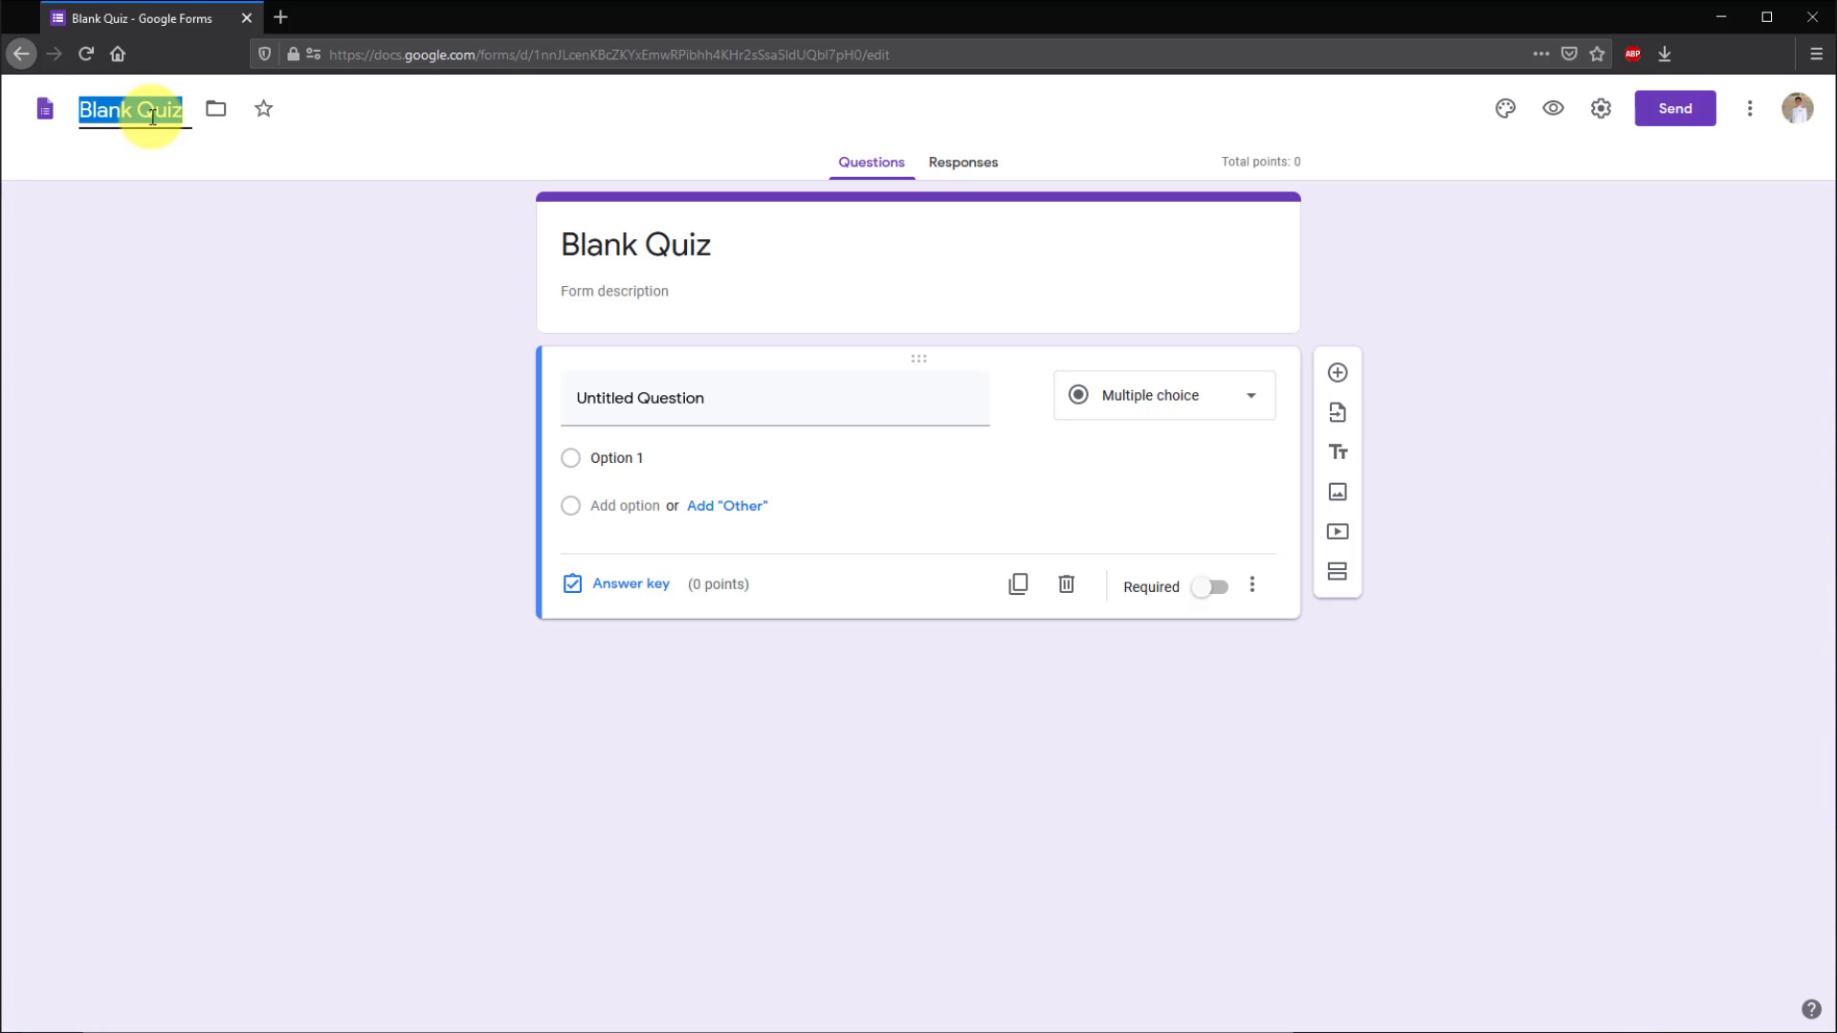
type("ระบบวันลาโรงเรียนสกลราชวิทยานุกูล")
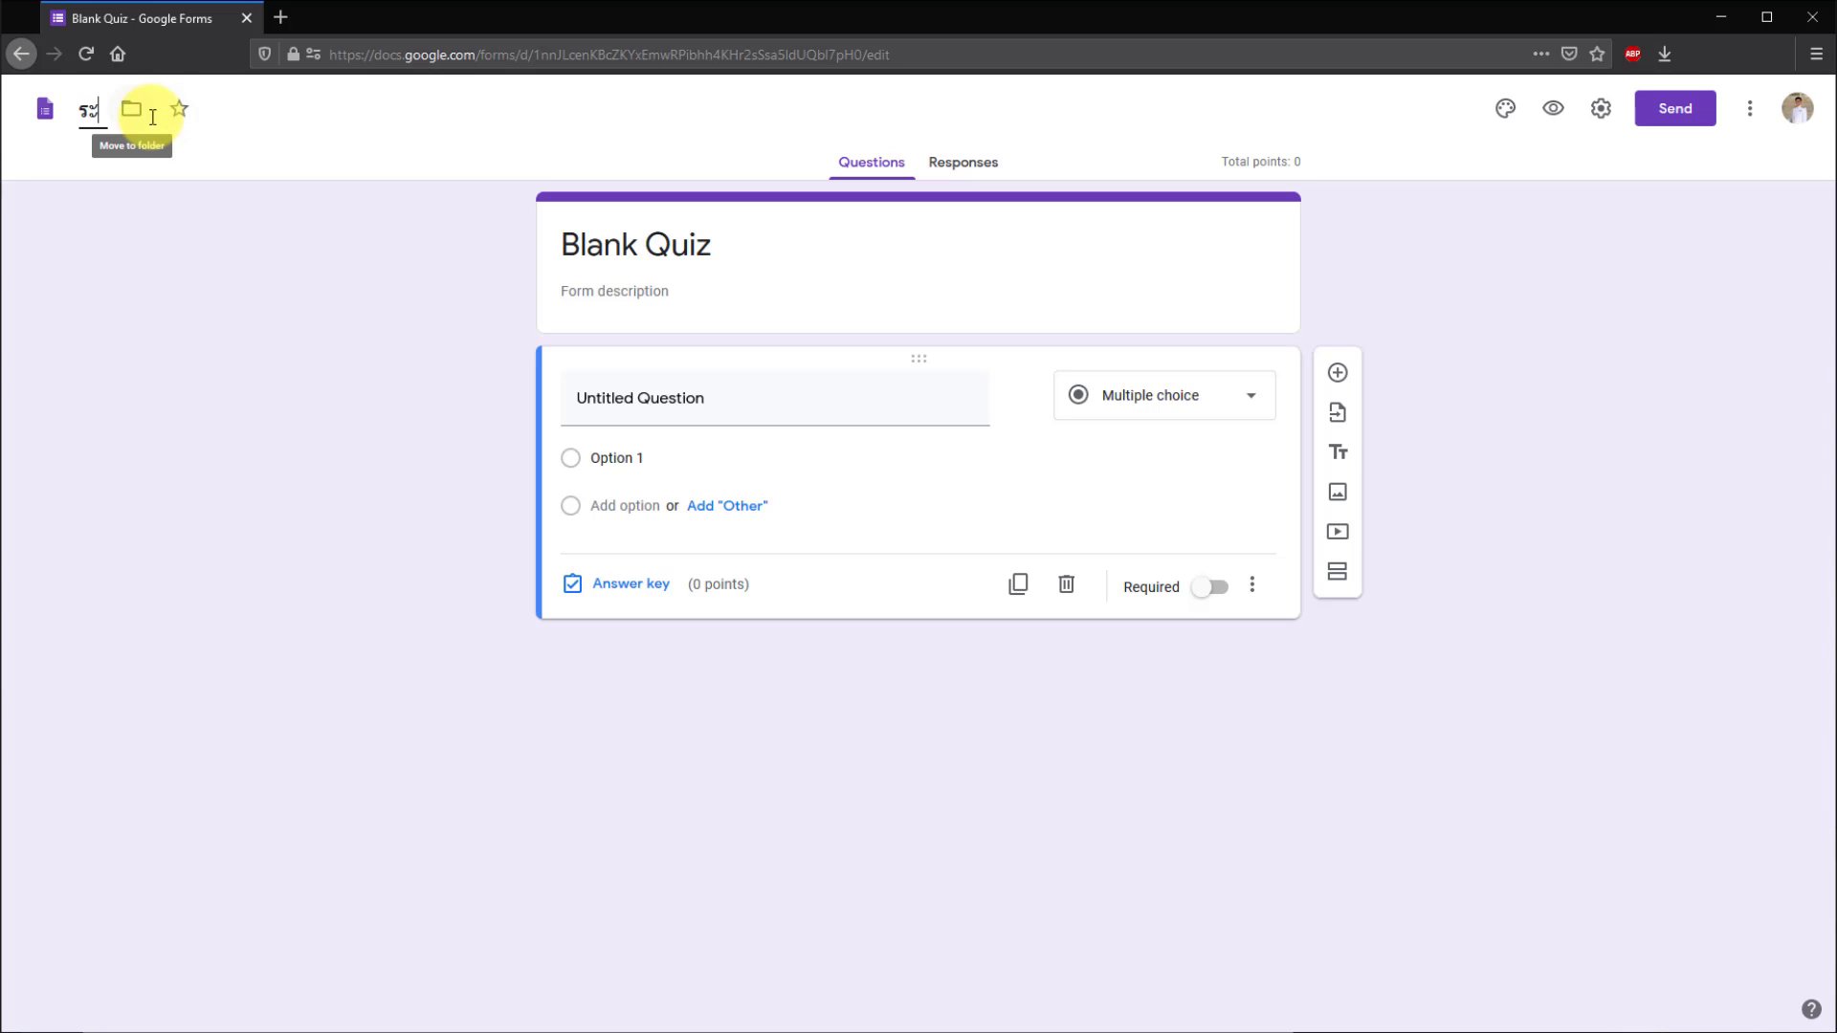
triple_click(645, 243)
type("ระบบวันลาโรงเรียนสกลราชวิทยานุกูล")
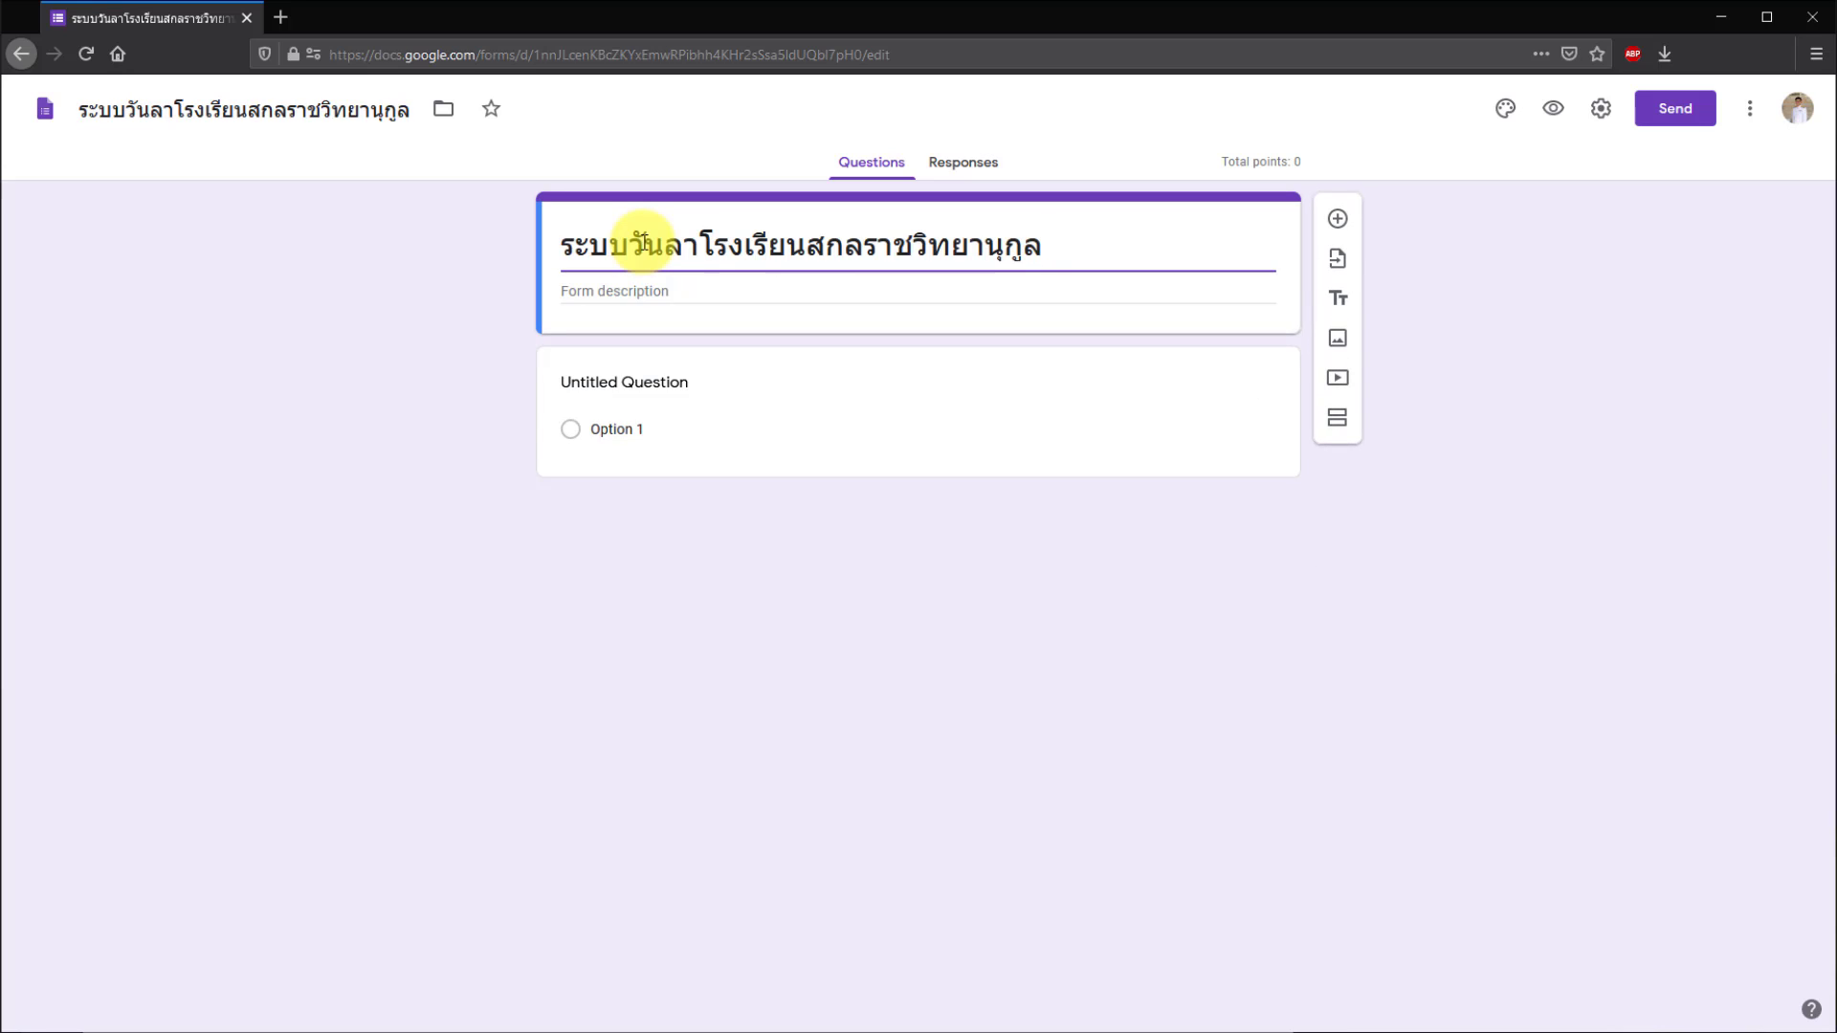
- Make the first question a required short answer labelled 'ชื่อ นามส'
left_click(641, 387)
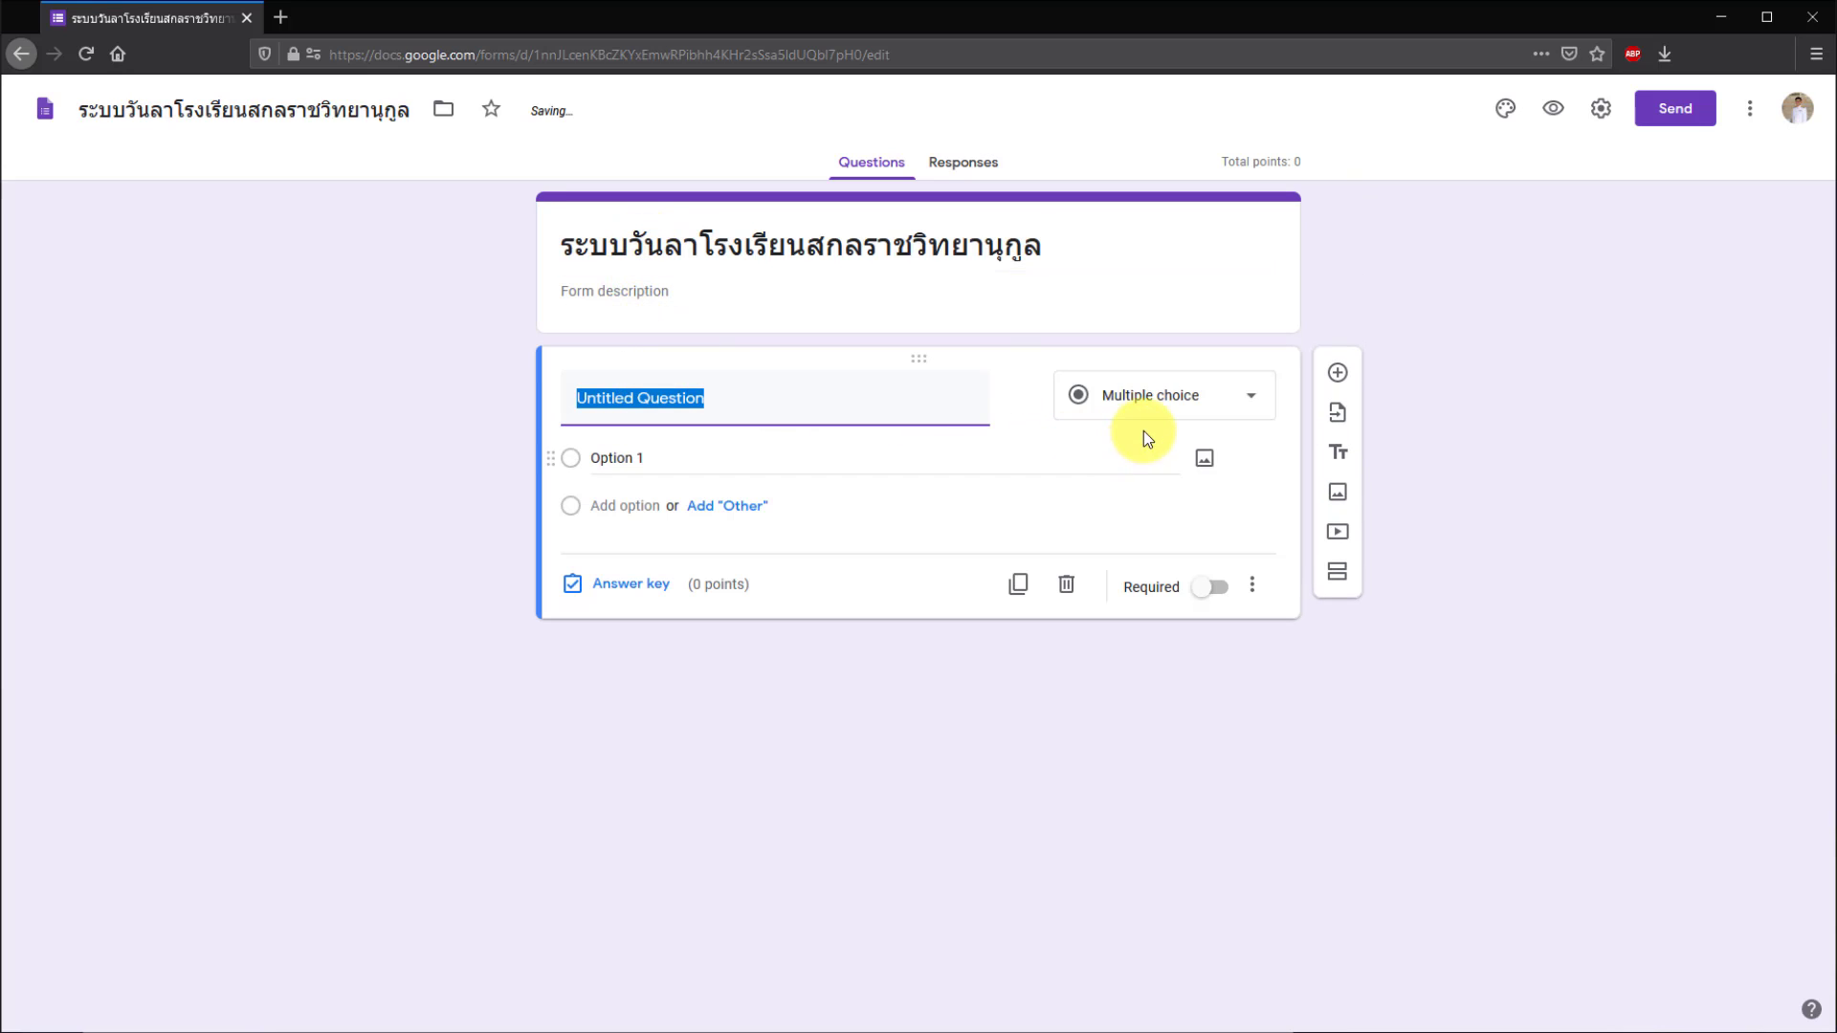
left_click(1213, 407)
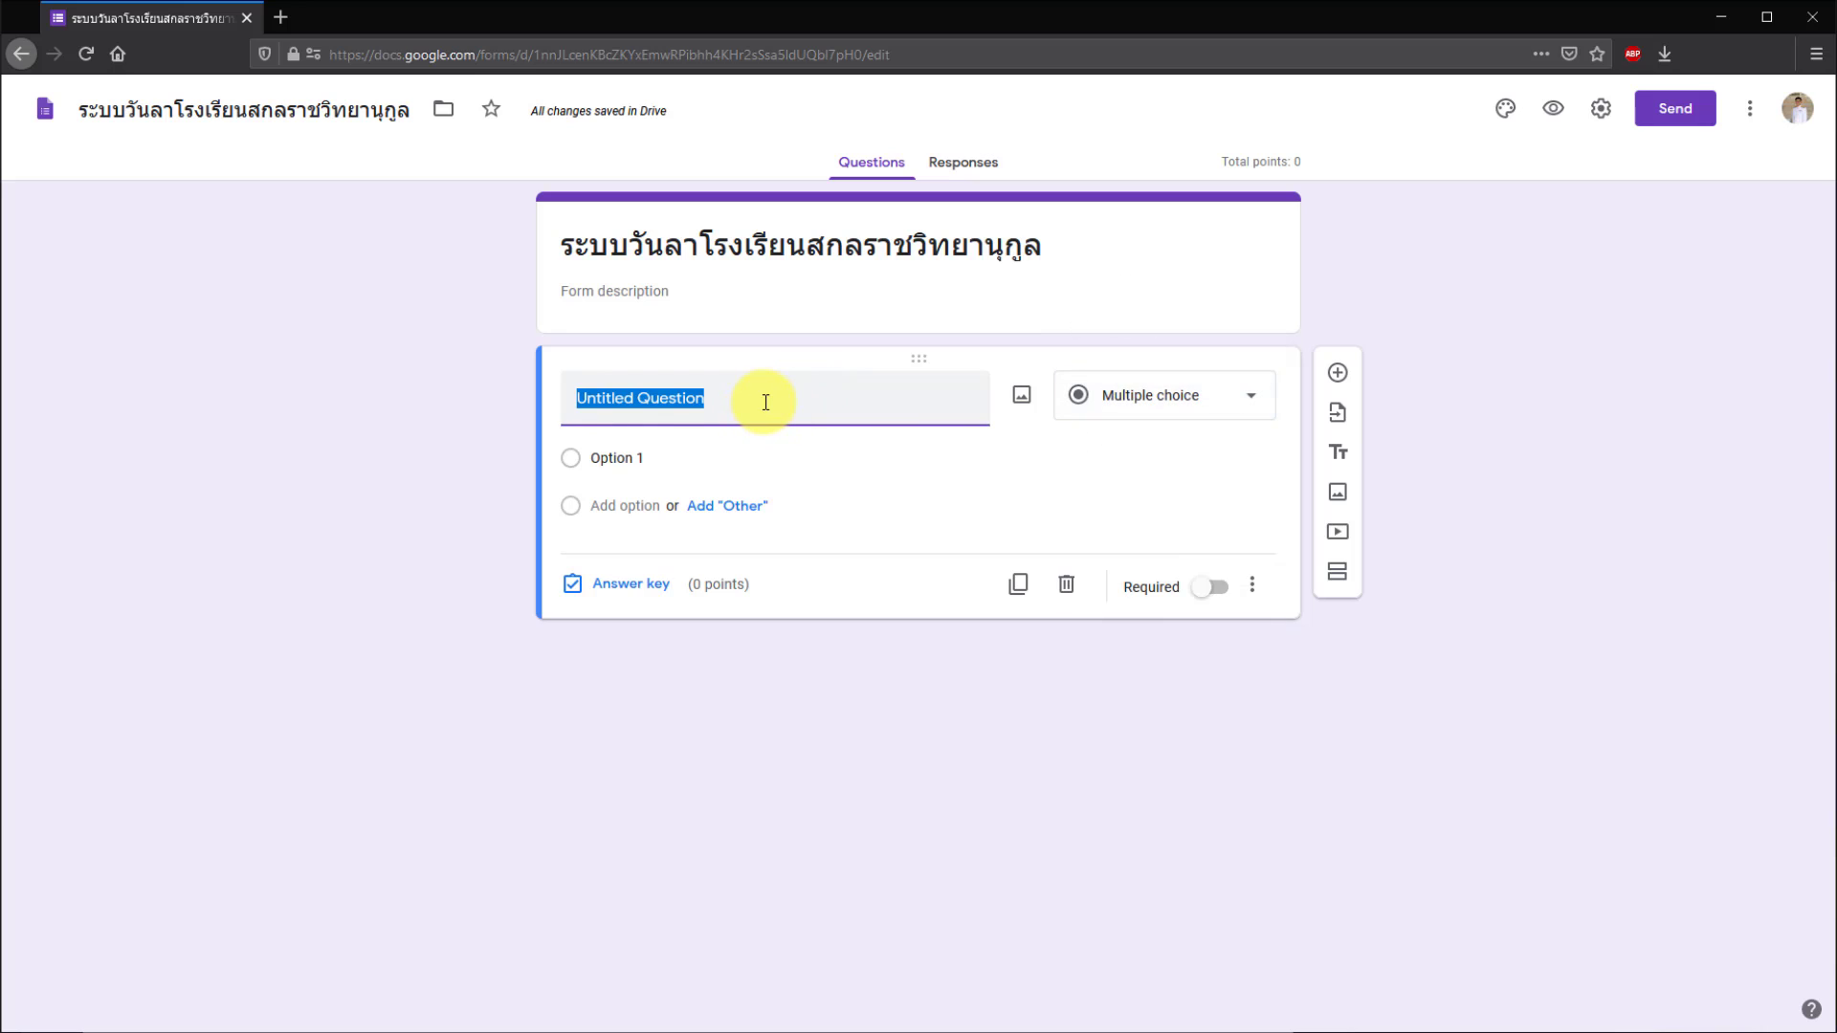
type("ช")
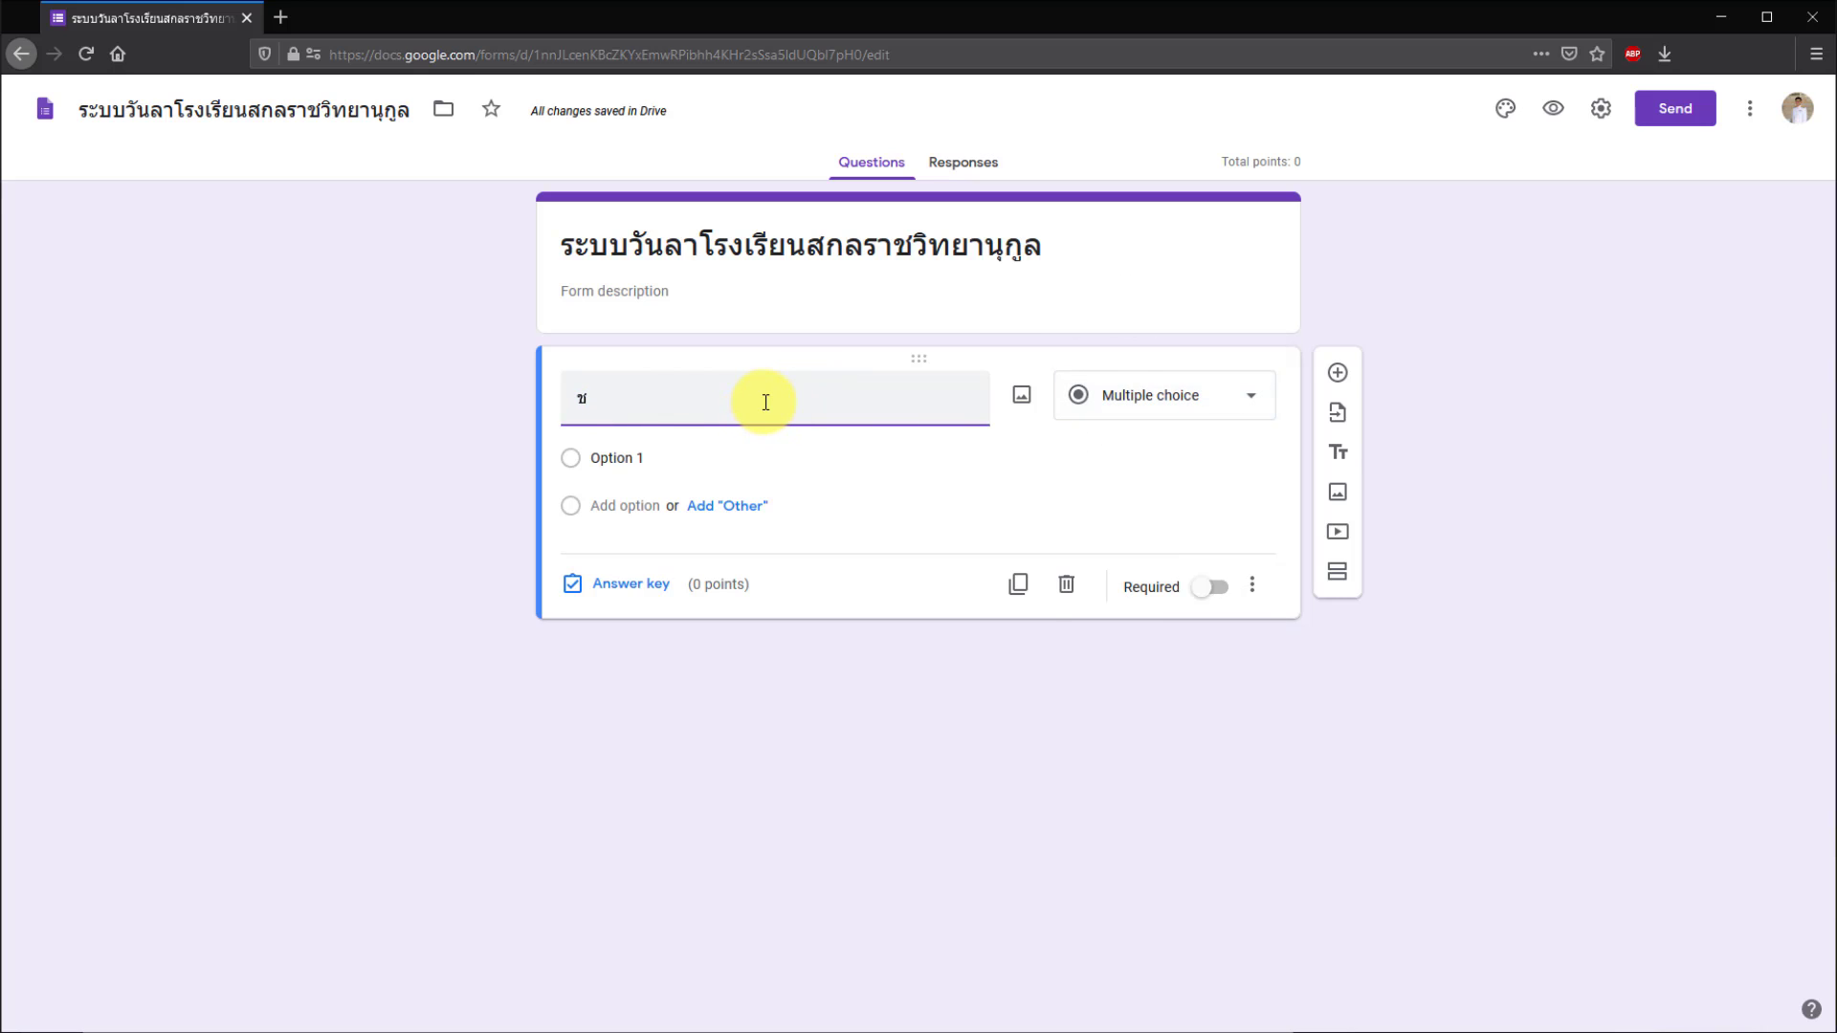
type("ื่อ นามสกุล")
left_click(1157, 395)
left_click(1156, 279)
left_click(1213, 553)
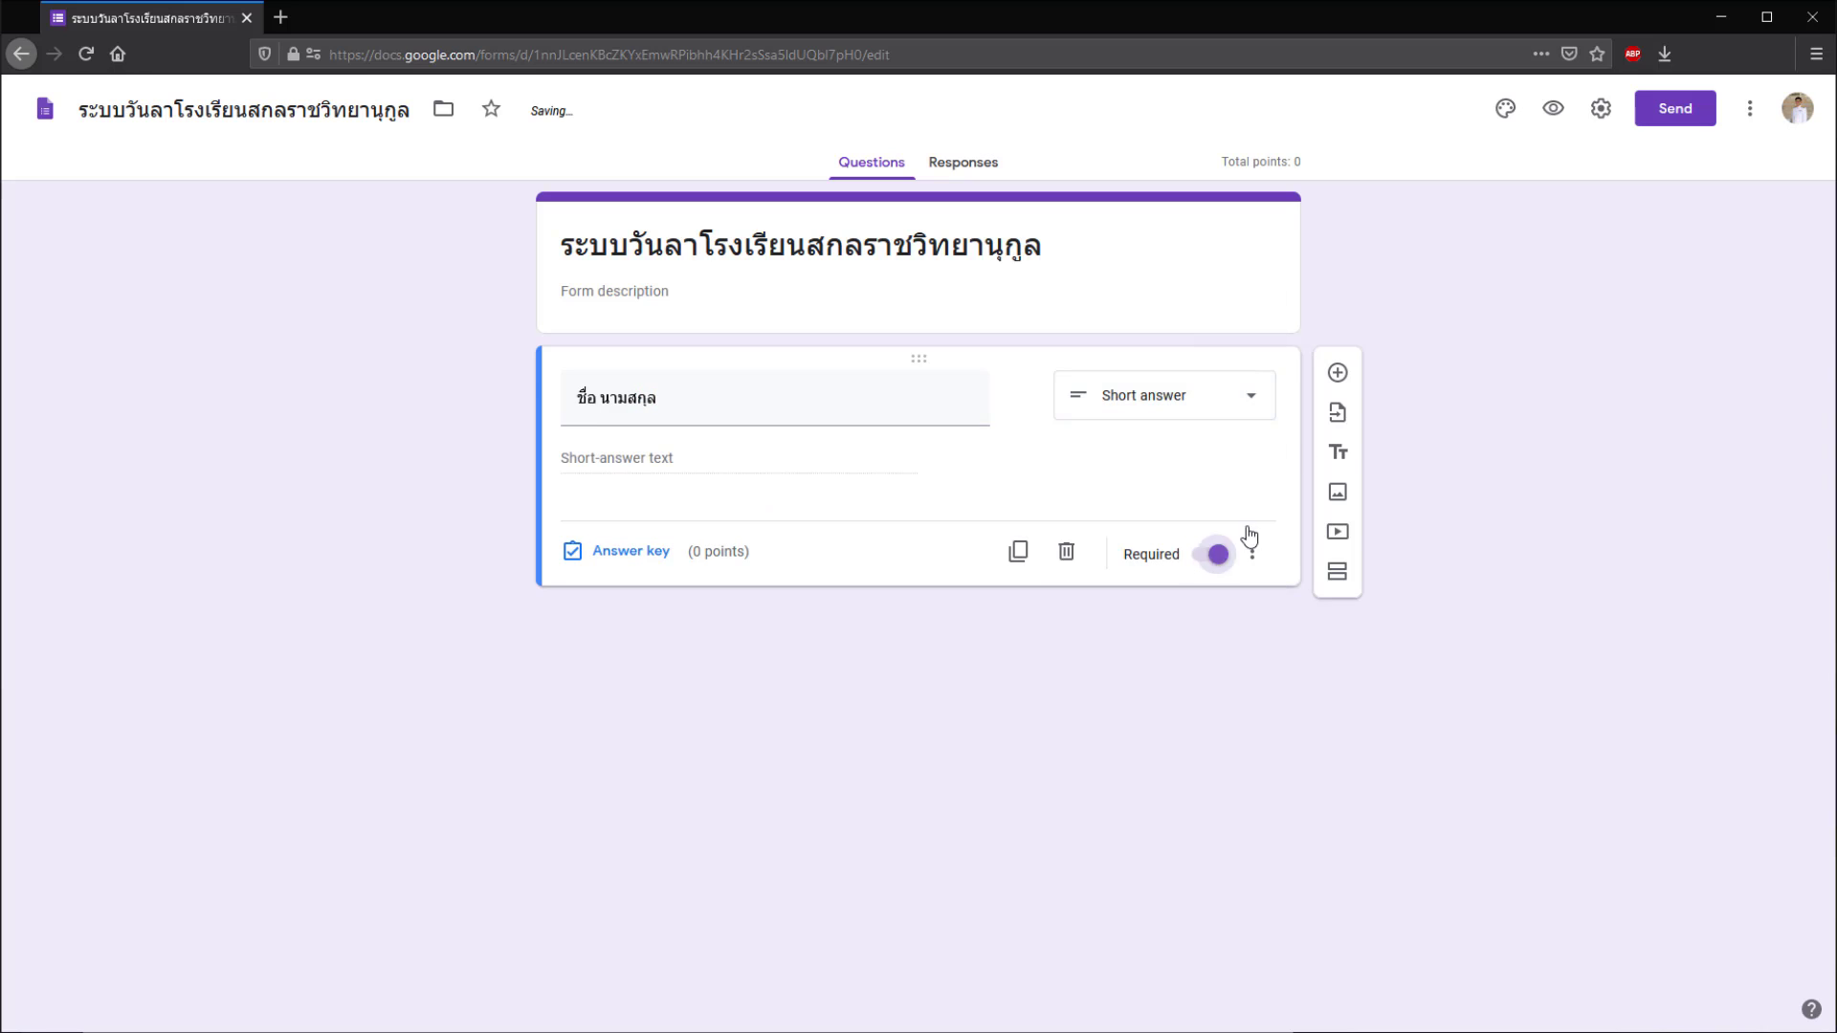
- Add a multiple-choice question titled 'การลา'
left_click(1338, 372)
left_click(1236, 552)
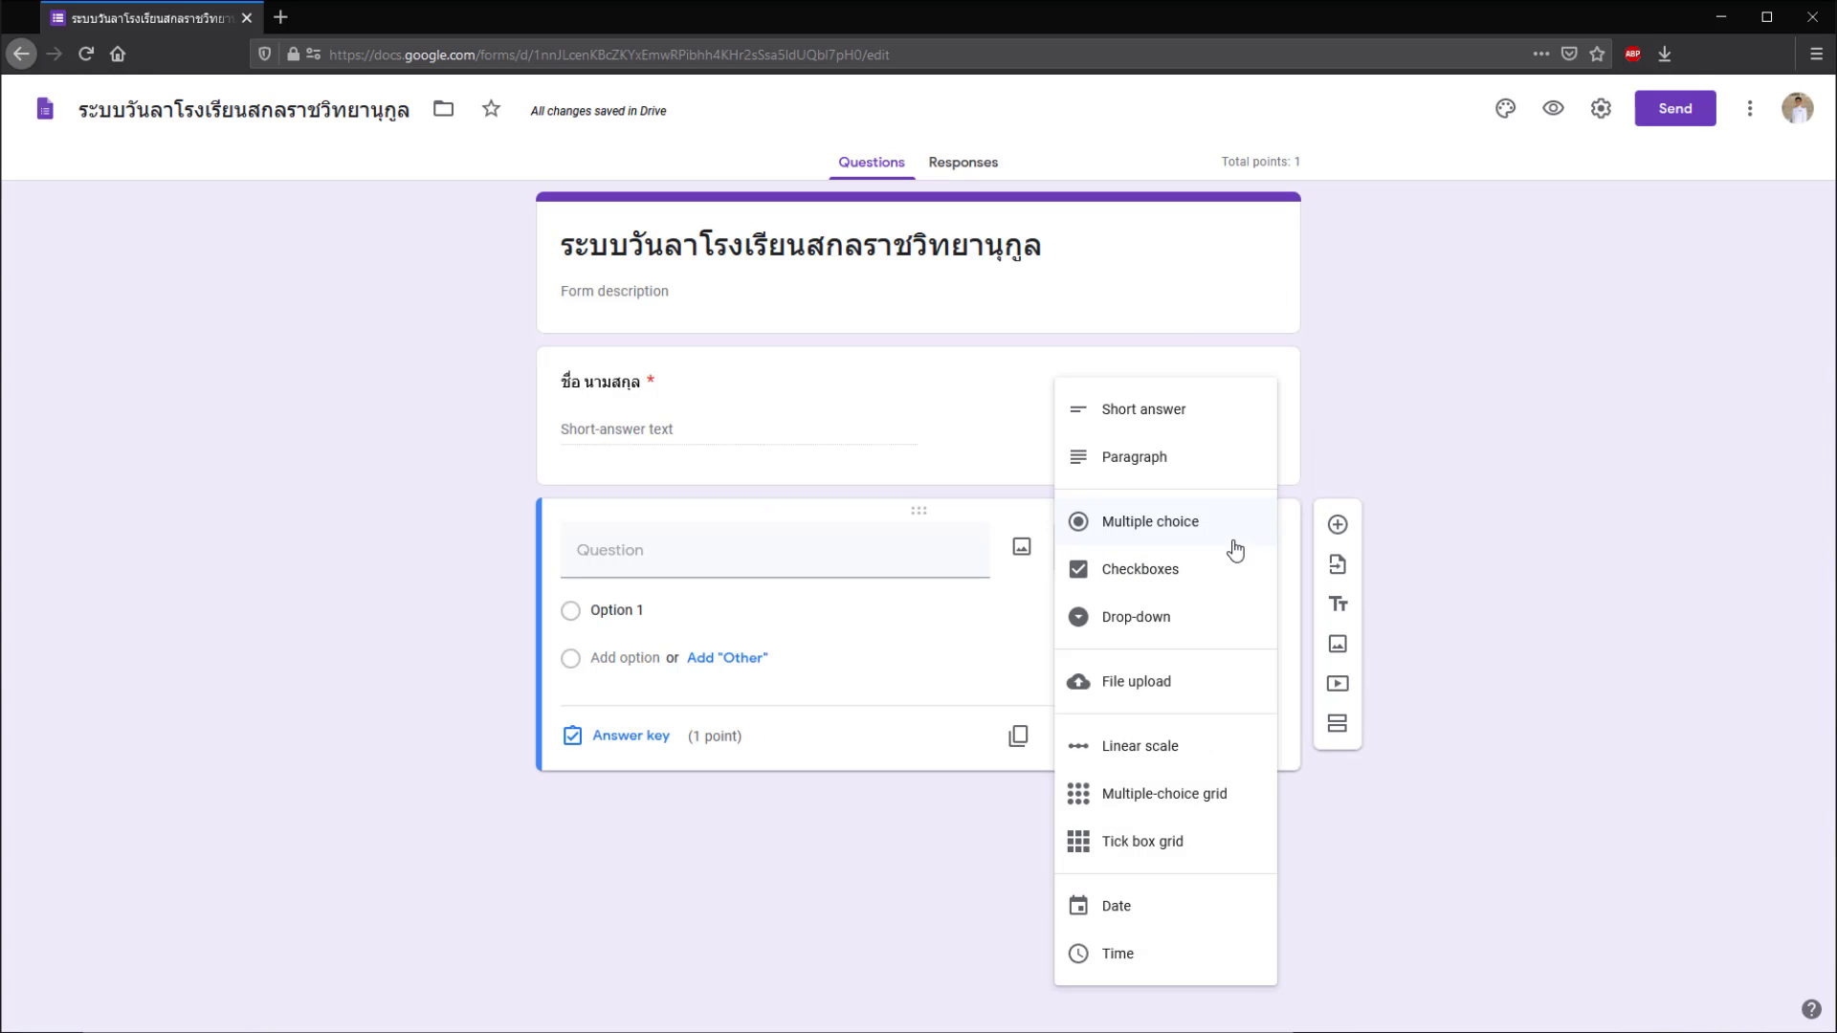
left_click(915, 549)
type("ค")
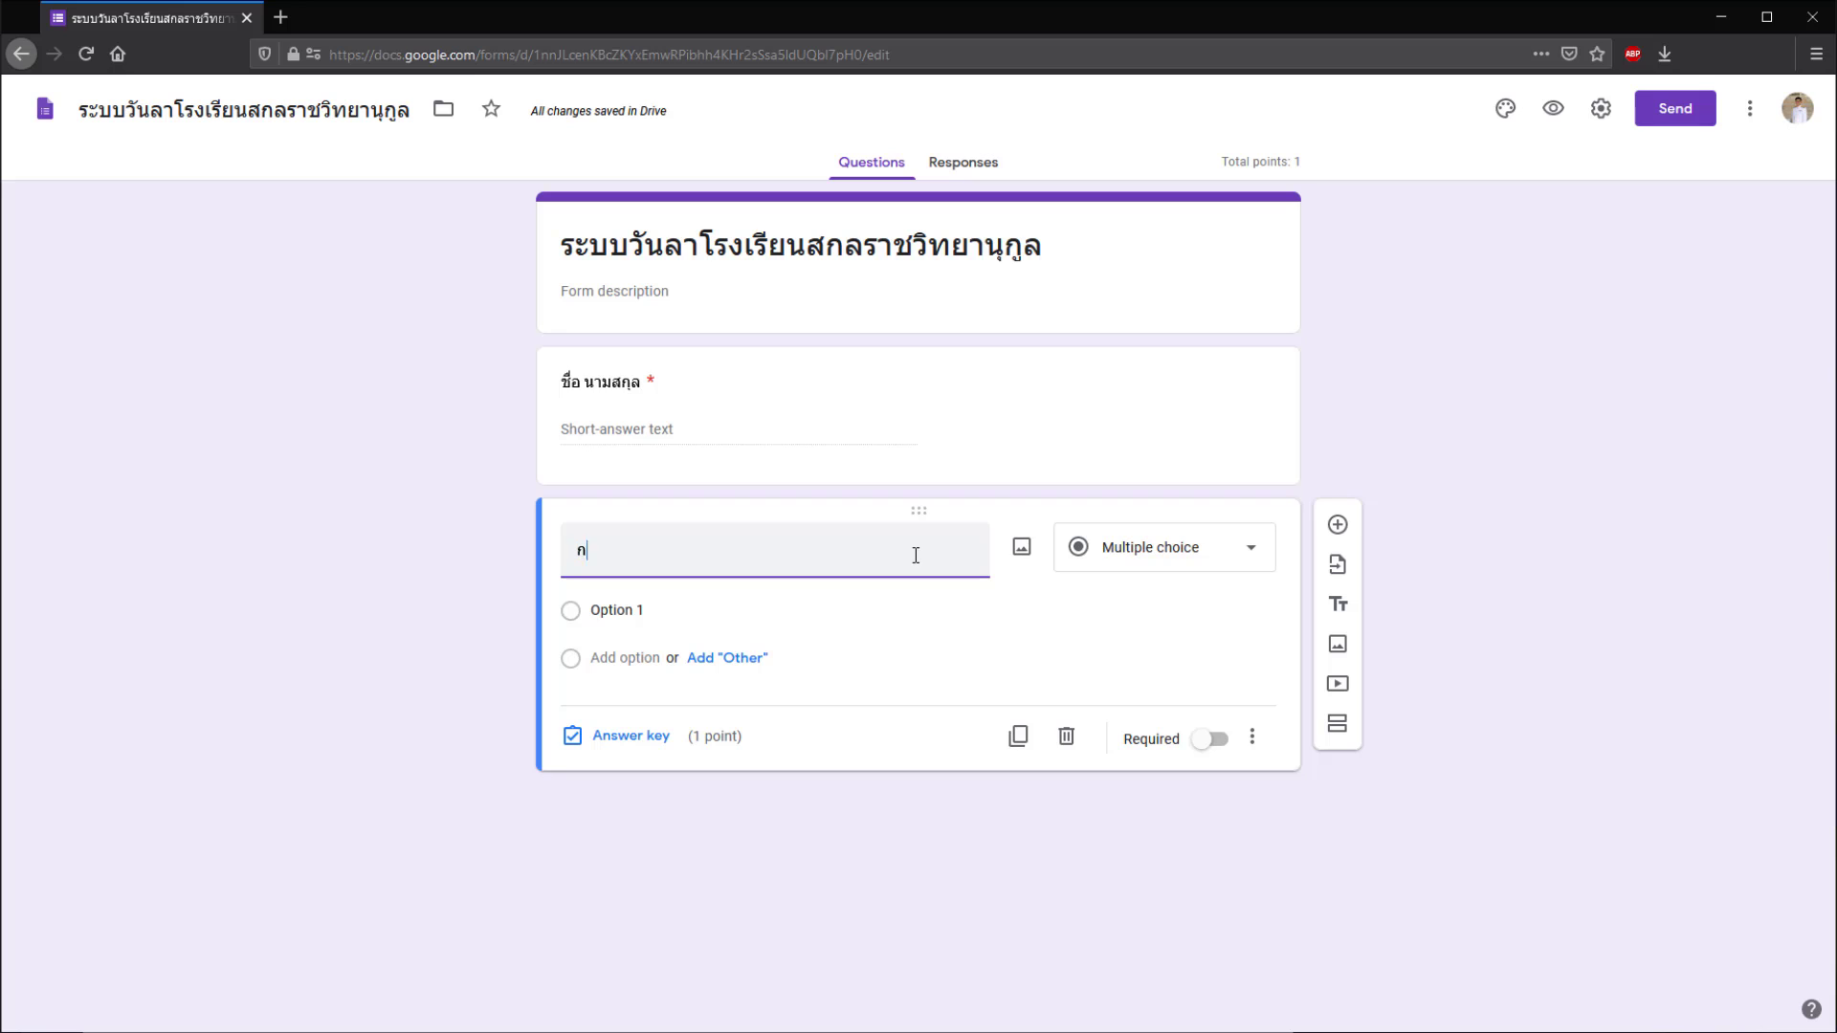
key("BackSpace")
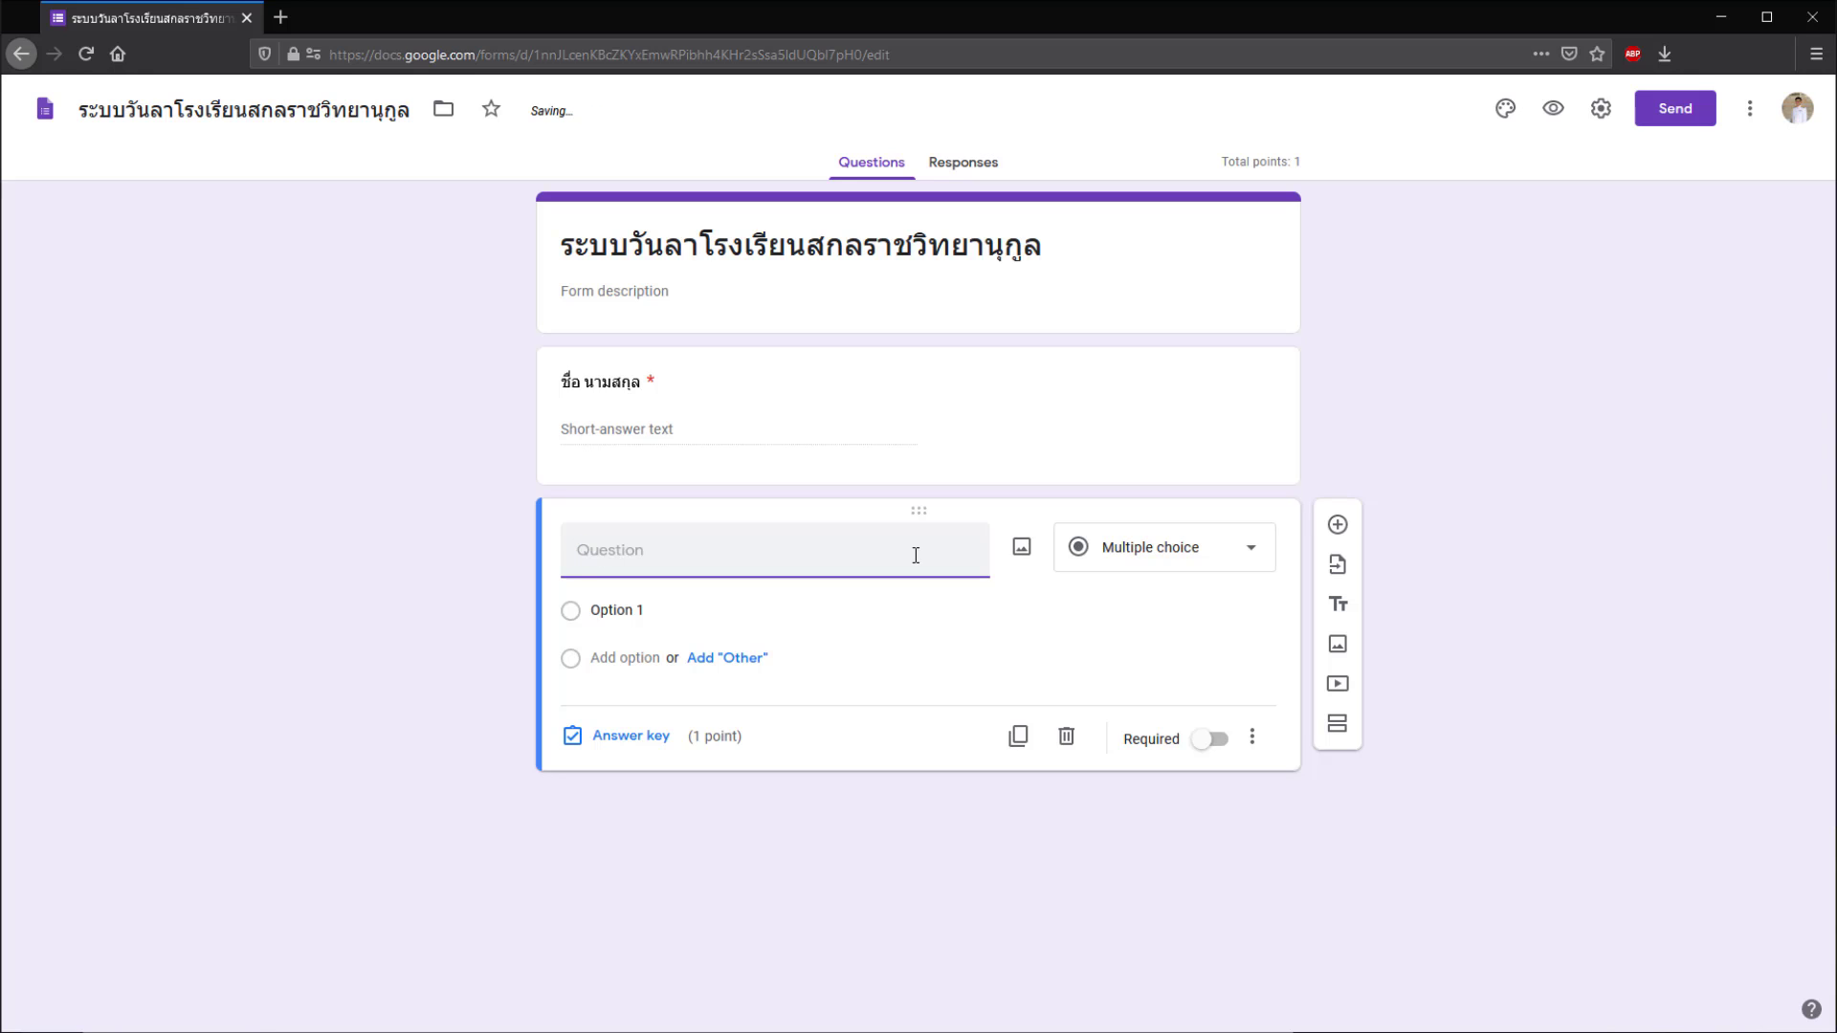
type("การลา")
- Give the leave-type question choices ลากิจ, ลาป่วย, ลาคลอดบุตร and make it required
left_click(682, 609)
type("ลากิจ")
left_click(627, 658)
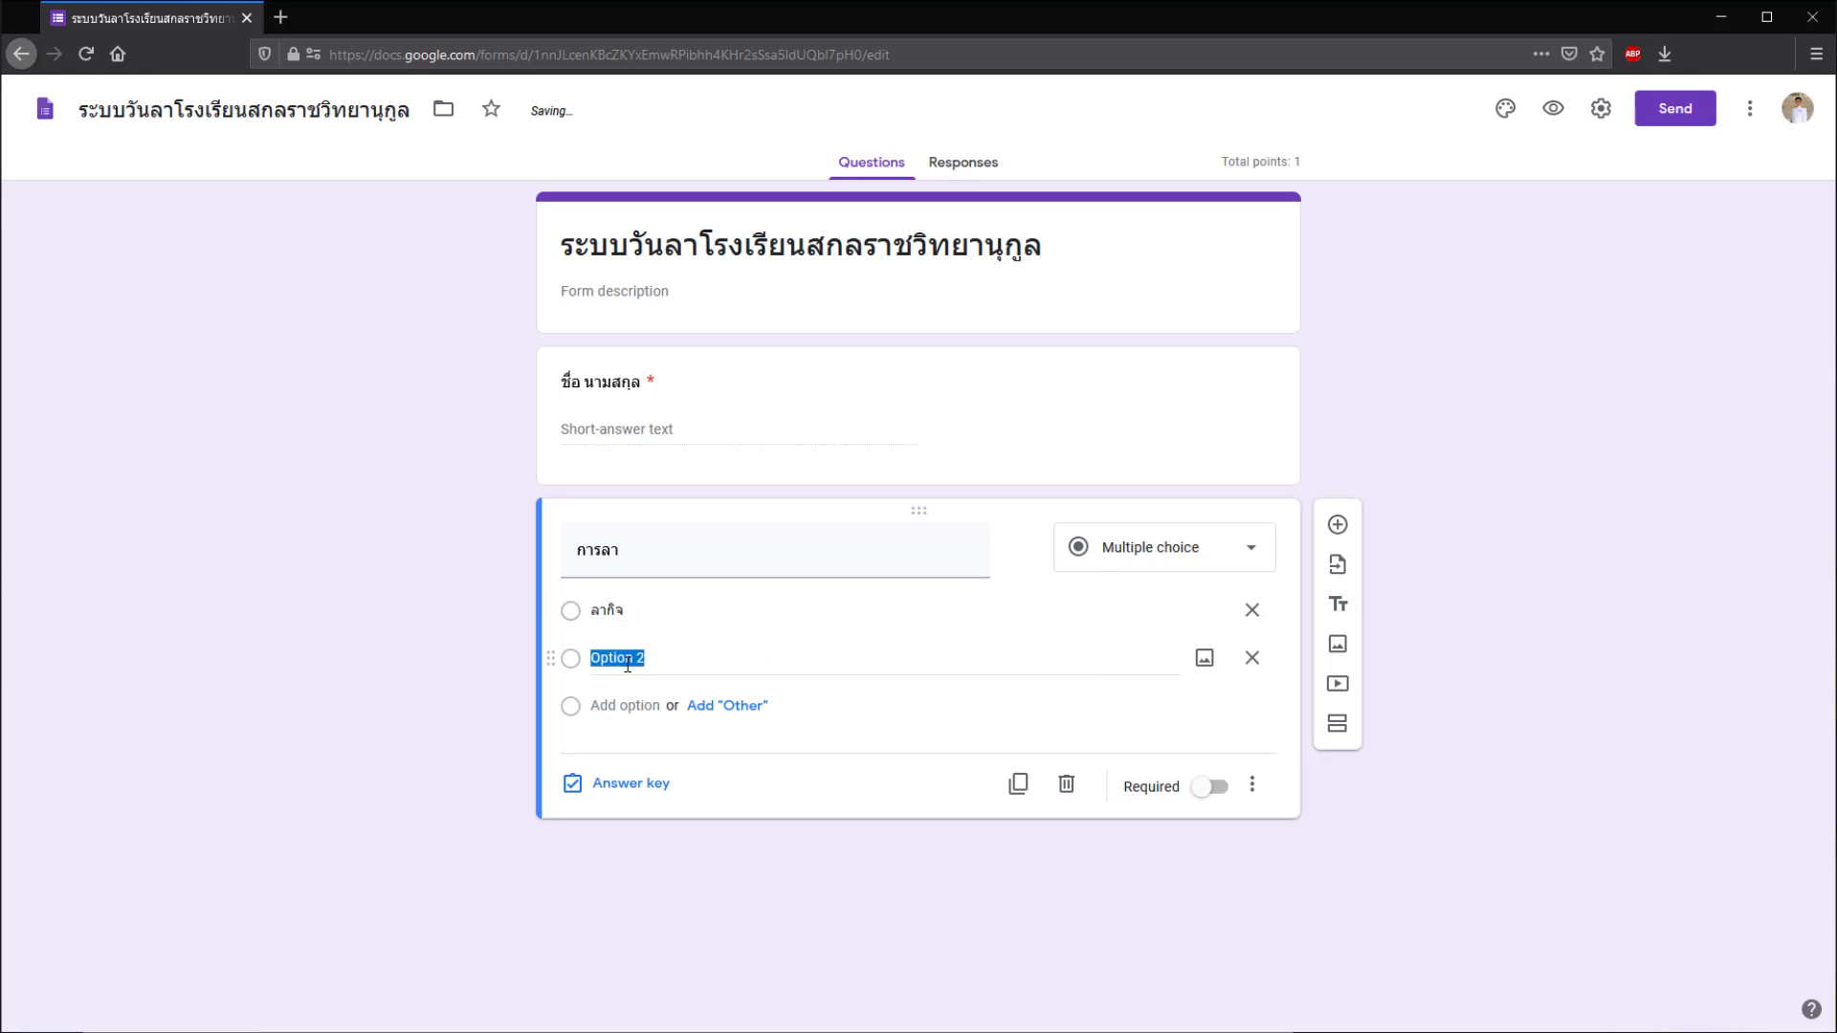
type("ลาป่วย")
key("Return")
type("ลาคลอดบุตร")
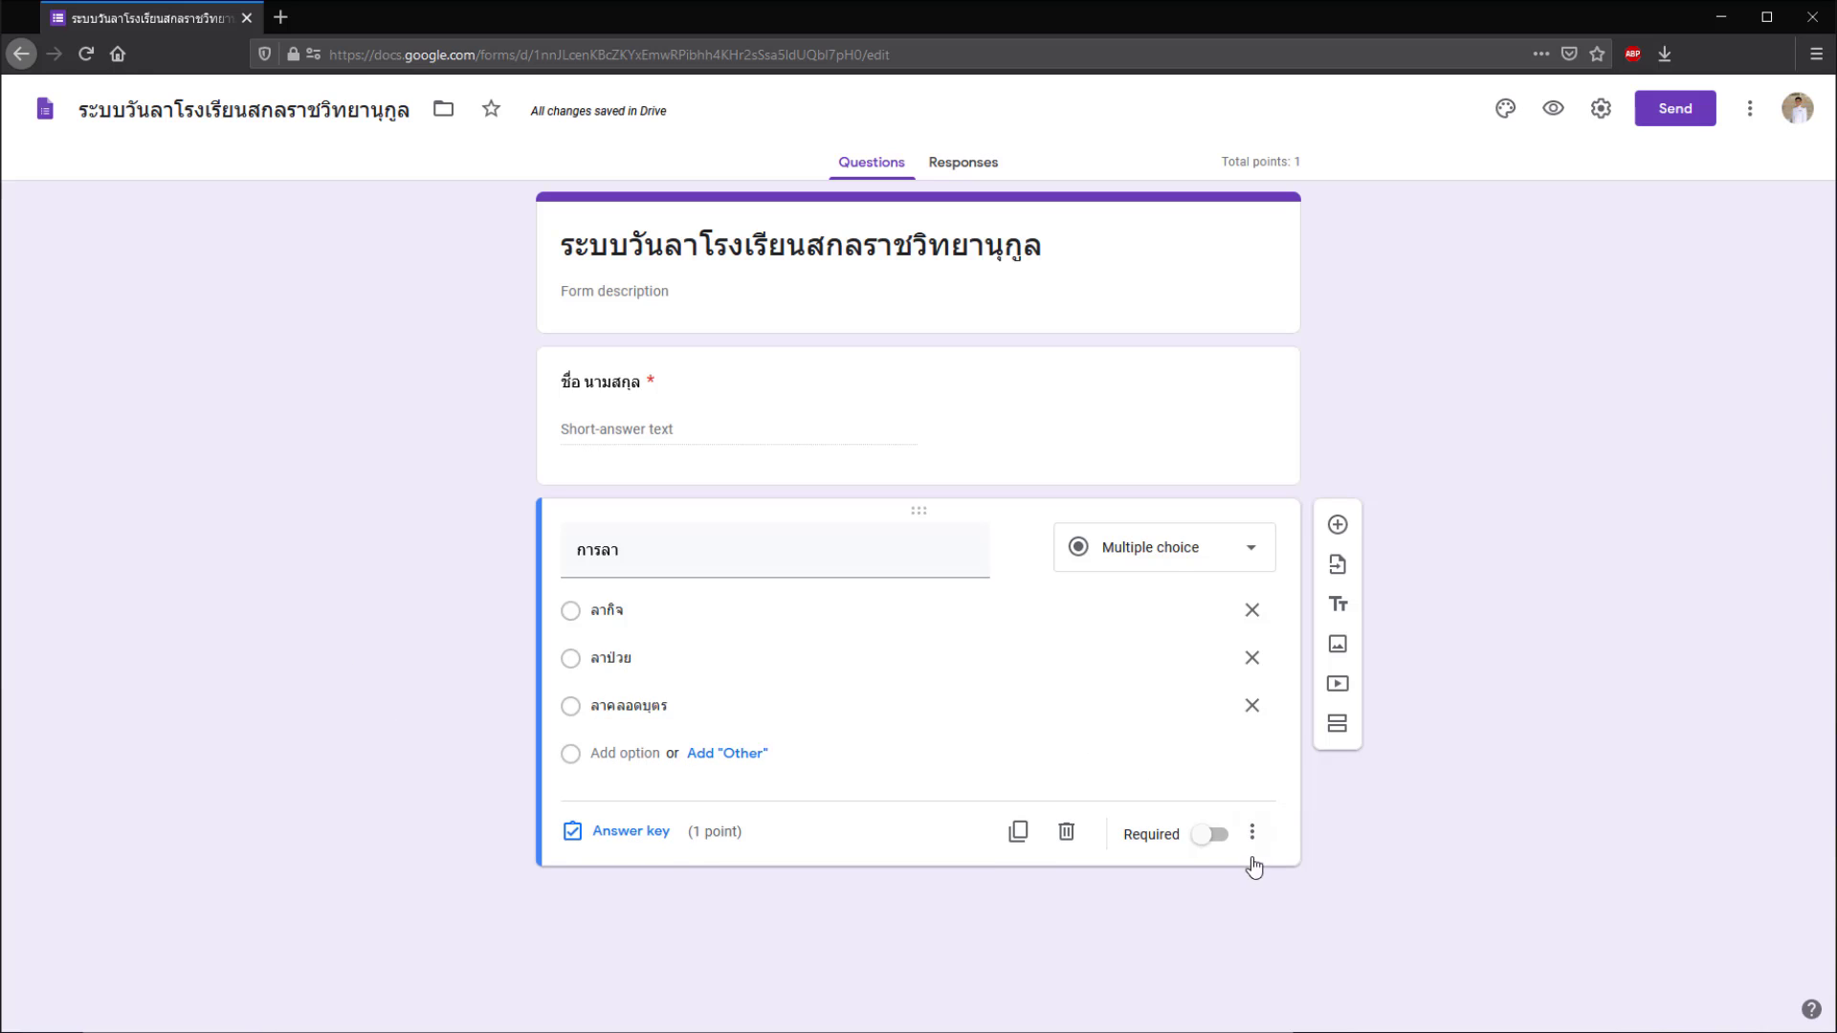
left_click(1210, 835)
- Add date questions 'ตั้งแต่วันที่' and 'ถึงวันที่', making the end date required
left_click(1338, 524)
type("ตั้งแต่วันที่")
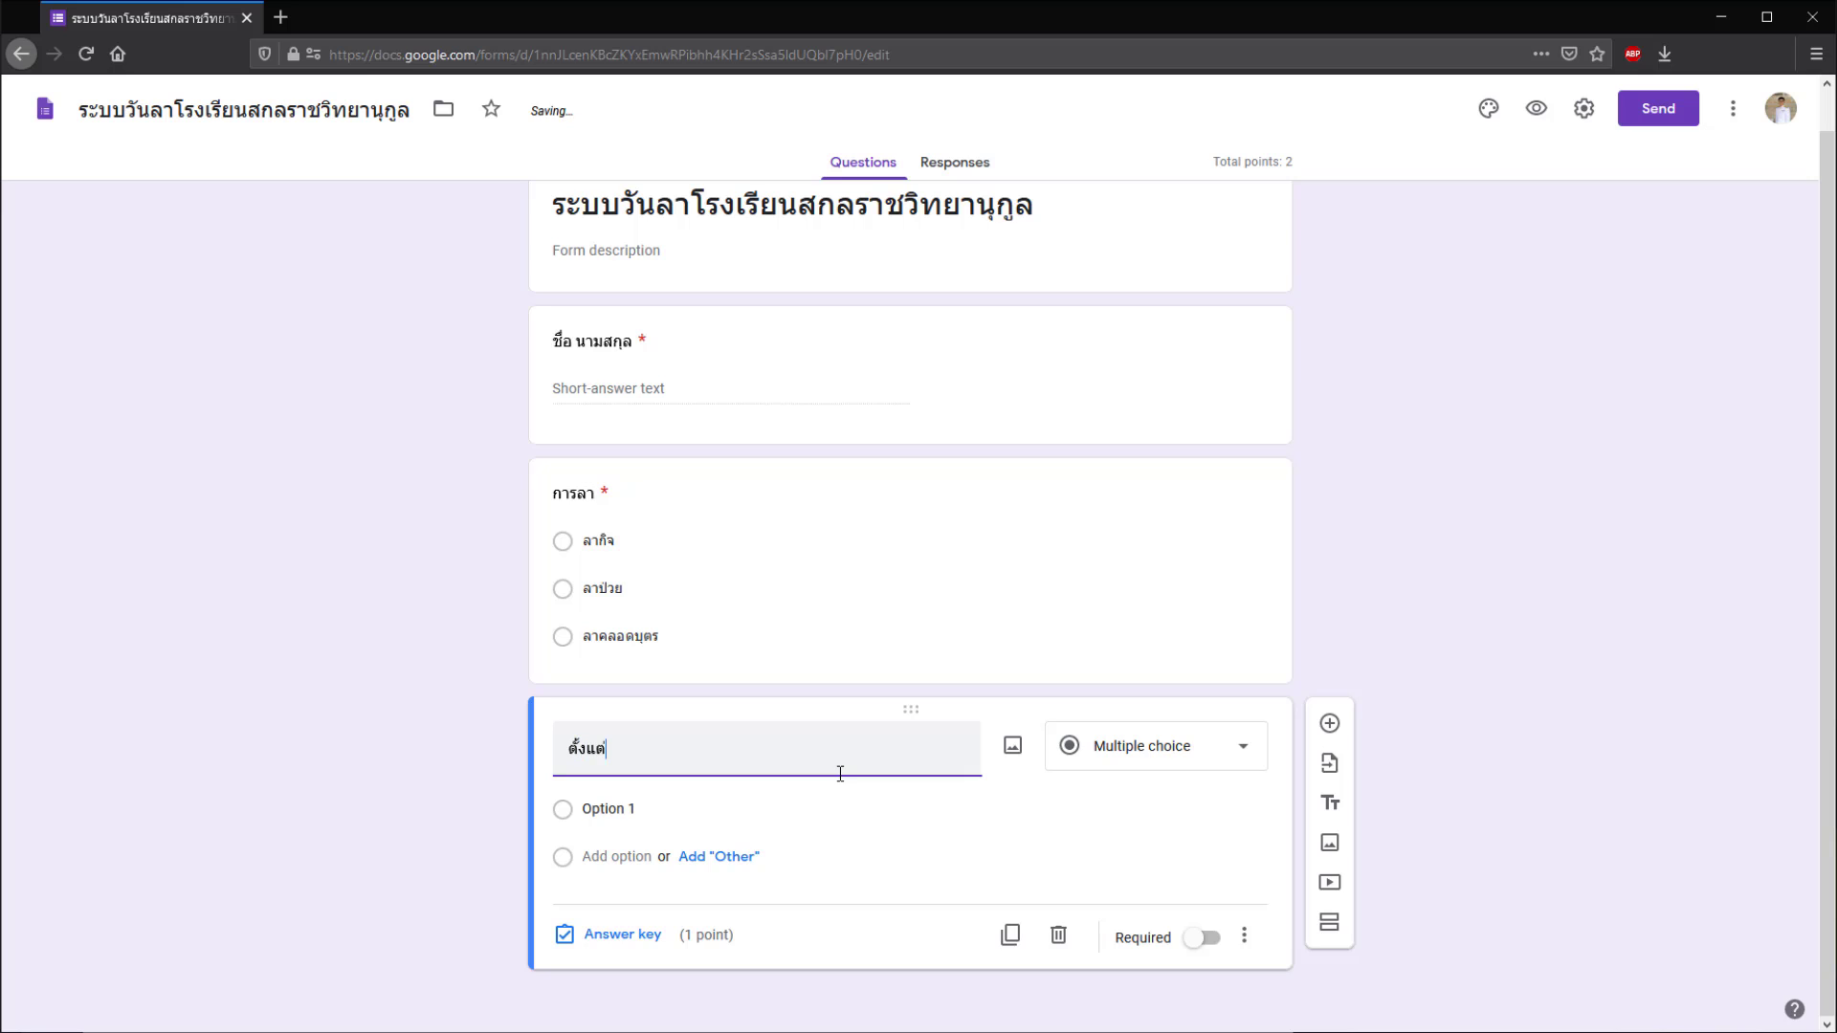
left_click(1337, 763)
type("ถึงวันที่")
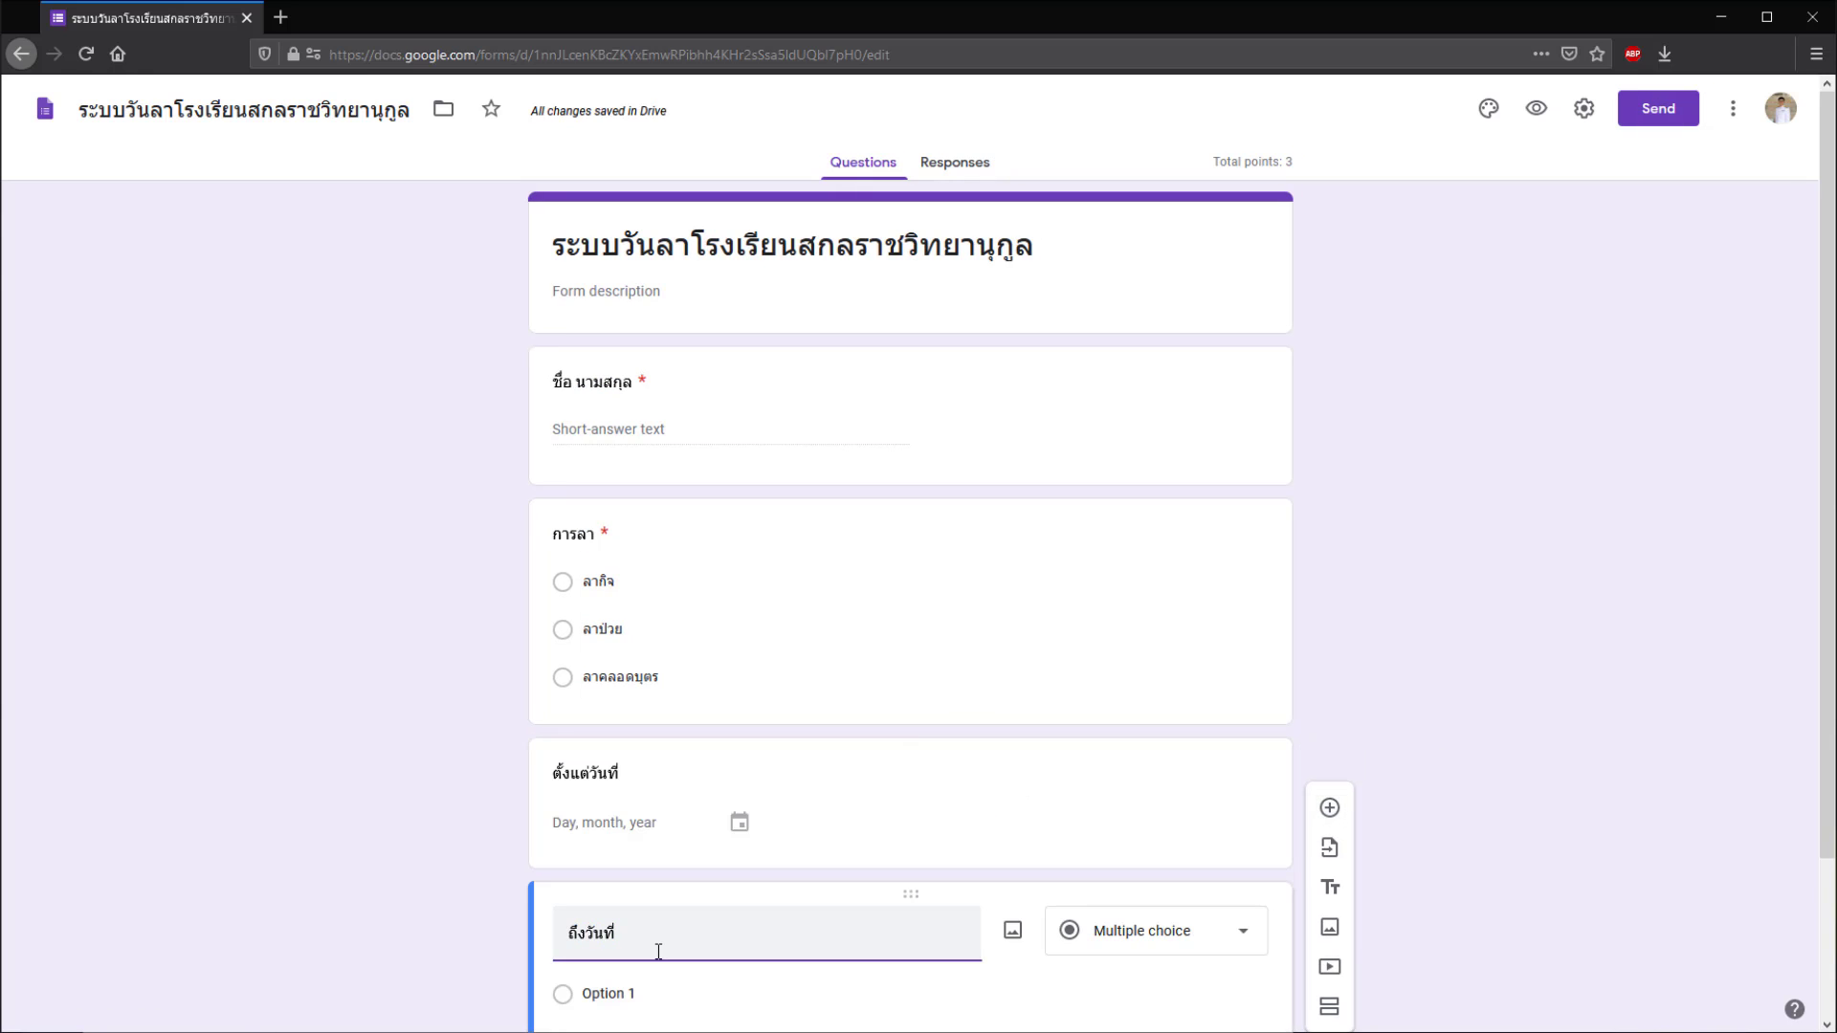
left_click(1203, 938)
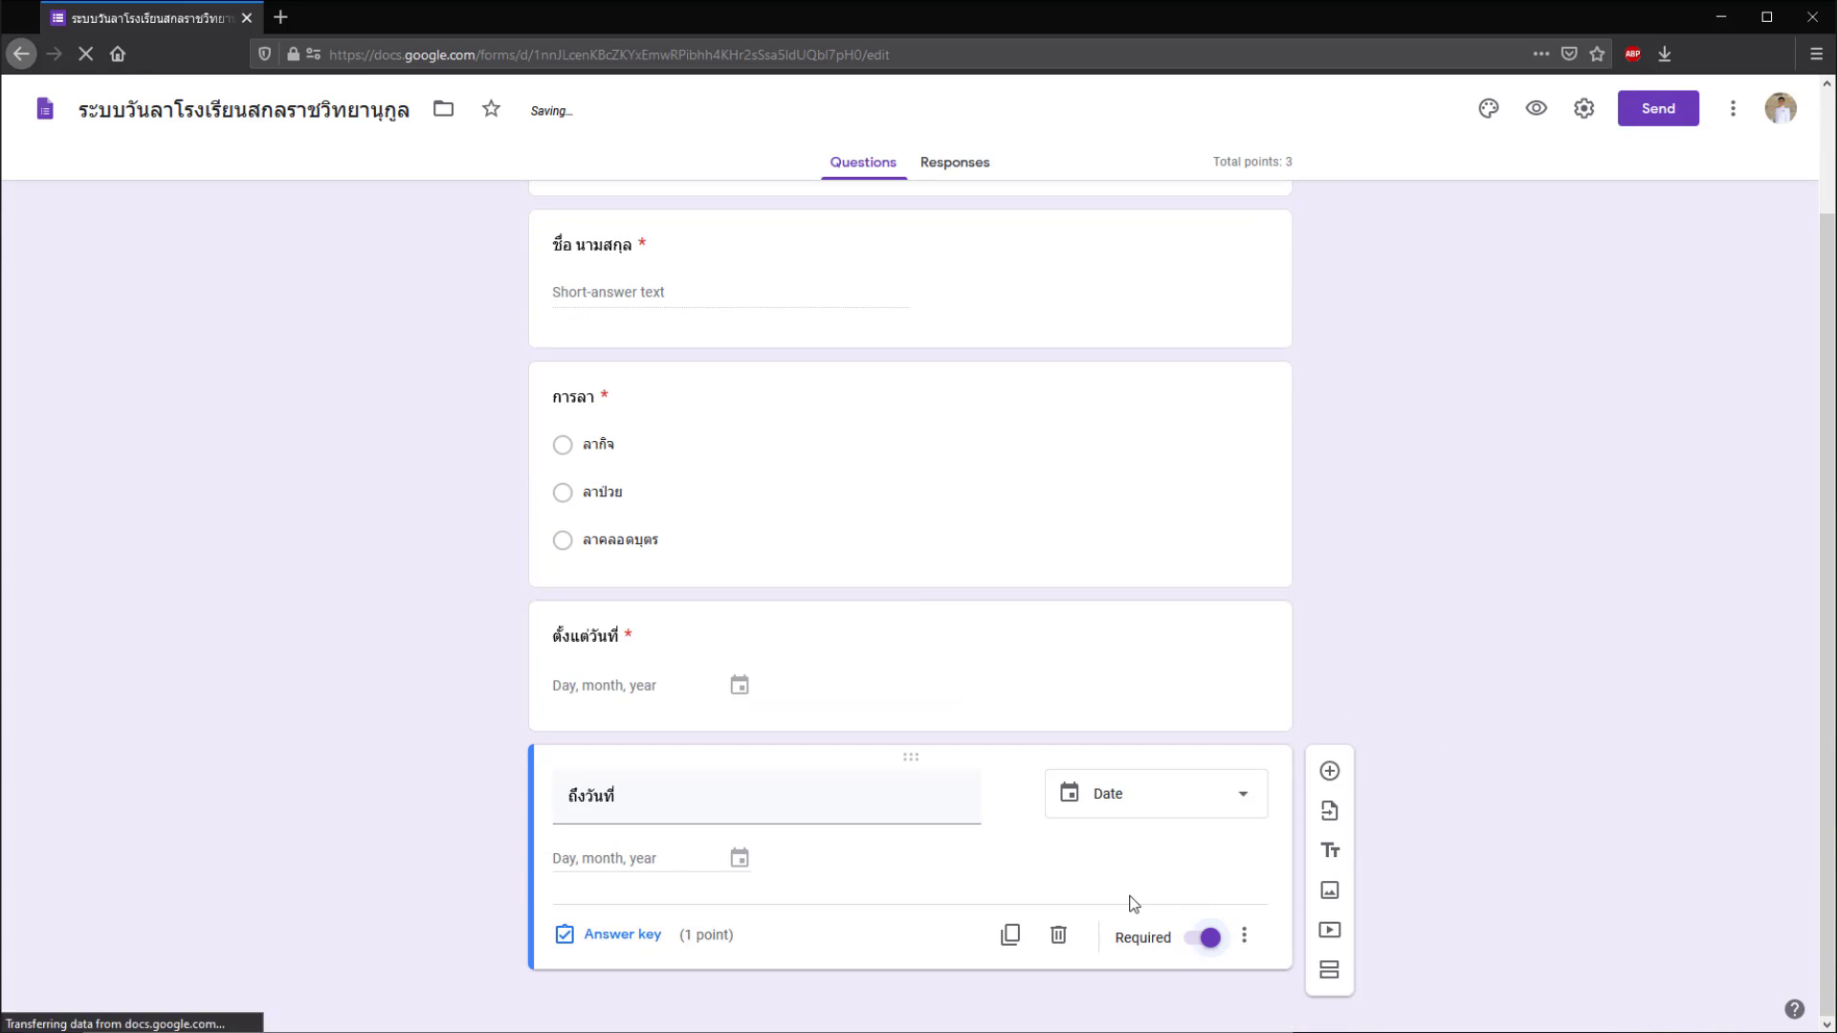
- Add 'เบอร์โทรศัพท์' (required) and 'ที่อยู่ที่สามารถติดต่อได้' questions
left_click(1329, 771)
type("เบอร์โทรศัพท์")
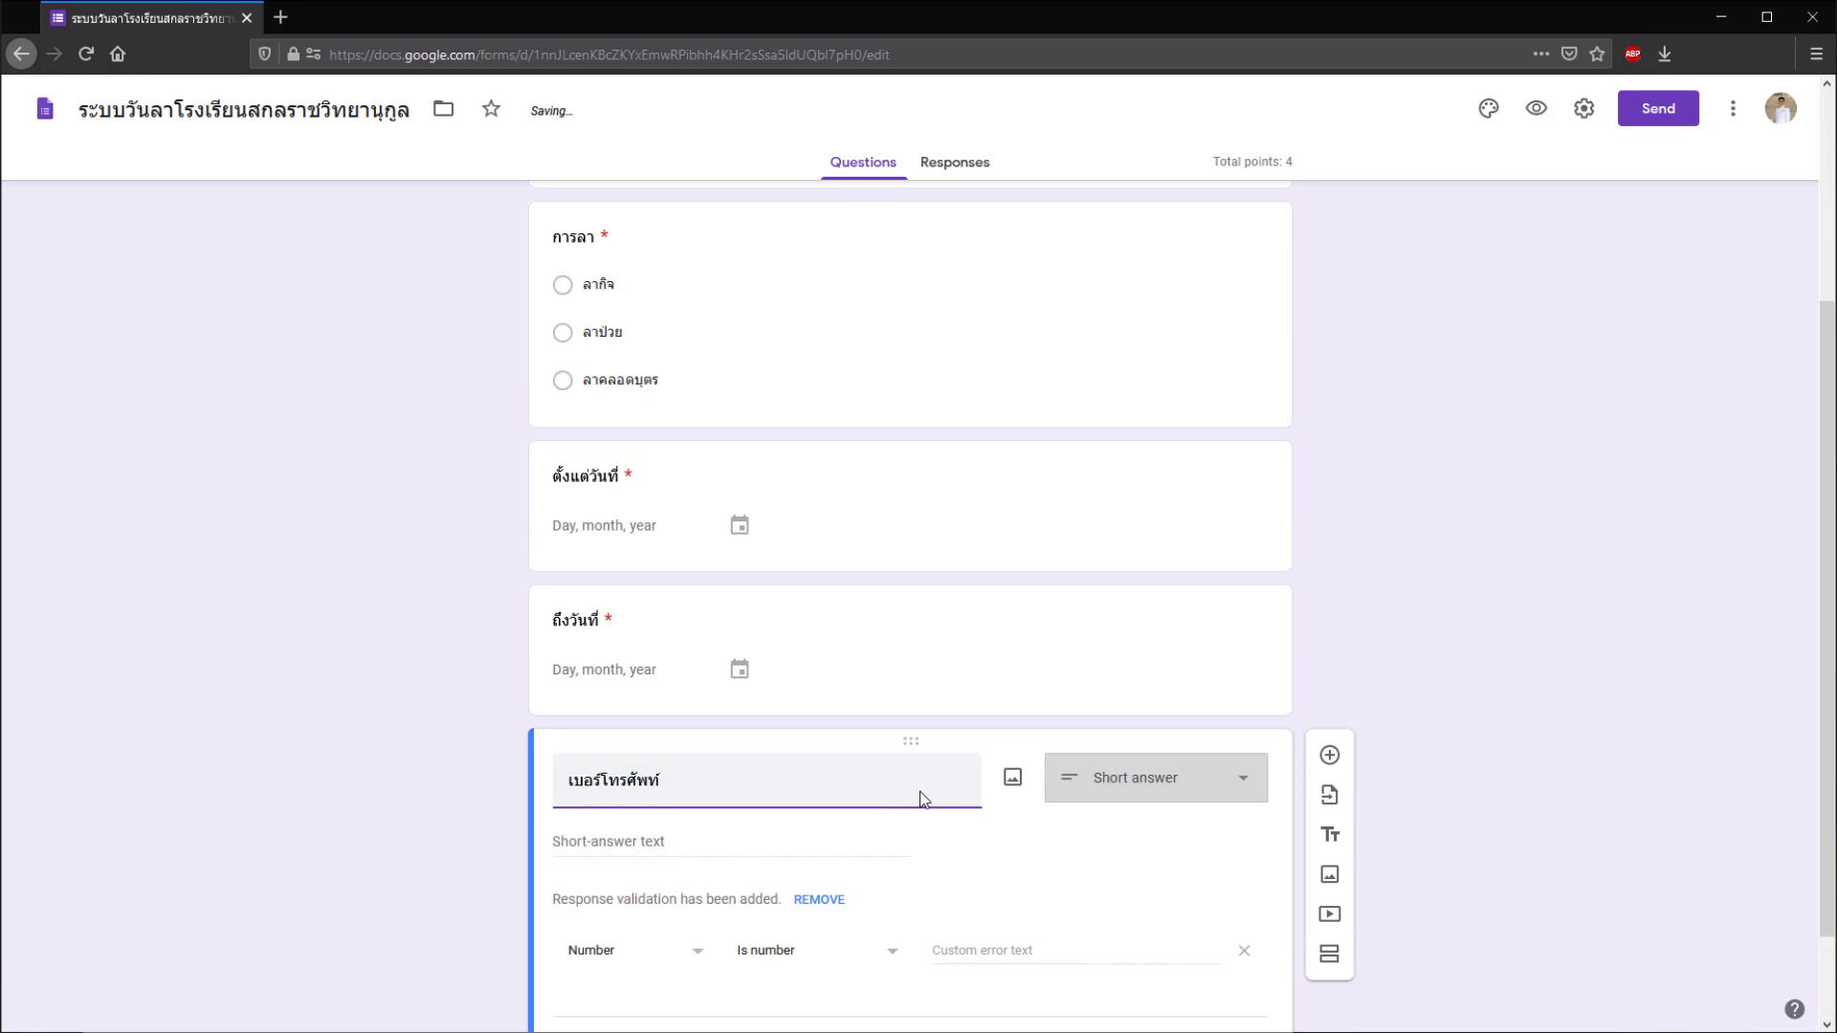
left_click(1329, 764)
type("ที่อยู่ที่สามารถติดต่อได้")
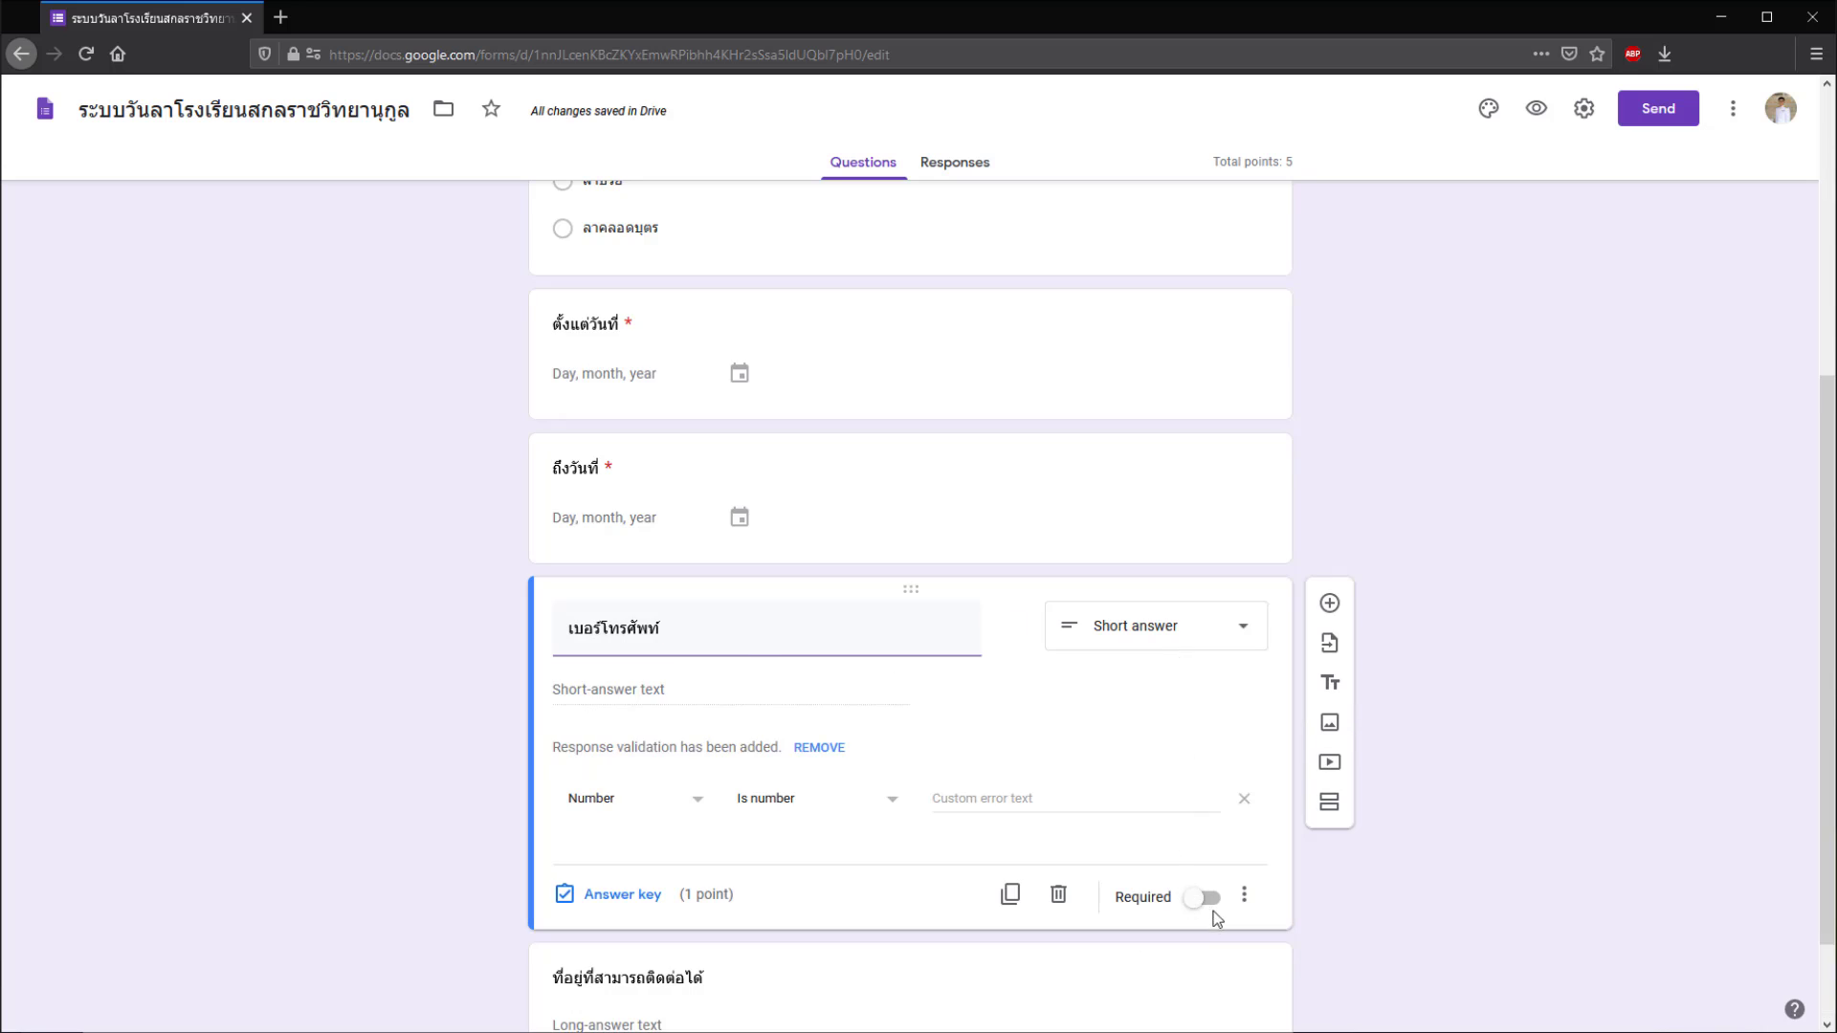
left_click(1203, 895)
scroll(1454, 674, "up", 5)
left_click(1537, 341)
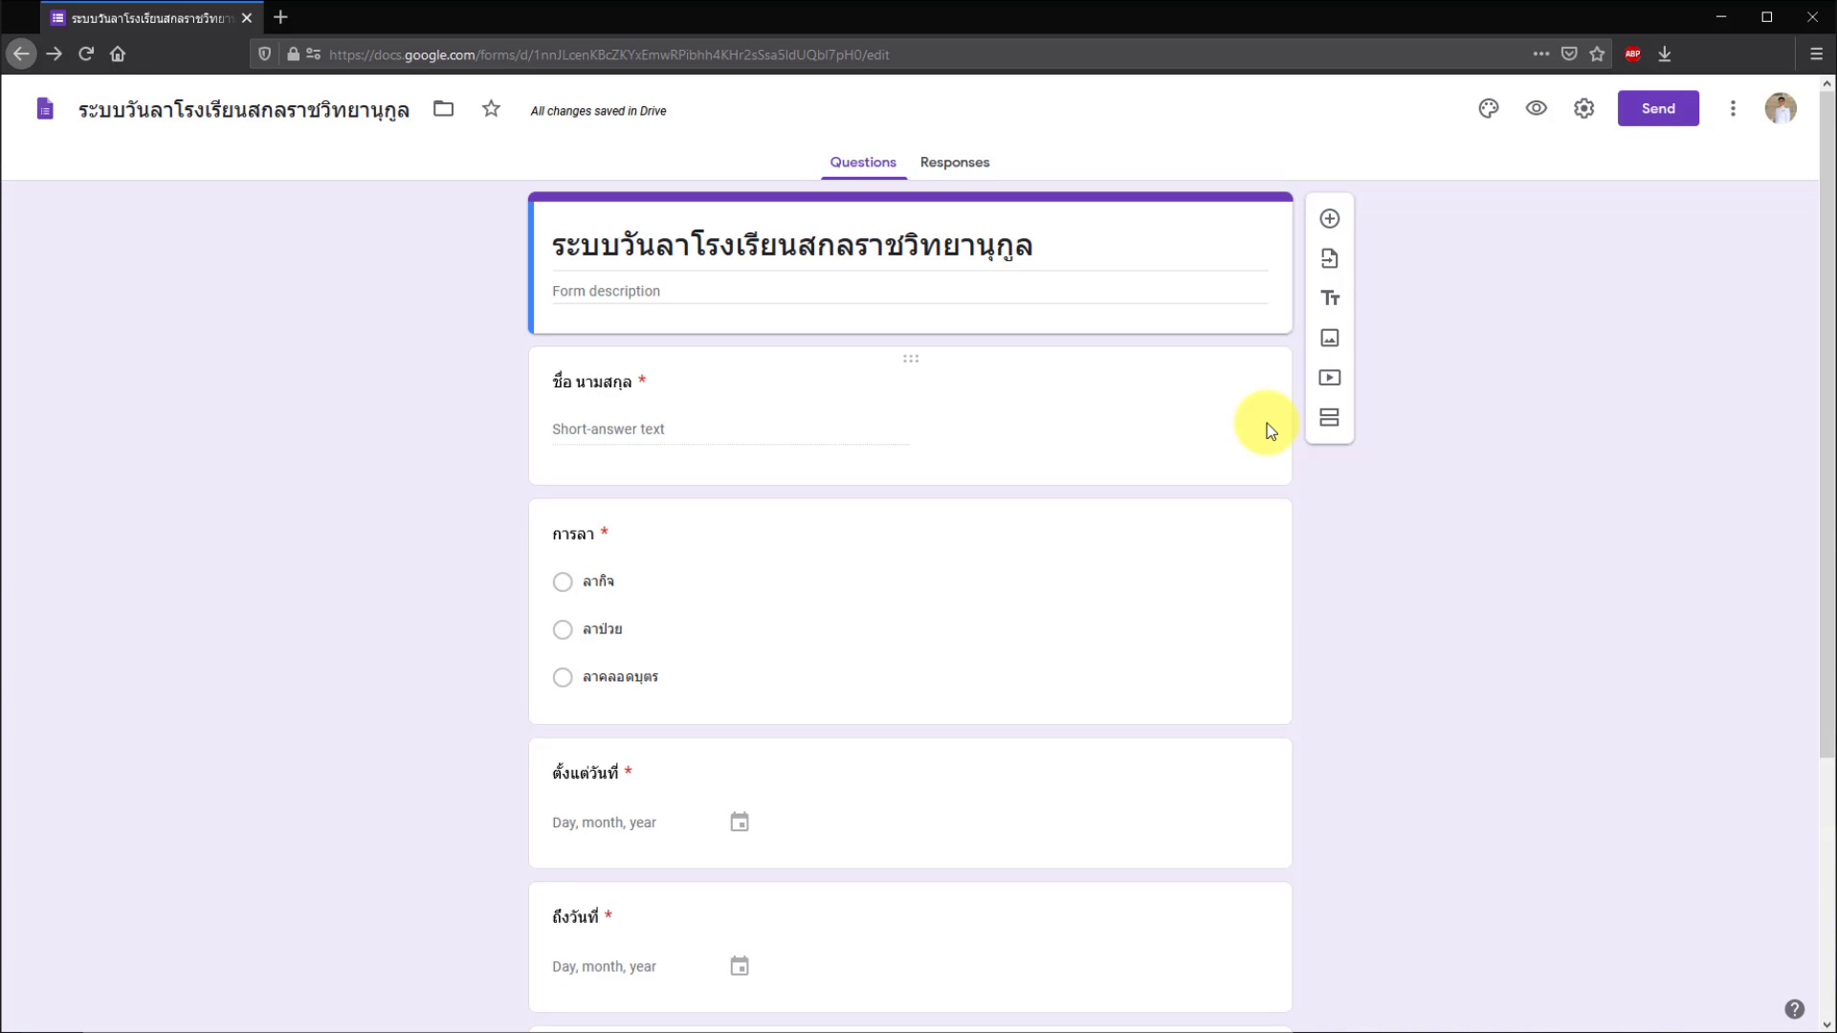
left_click(1244, 436)
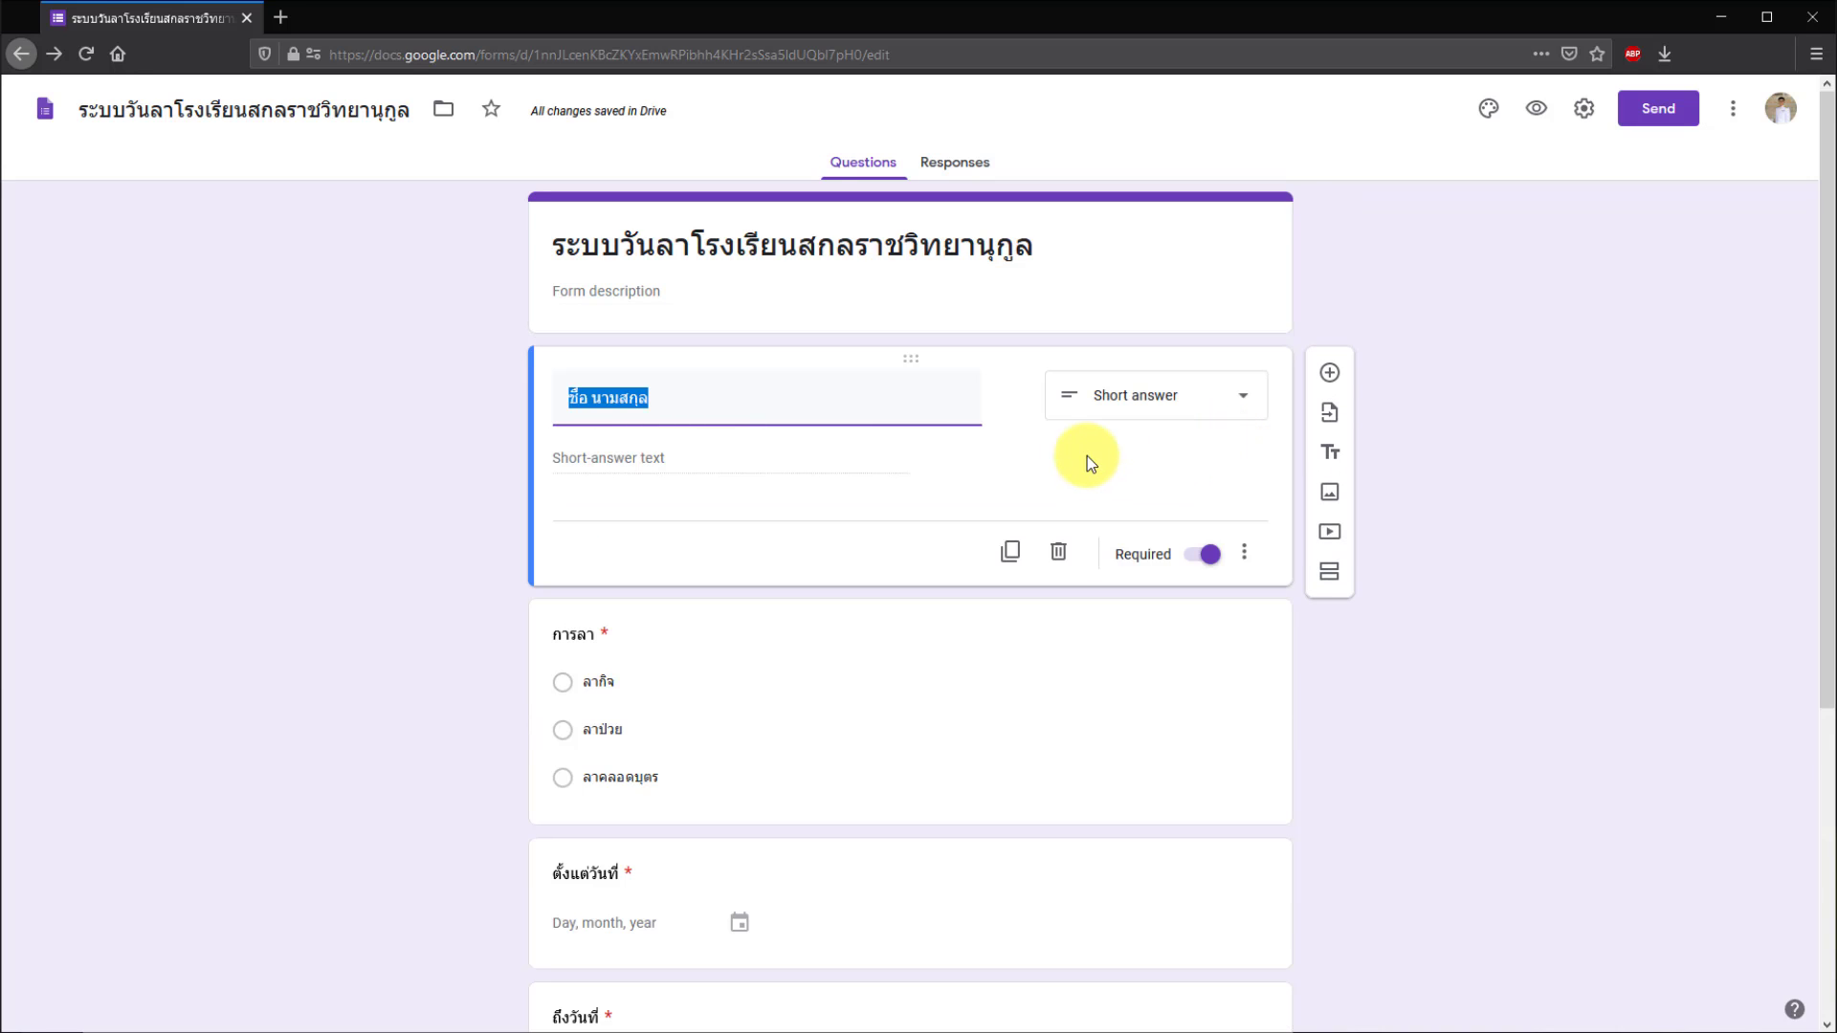
scroll(1064, 463, "down", 2)
left_click(1137, 606)
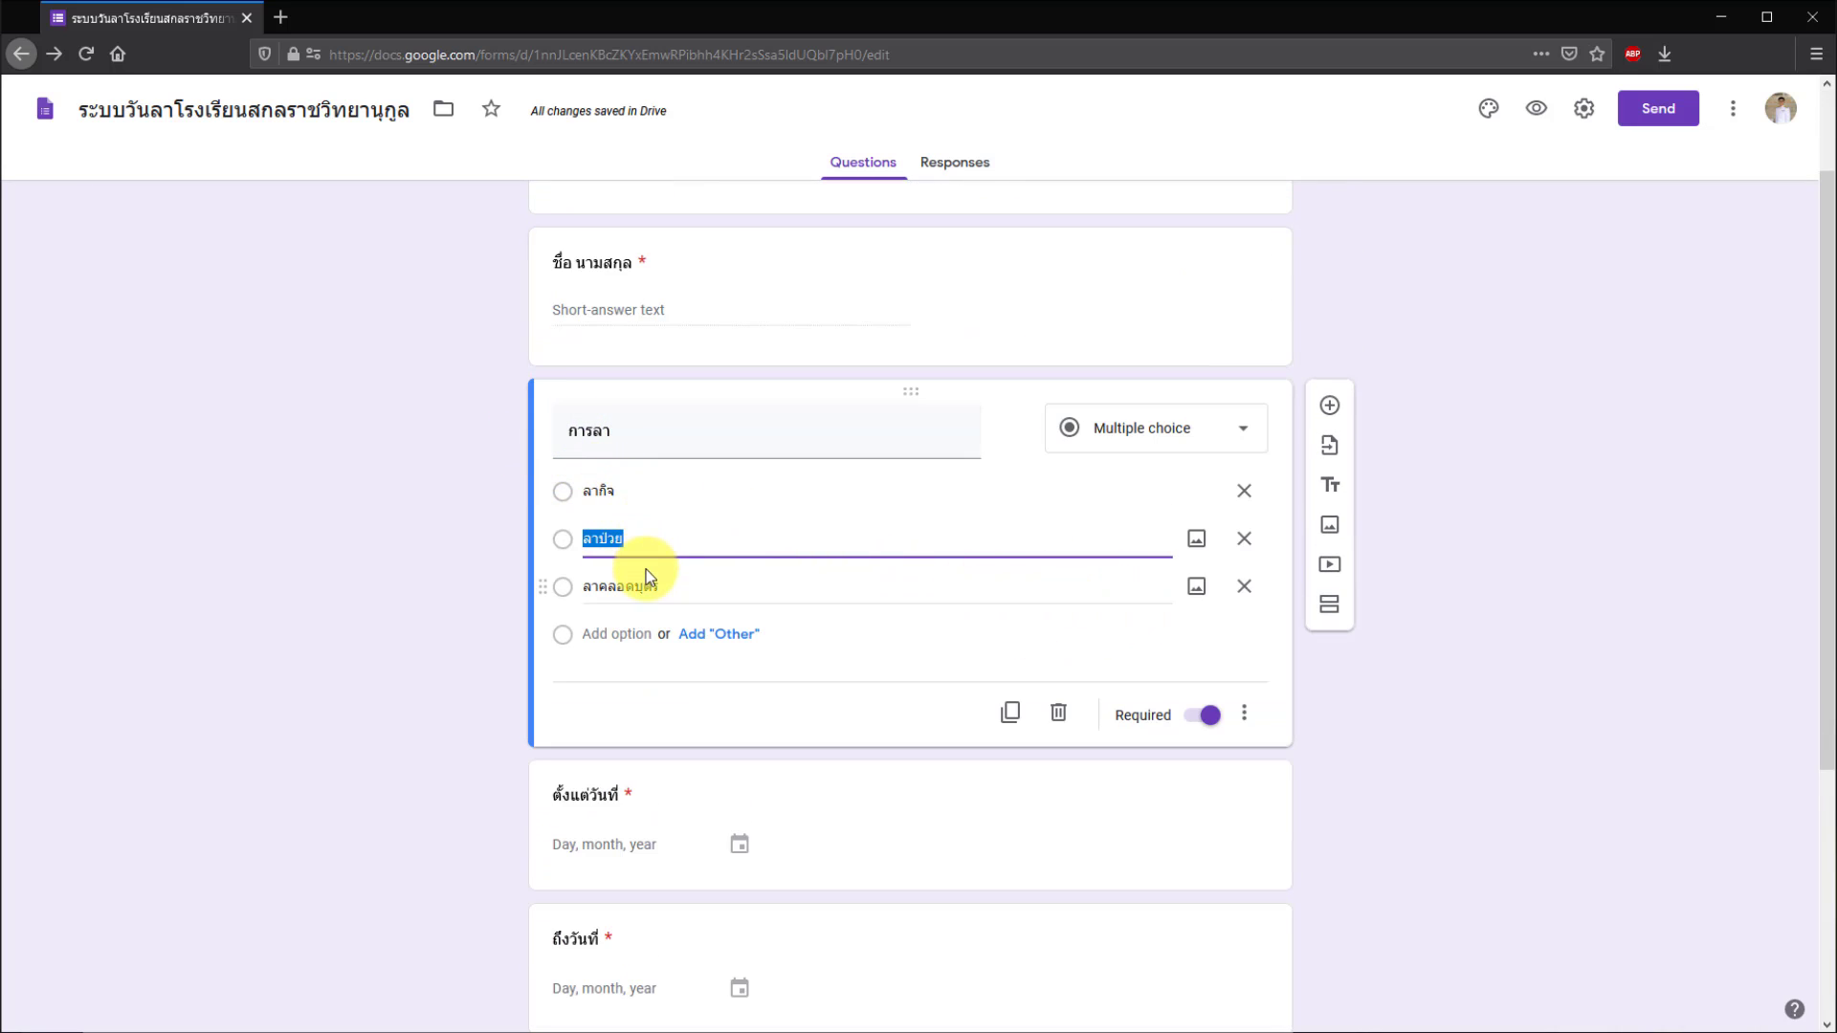
left_click(428, 616)
scroll(429, 617, "down", 4)
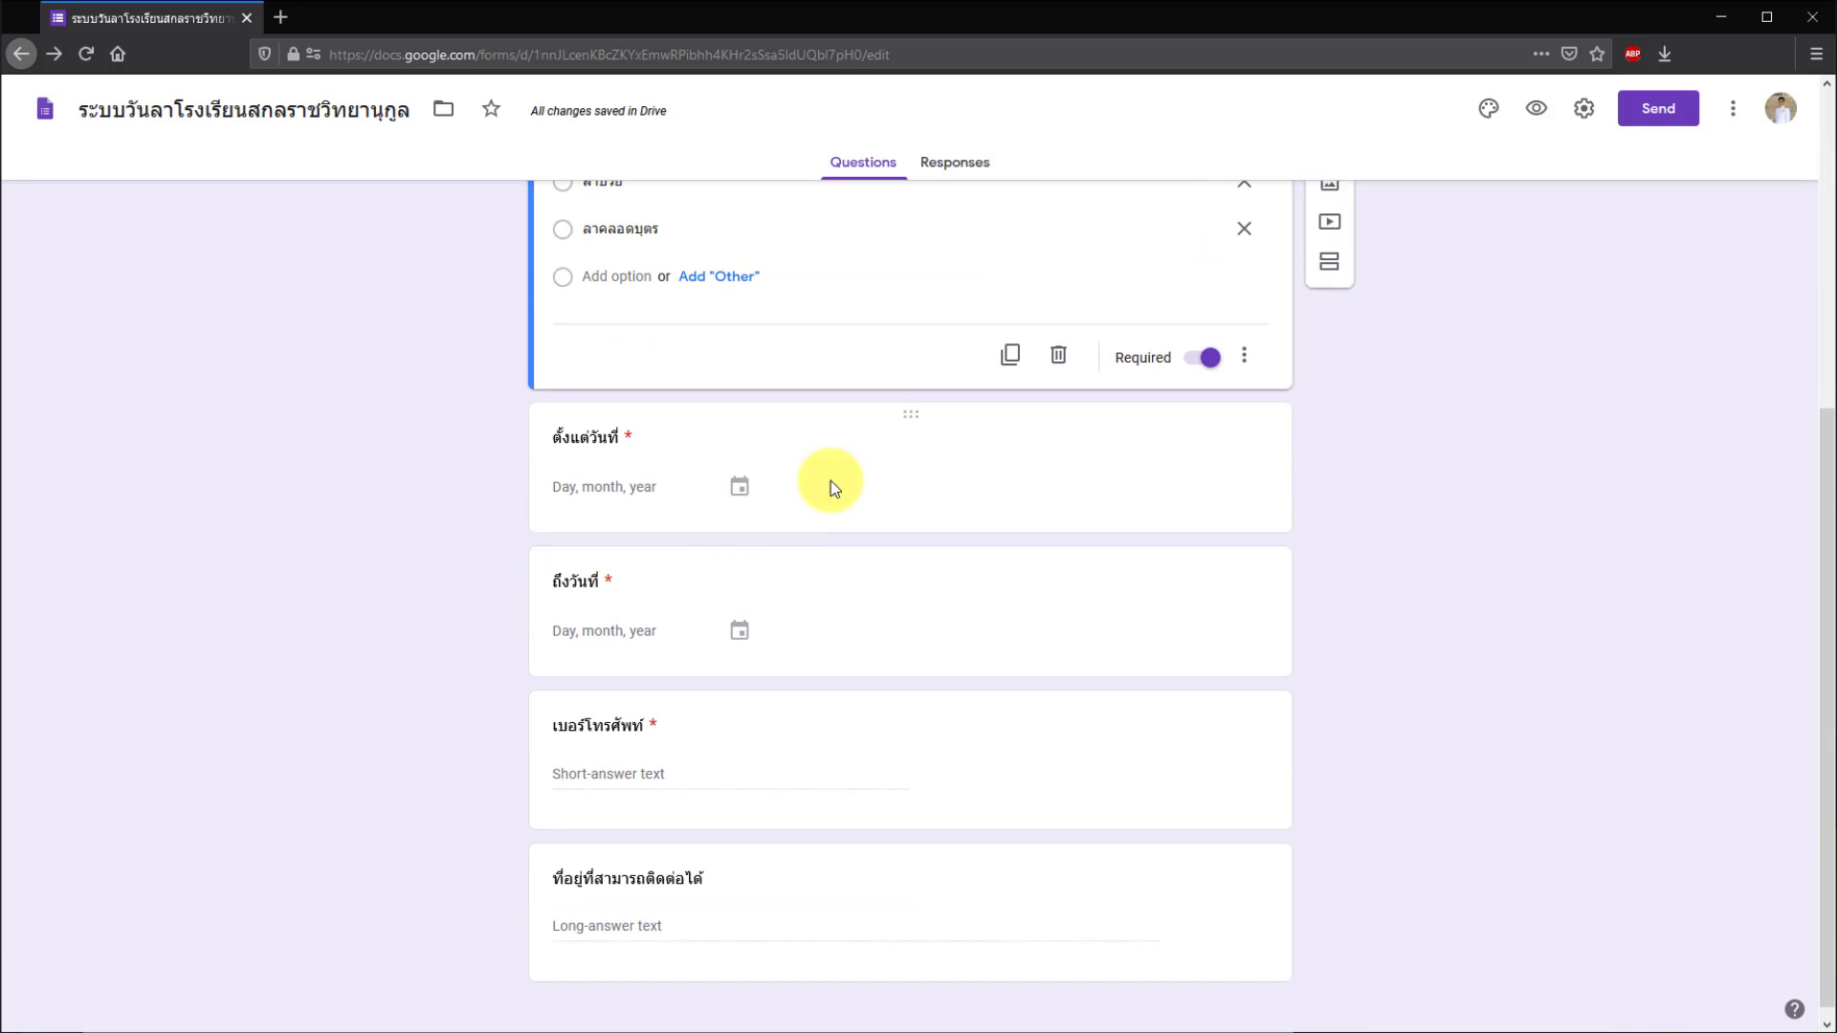
left_click(899, 490)
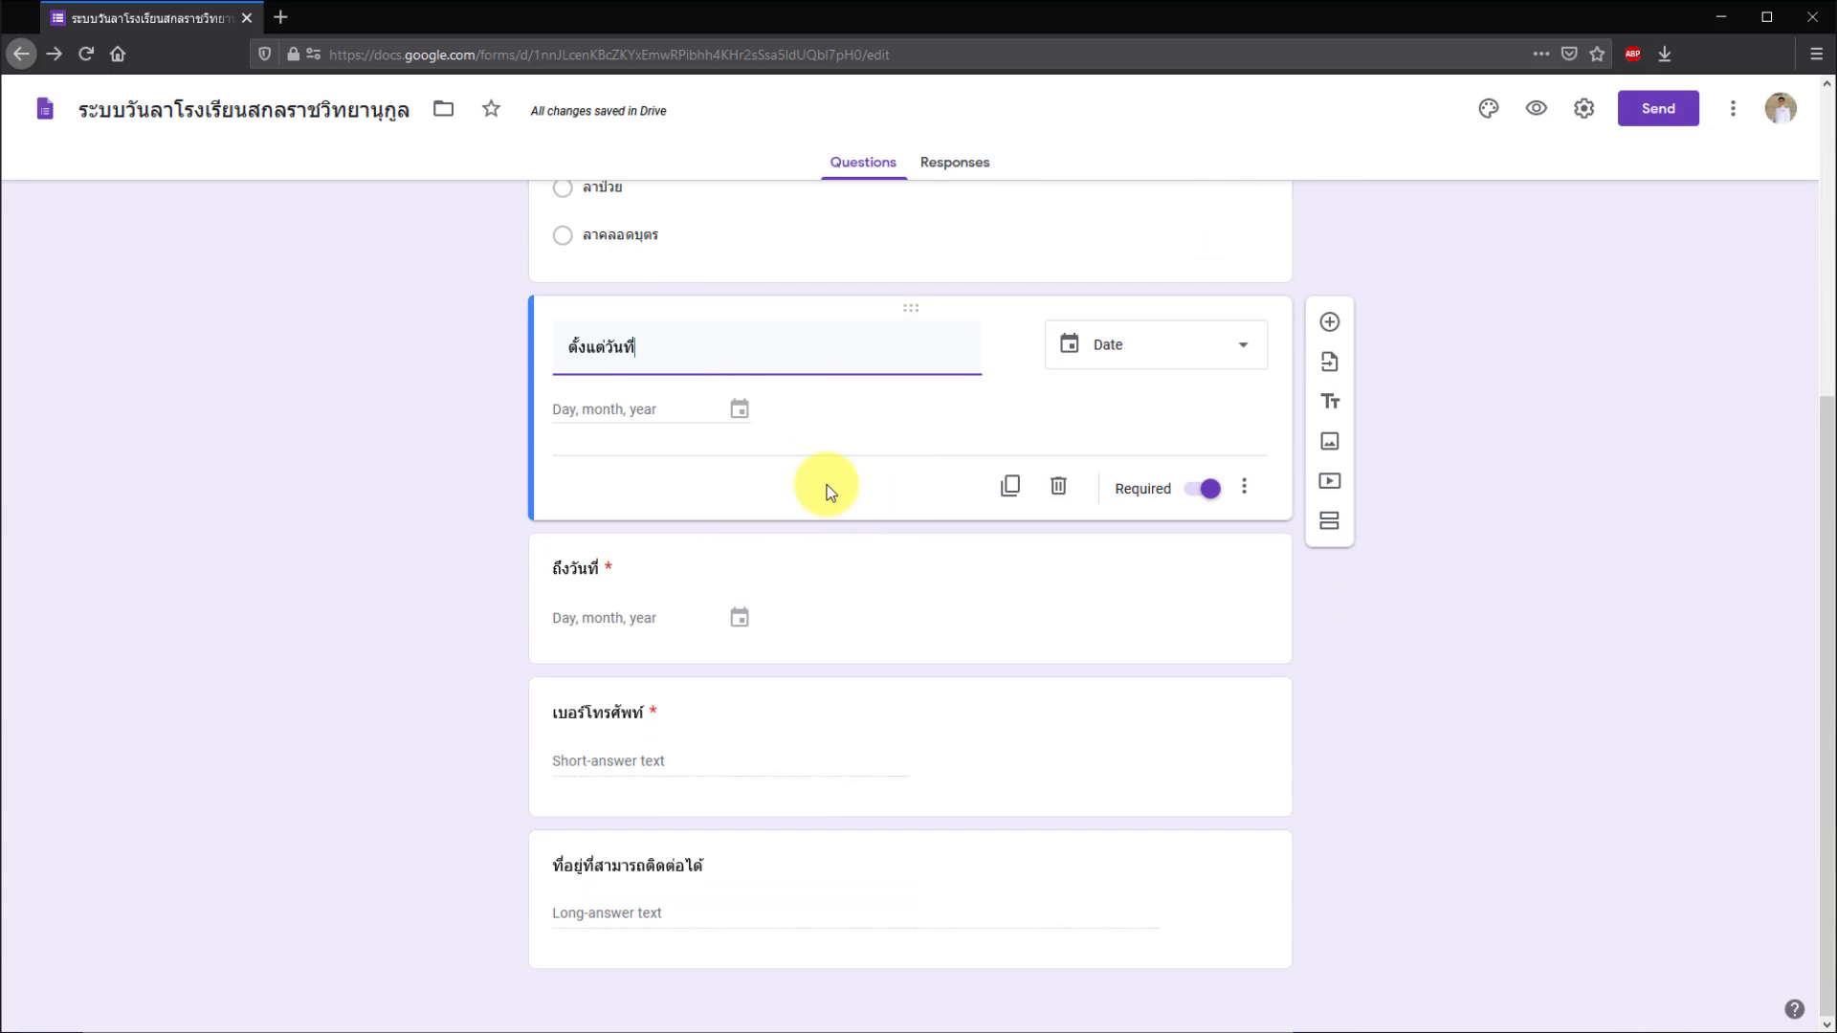
left_click(887, 570)
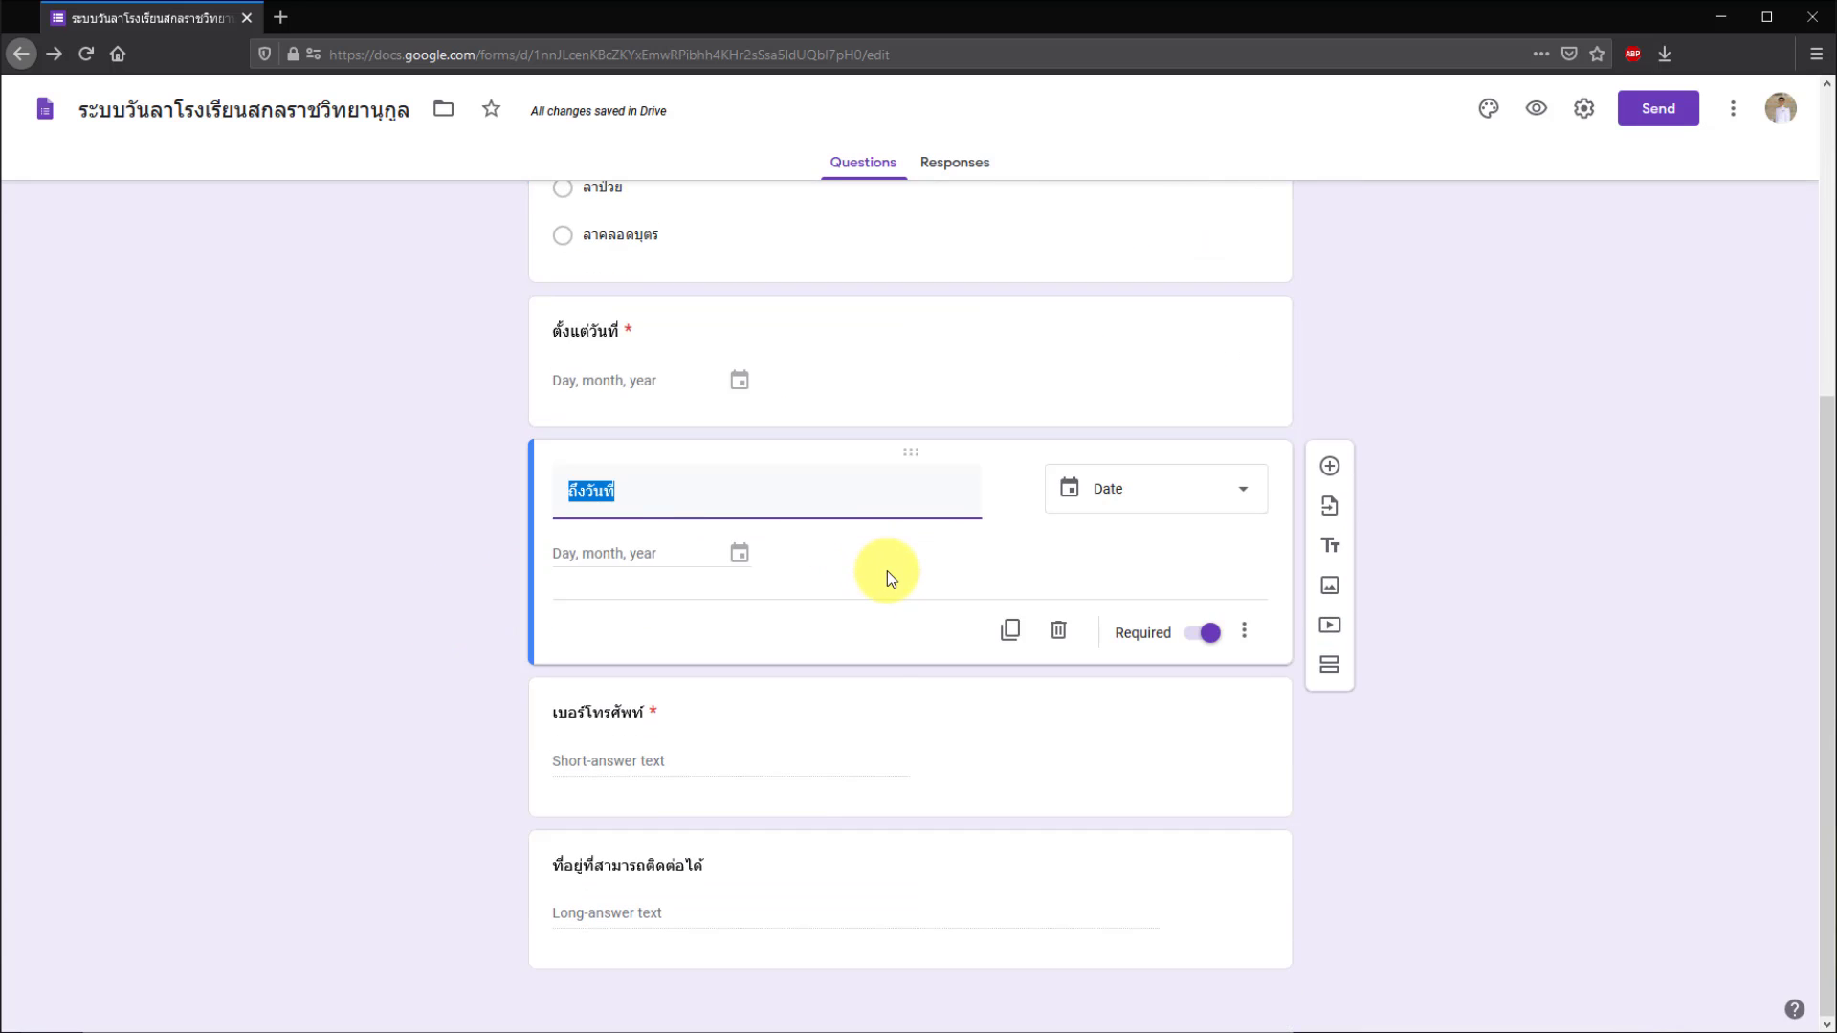
left_click(1020, 712)
left_click(1086, 735)
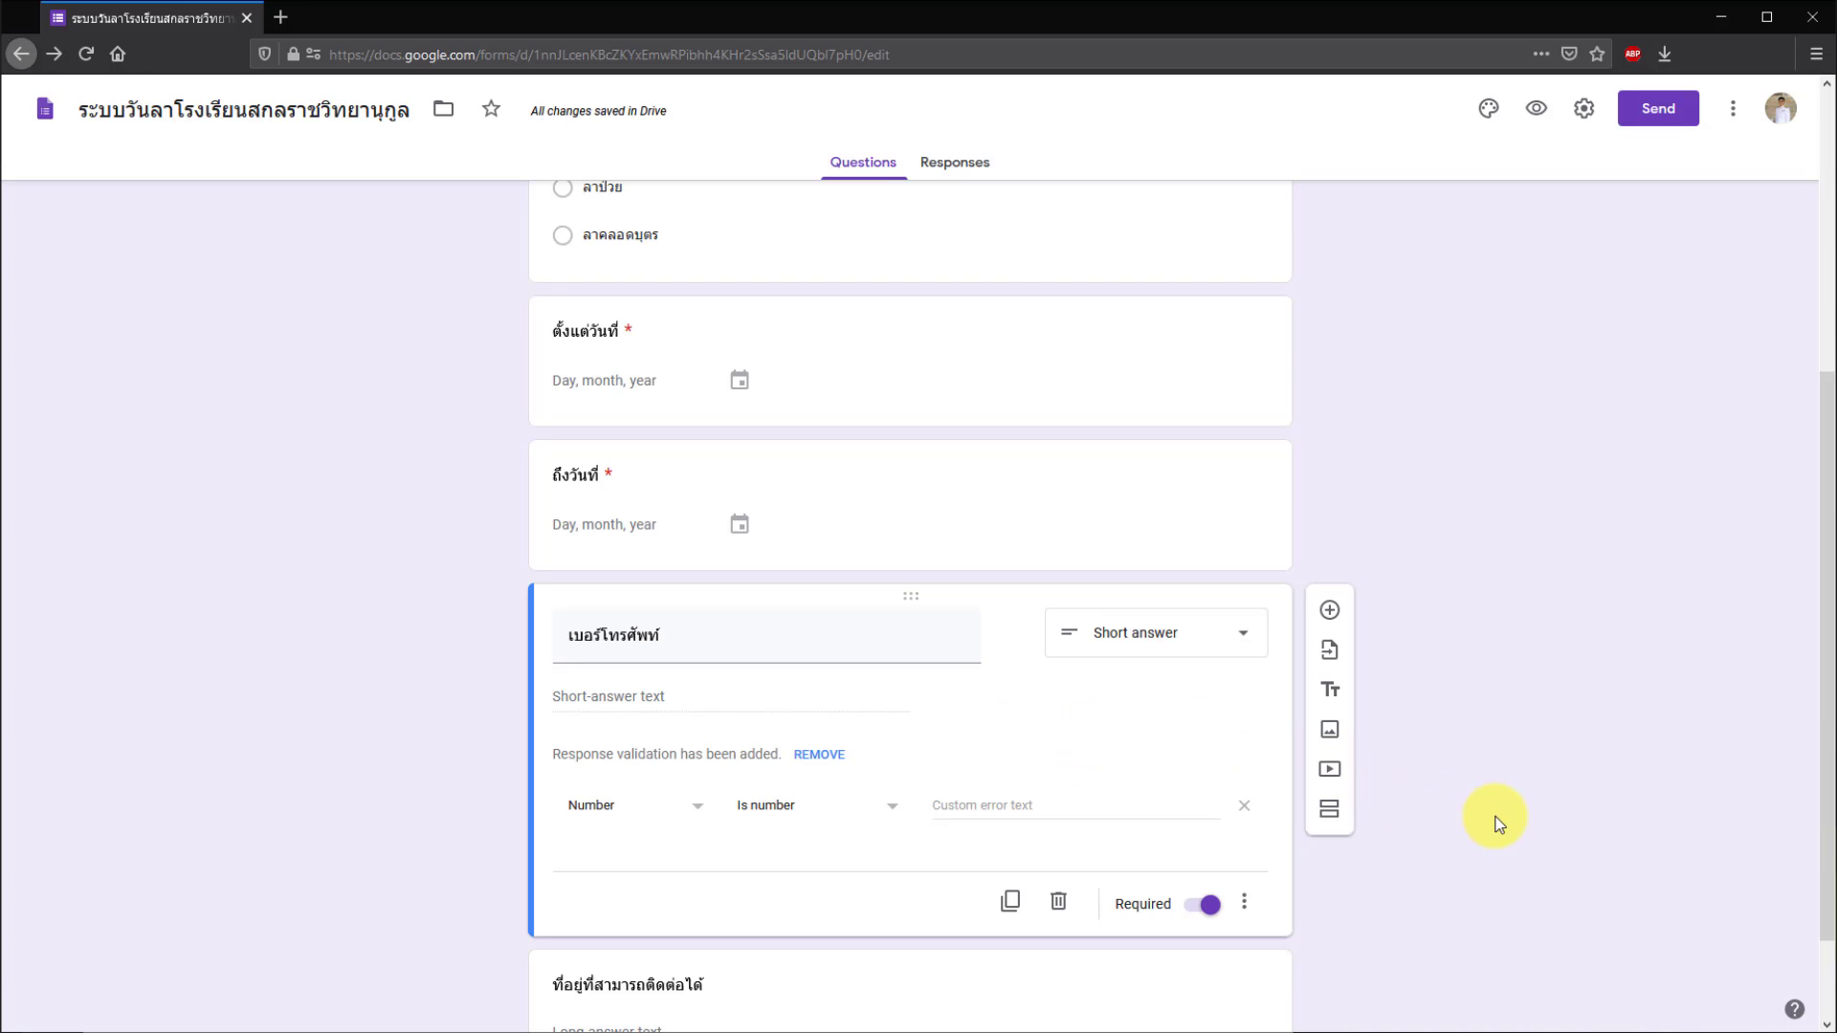
scroll(1498, 824, "down", 2)
left_click(1099, 898)
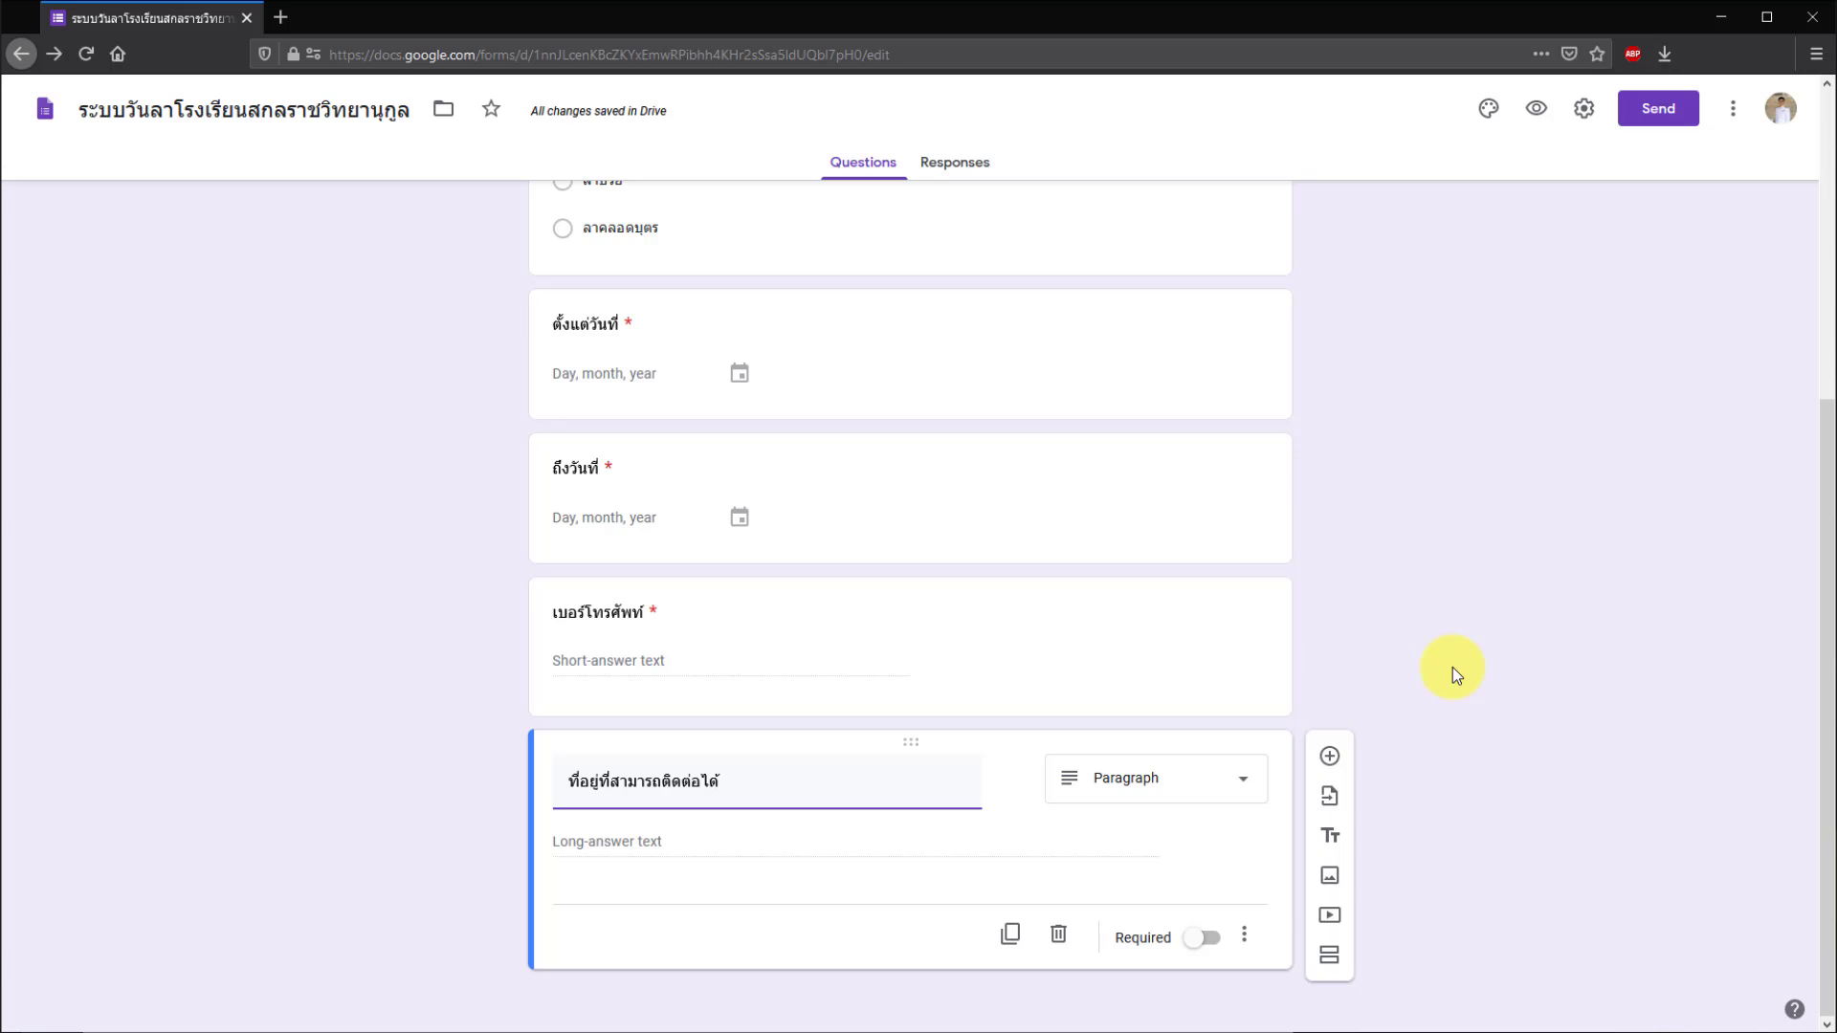
scroll(1452, 668, "up", 2)
scroll(1453, 668, "down", 2)
scroll(1452, 667, "up", 6)
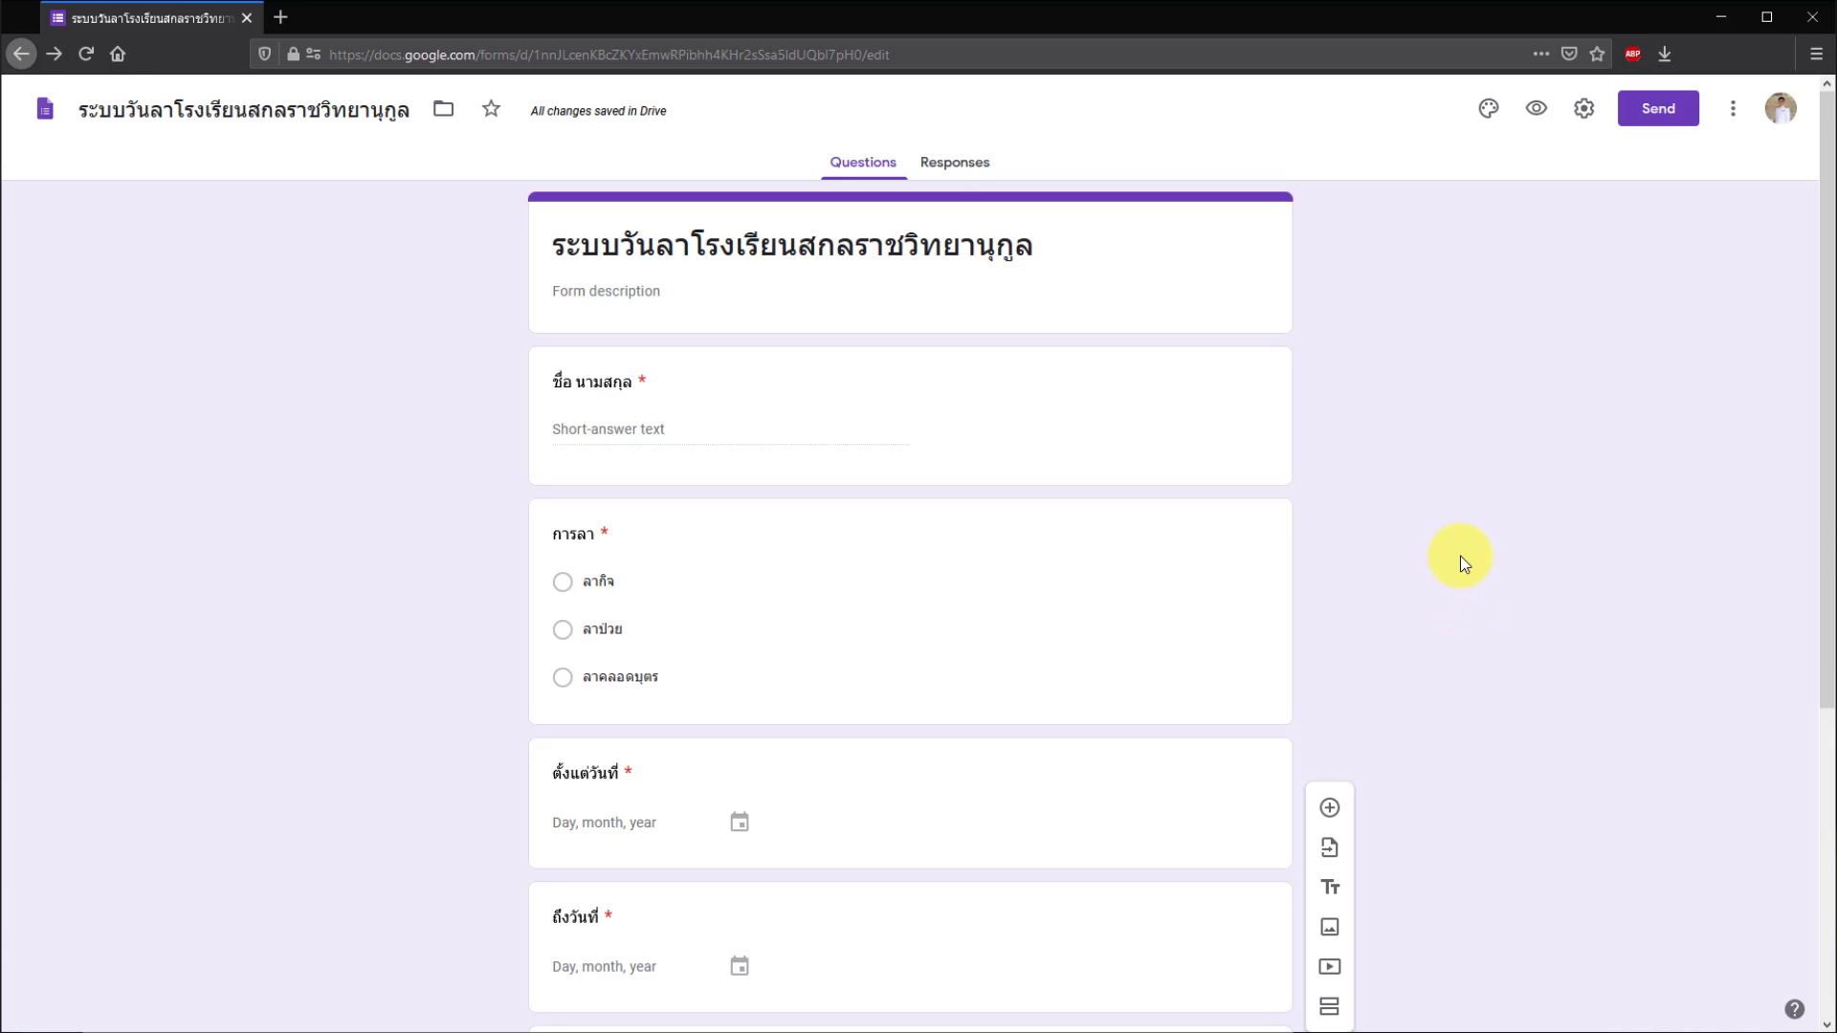
- Preview the form and enter the applicant's name, start date 06/07 and end date 06/08
left_click(1538, 113)
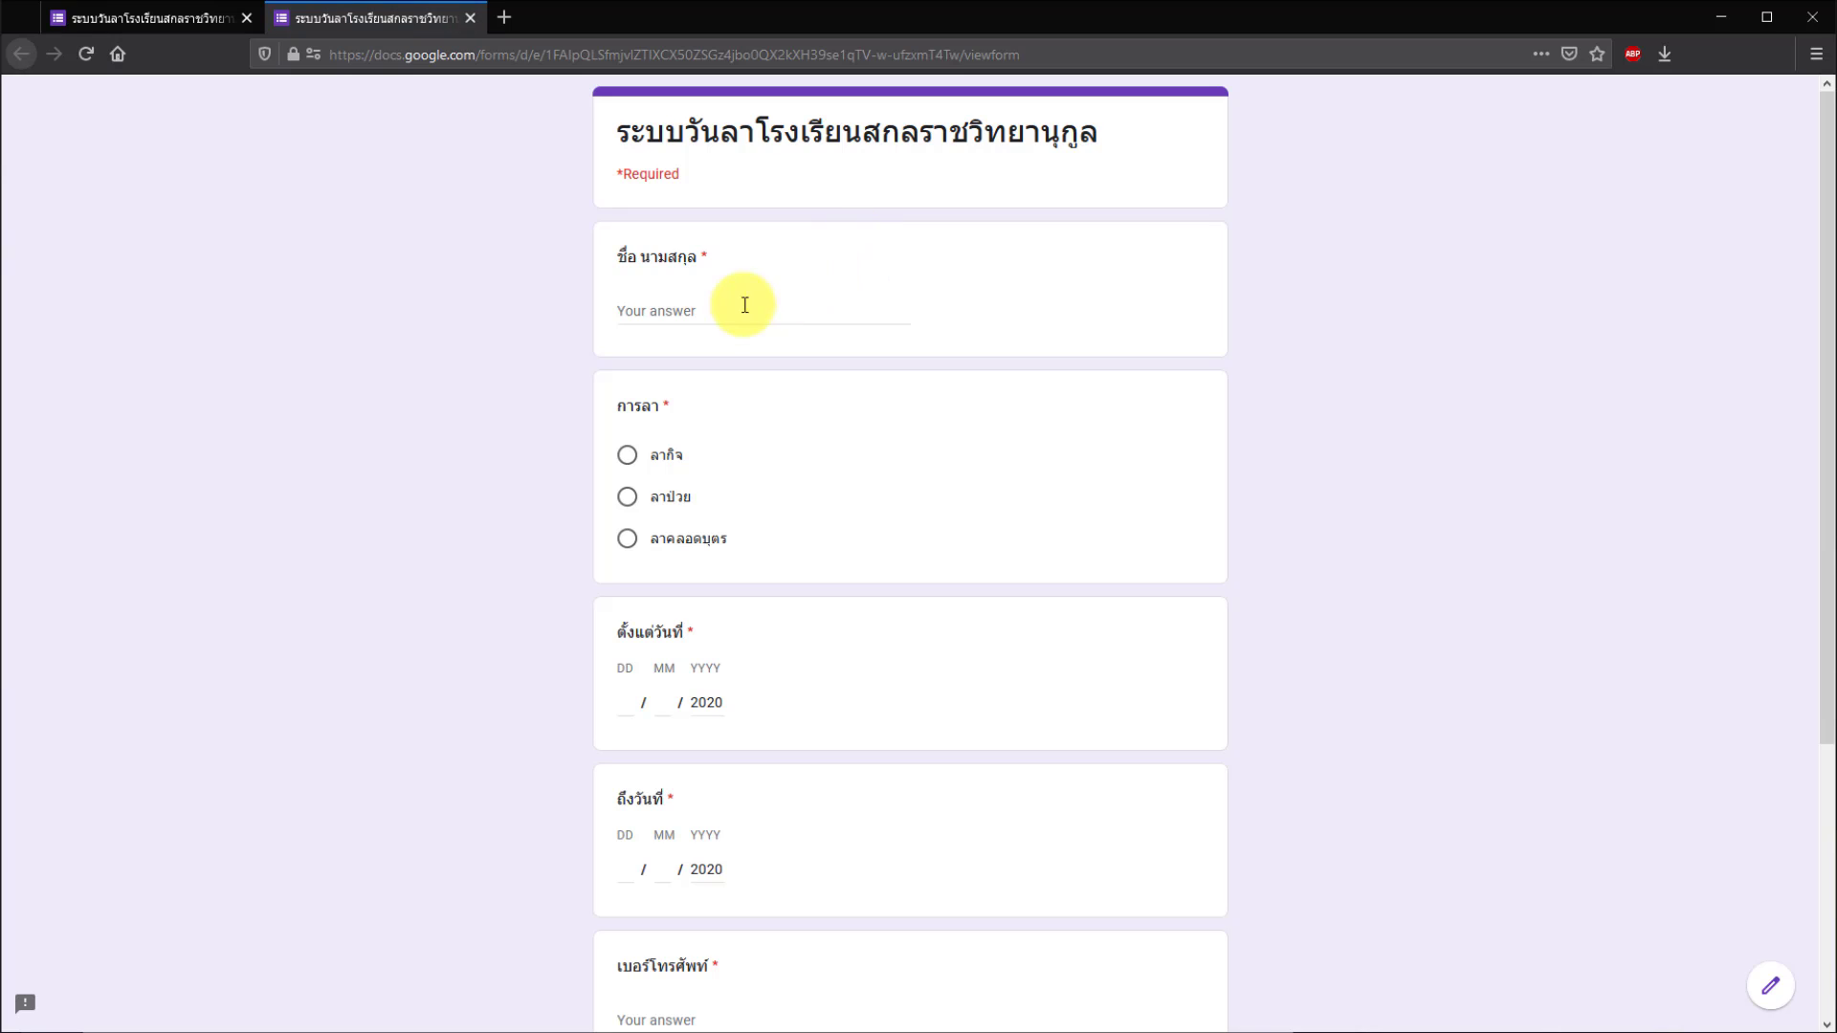
left_click(699, 309)
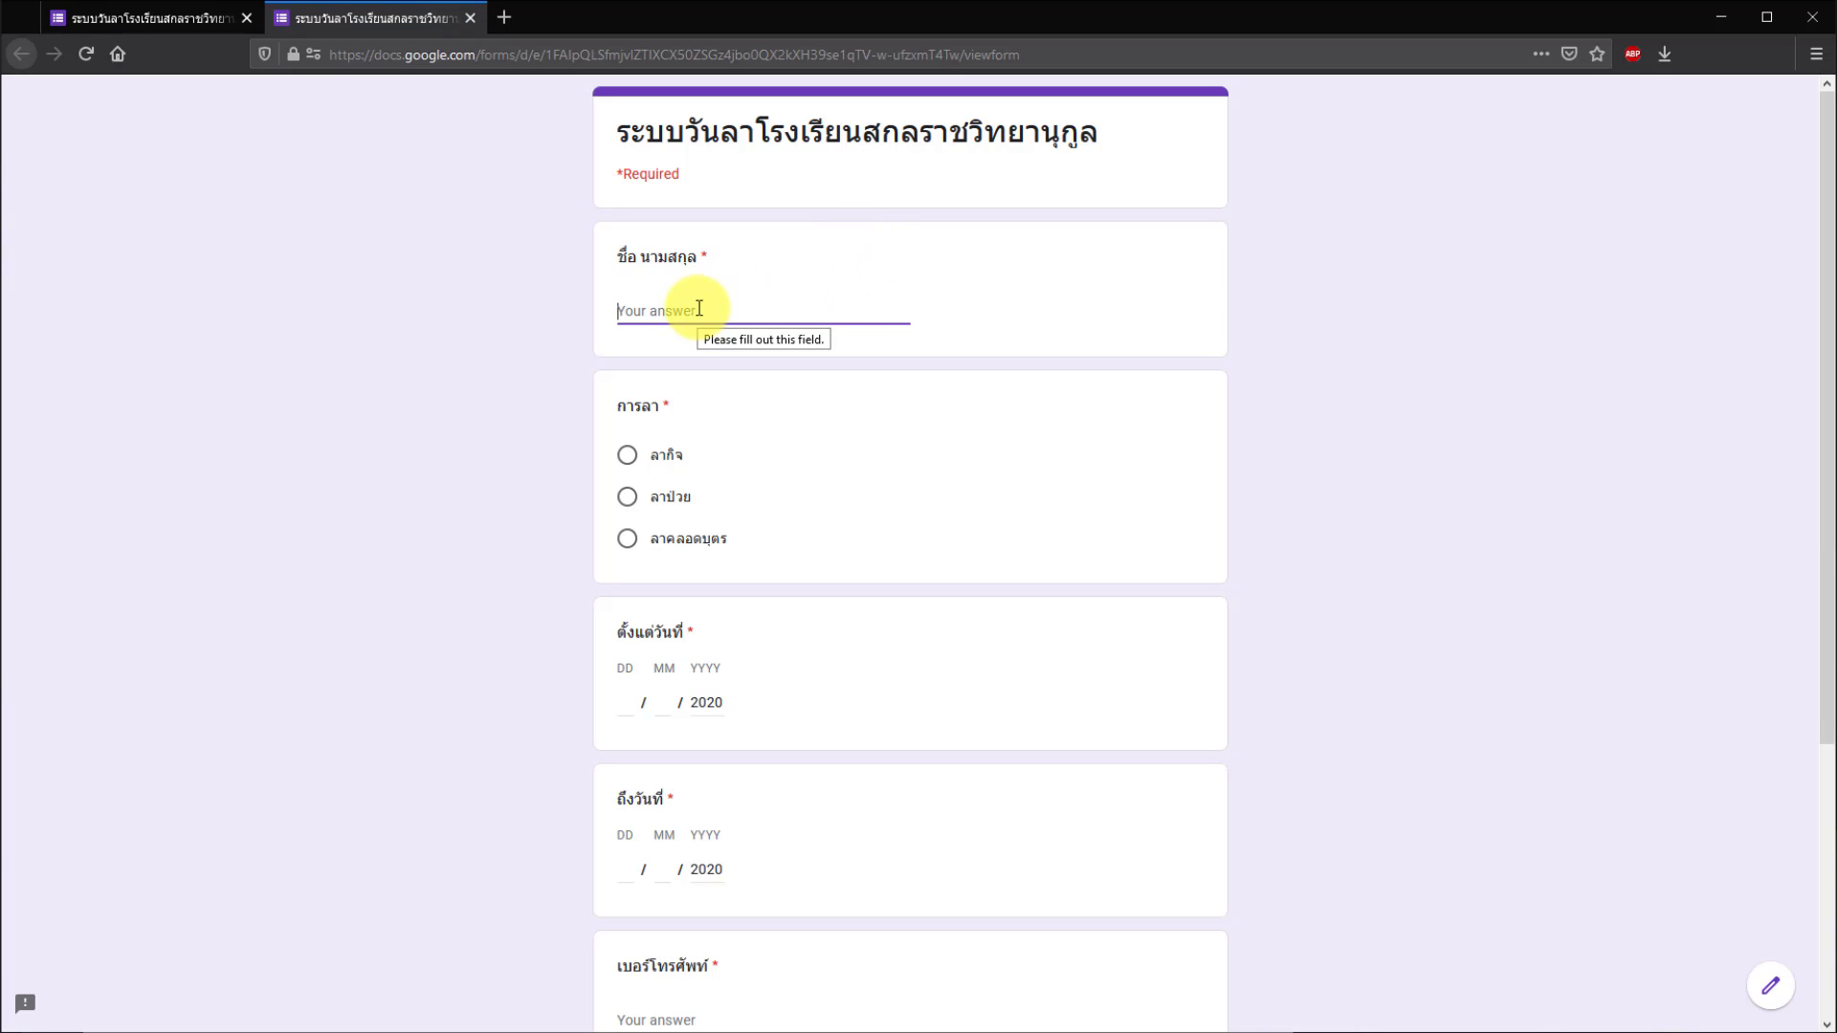
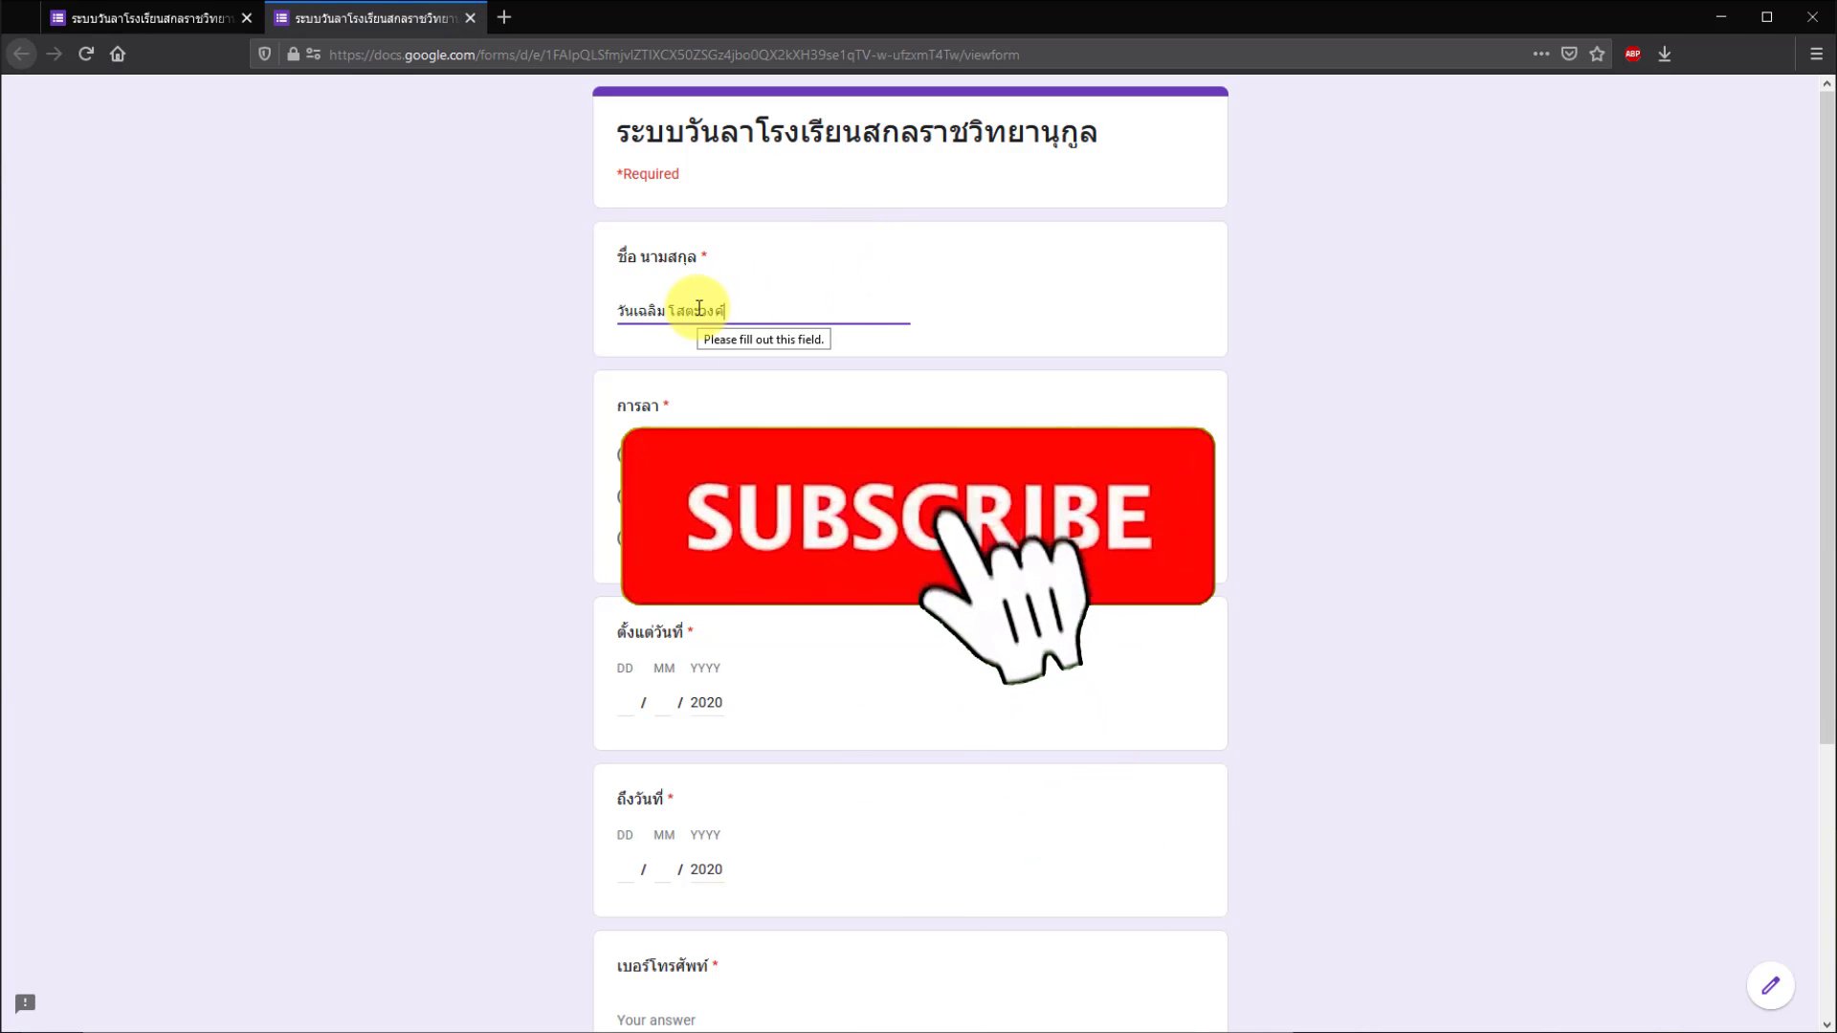
left_click(641, 707)
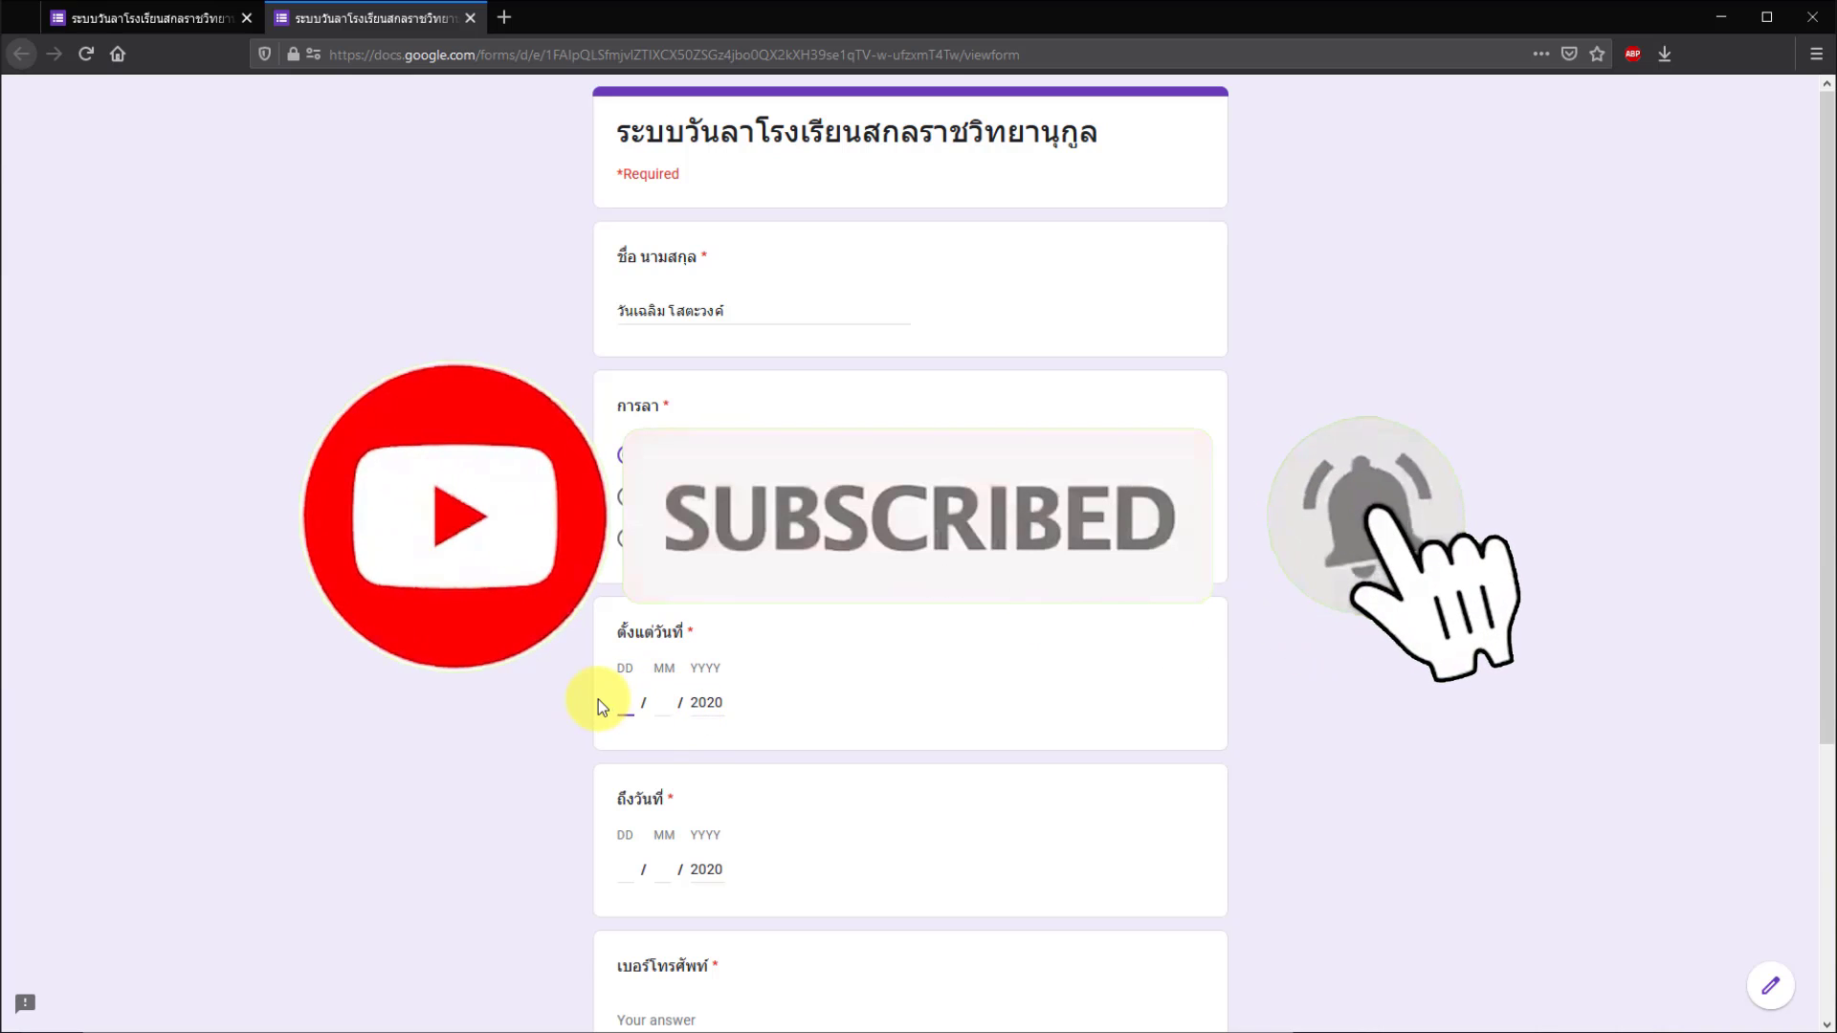
type("06 / 07")
left_click(624, 870)
type("06")
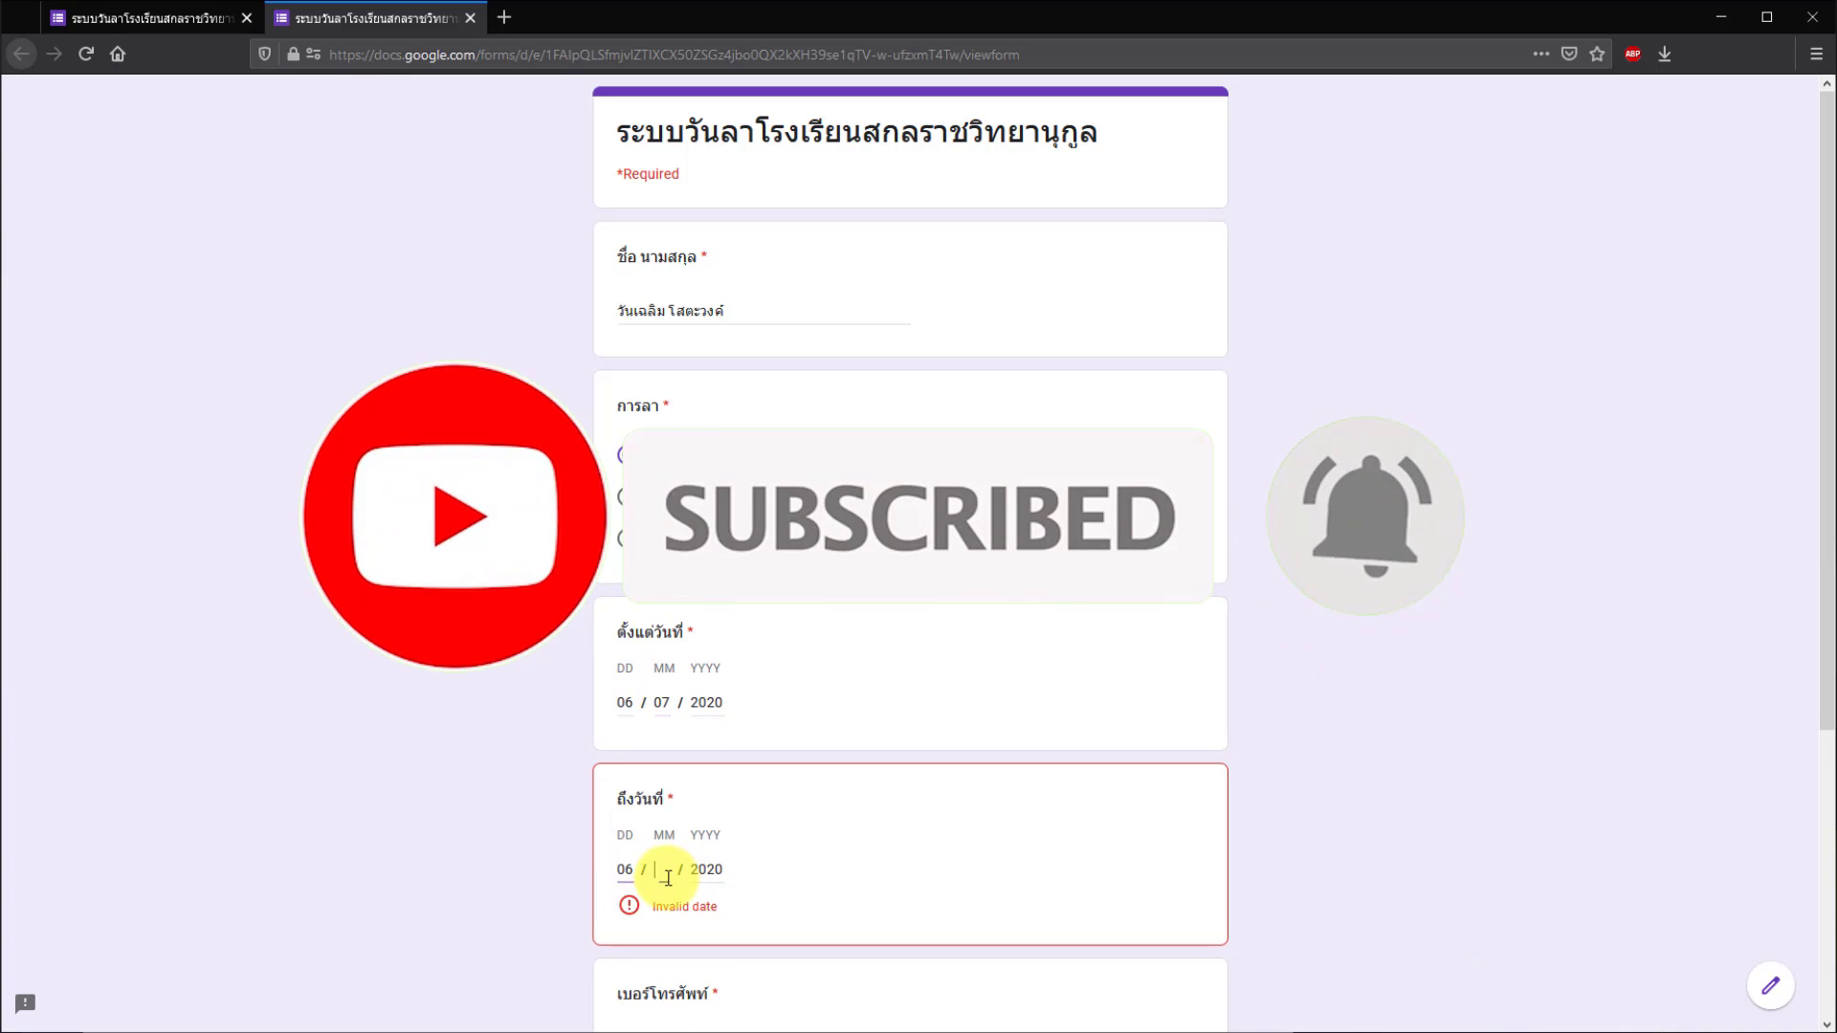
type("08")
- Enter the phone number and contact address, then submit the leave request
scroll(492, 861, "down", 4)
left_click(647, 639)
left_click(629, 795)
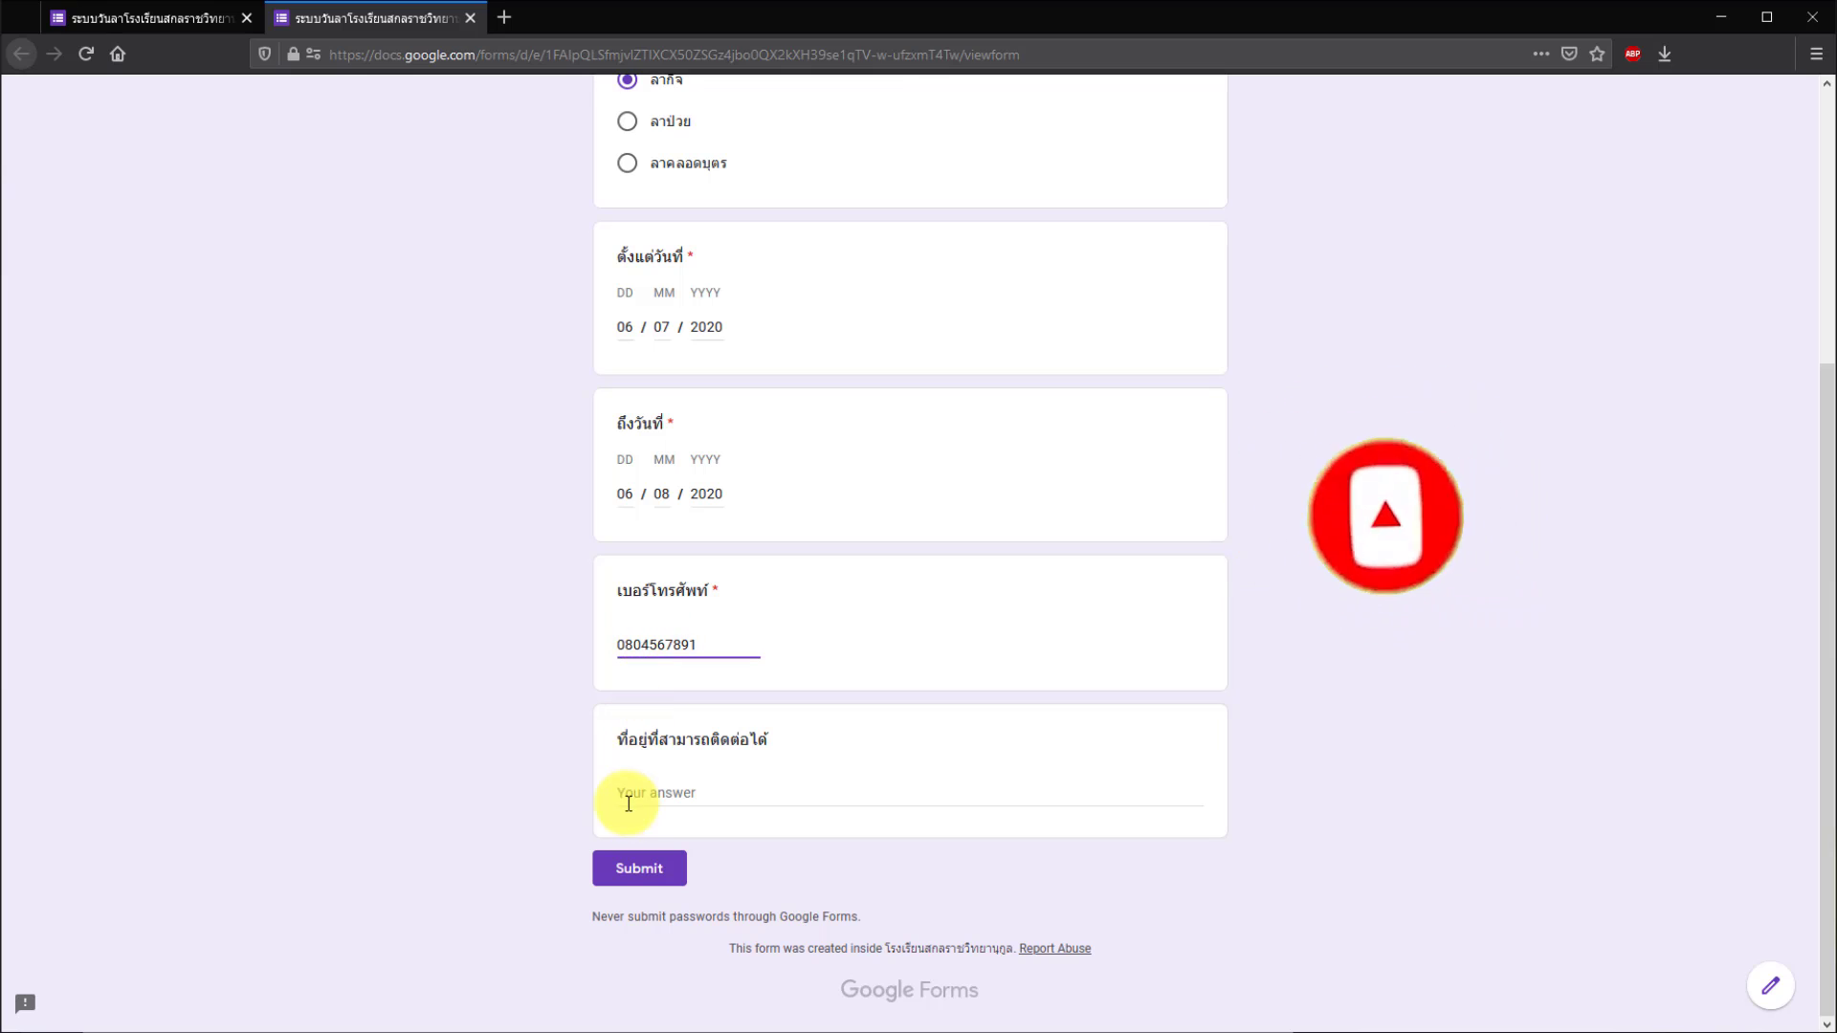
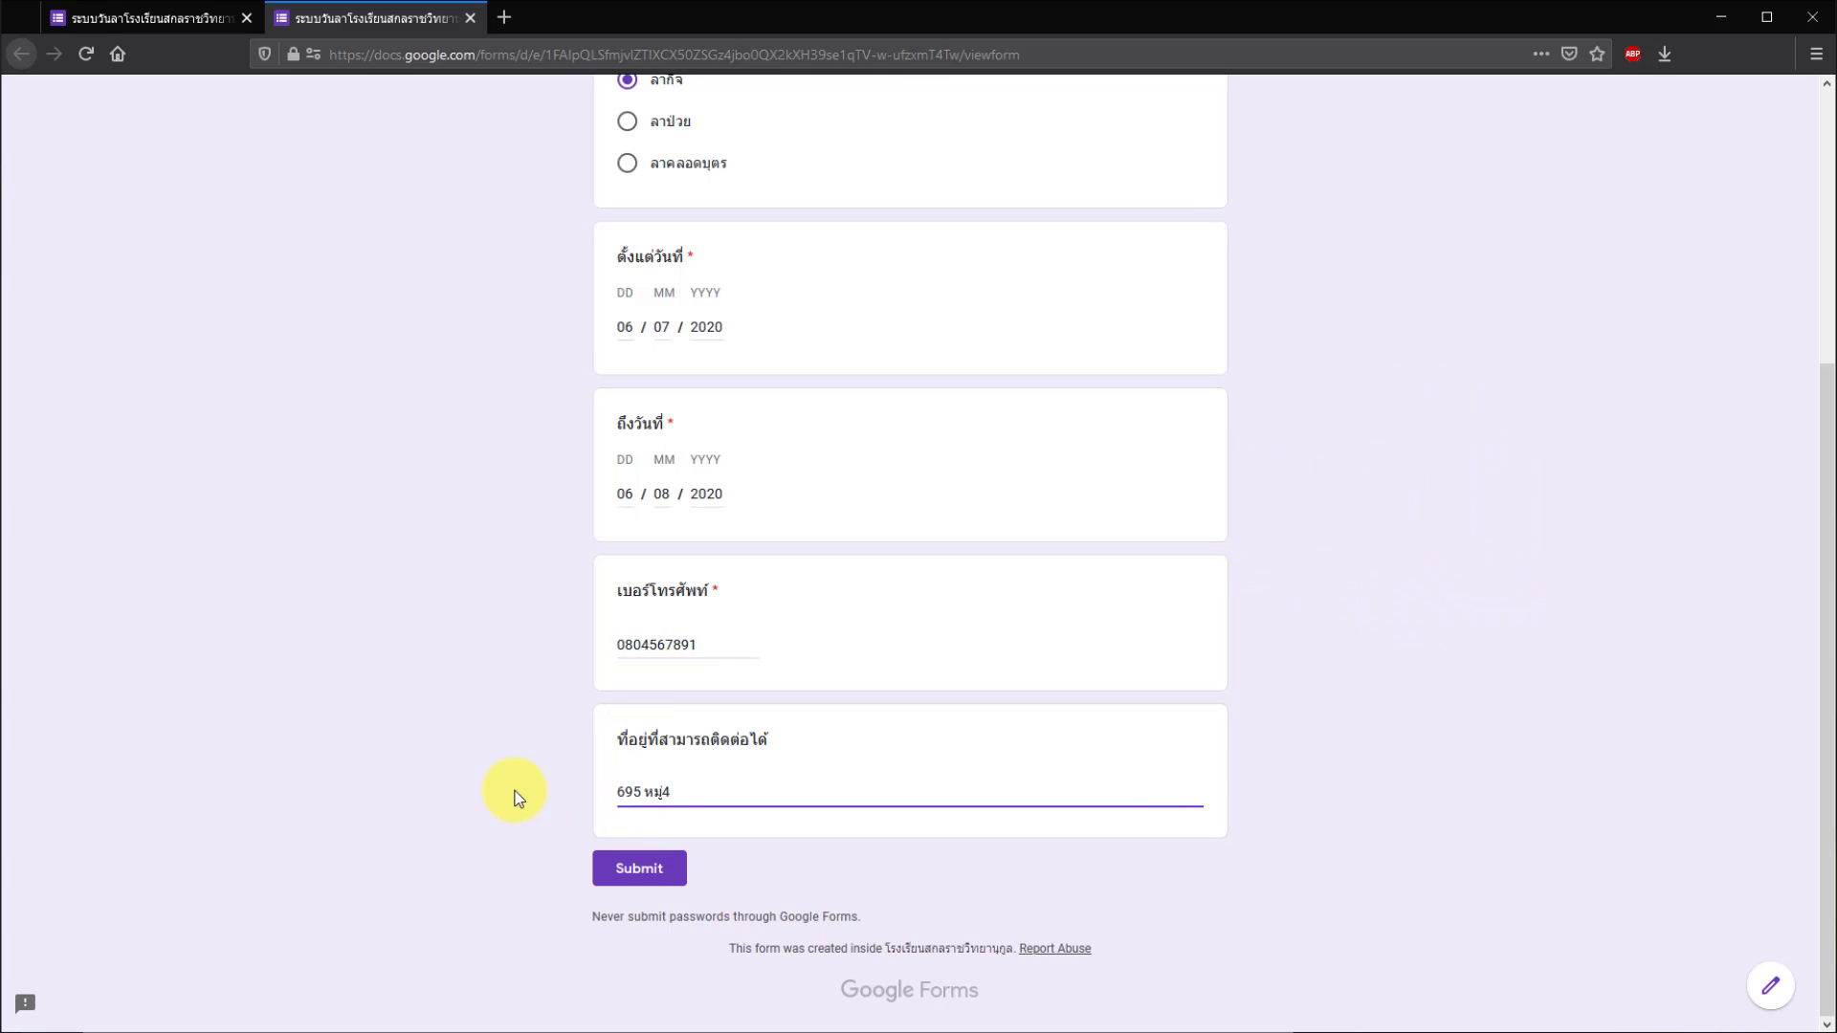
left_click(515, 794)
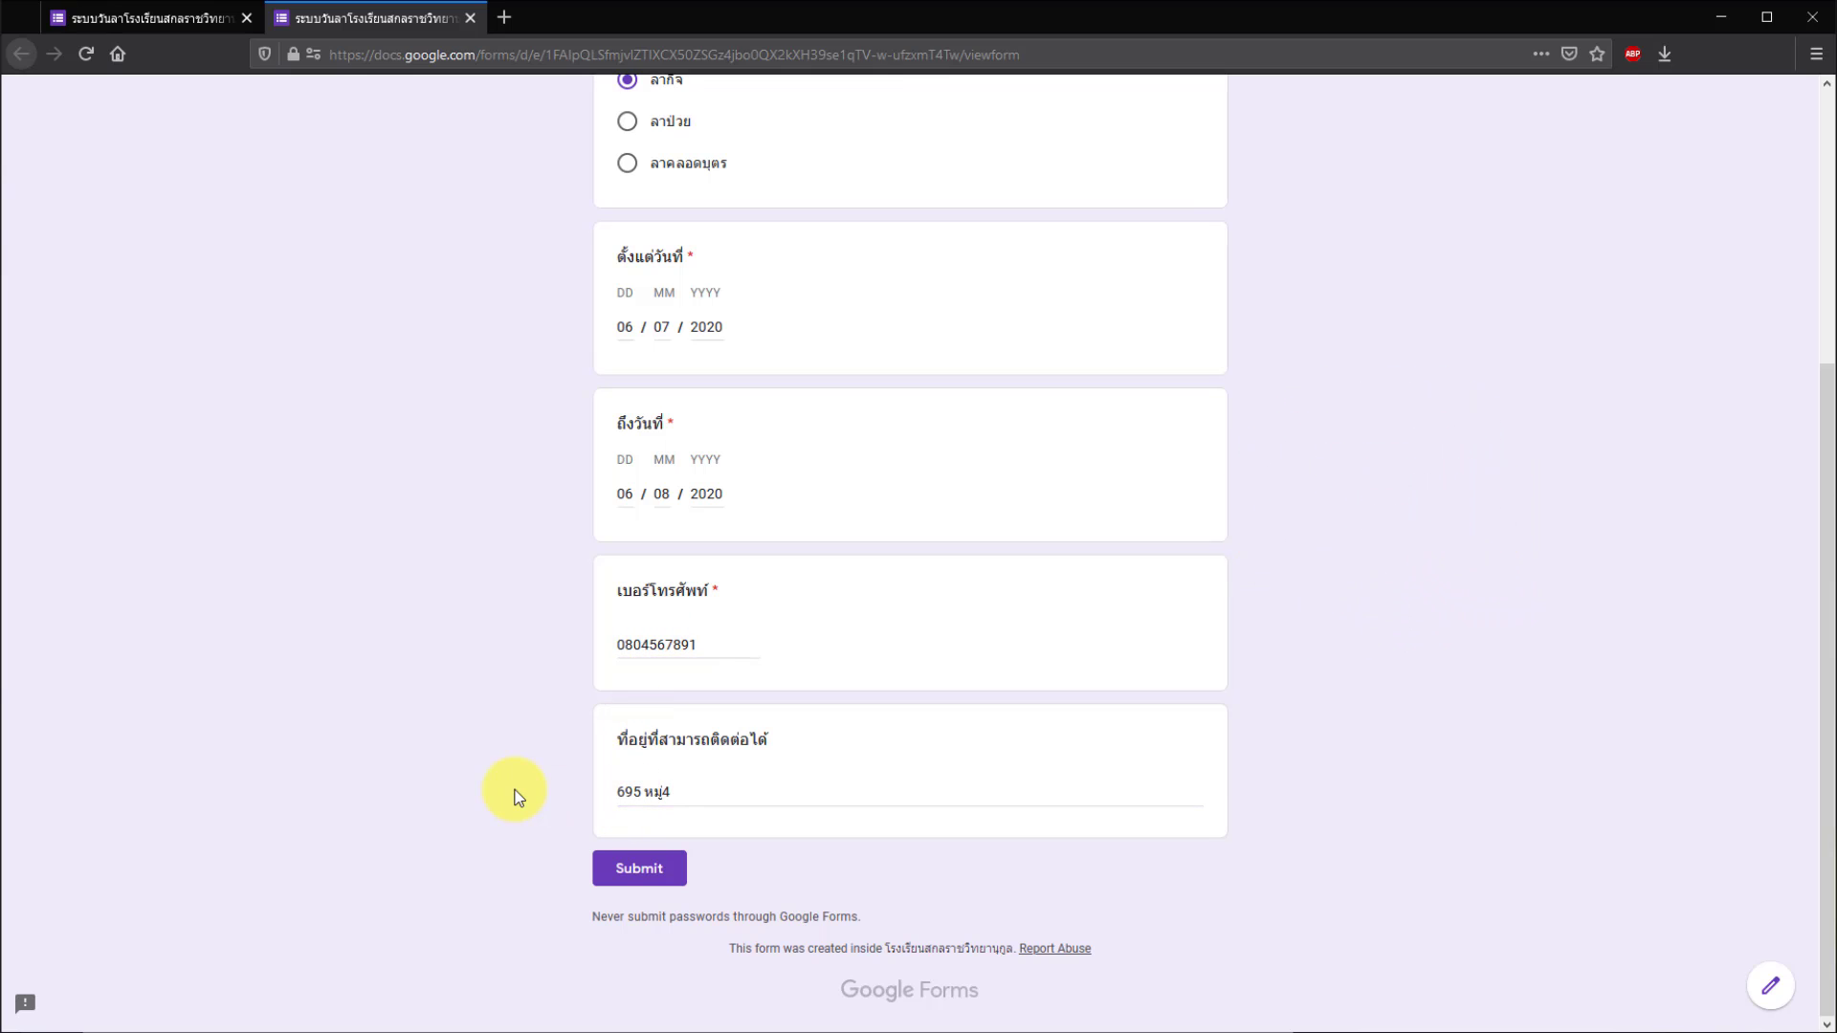
left_click(636, 870)
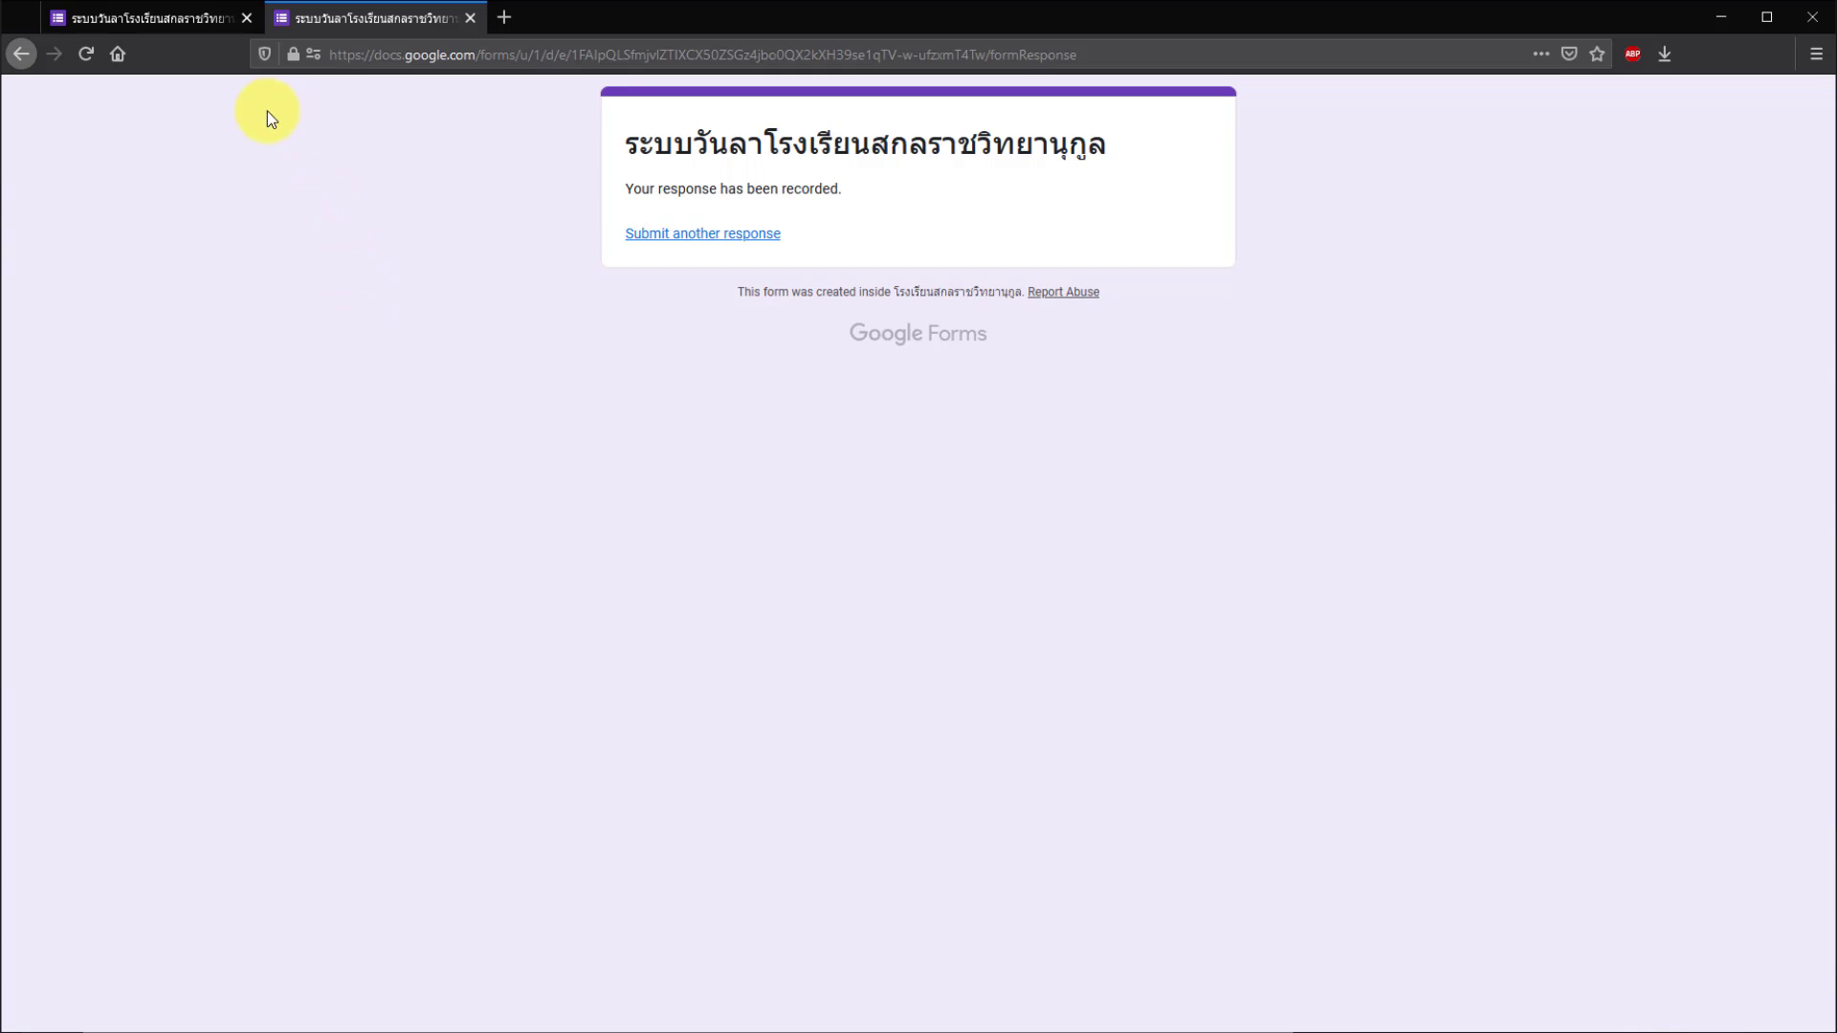
- Back in the form editor, open Responses and start linking them to a new spreadsheet
left_click(175, 22)
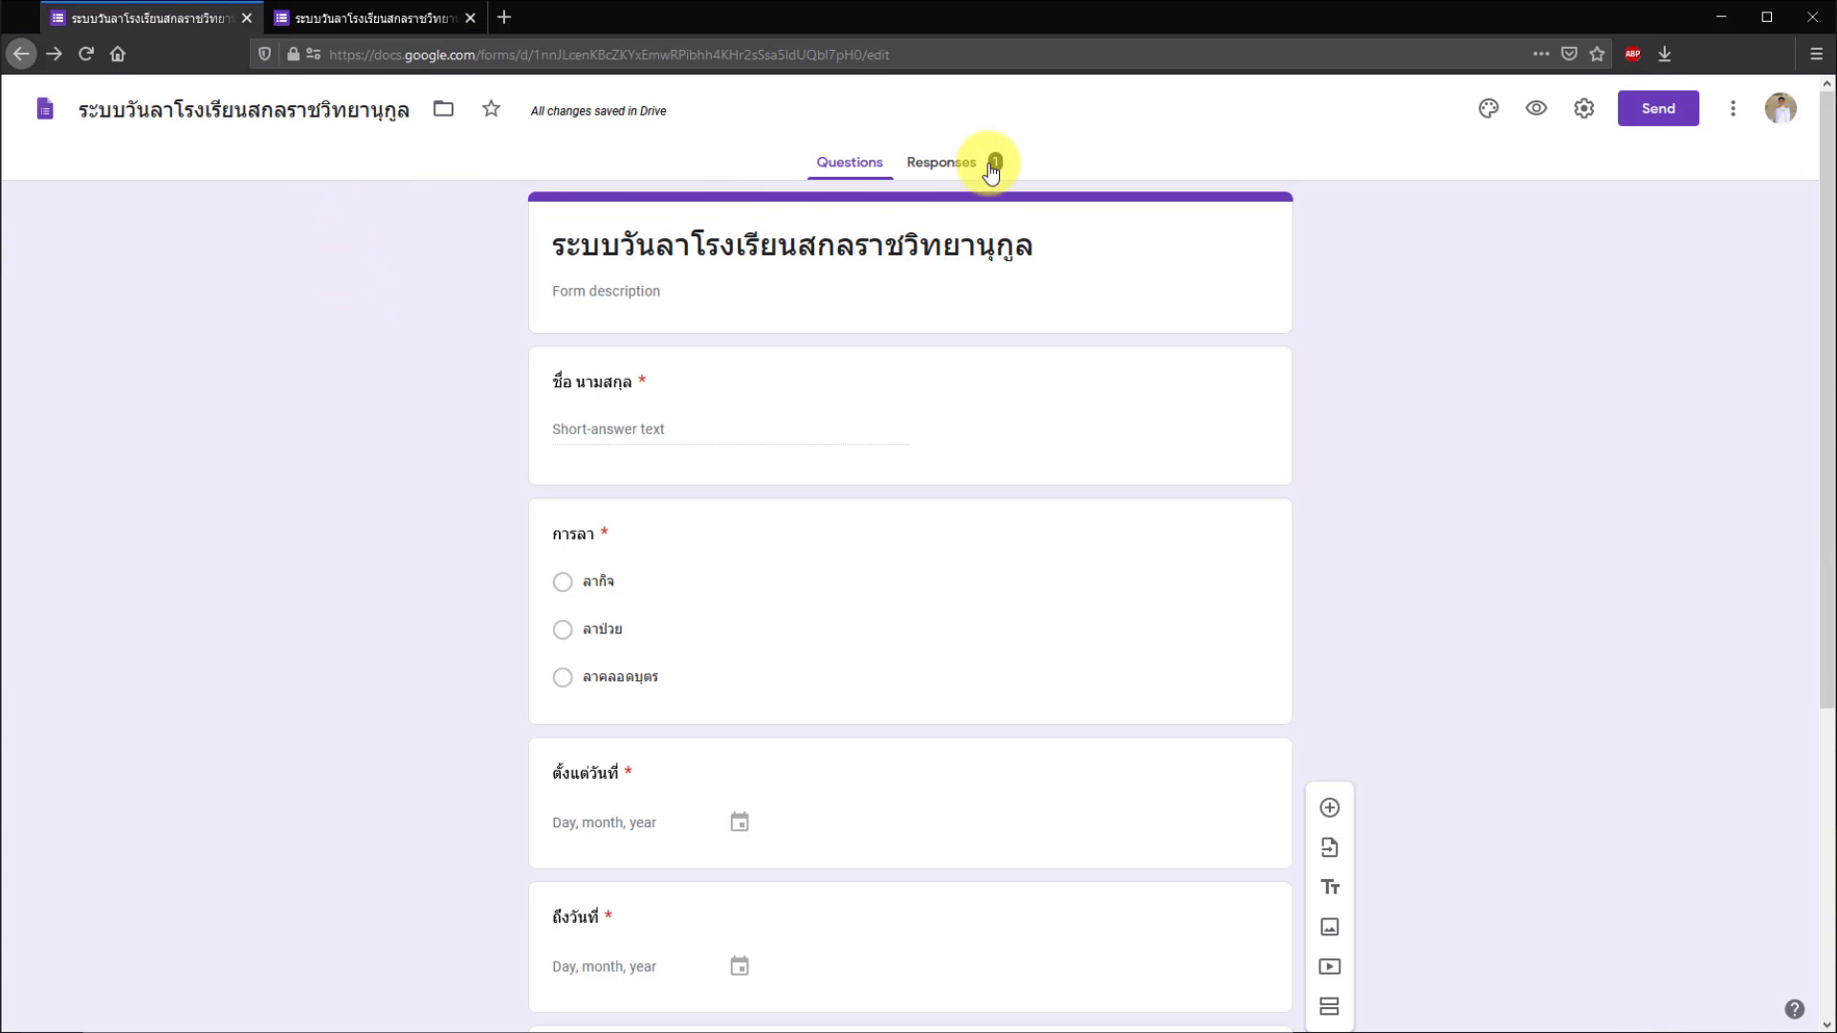
left_click(957, 170)
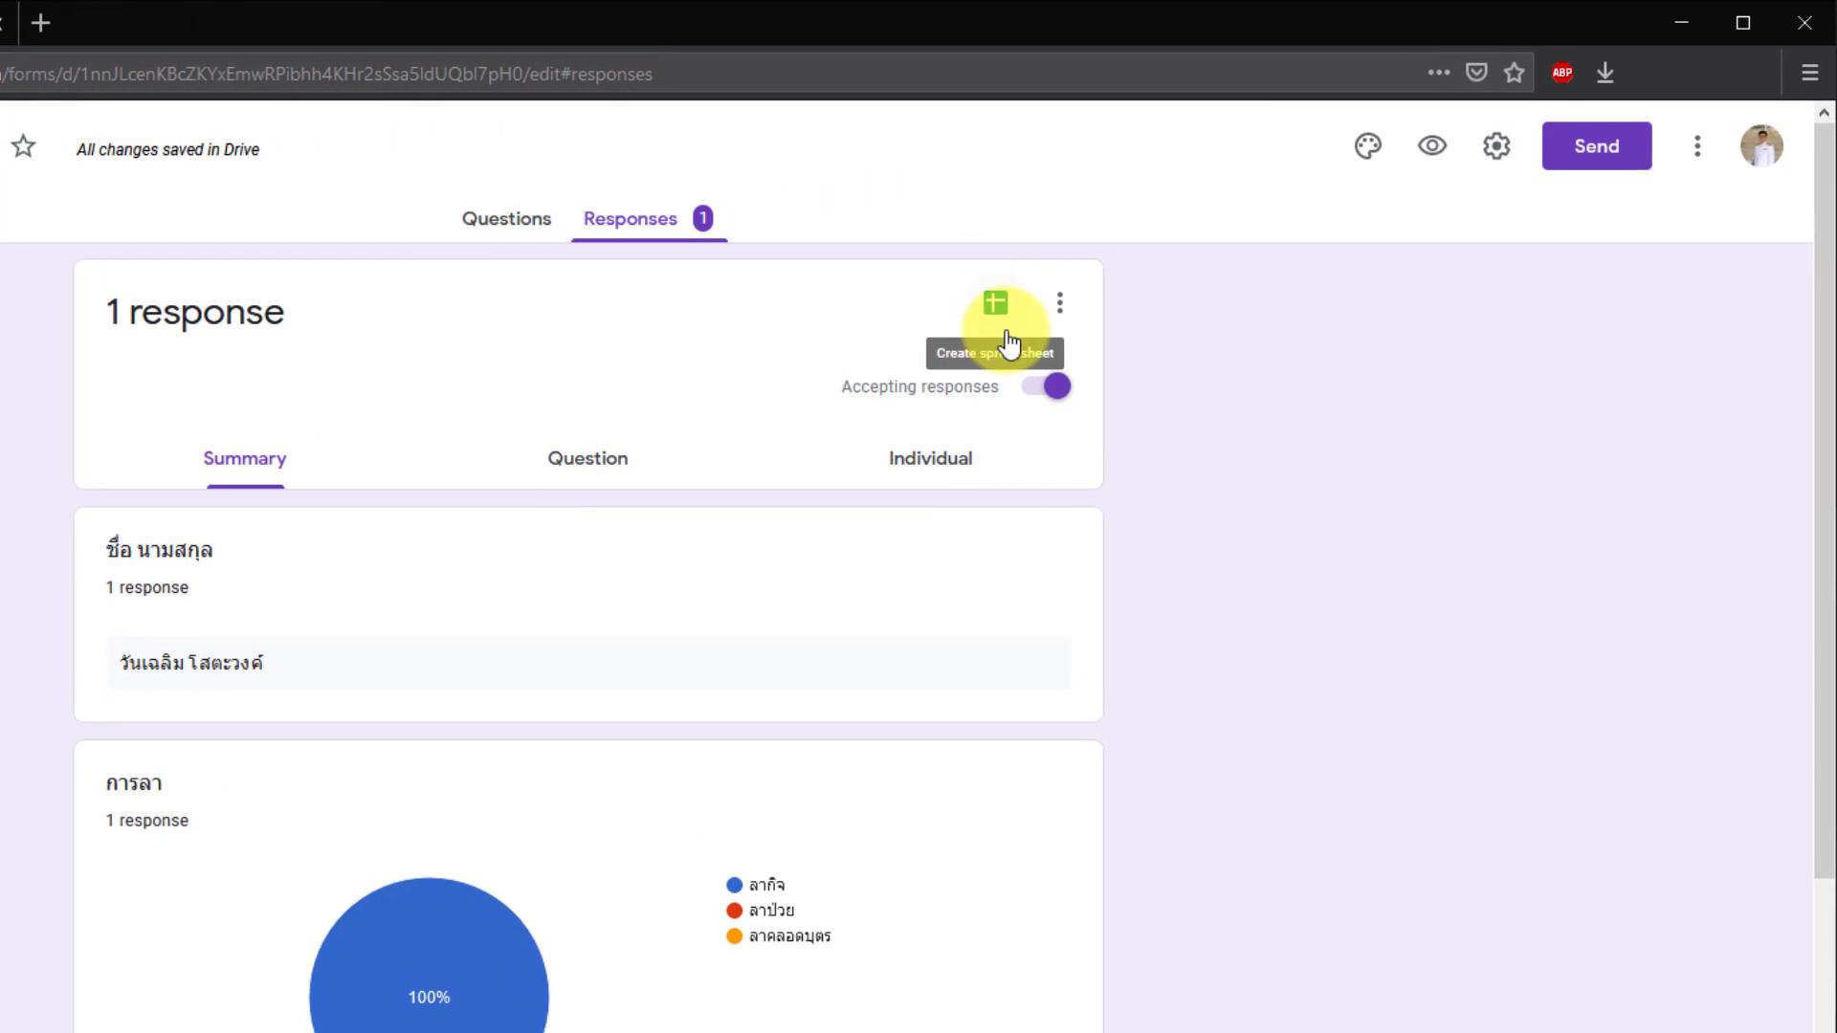
left_click(999, 311)
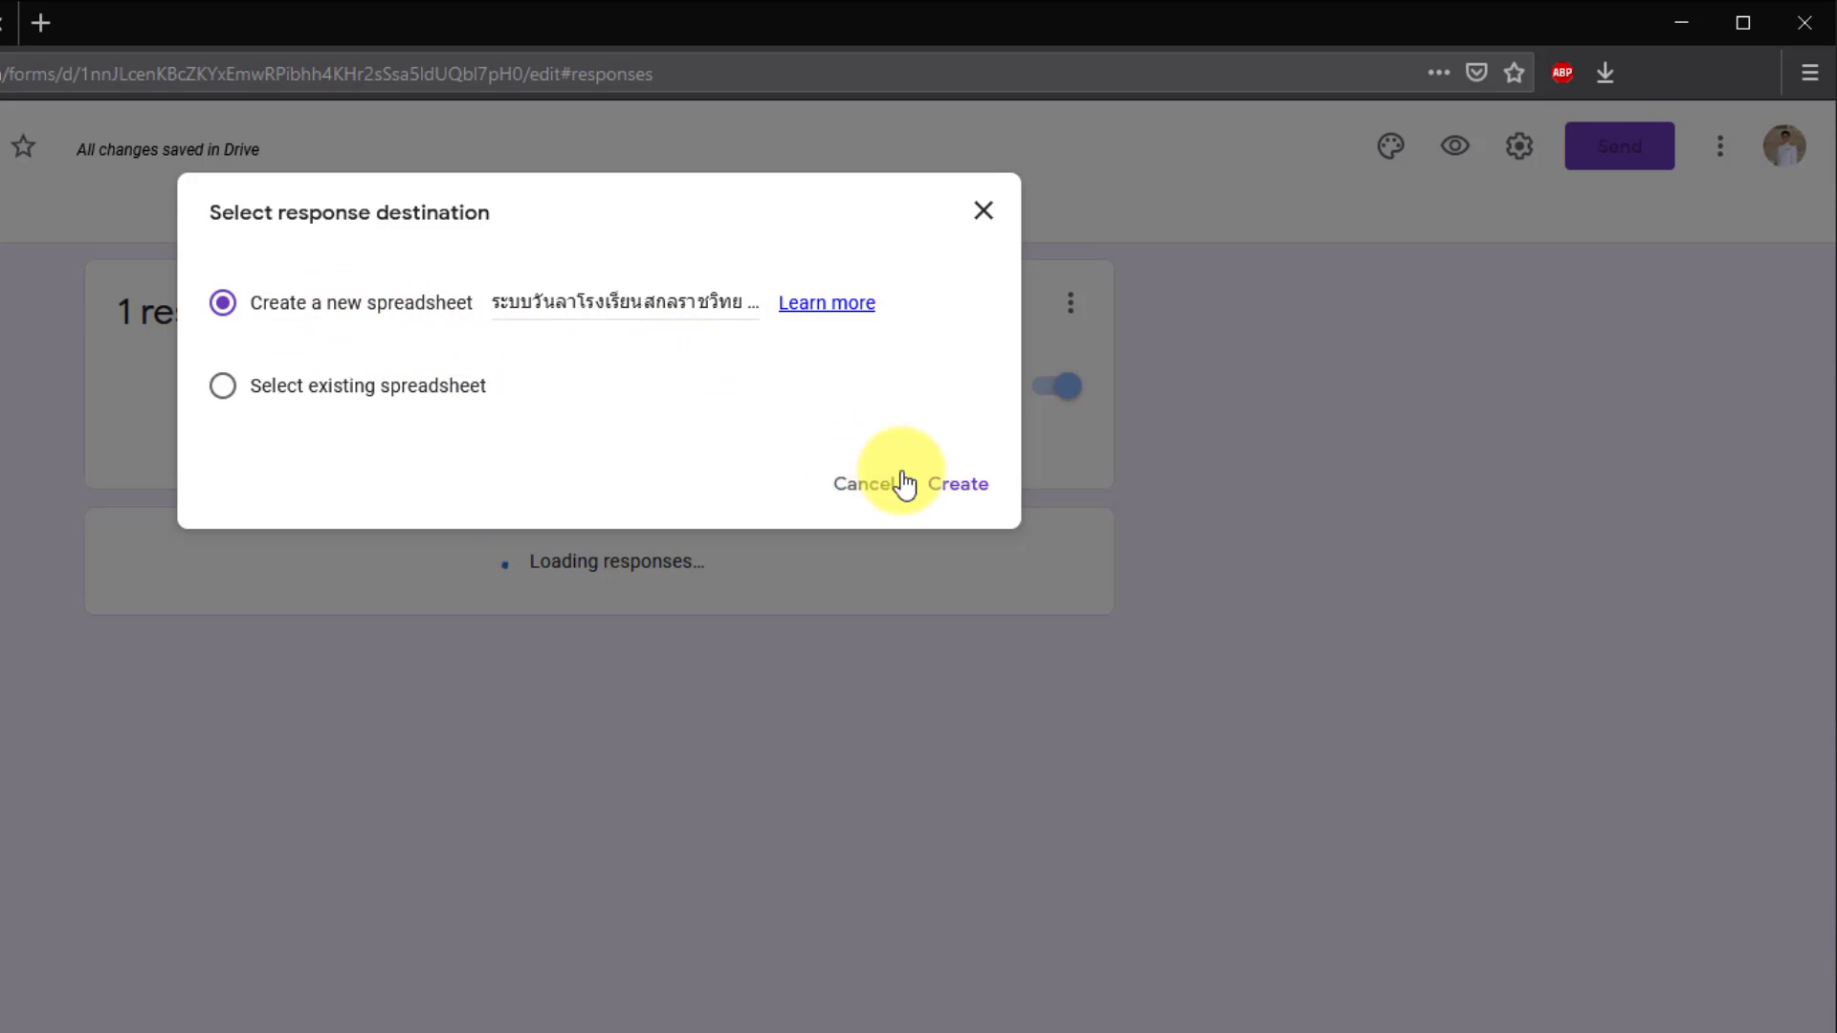
- Create the responses spreadsheet and review the header and recorded values in cells A1–G2
left_click(968, 487)
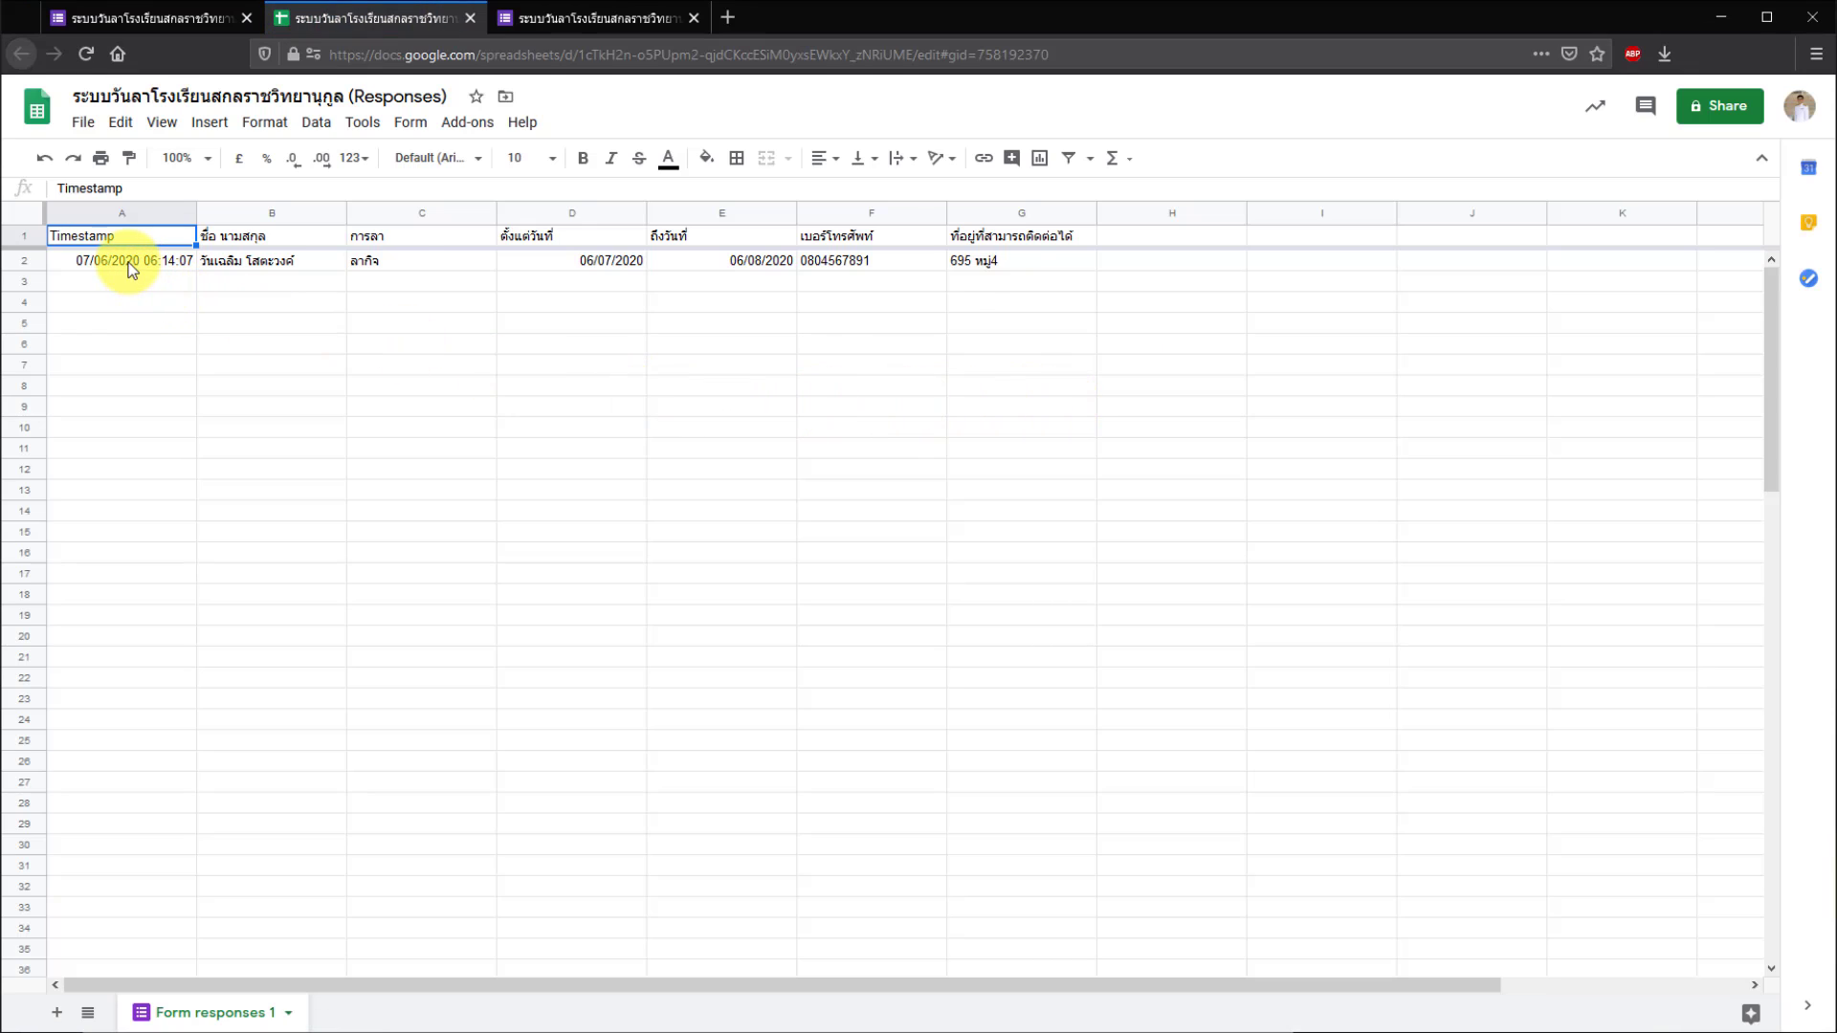
left_click(131, 262)
left_click(132, 240)
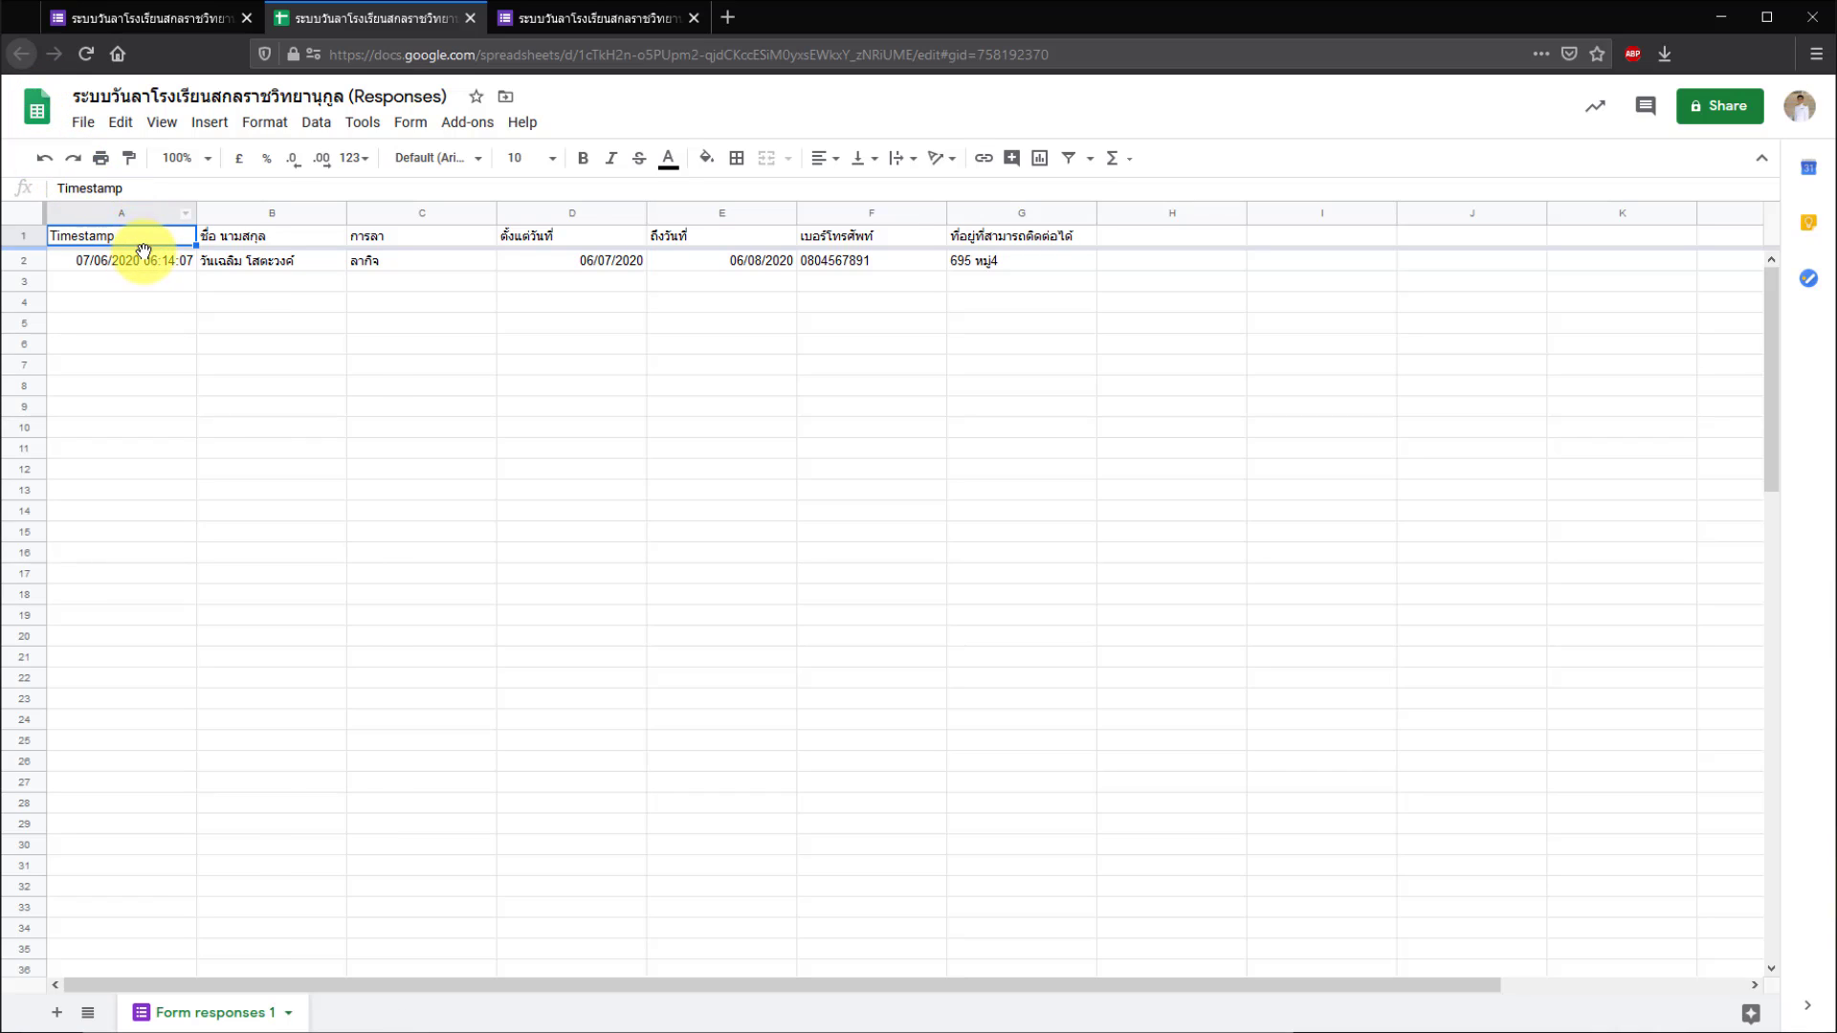
left_click(143, 255)
left_click(307, 257)
left_click(377, 254)
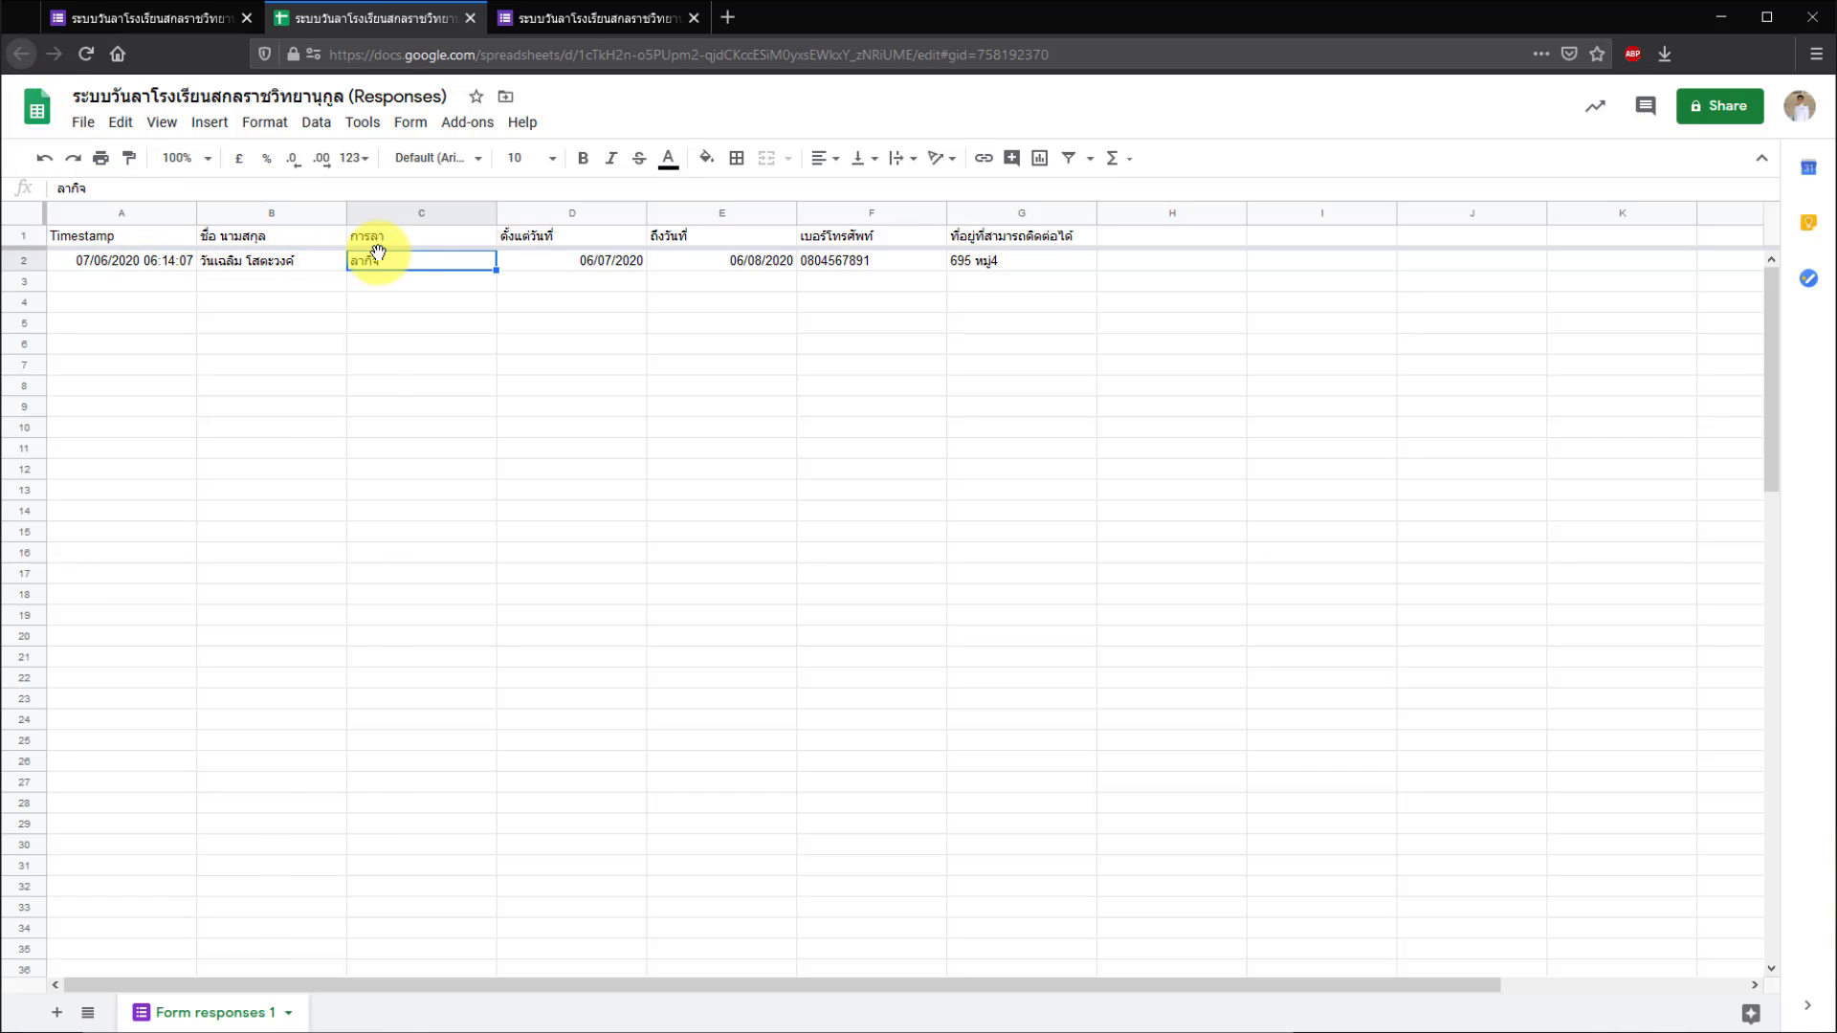
left_click(574, 264)
left_click(673, 262)
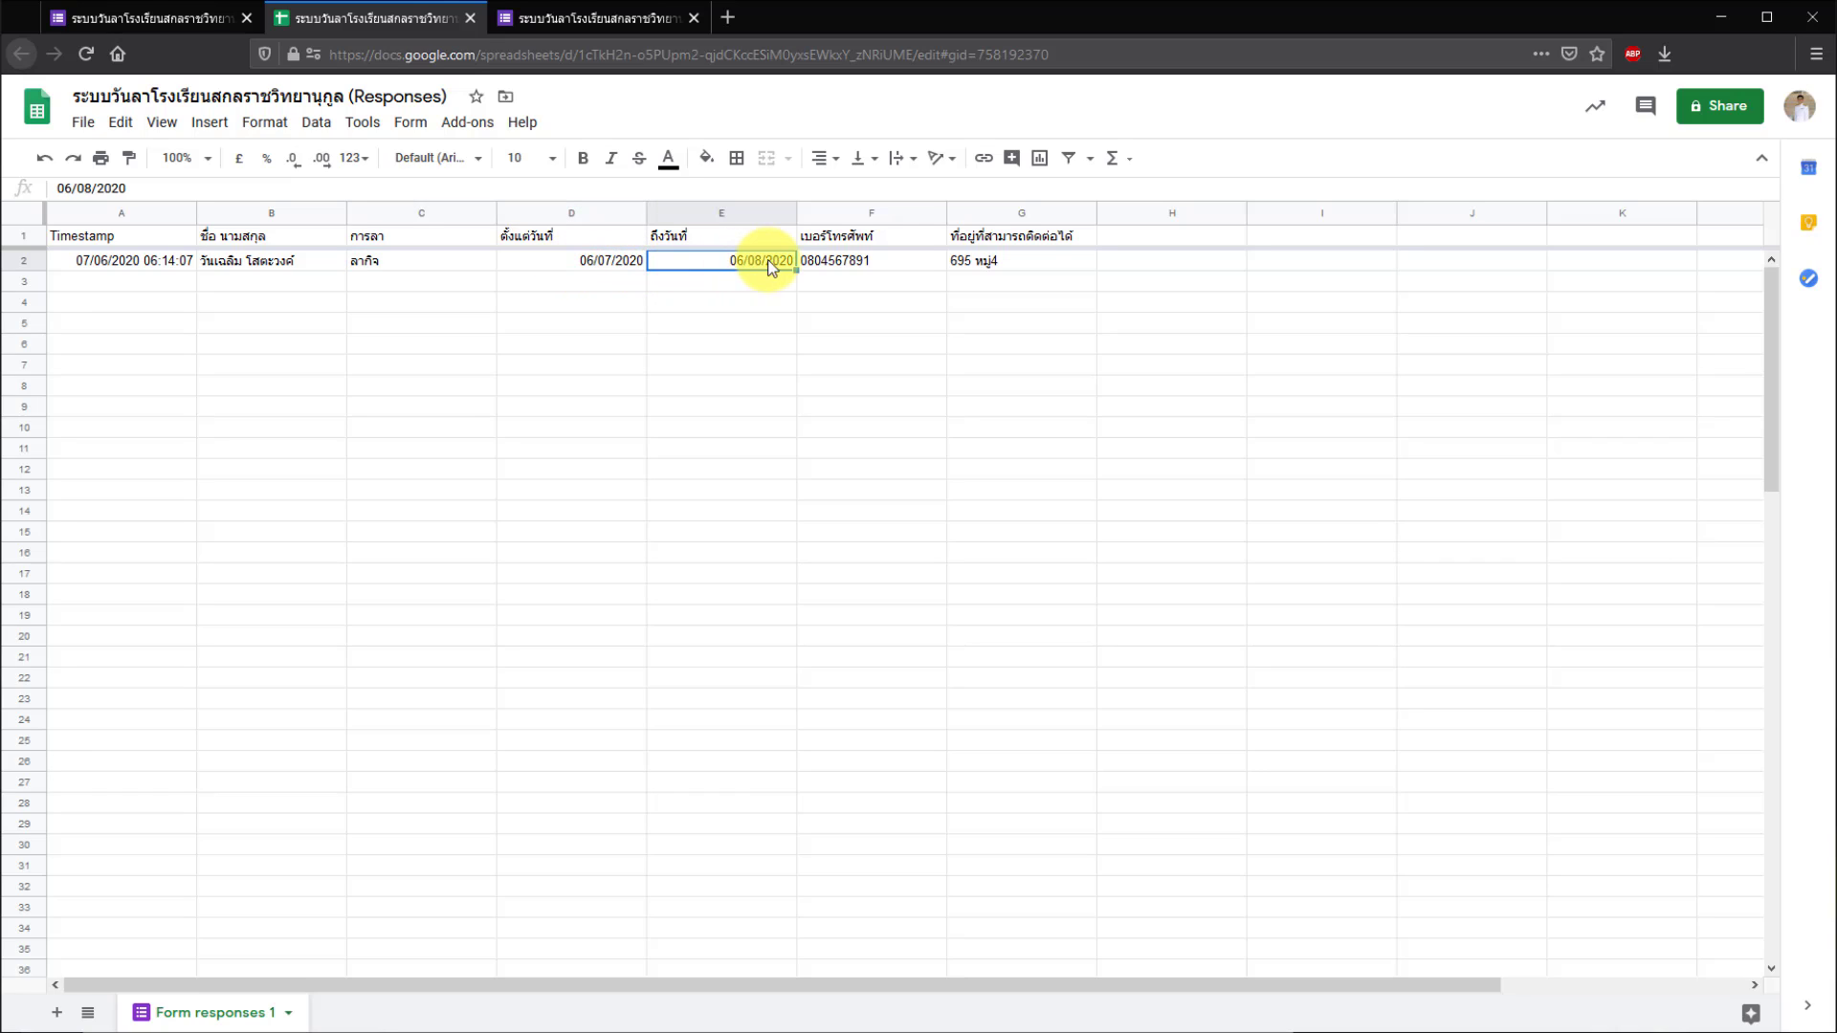
left_click(838, 261)
left_click(957, 260)
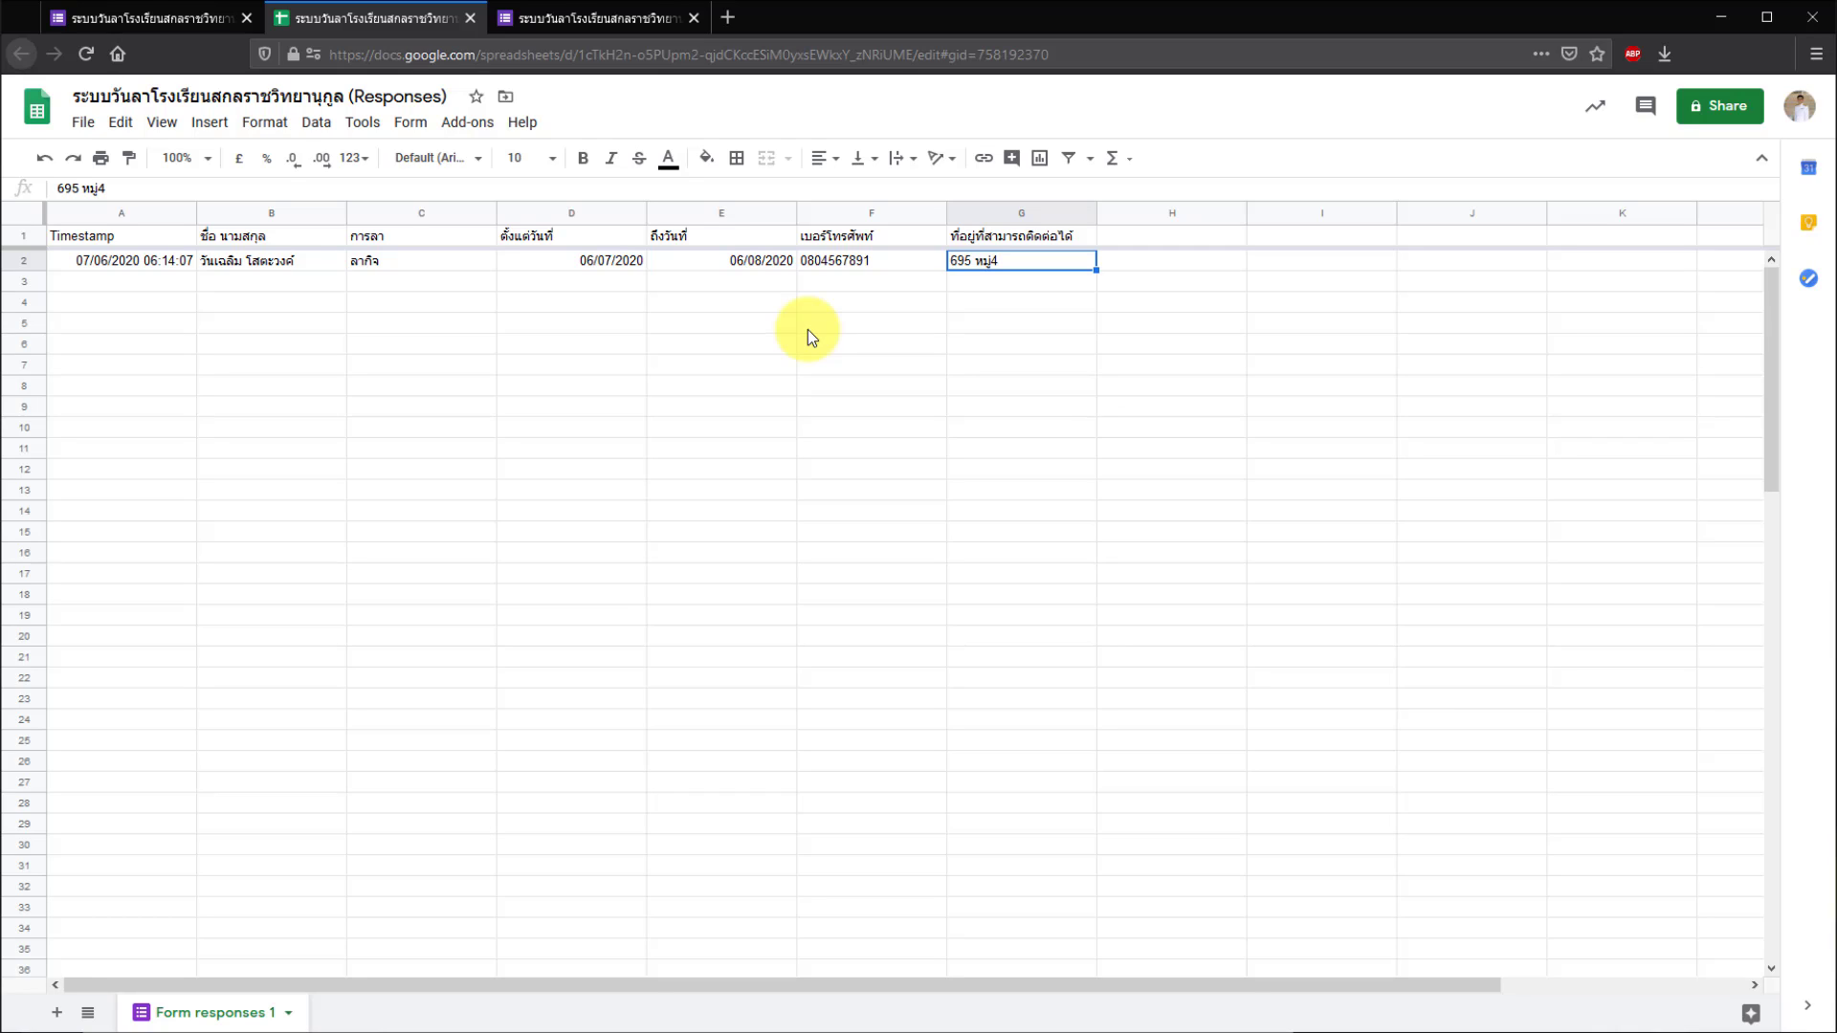
- In a new tab, search Google for IFTTT and go to ifttt.com
left_click(728, 18)
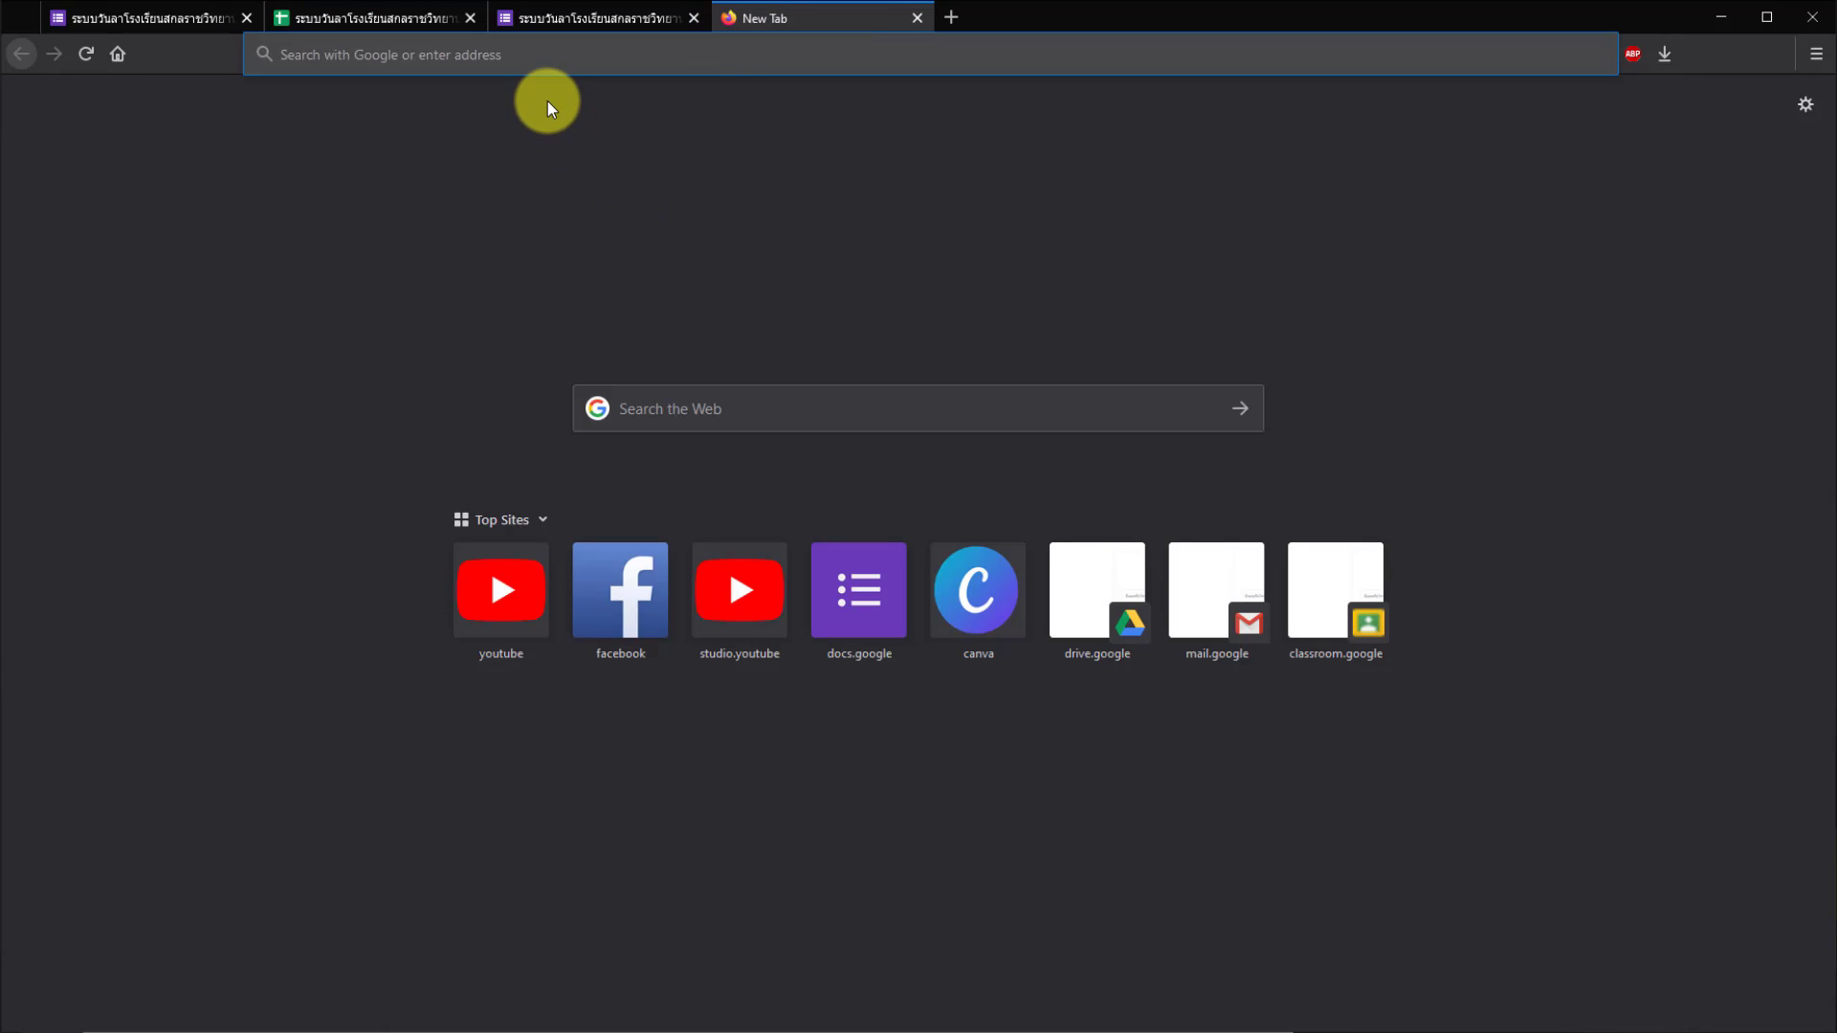
type("l")
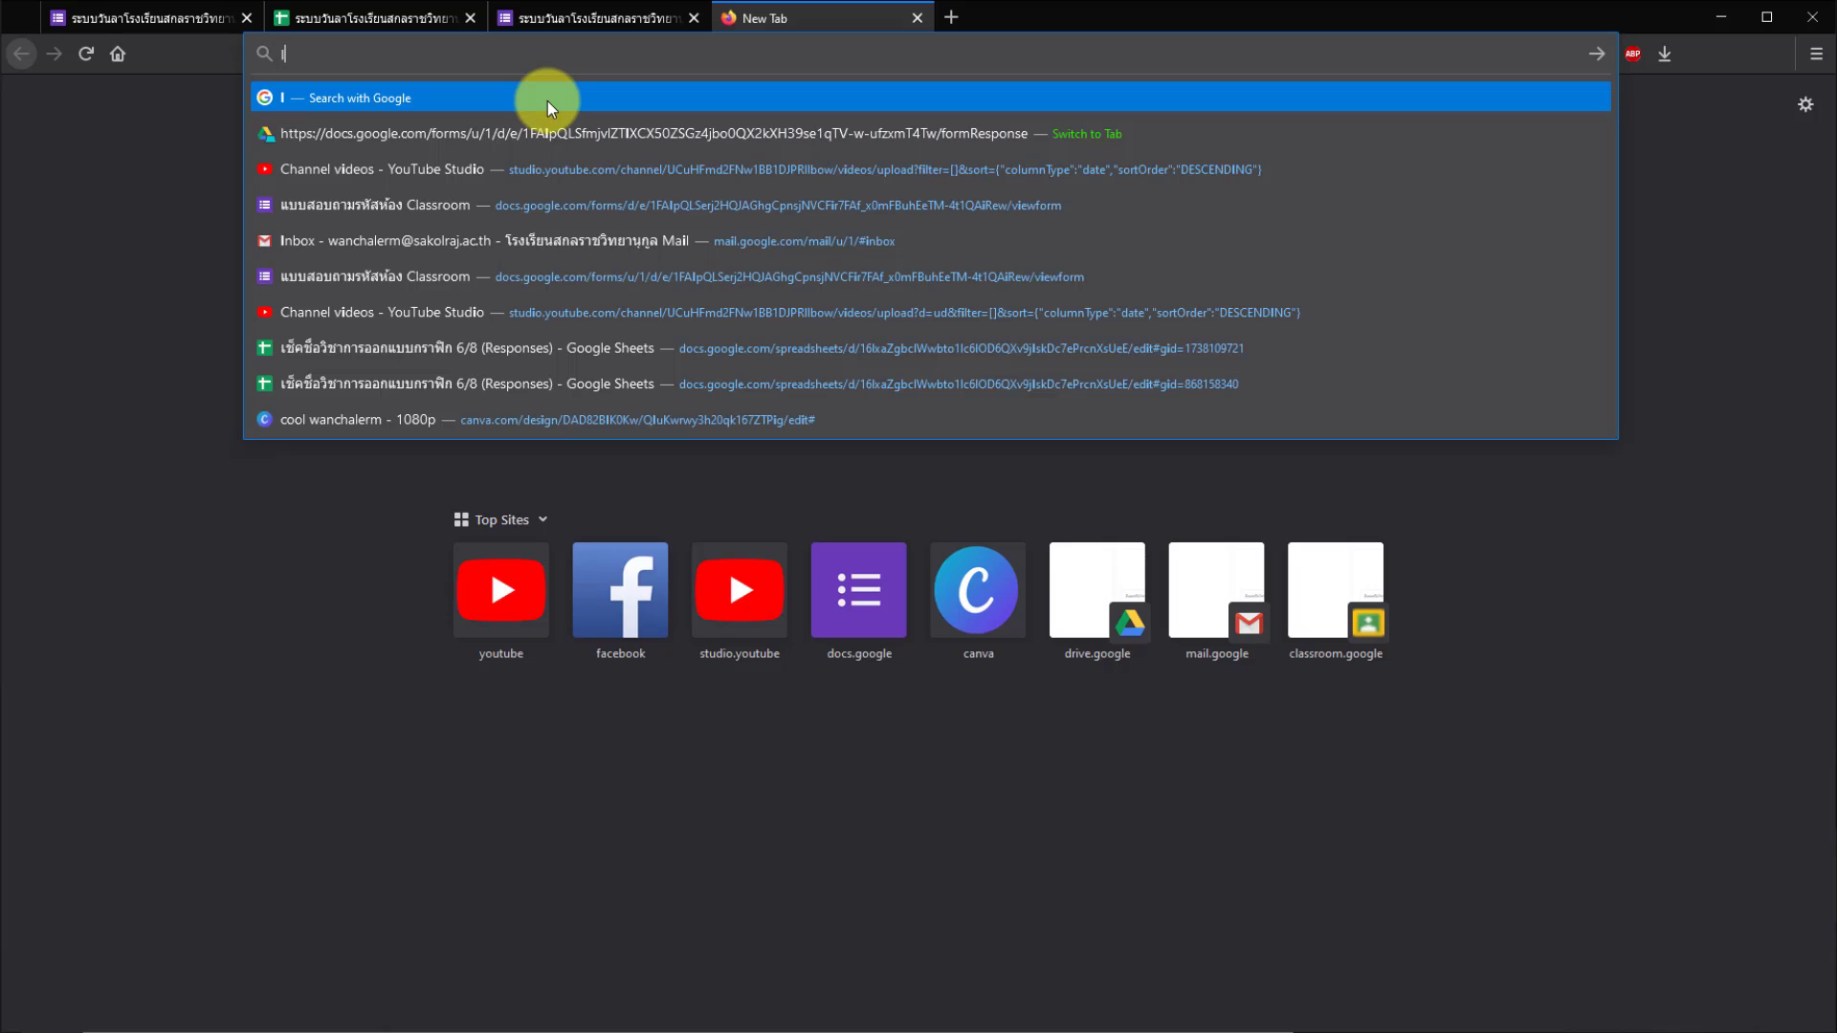
type("FTTT")
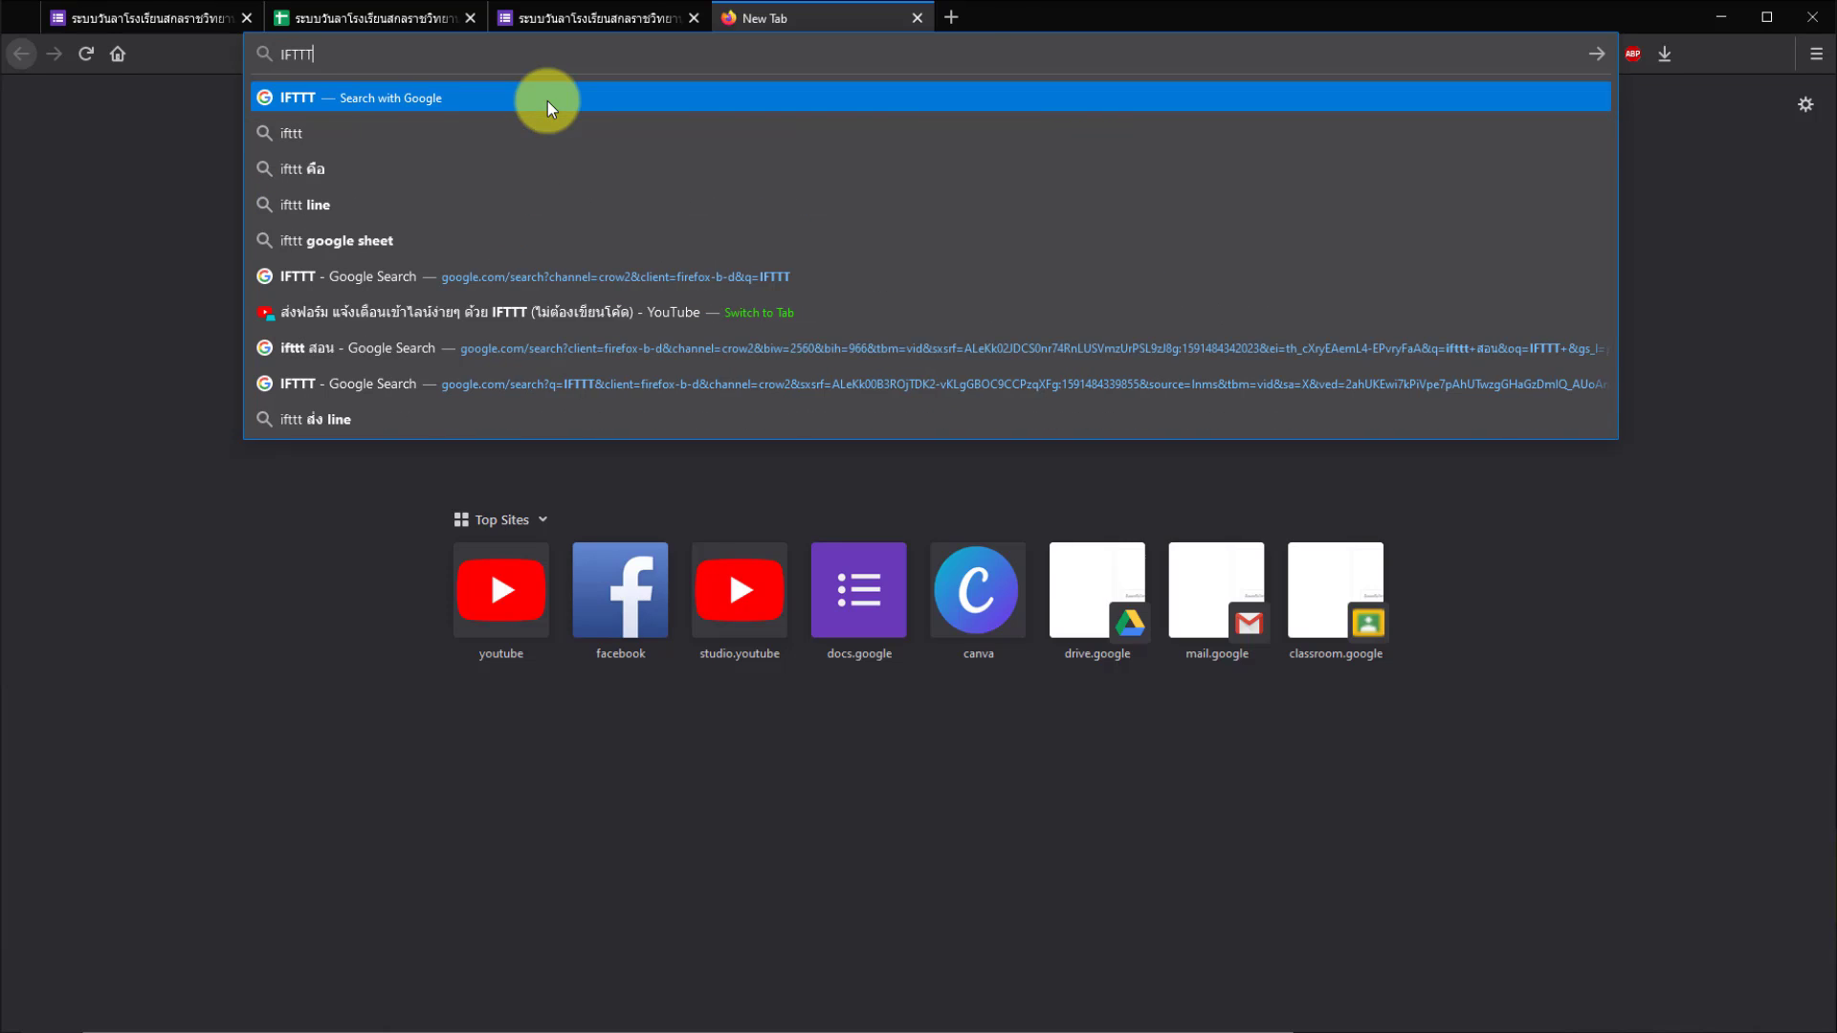
key("Return")
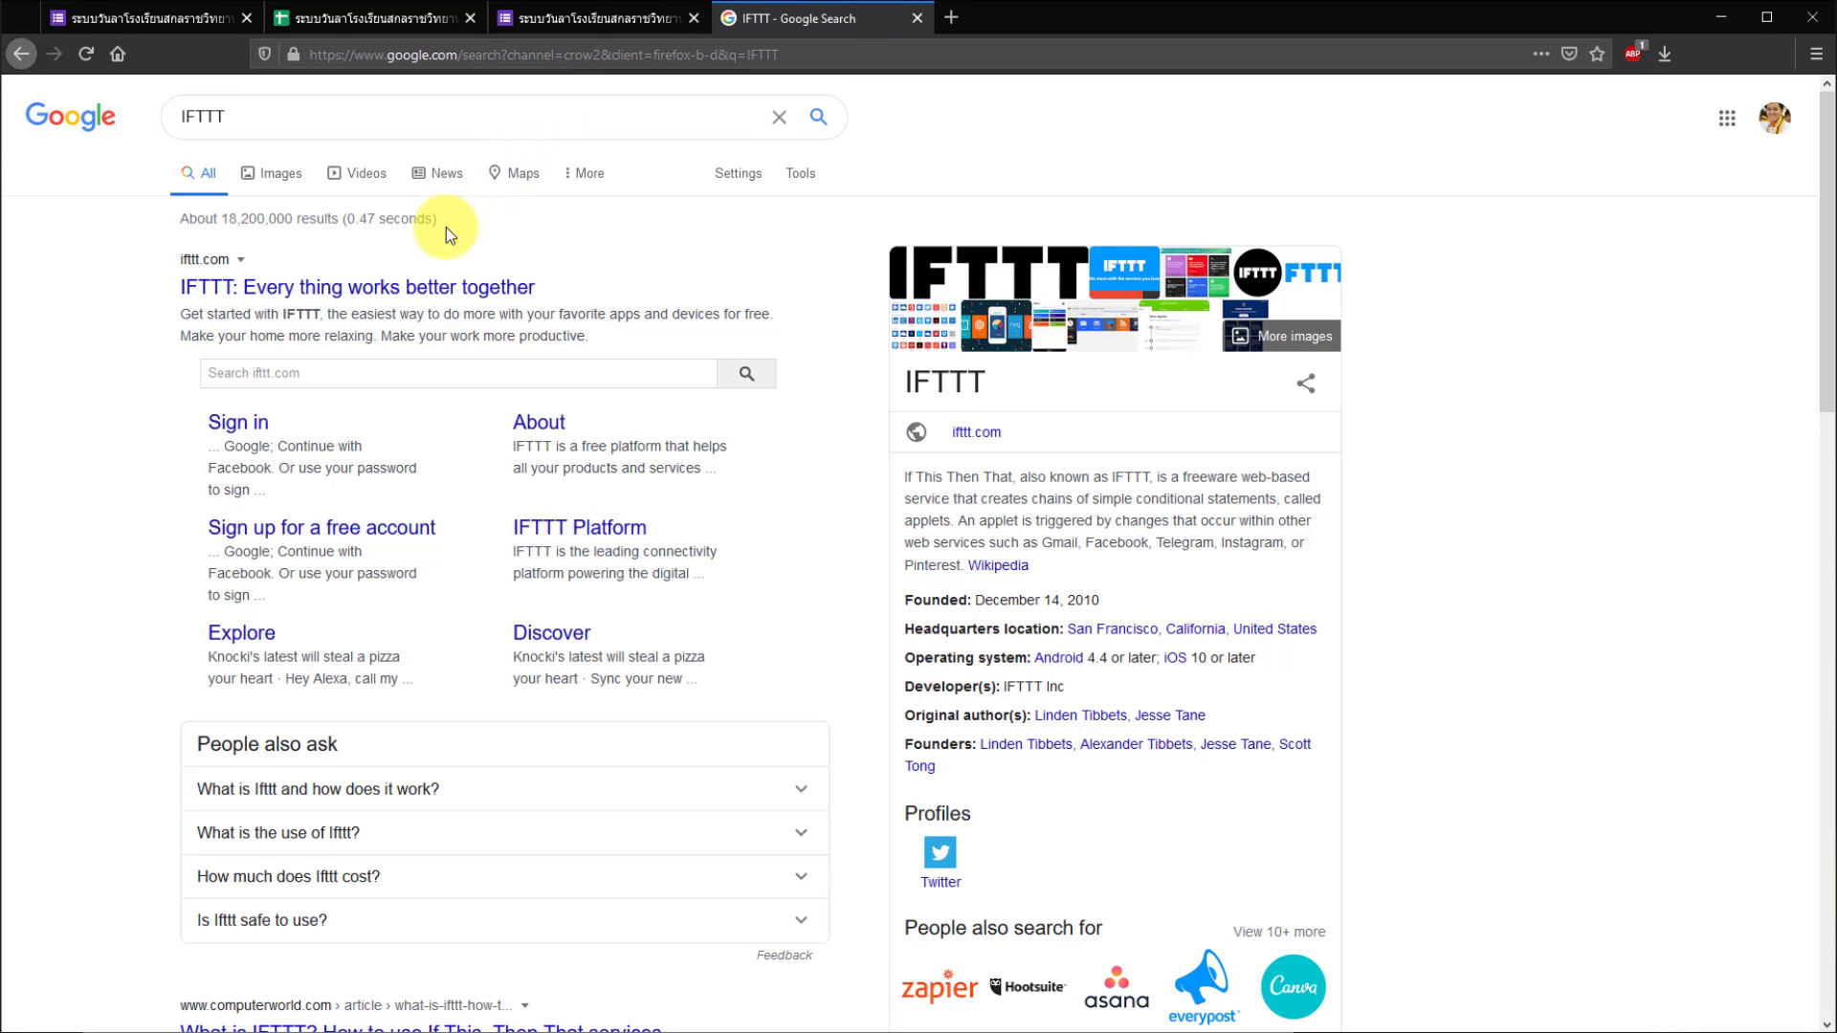
left_click(402, 289)
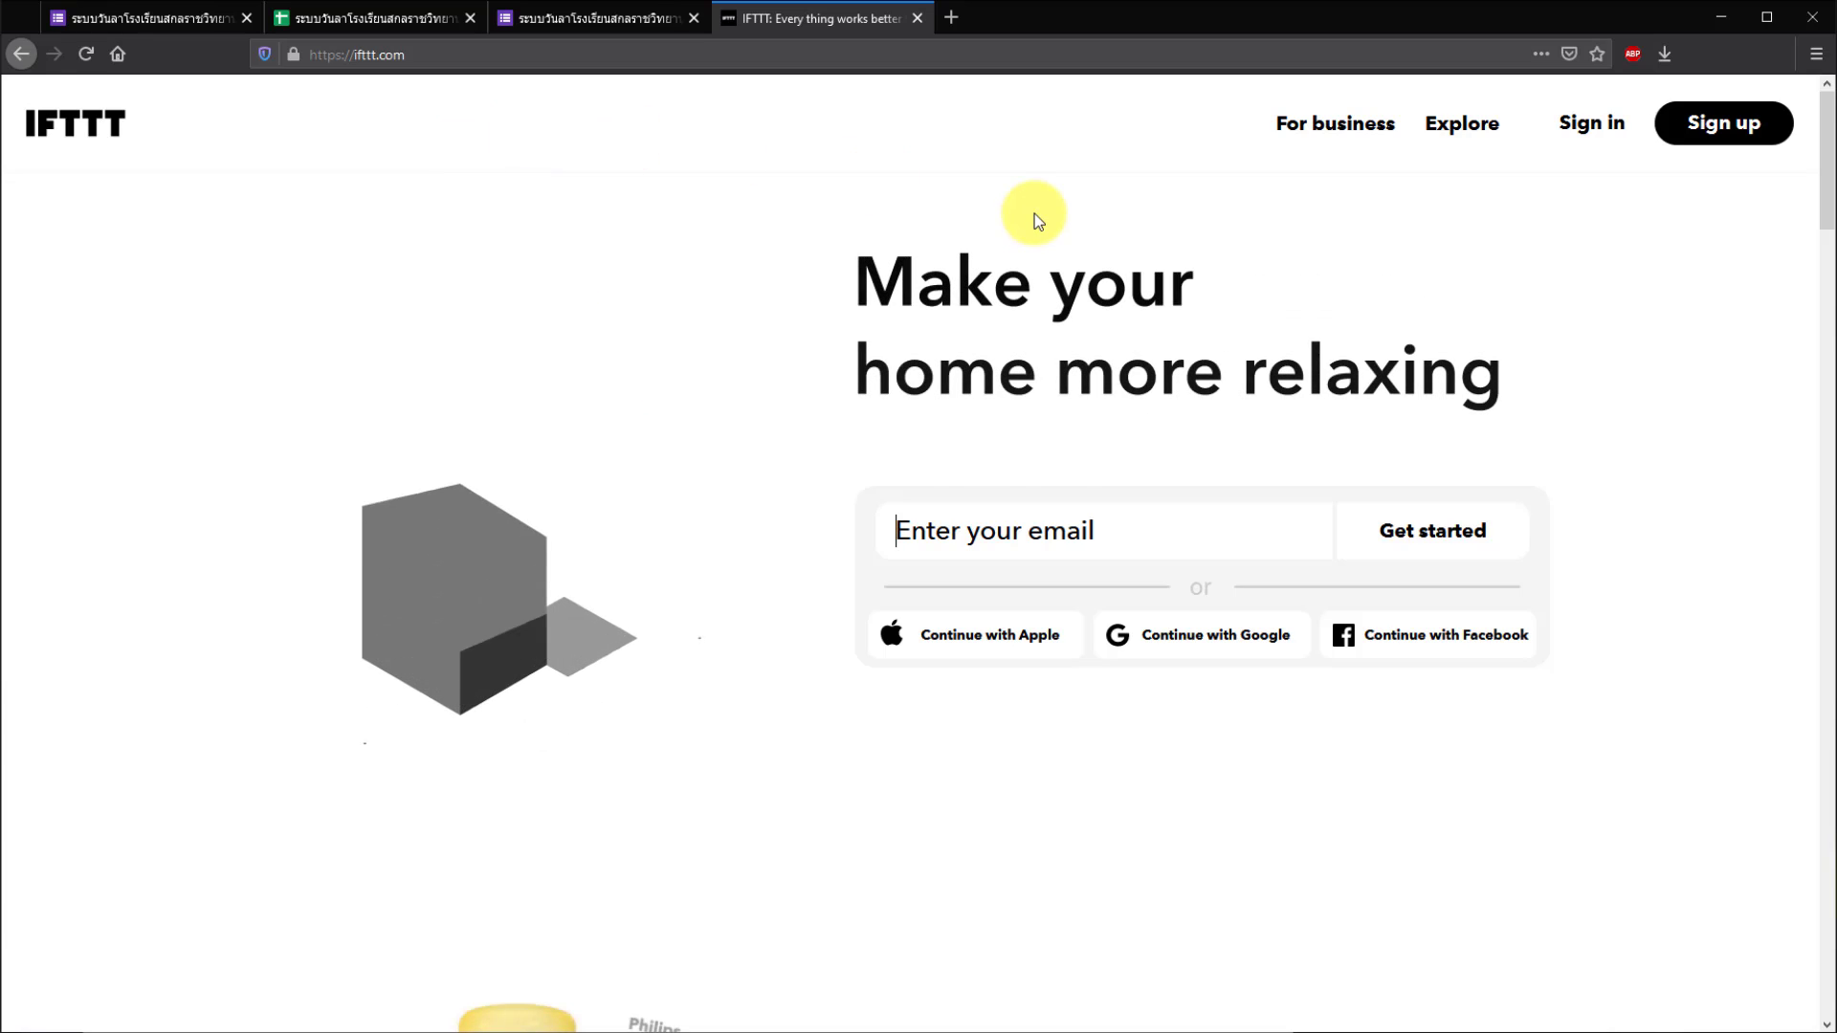
- Sign in to IFTTT with Continue with Google using the Google account
left_click(1588, 129)
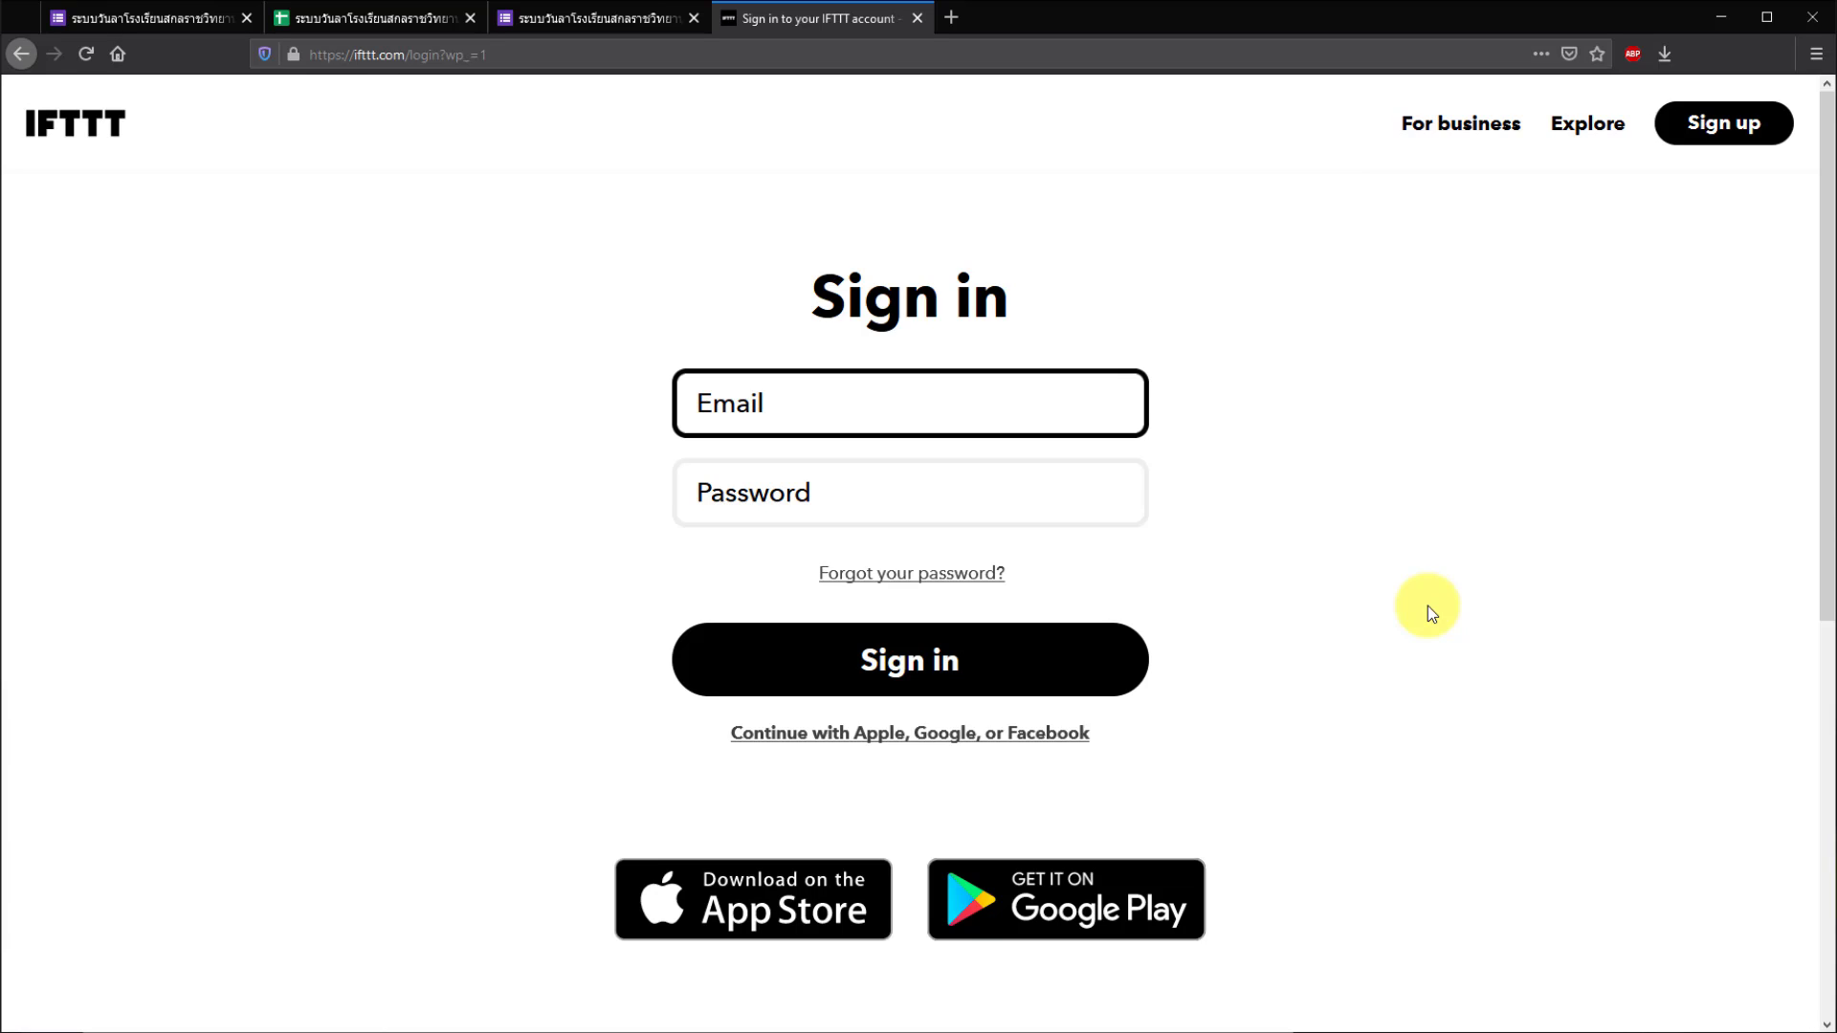
left_click(777, 741)
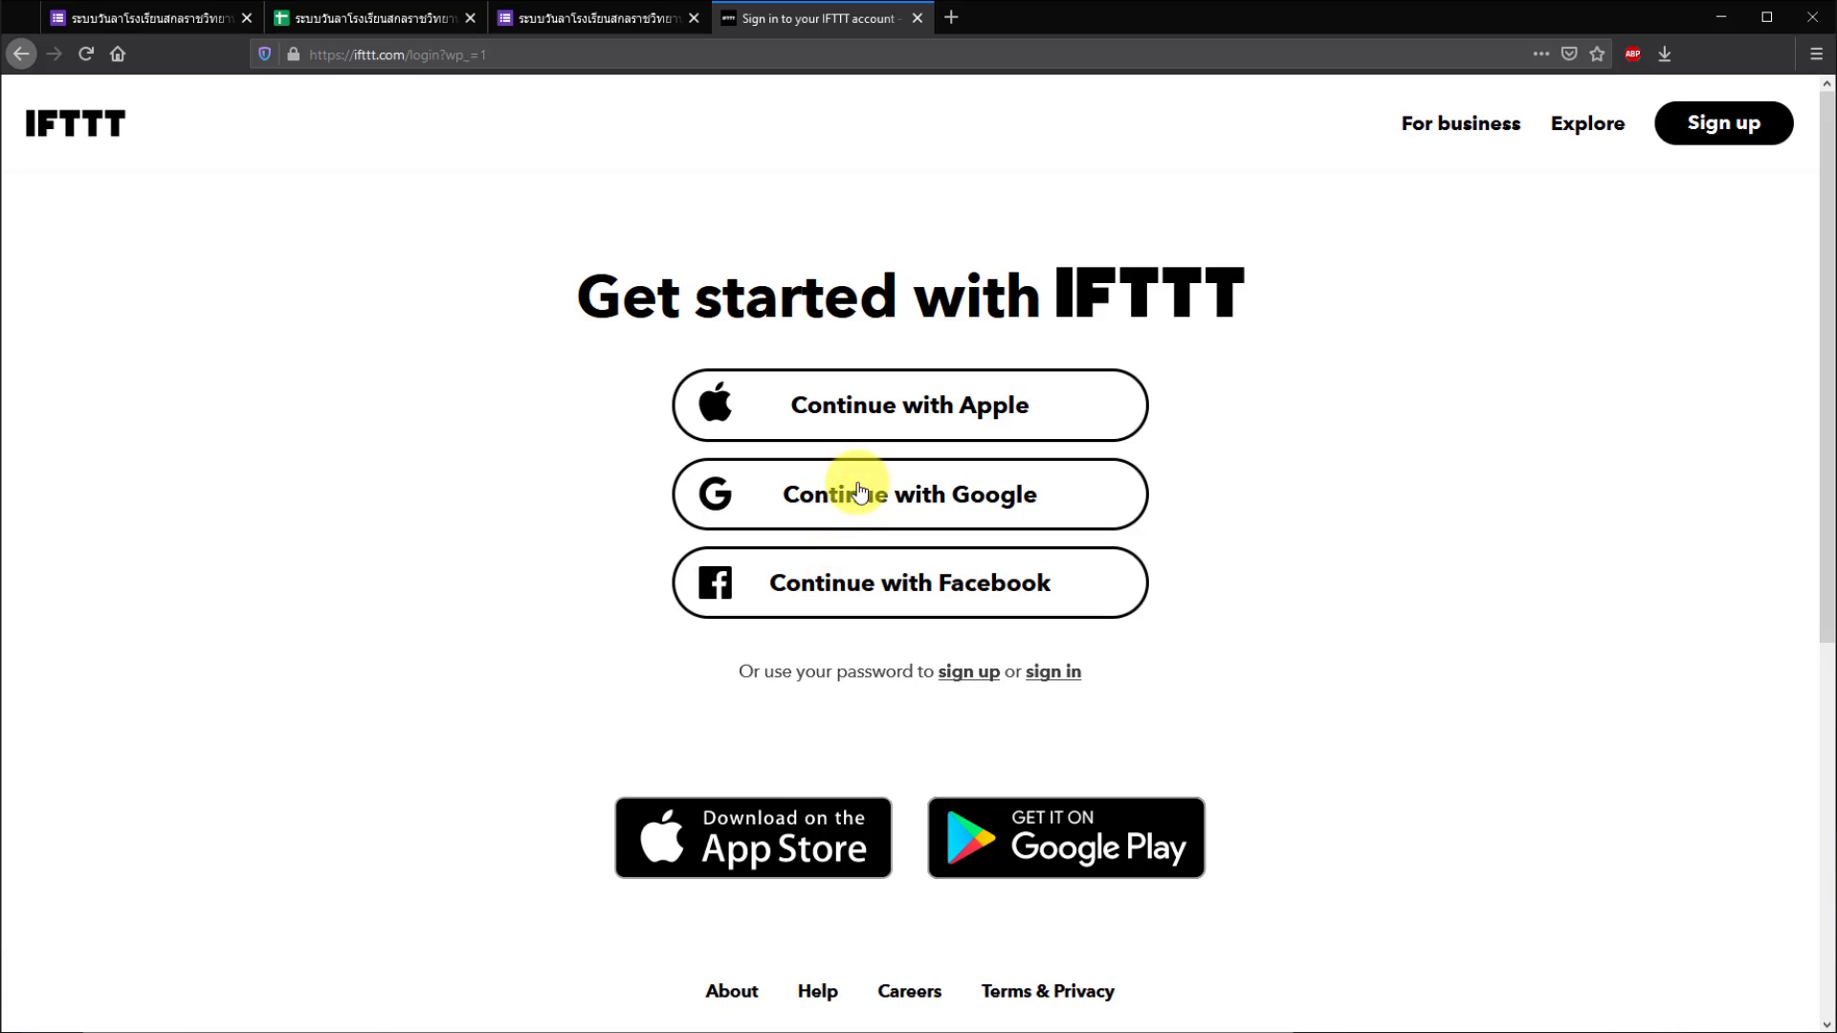
left_click(862, 510)
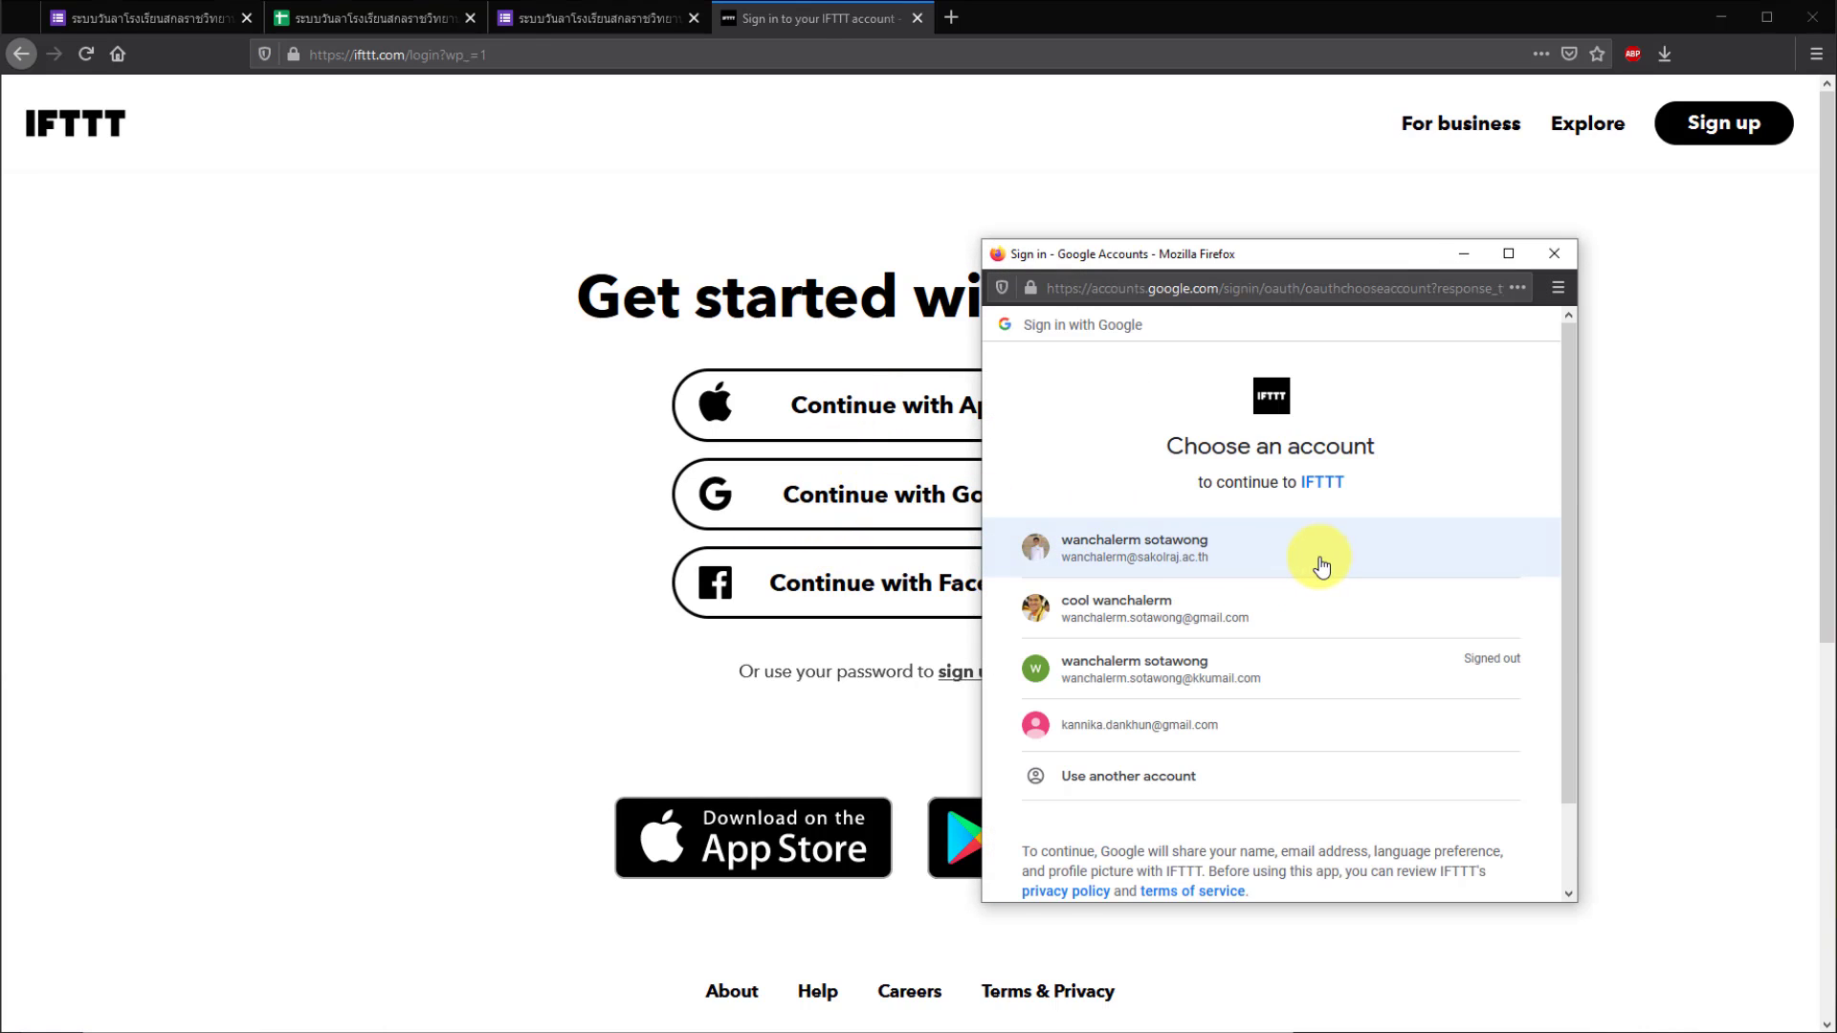
left_click(1316, 560)
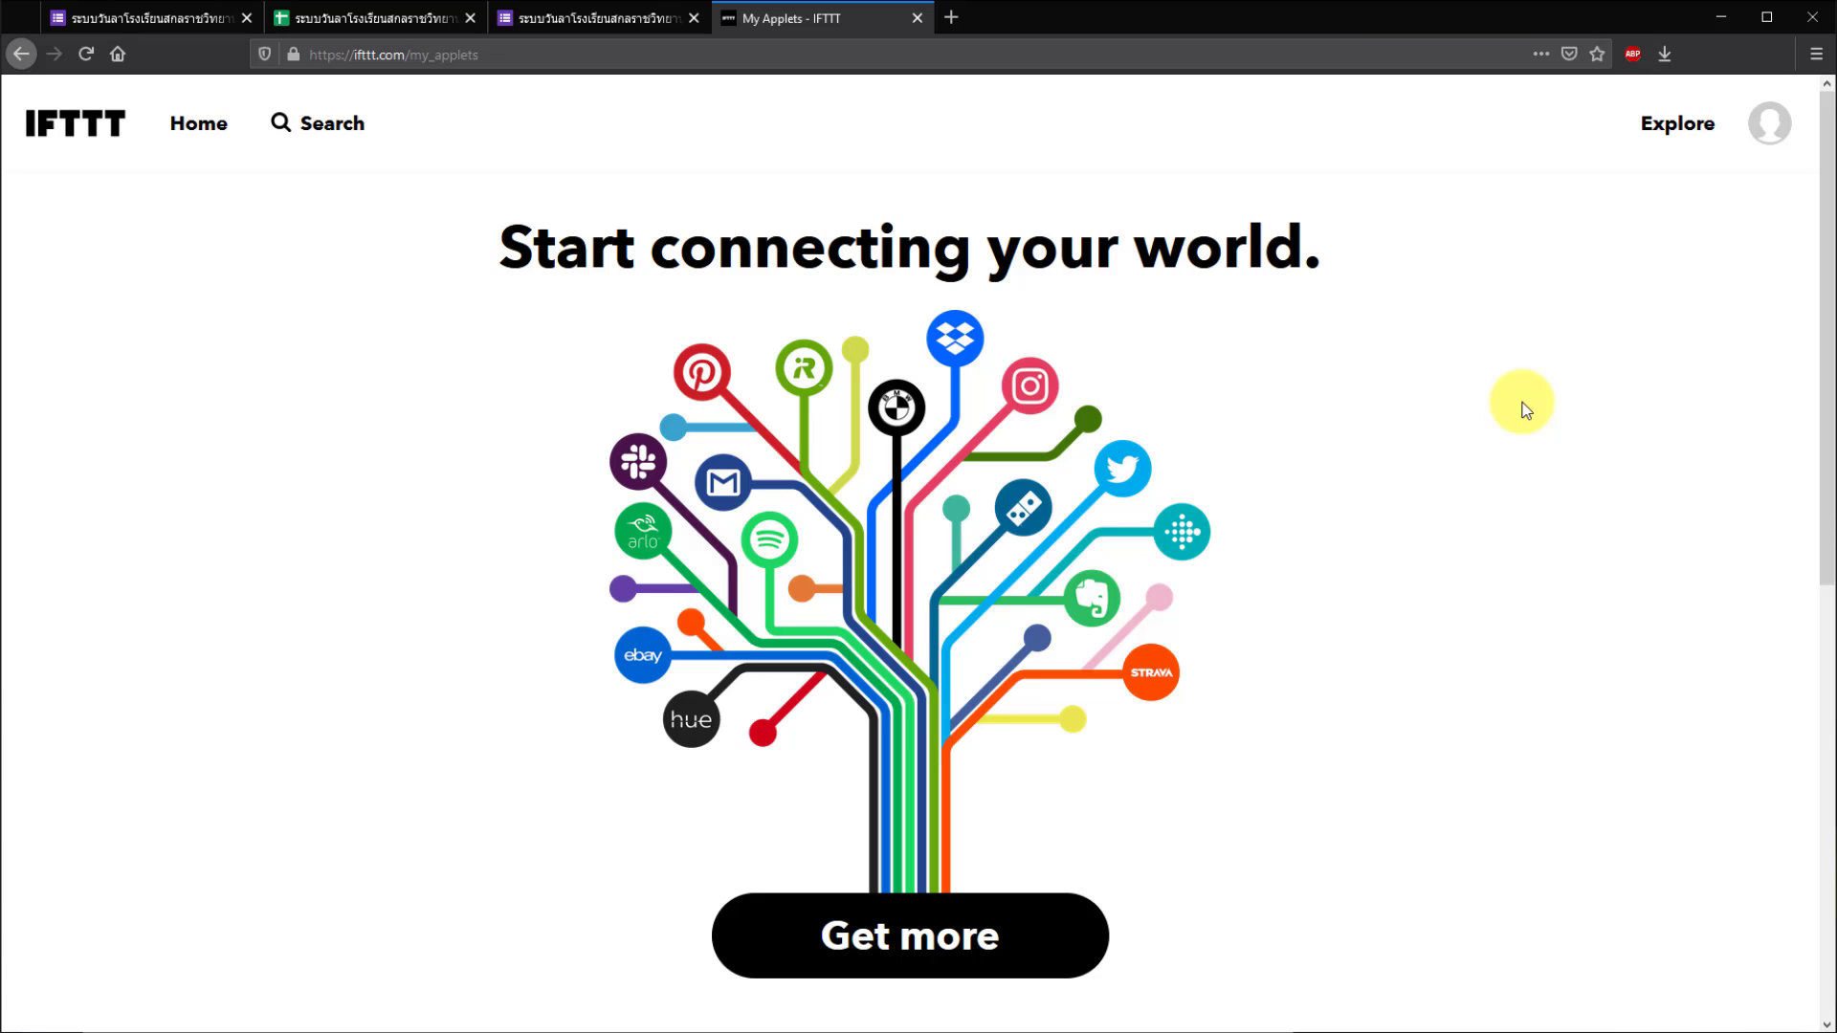
- Start a new applet and pick Google Sheets as the trigger service by searching 'sheet'
left_click(1769, 130)
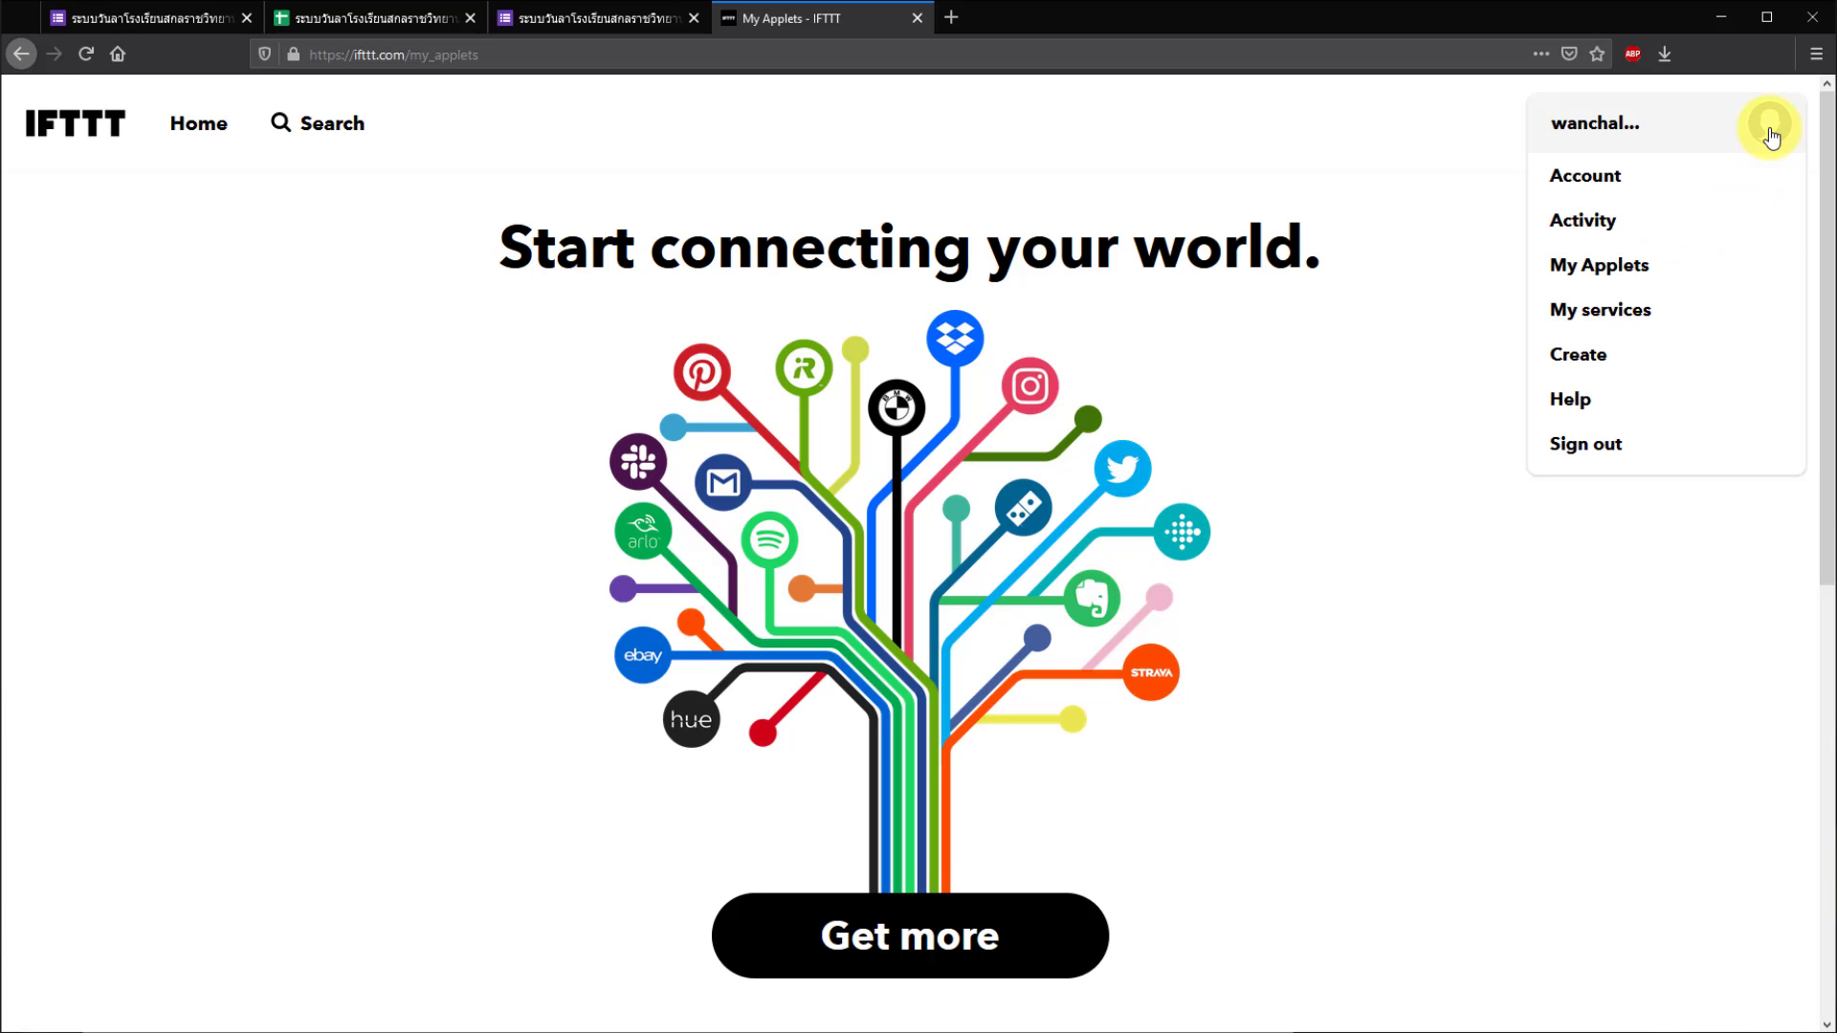
left_click(1640, 361)
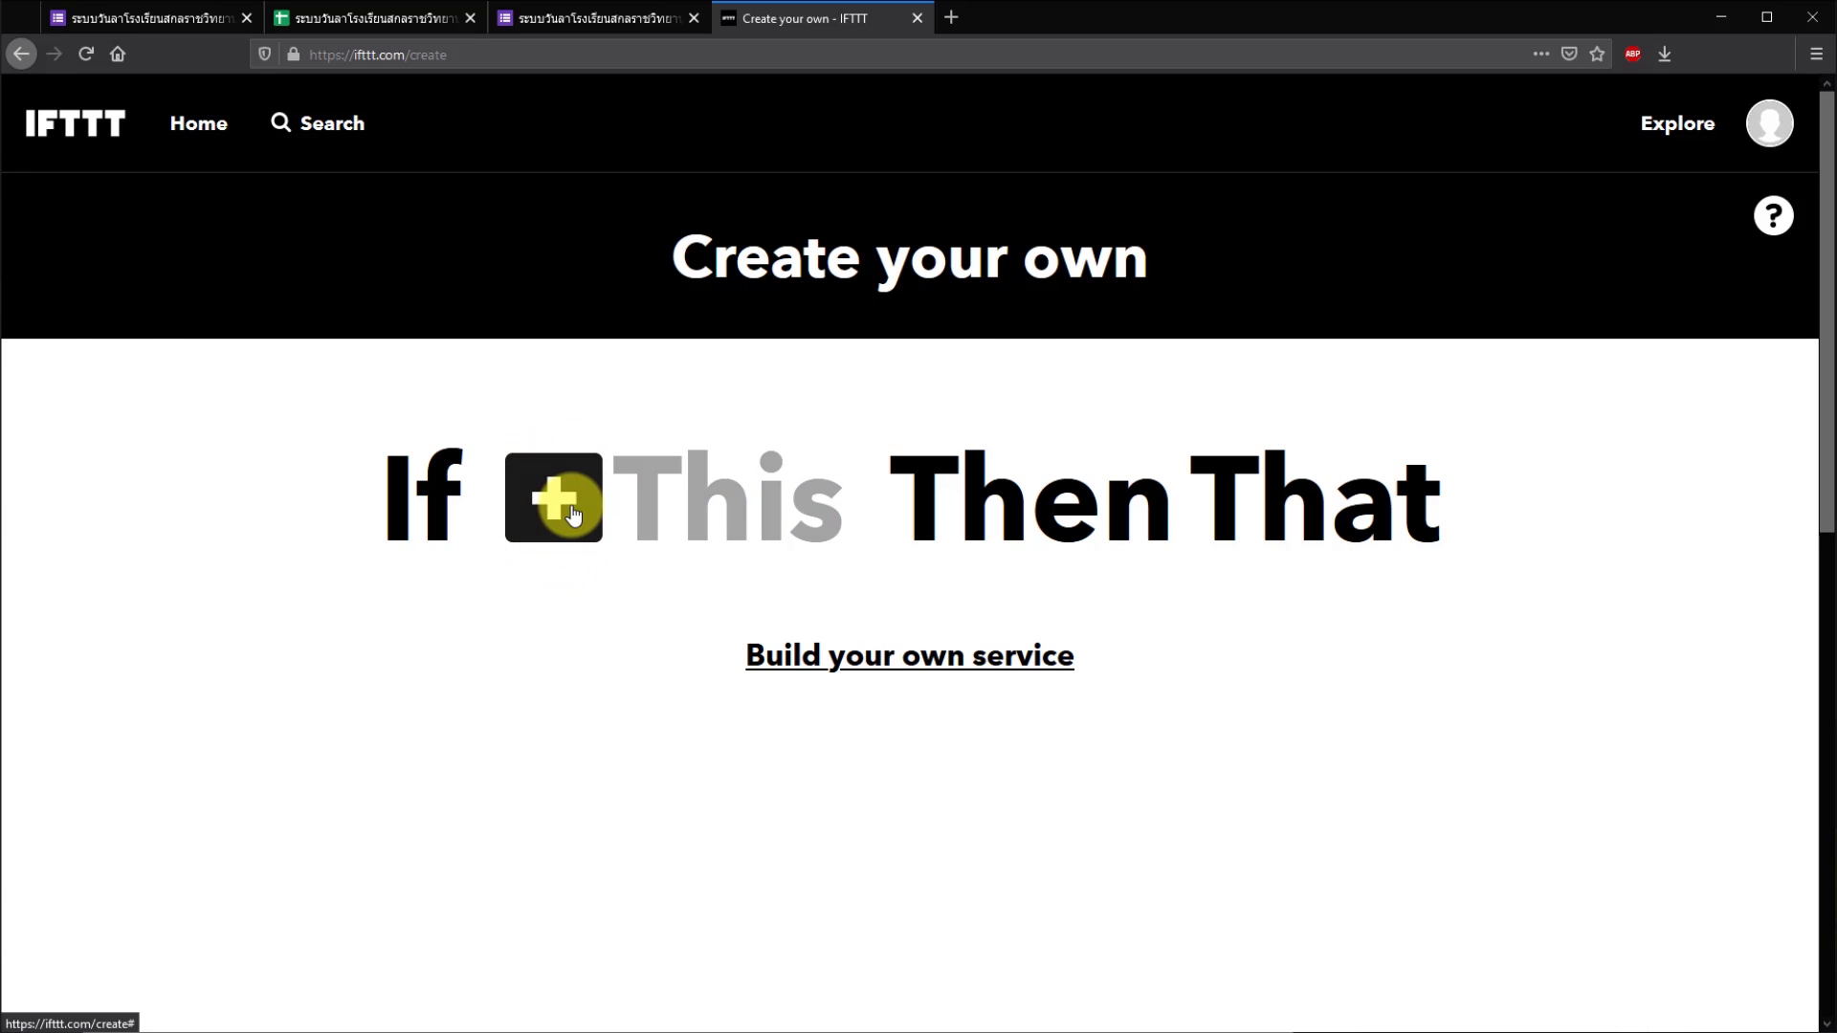
left_click(570, 510)
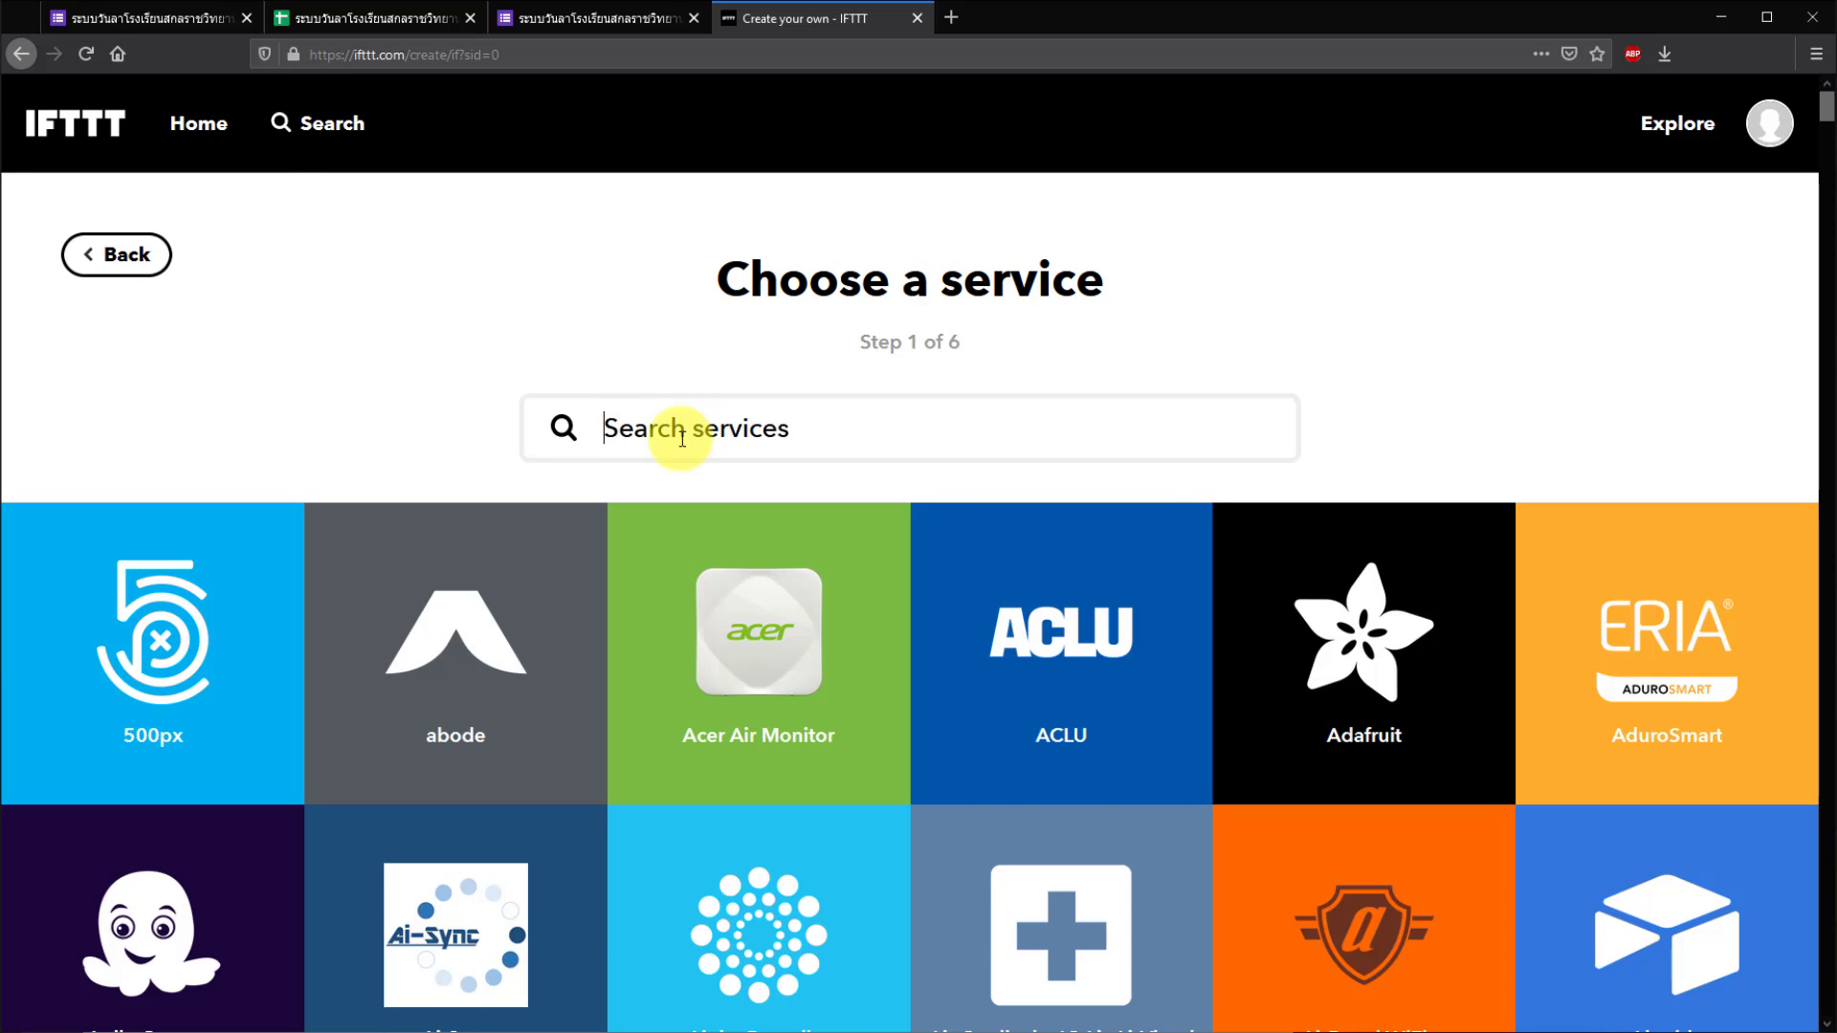
type("shtt")
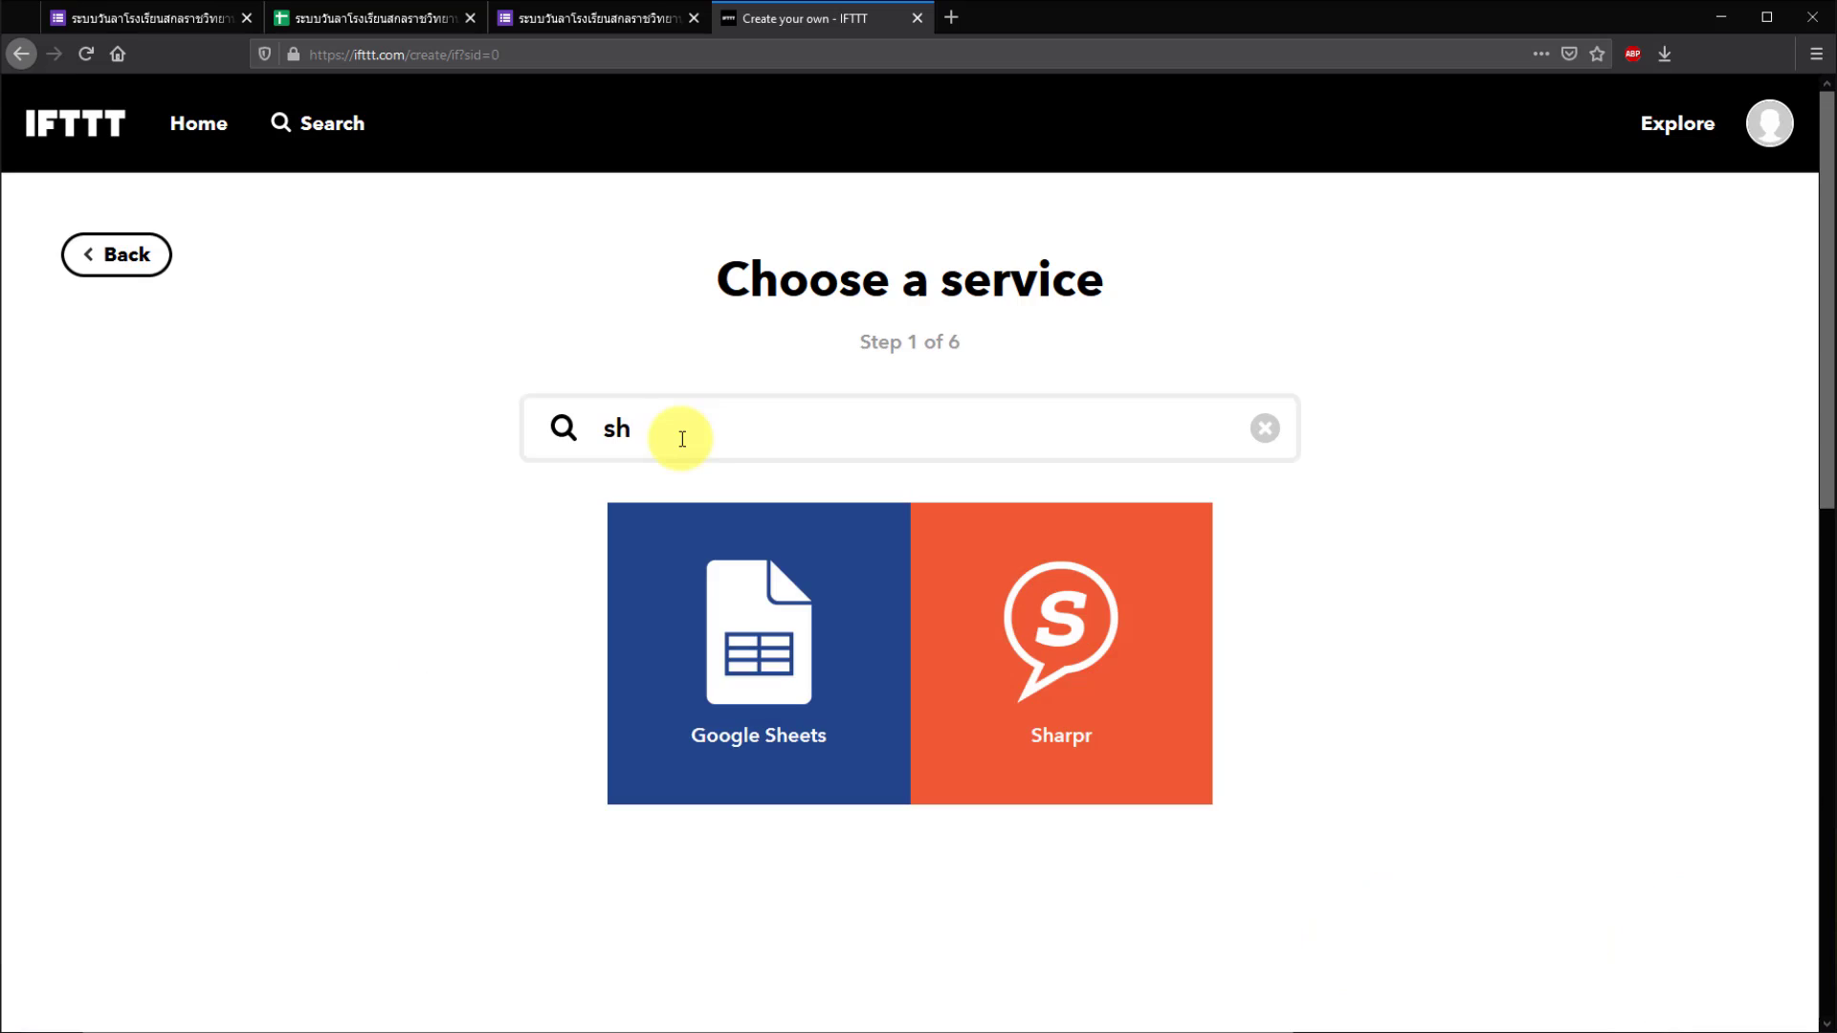
key("BackSpace")
key("BackSpace")
type("eet")
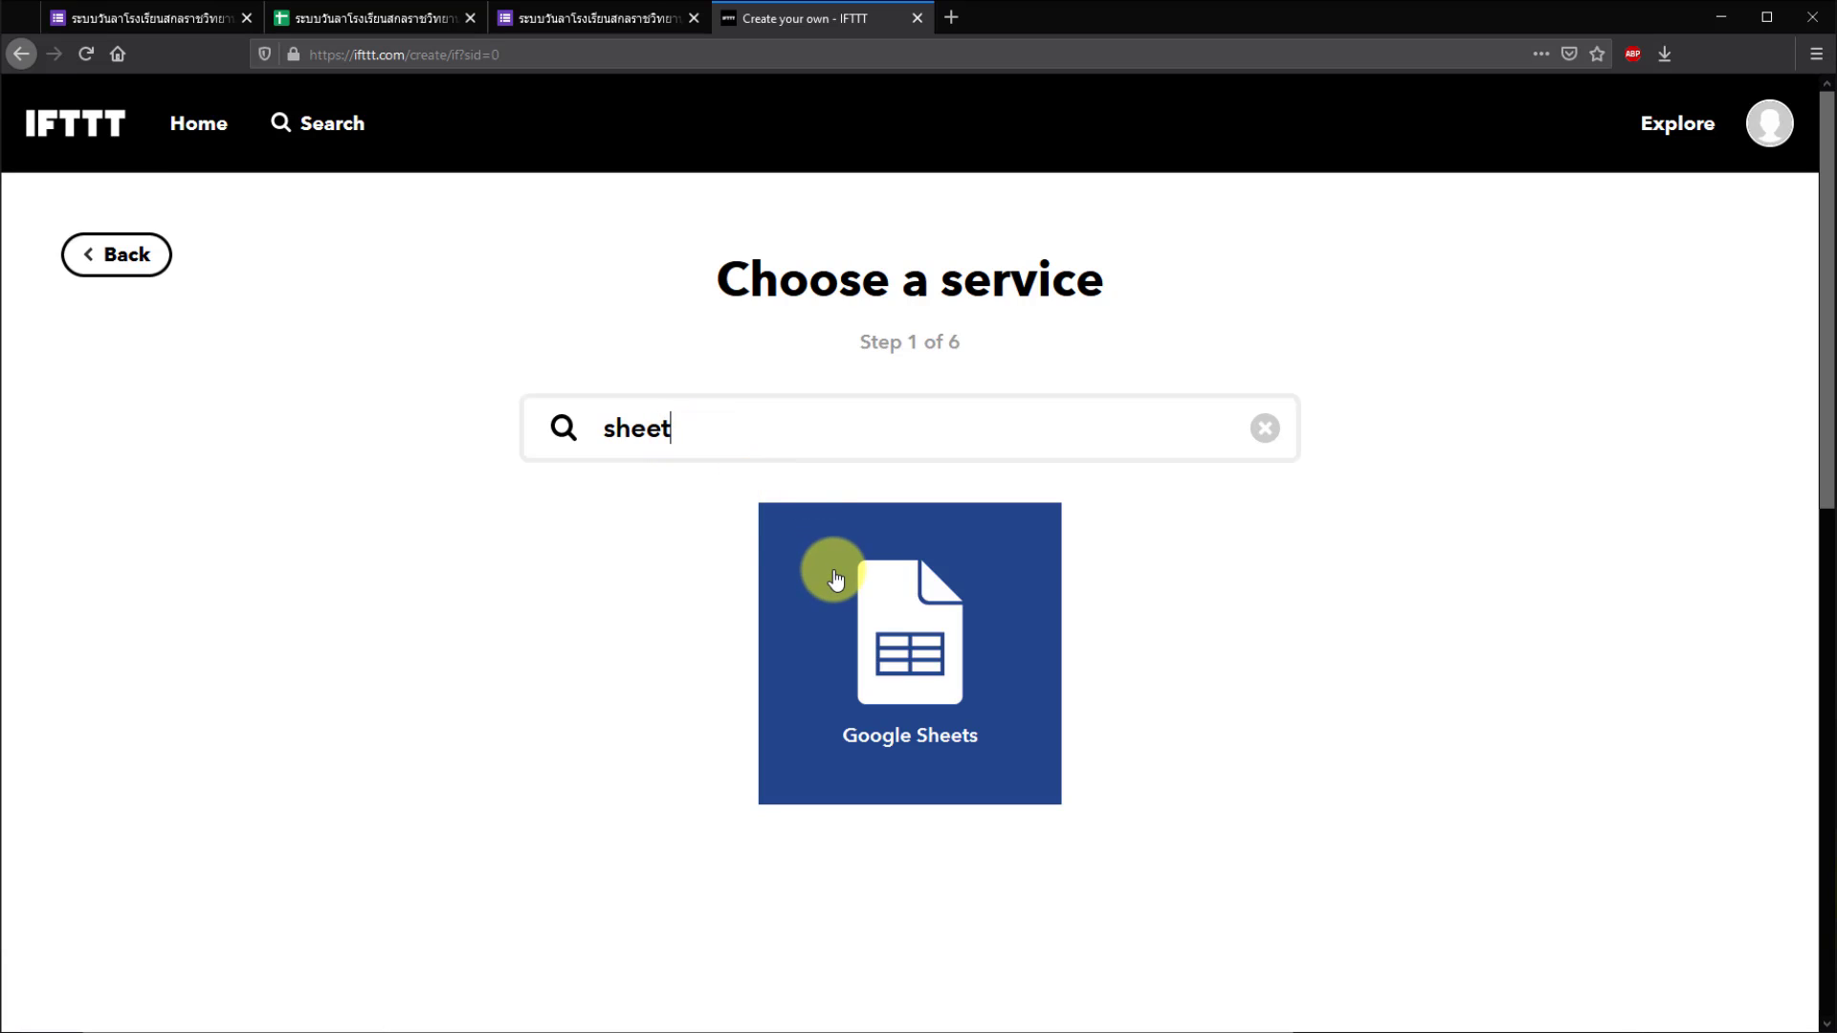
left_click(928, 654)
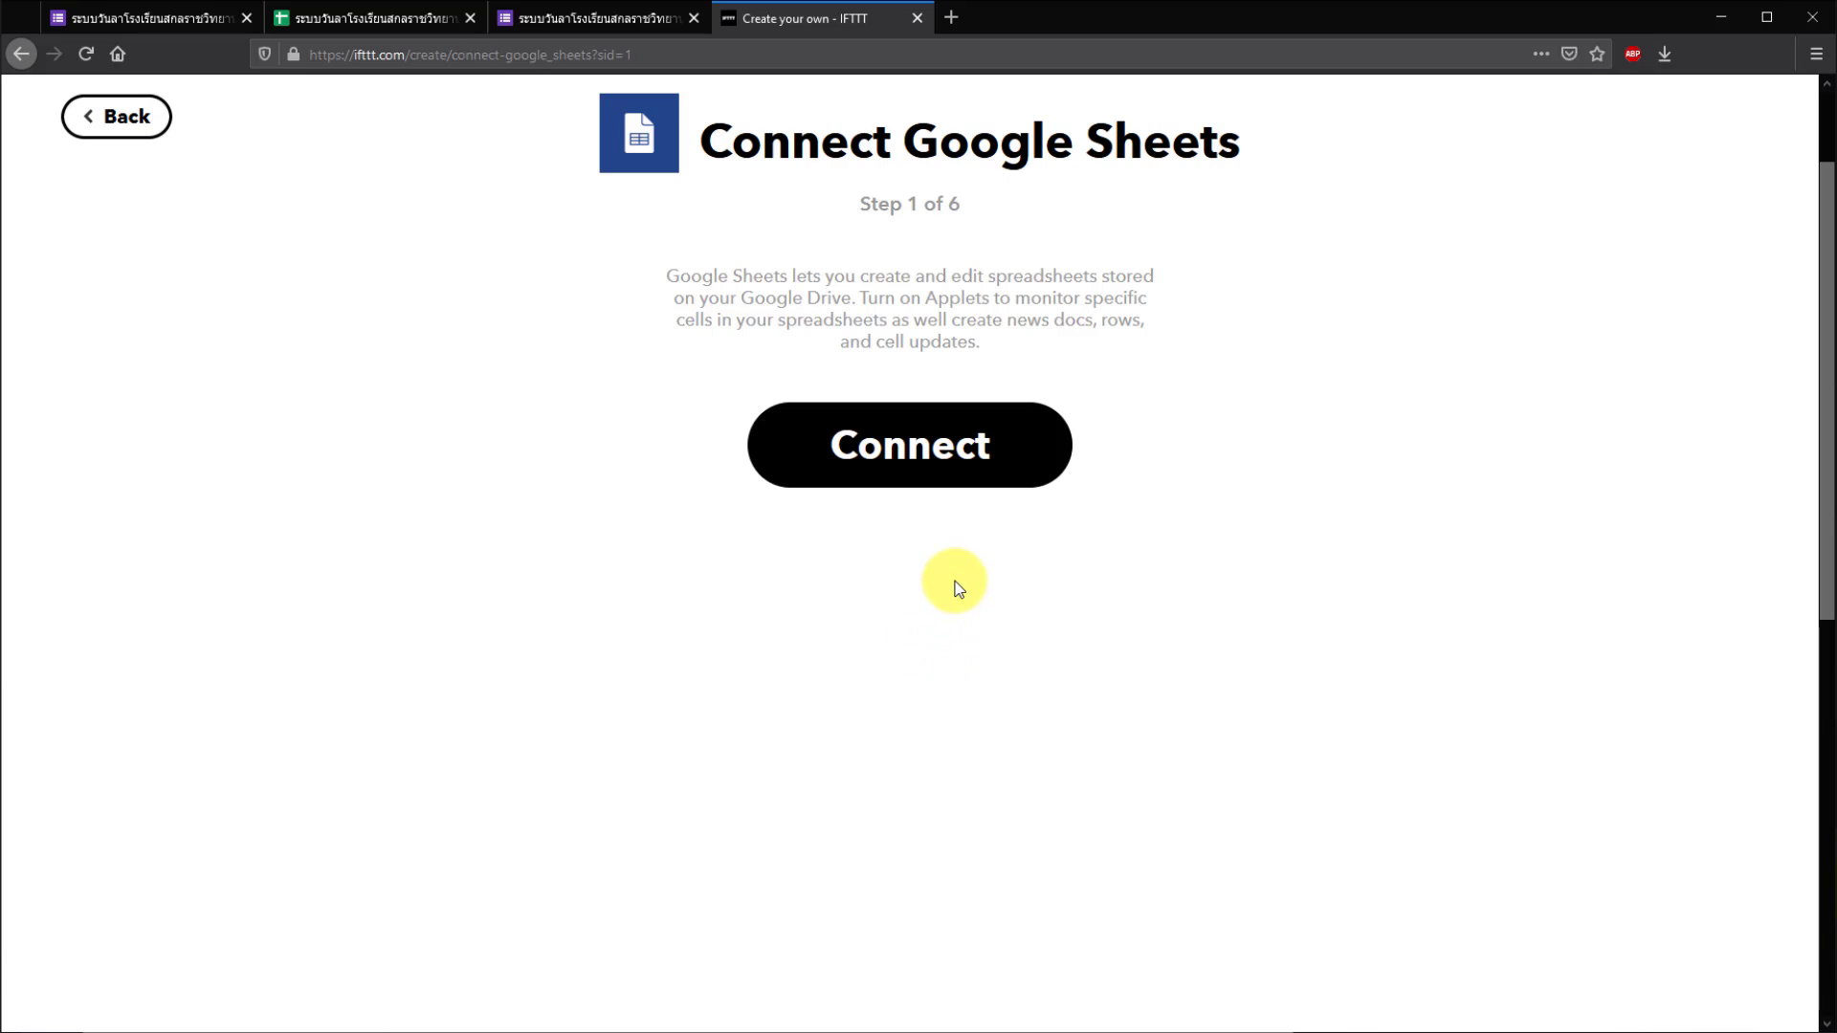
- Connect Google Sheets using the Google account and allow IFTTT spreadsheet access
left_click(936, 461)
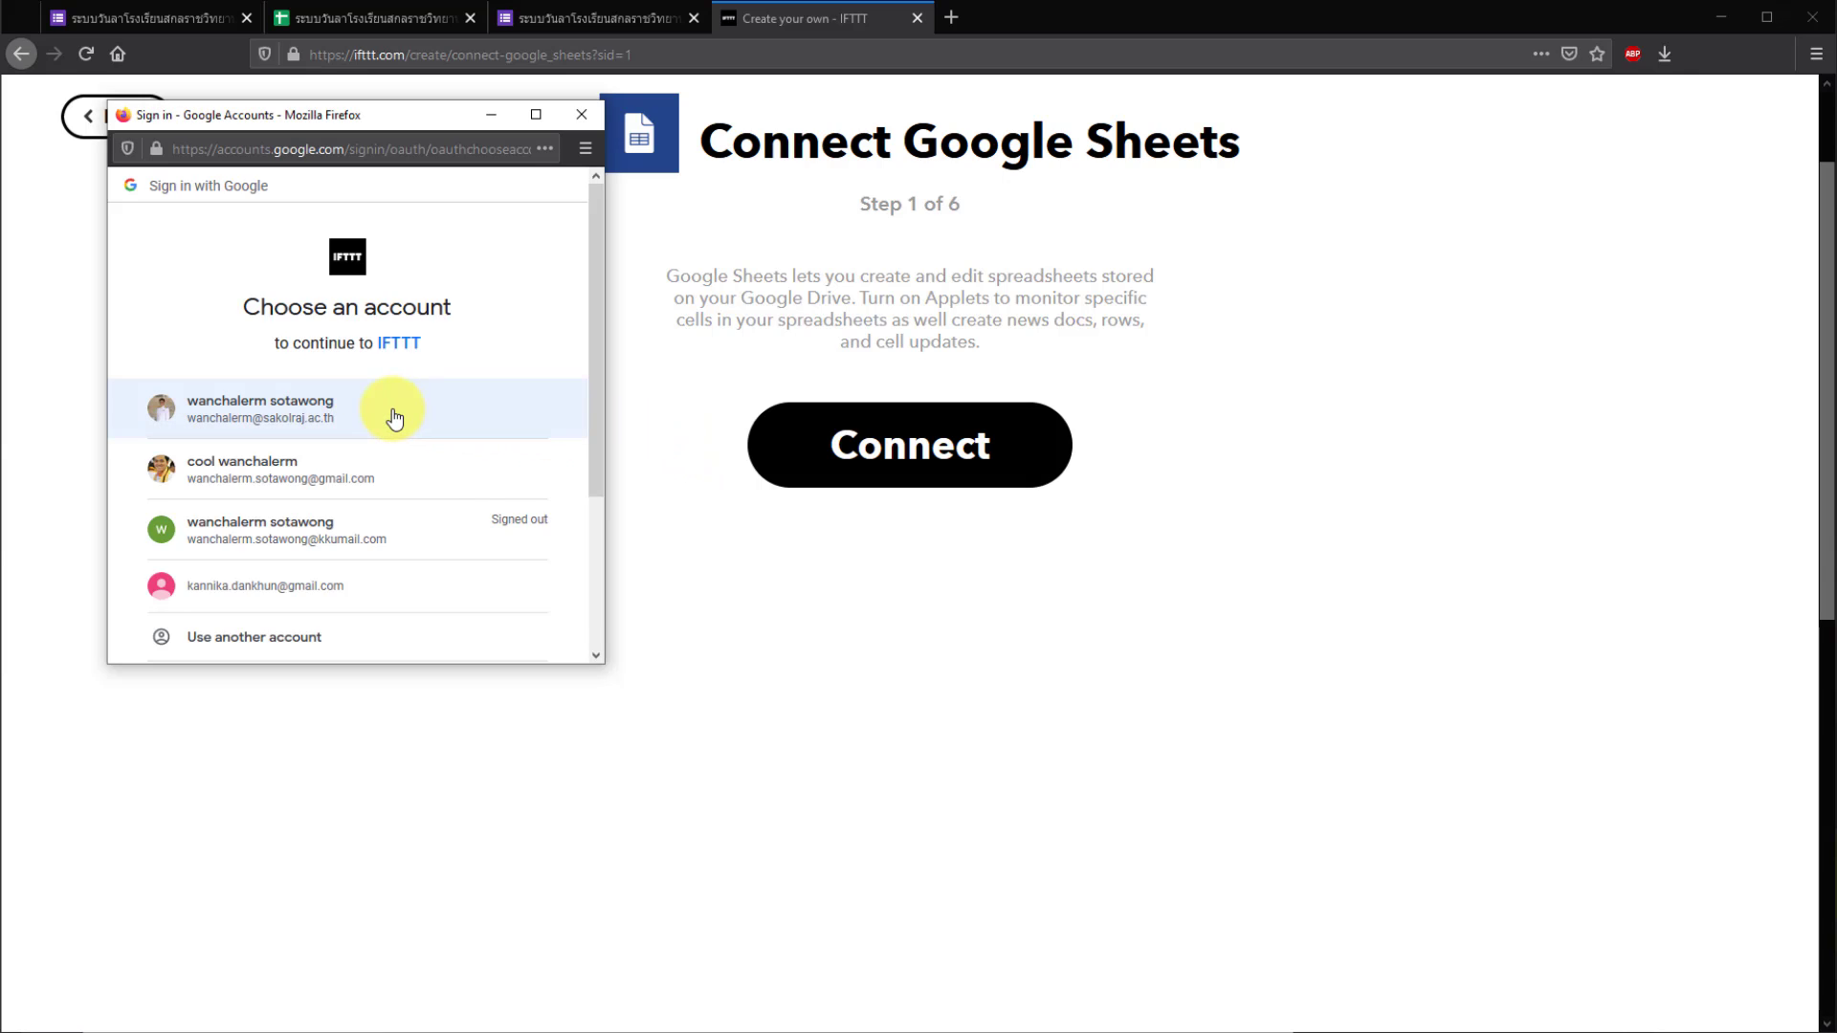
left_click(394, 418)
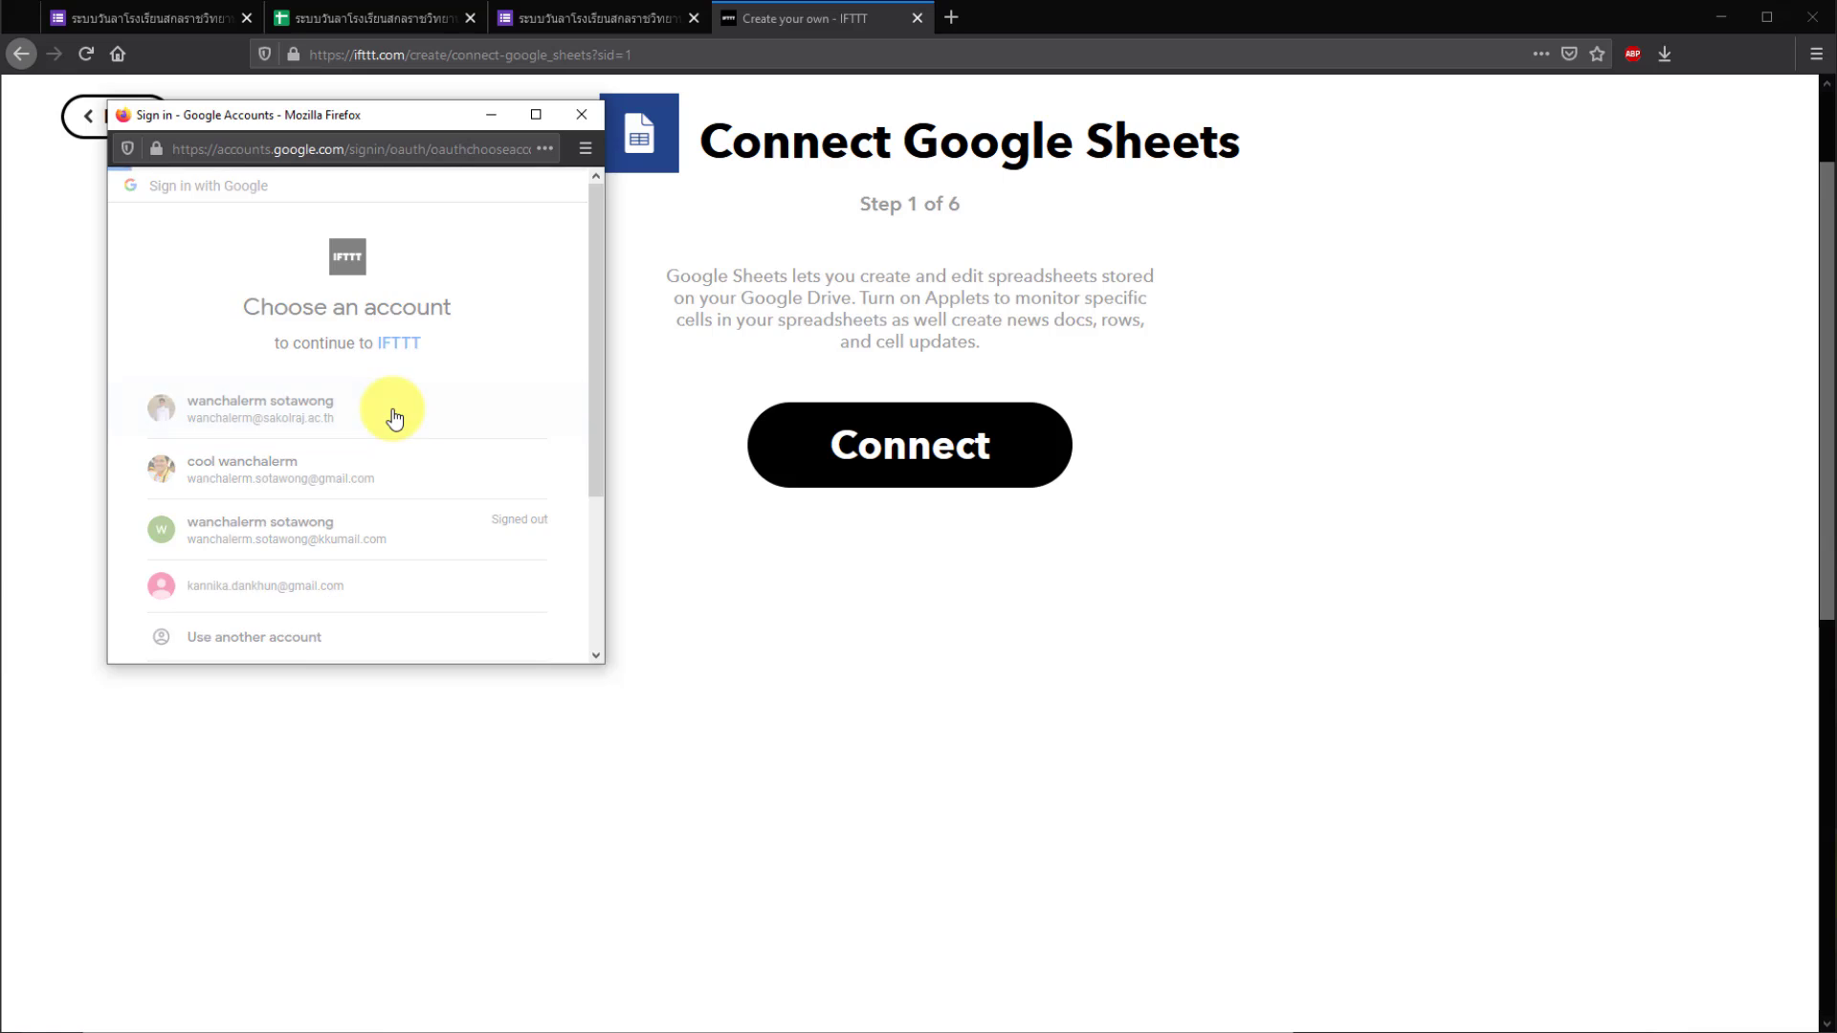
scroll(397, 415, "down", 5)
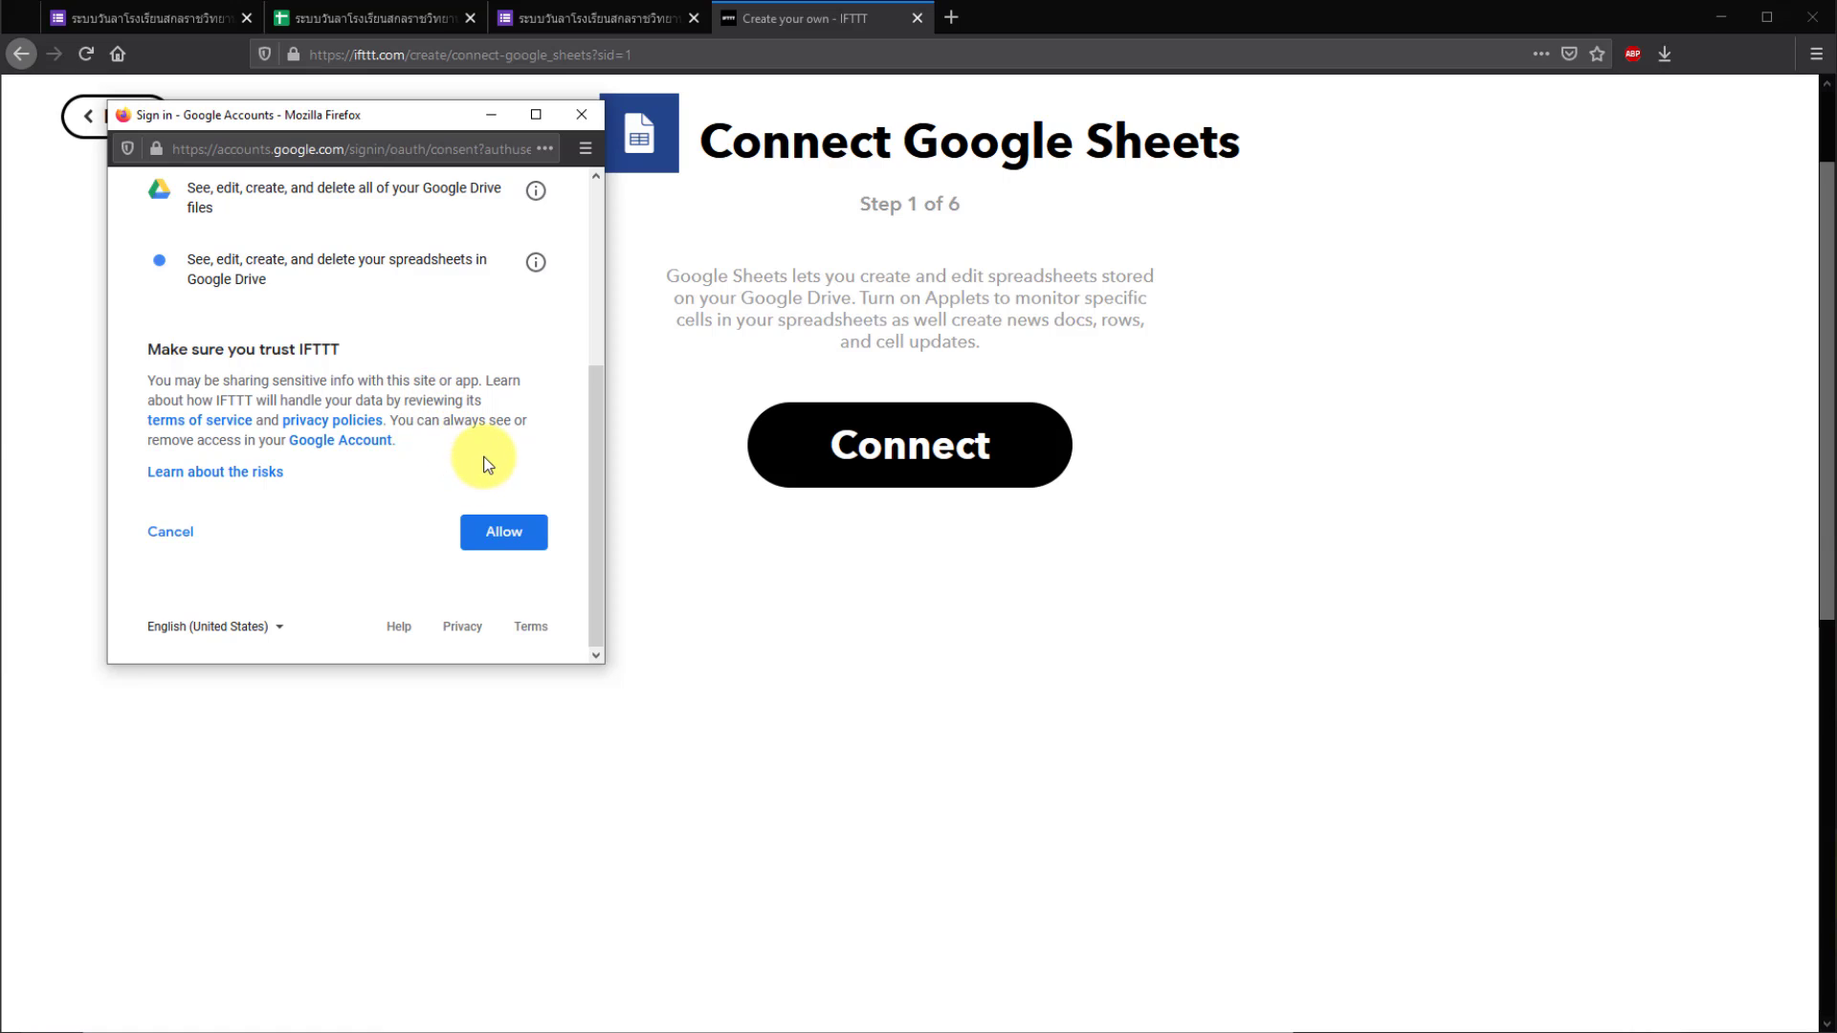
left_click(515, 535)
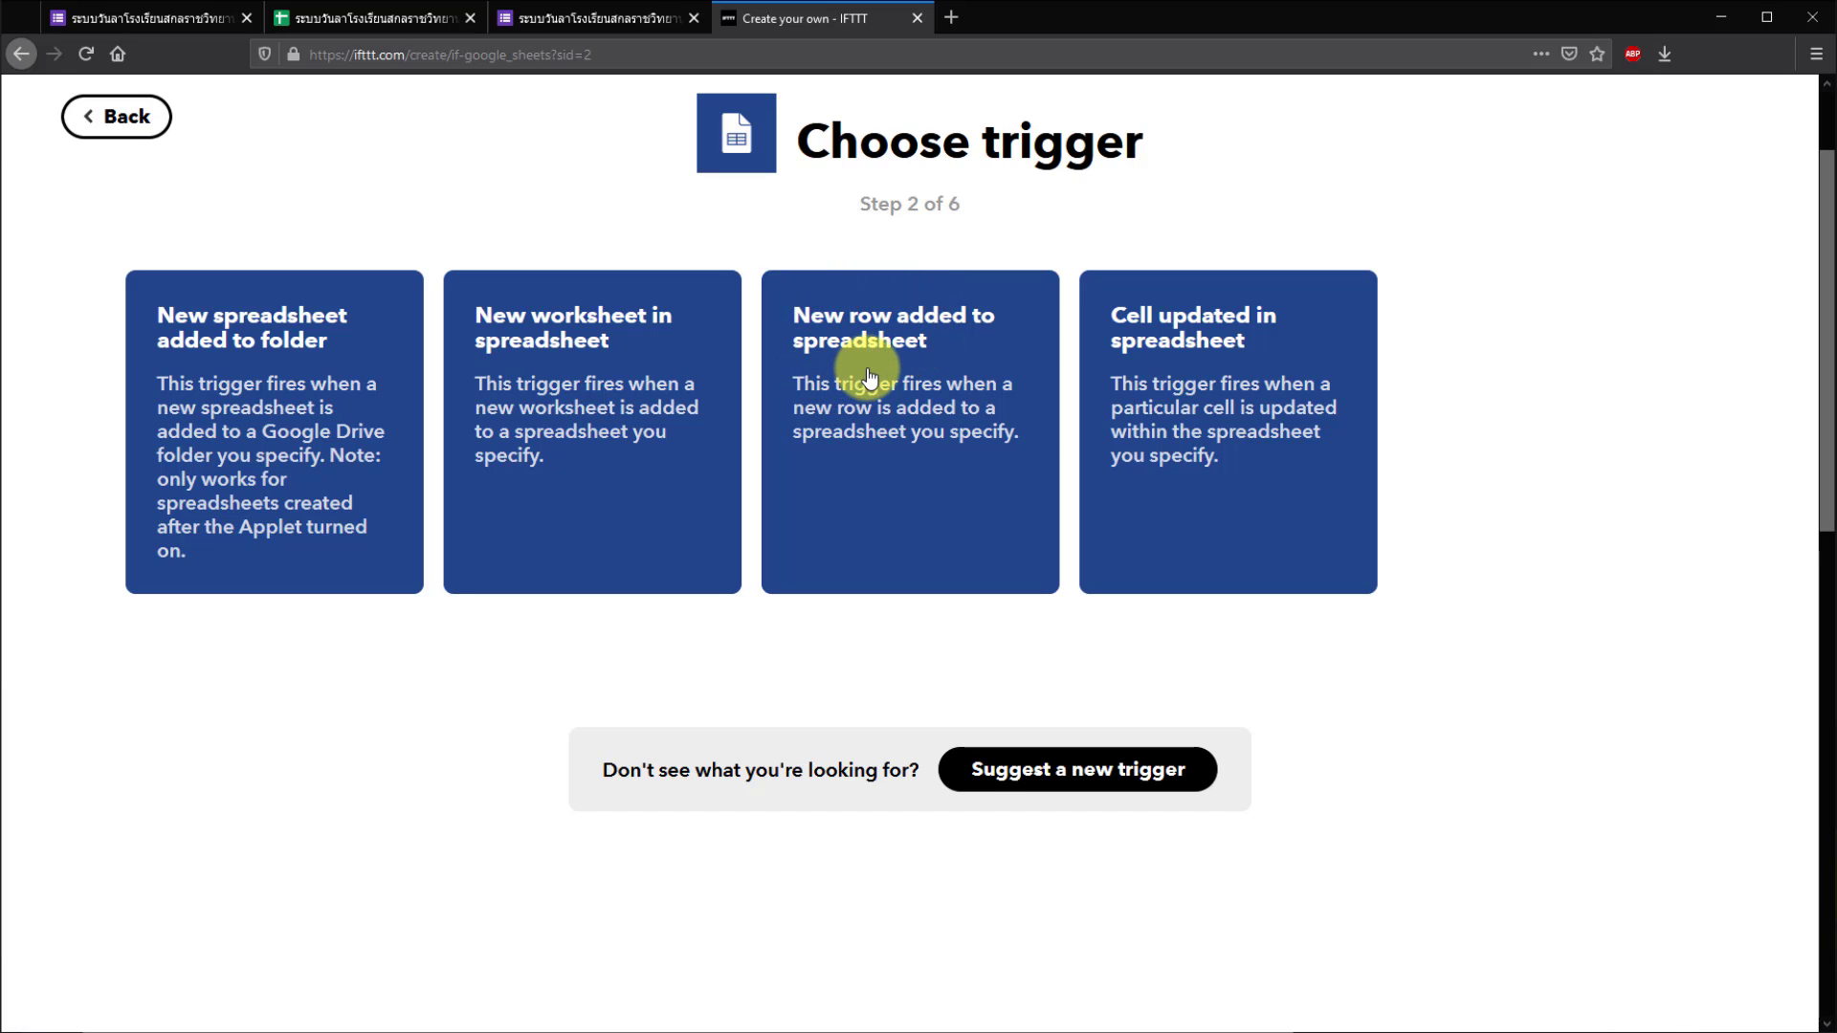
- Choose the 'New row added to spreadsheet' trigger and copy the responses spreadsheet title
left_click(931, 469)
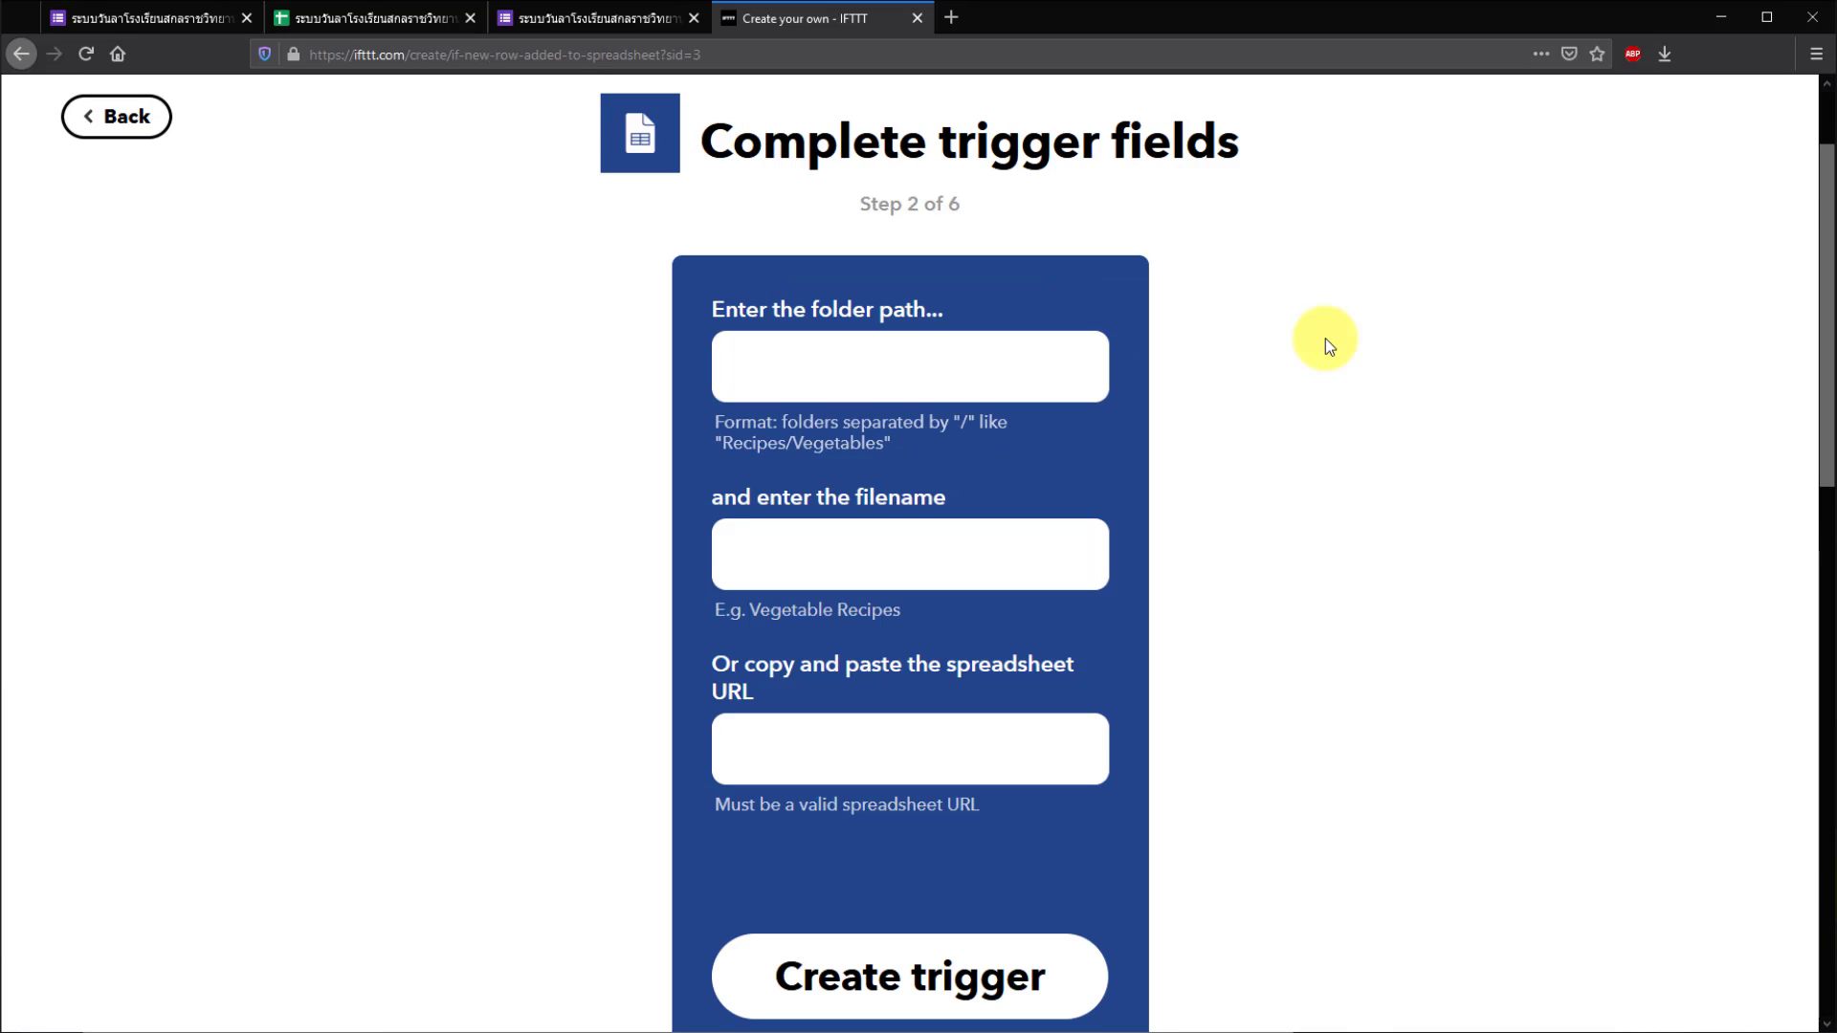
left_click(1074, 377)
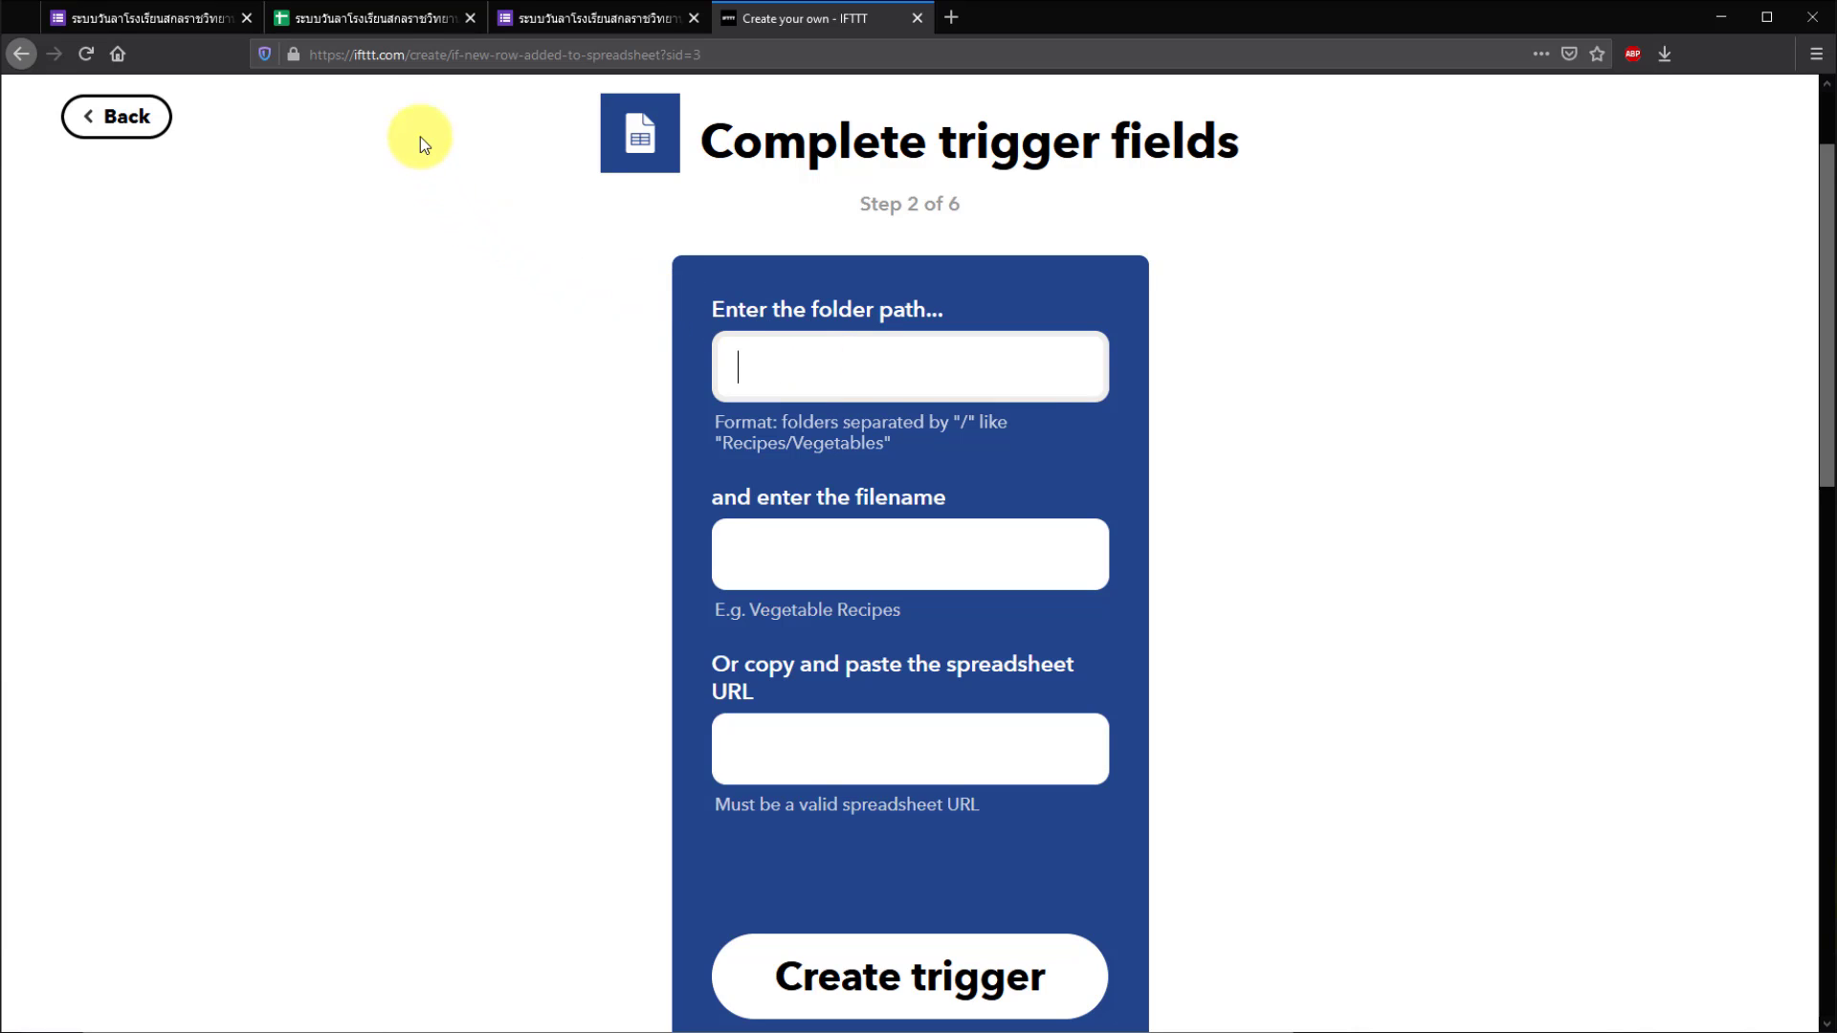
left_click(370, 24)
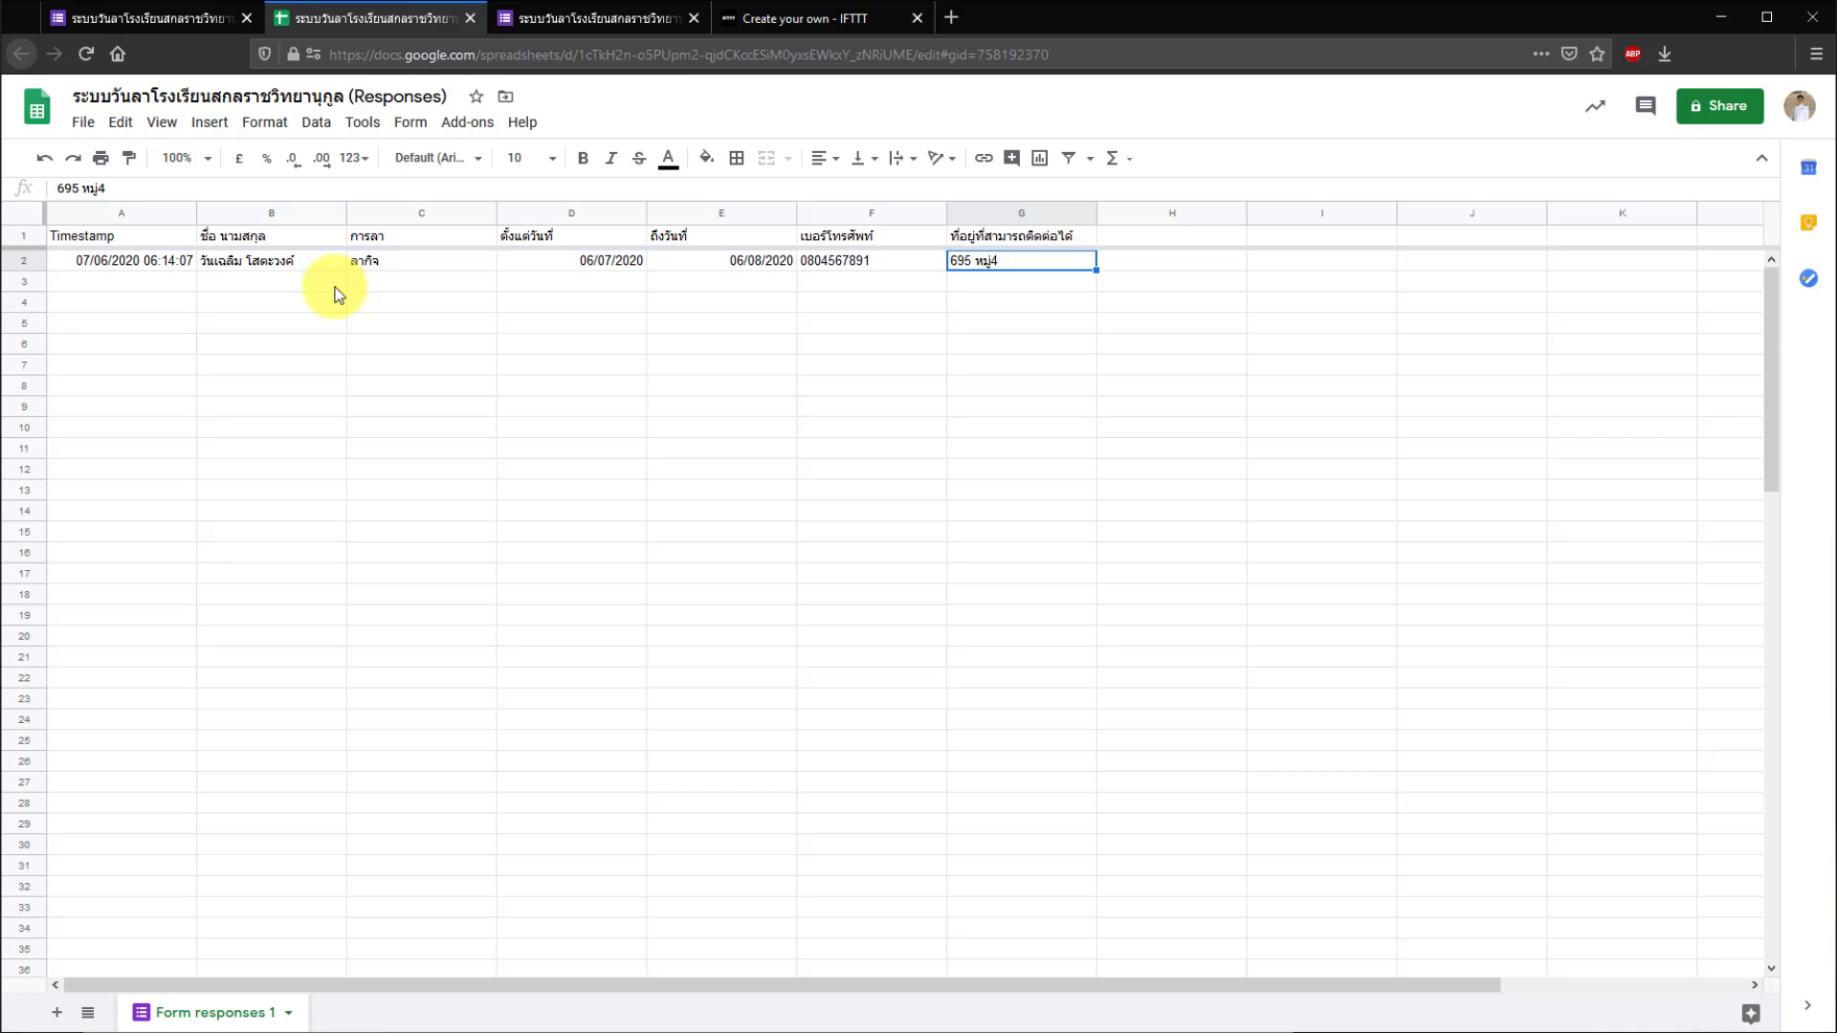
left_click(76, 96)
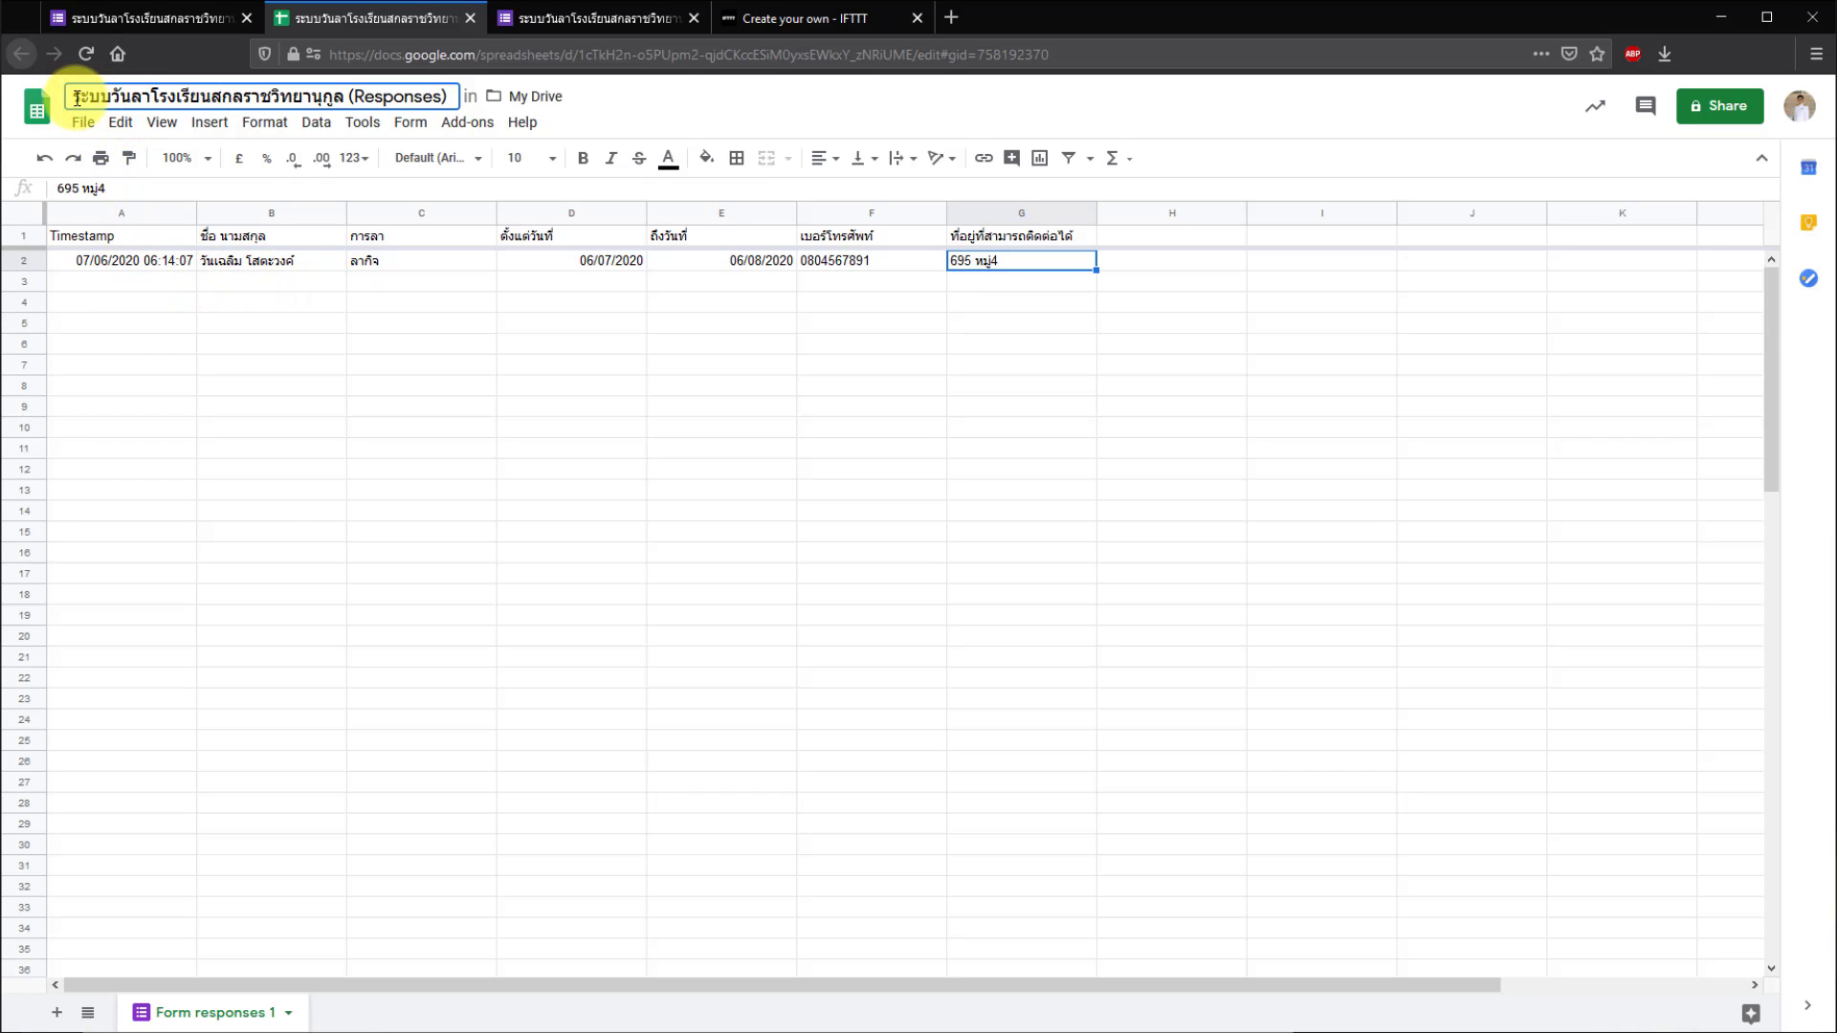
left_click_drag(75, 96, 433, 93)
right_click(411, 96)
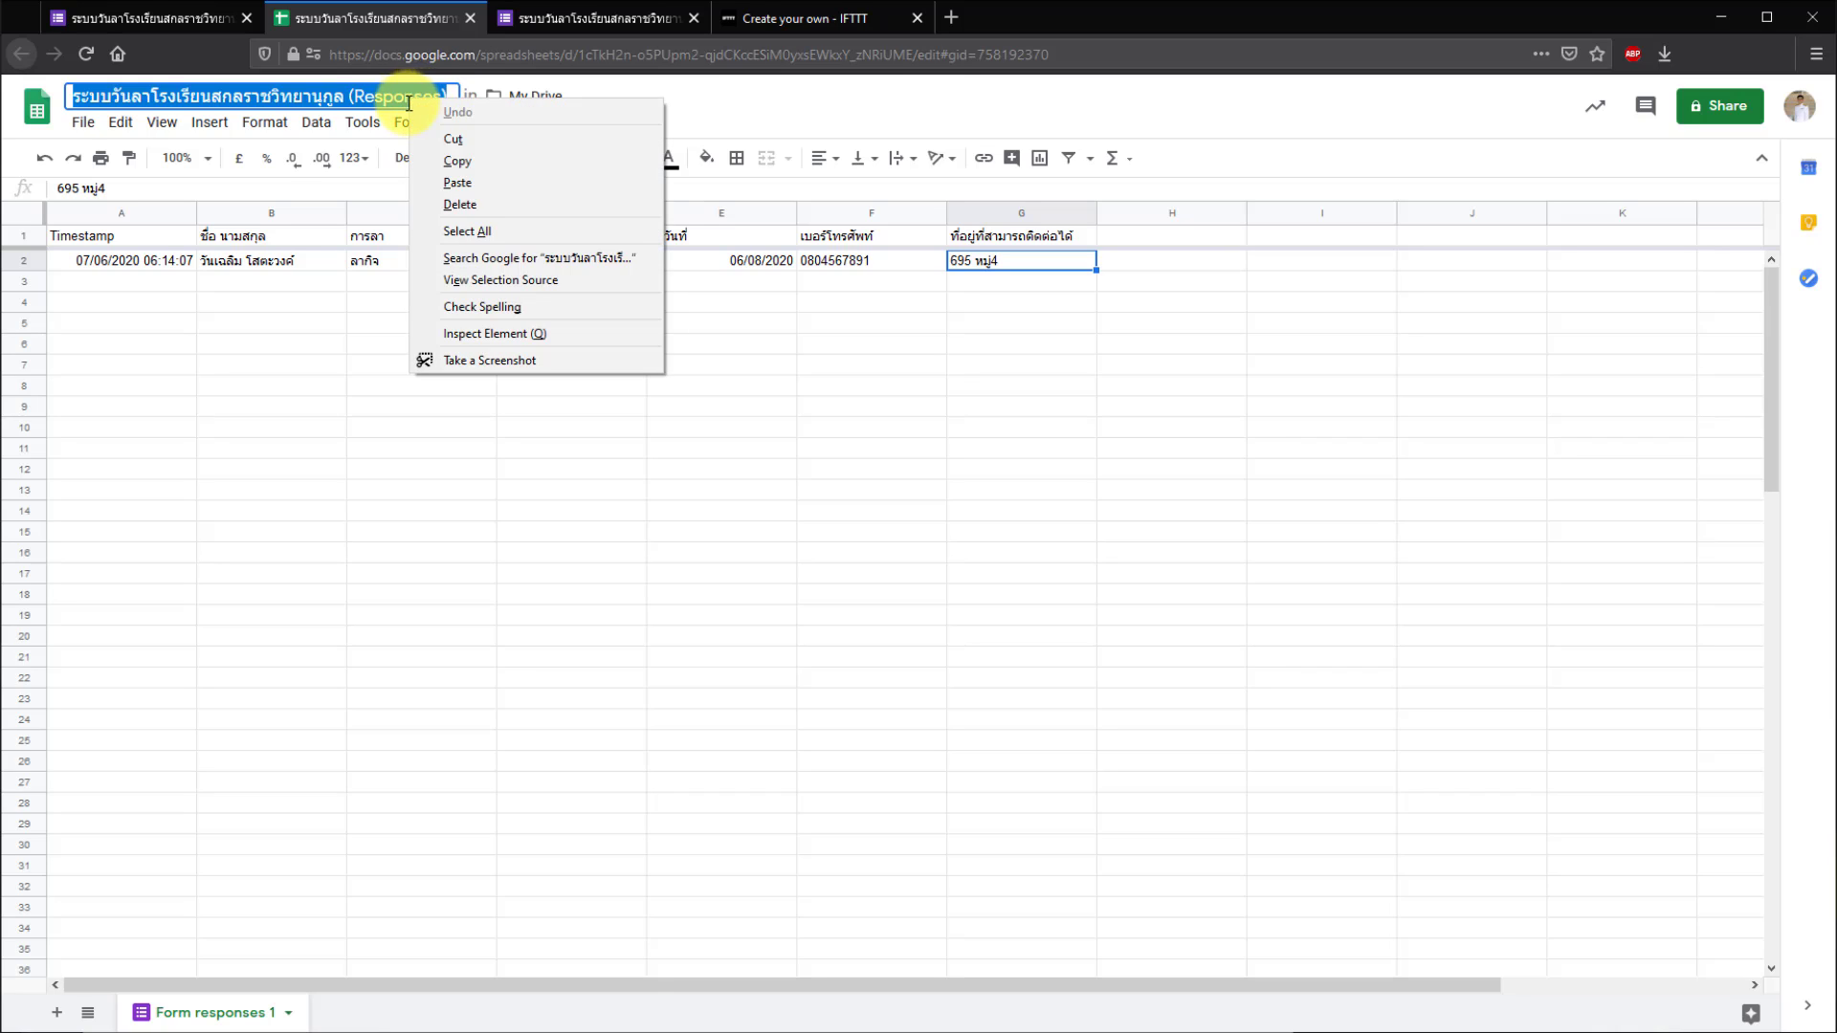
left_click(451, 164)
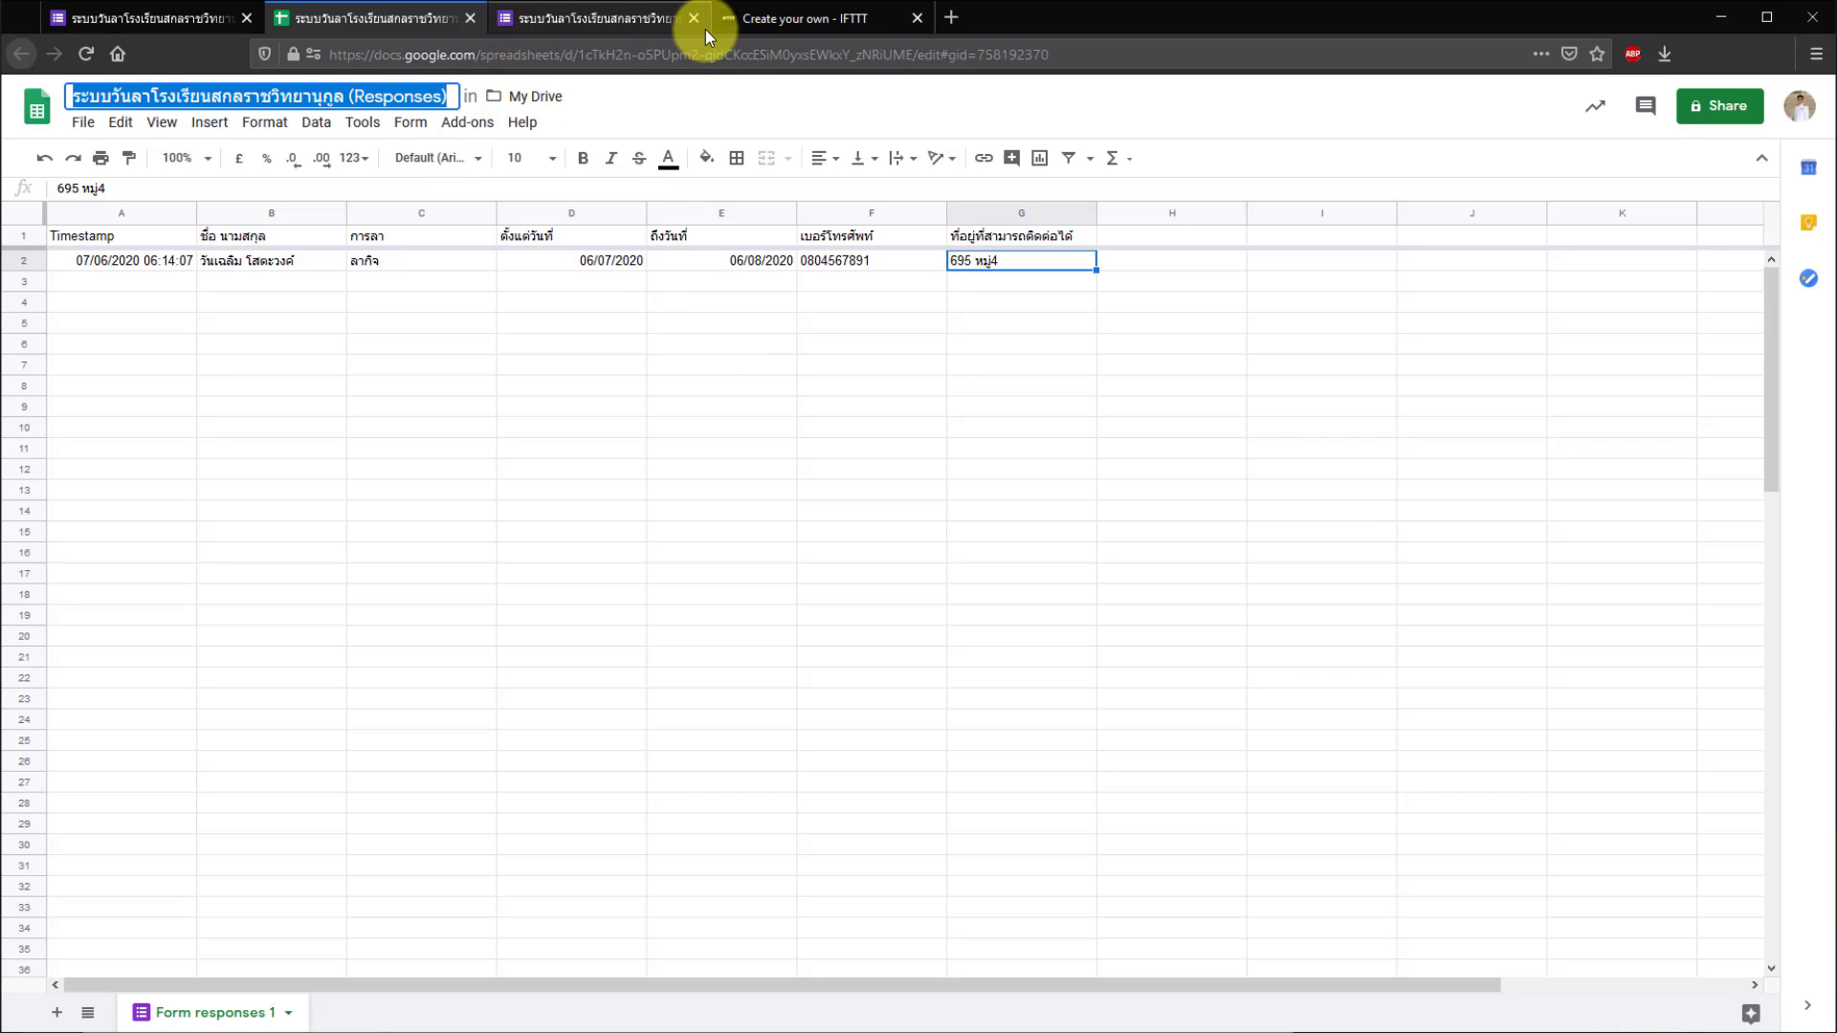
- Paste the spreadsheet title followed by '/' into the folder path field
left_click_drag(765, 21, 538, 25)
left_click(742, 356)
right_click(782, 362)
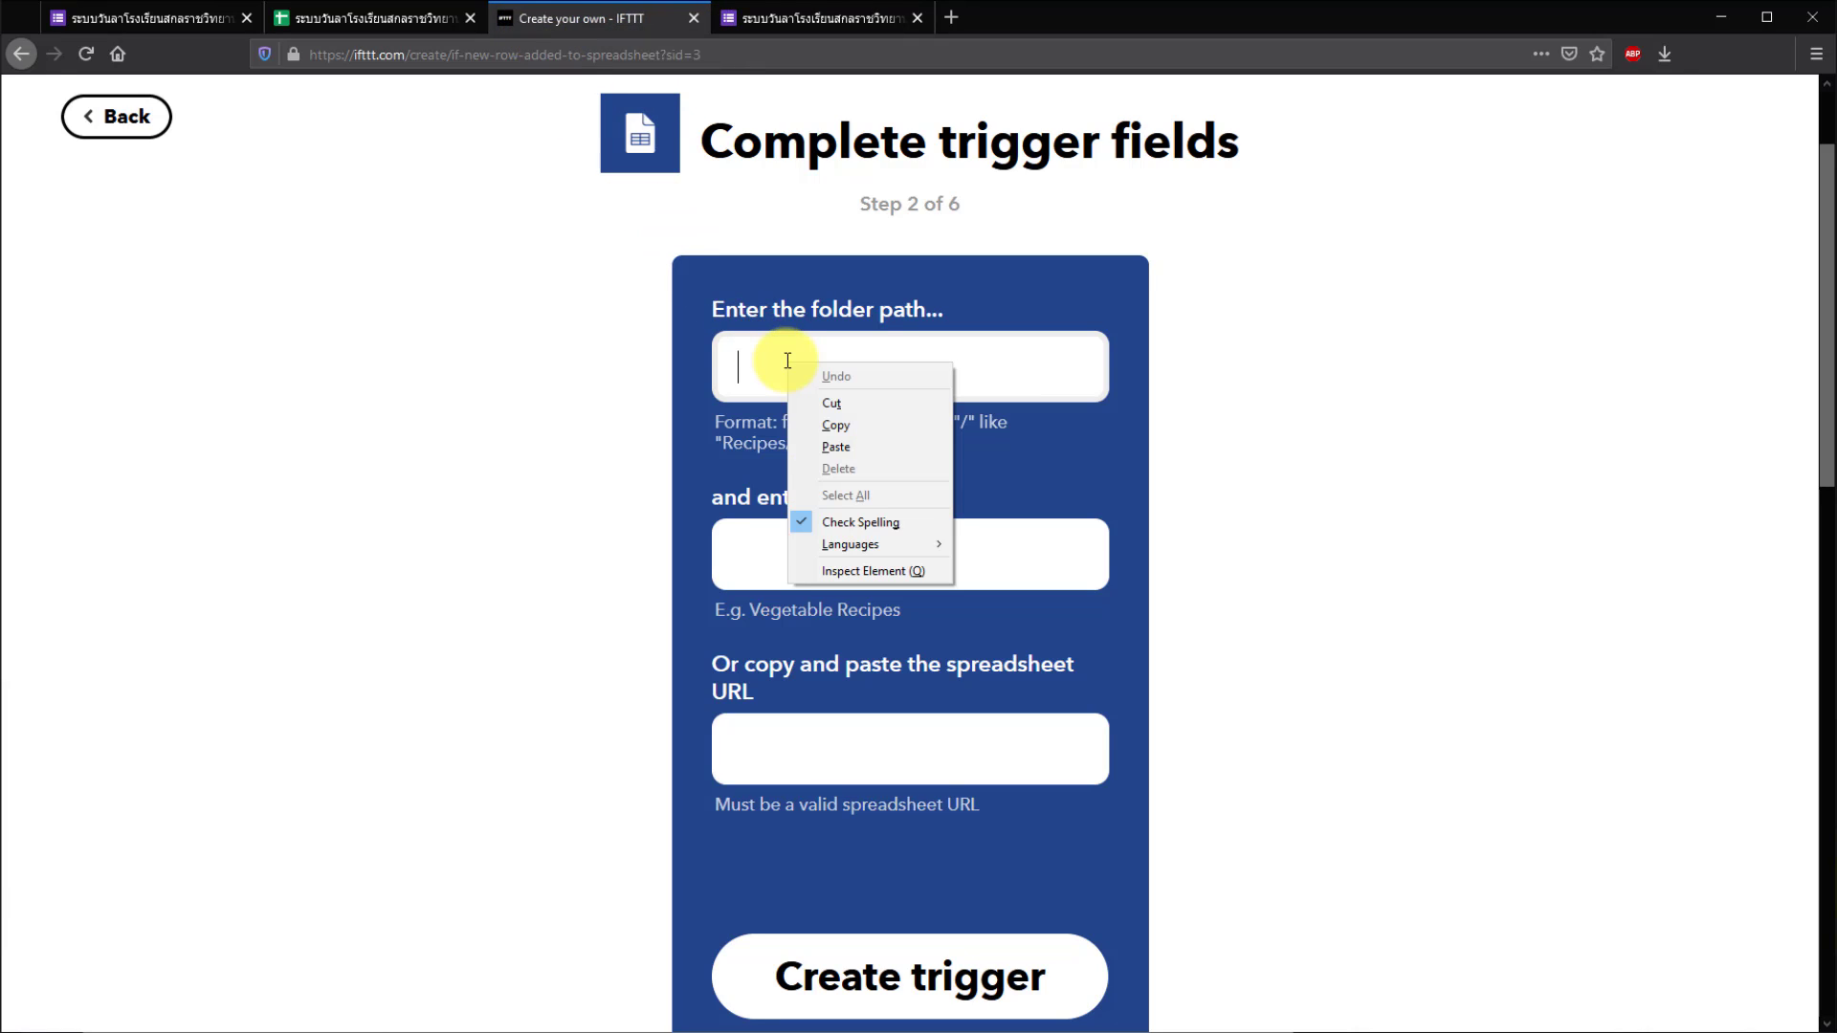
left_click(852, 446)
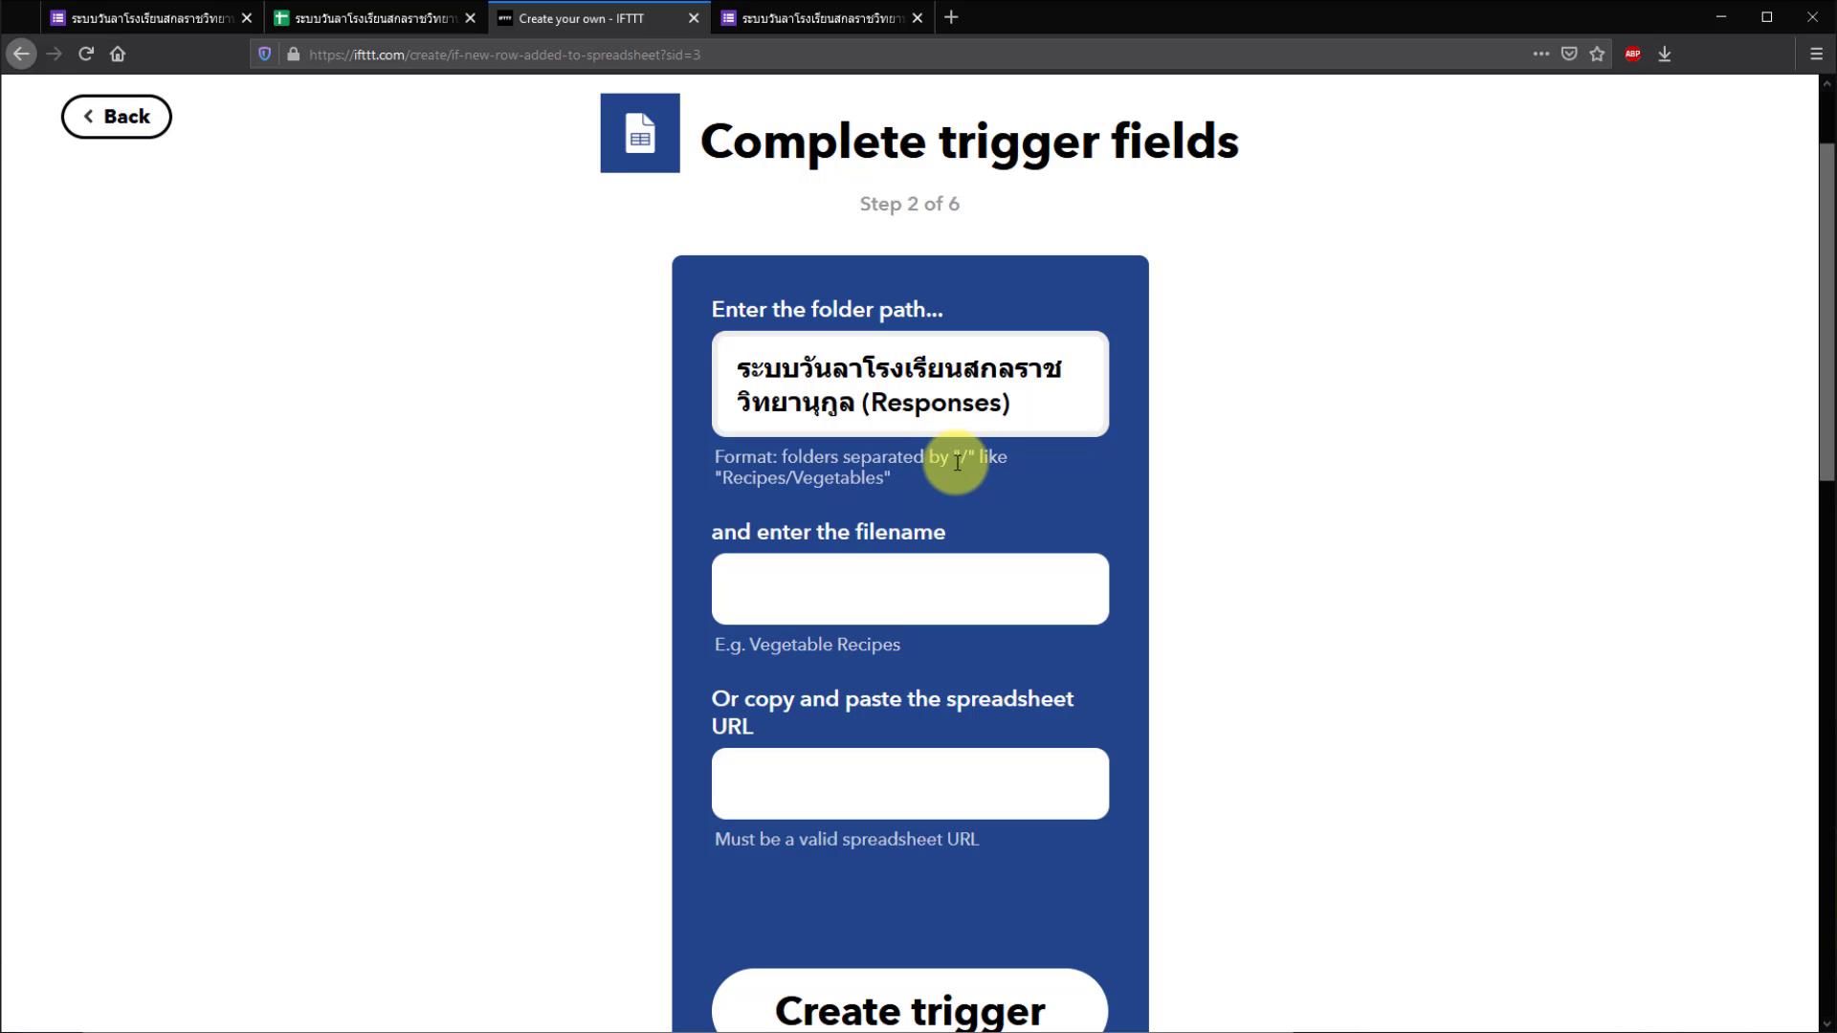
type("/")
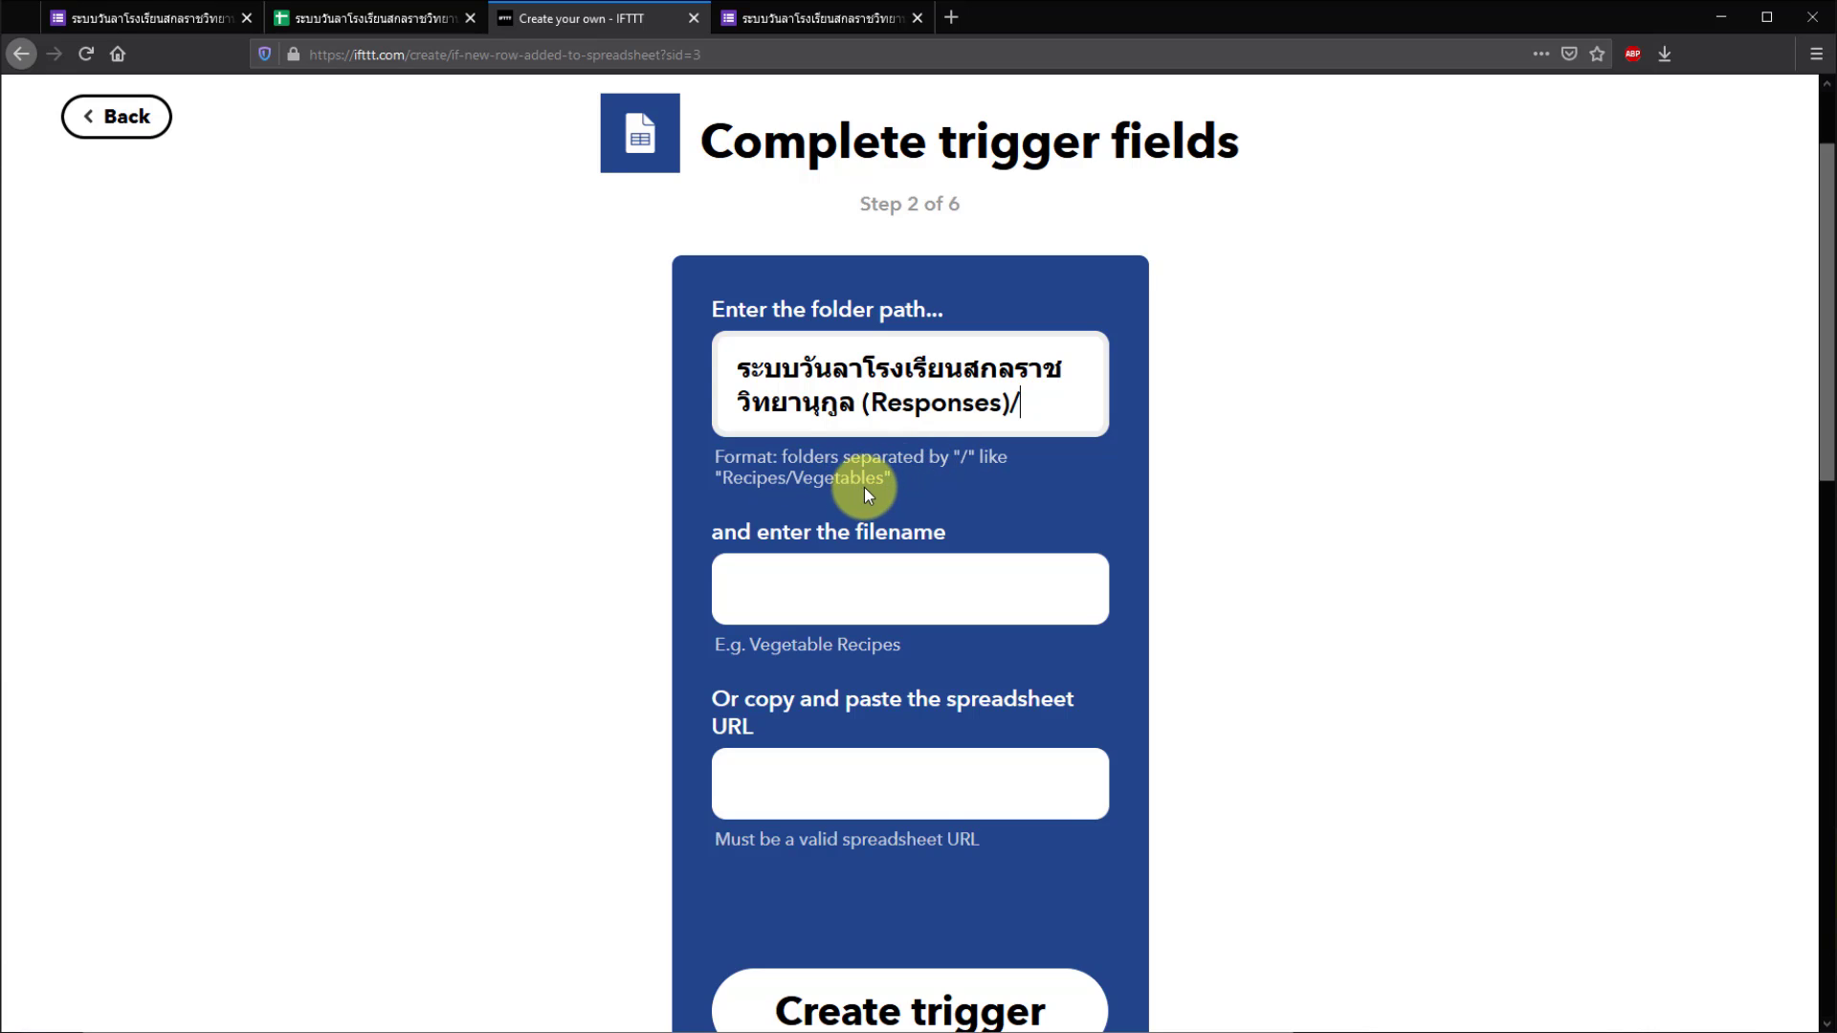
- Copy the sheet tab name 'Form responses 1' and append it to the folder path
left_click(352, 23)
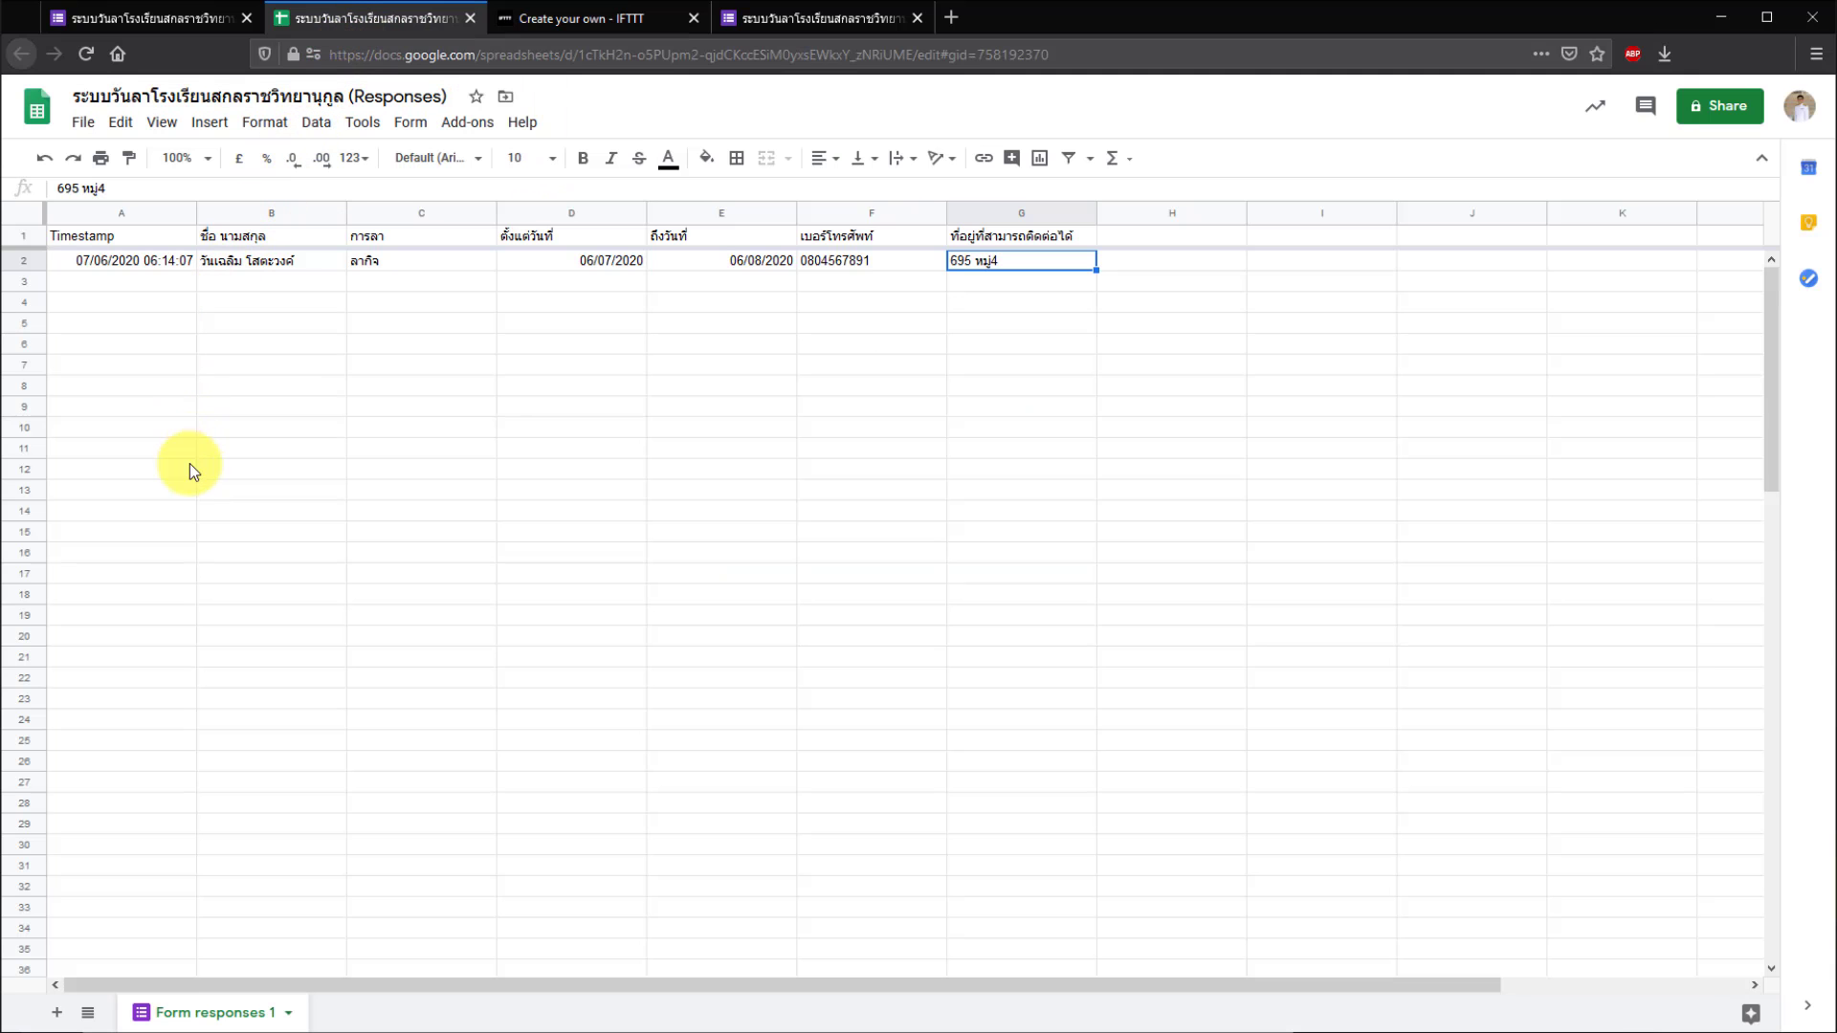
double_click(218, 1014)
right_click(220, 1023)
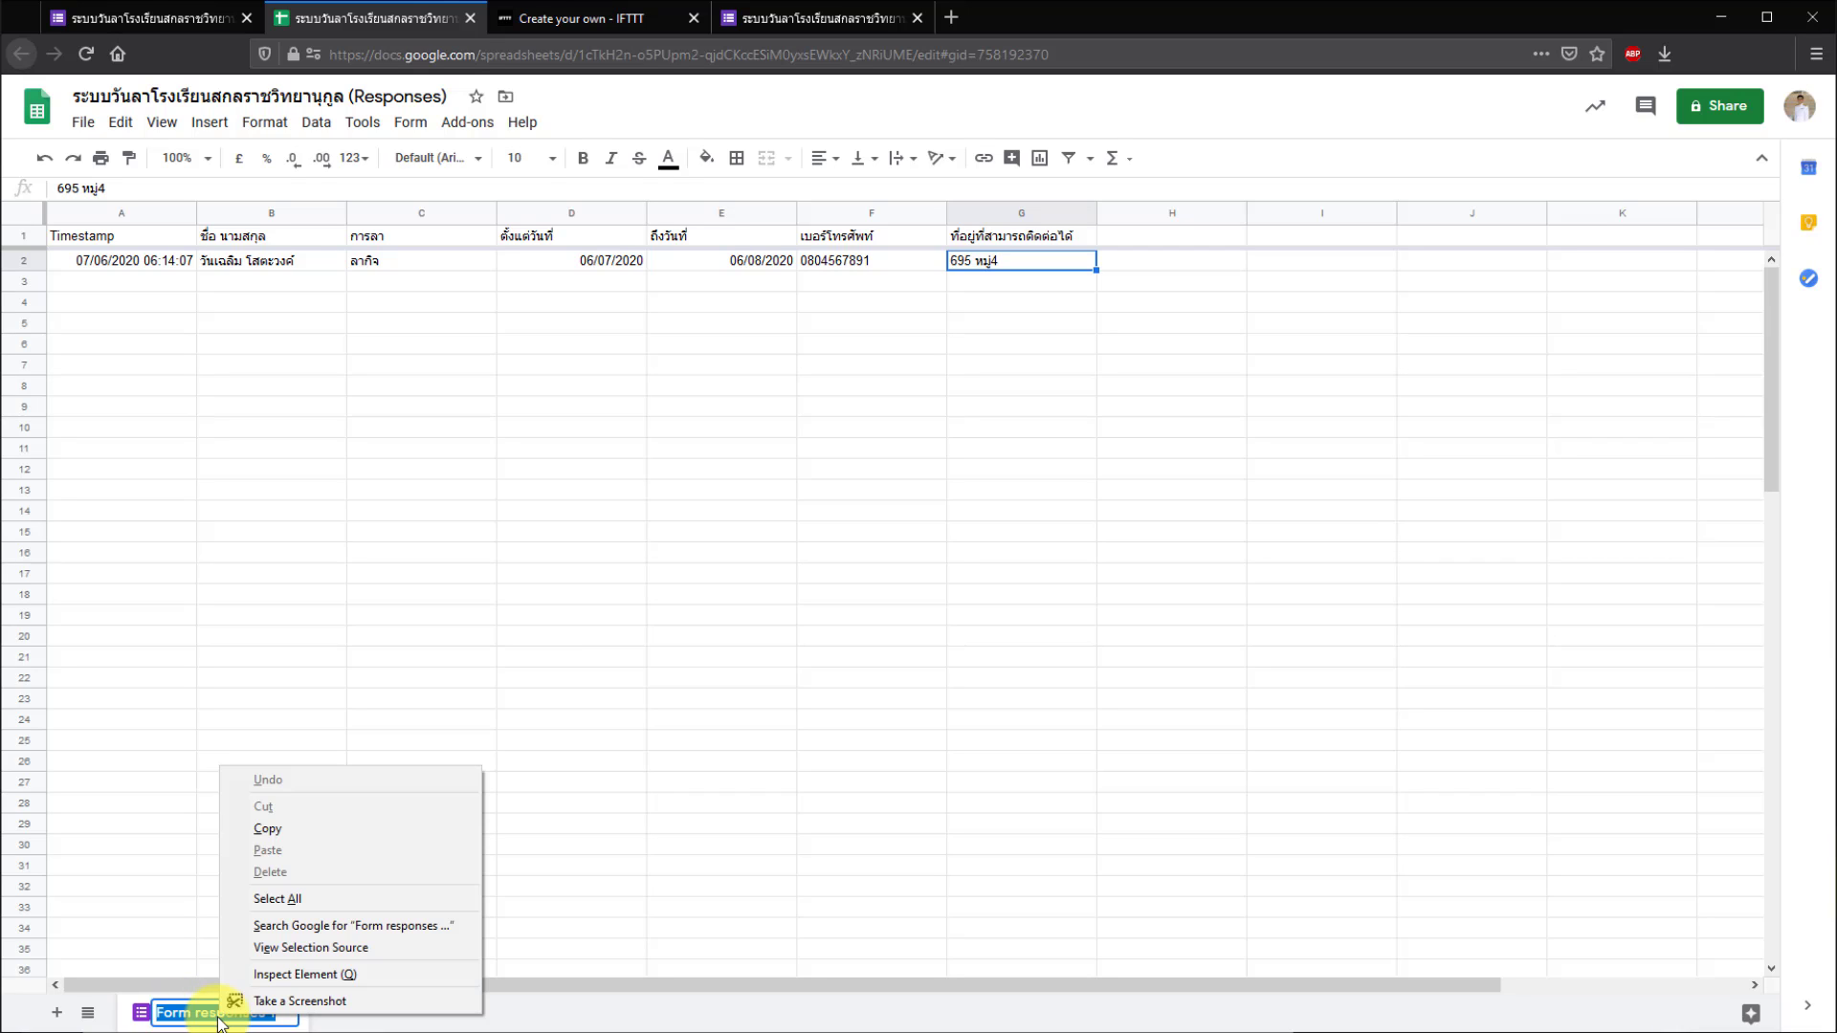
left_click(289, 835)
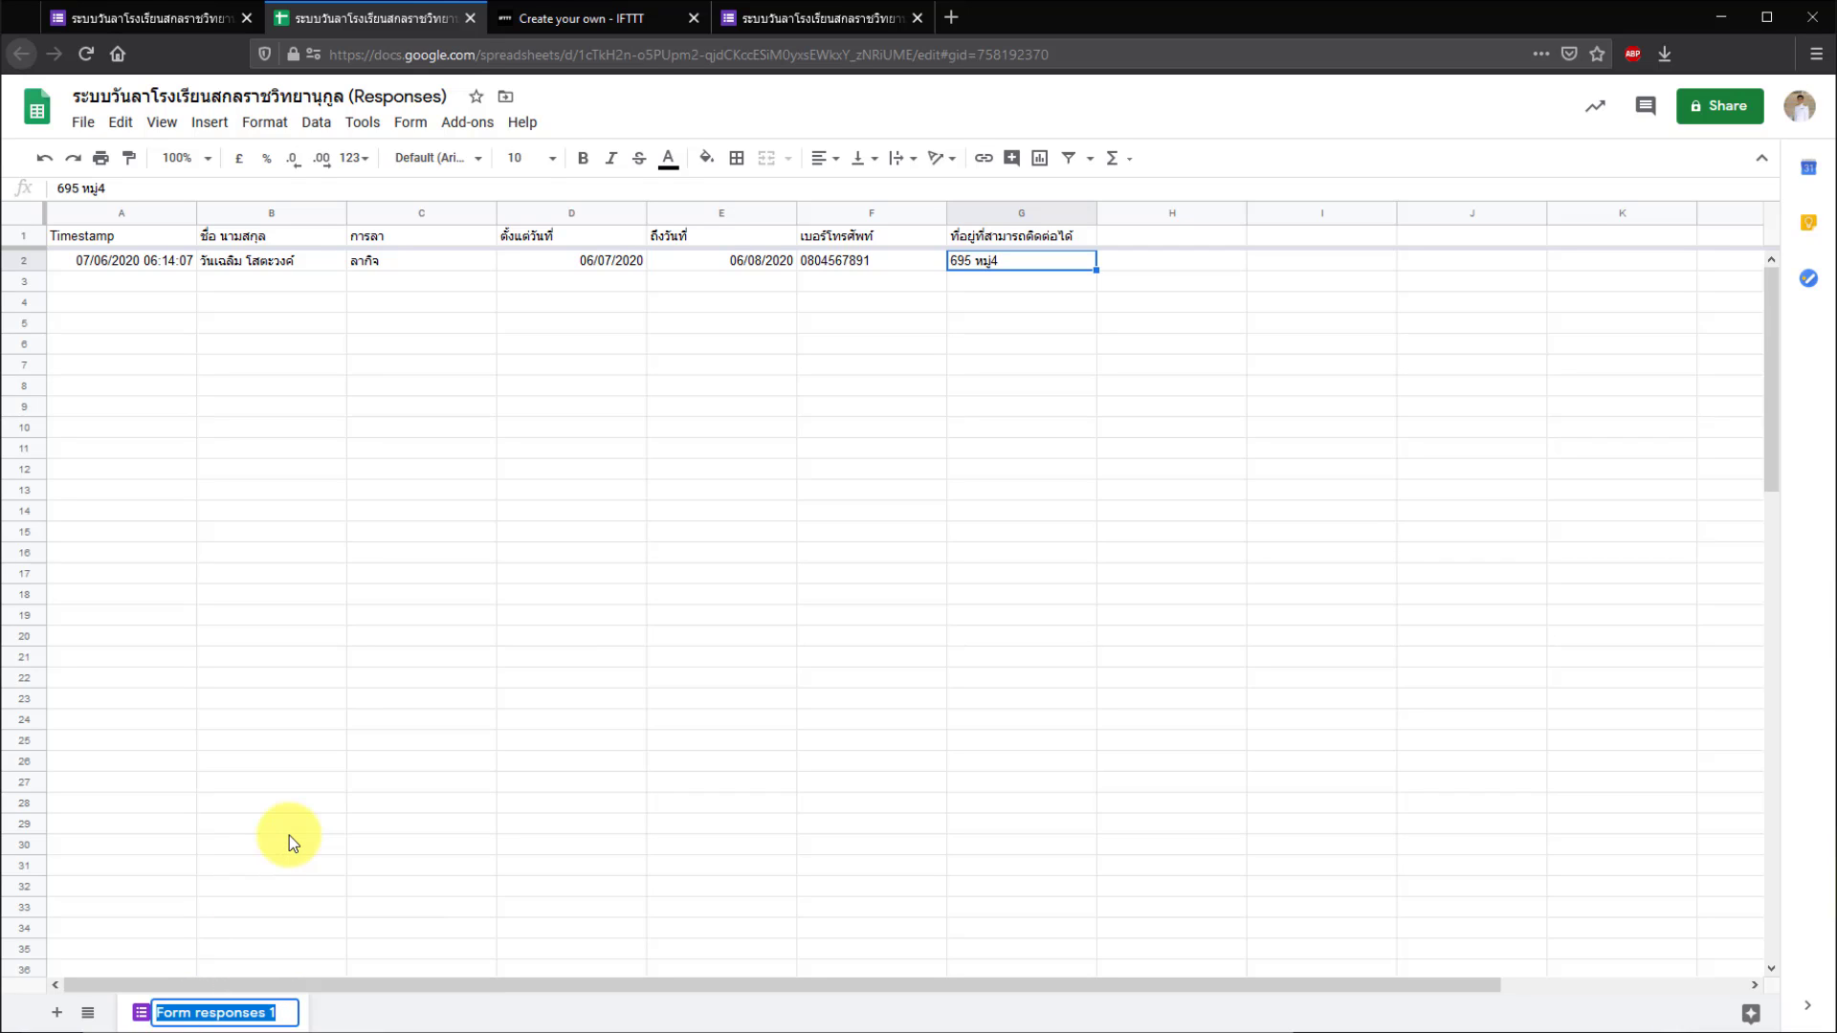
left_click(611, 22)
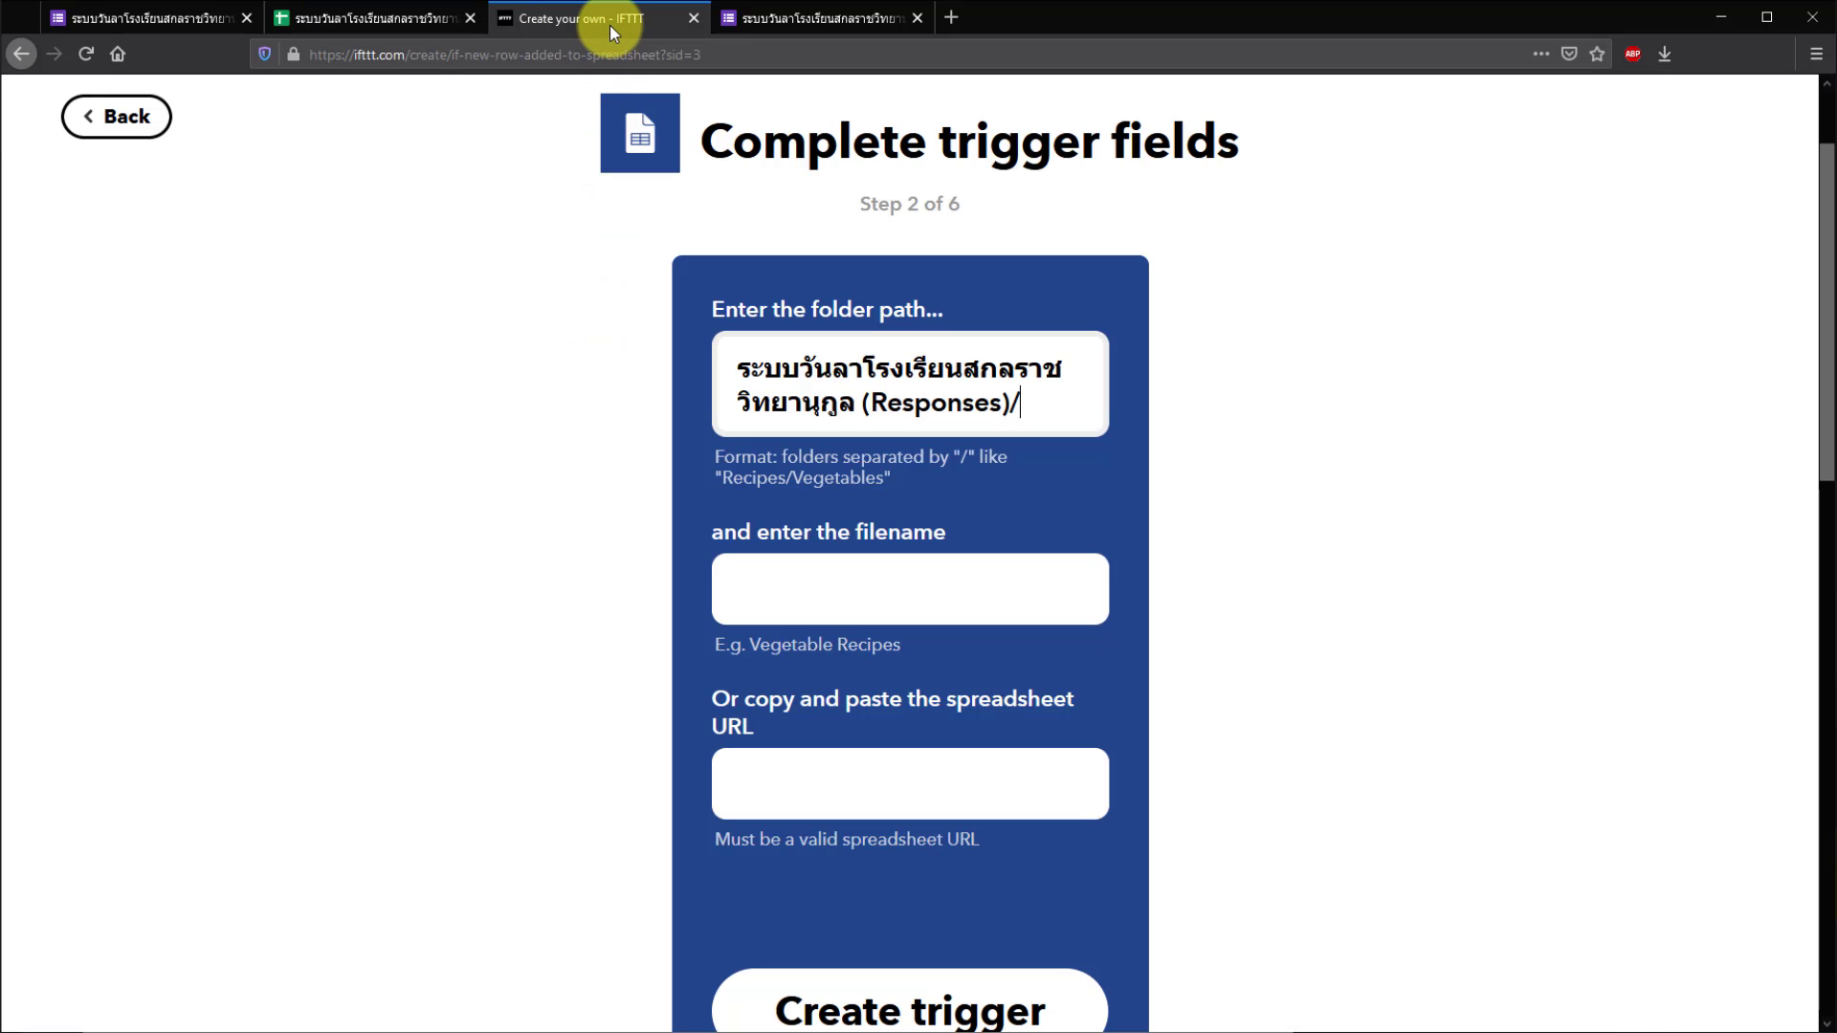
right_click(1029, 405)
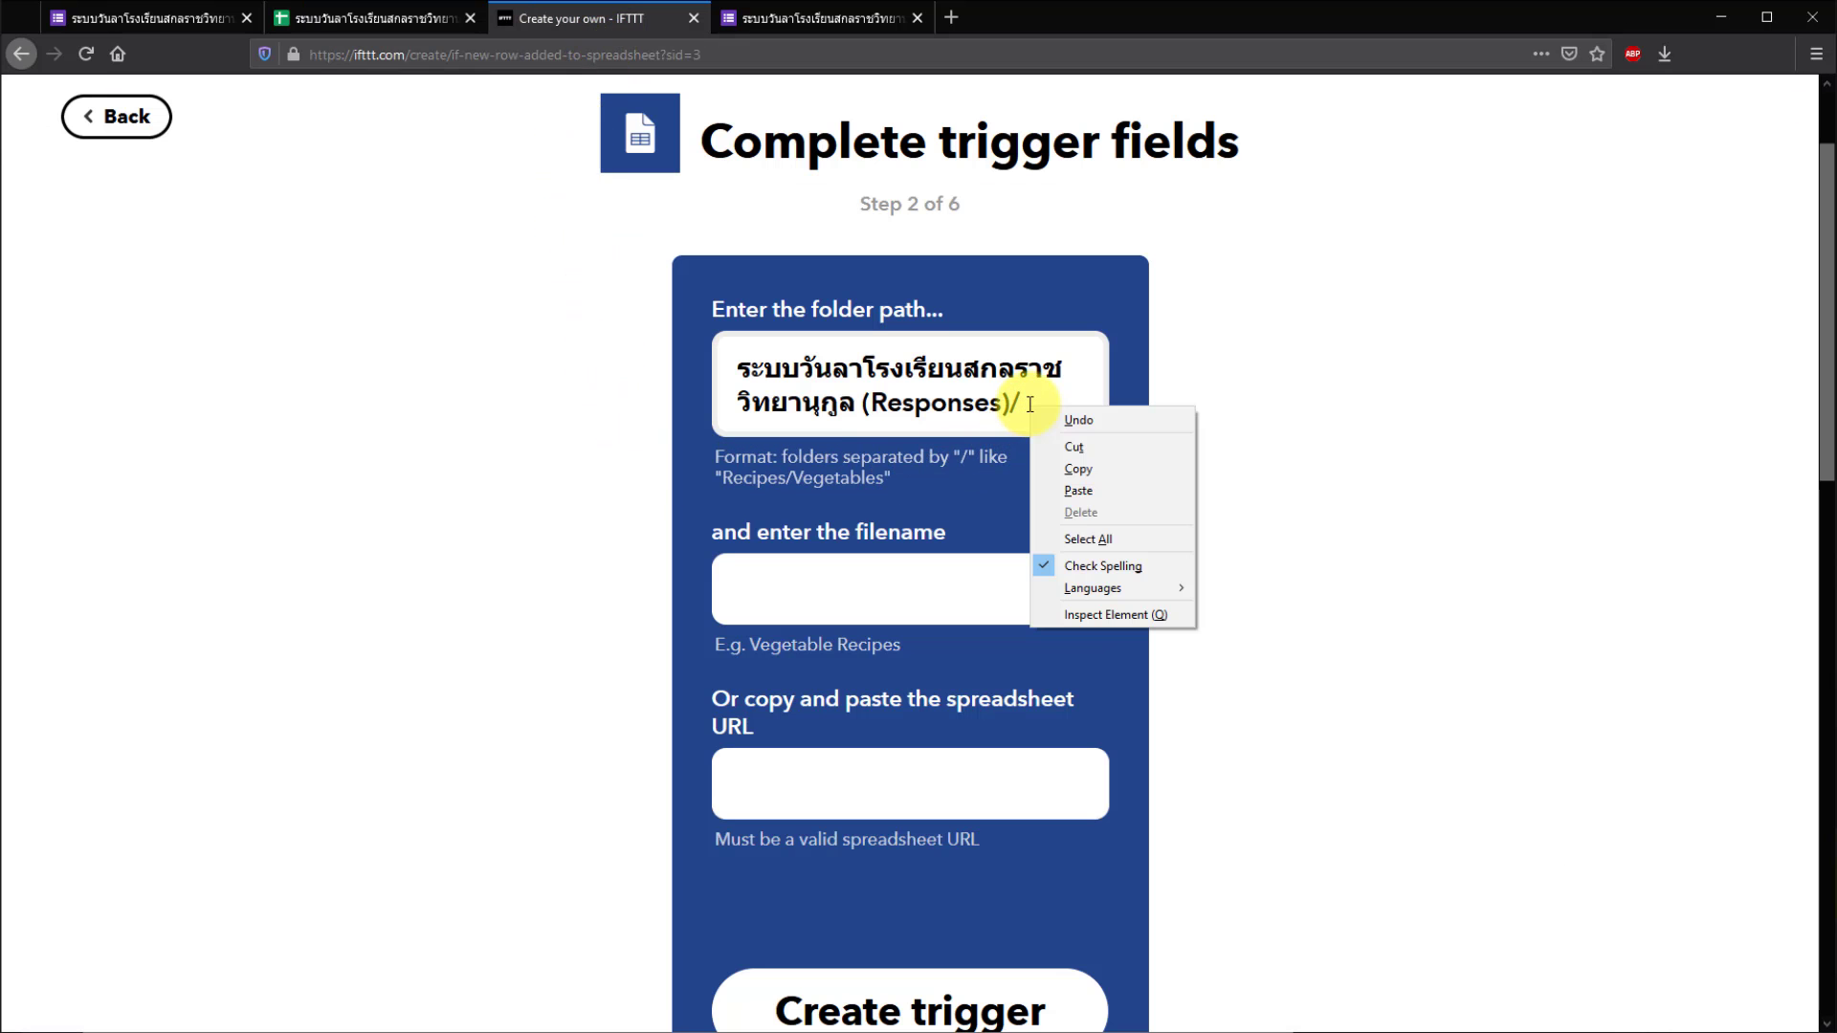
left_click(1075, 486)
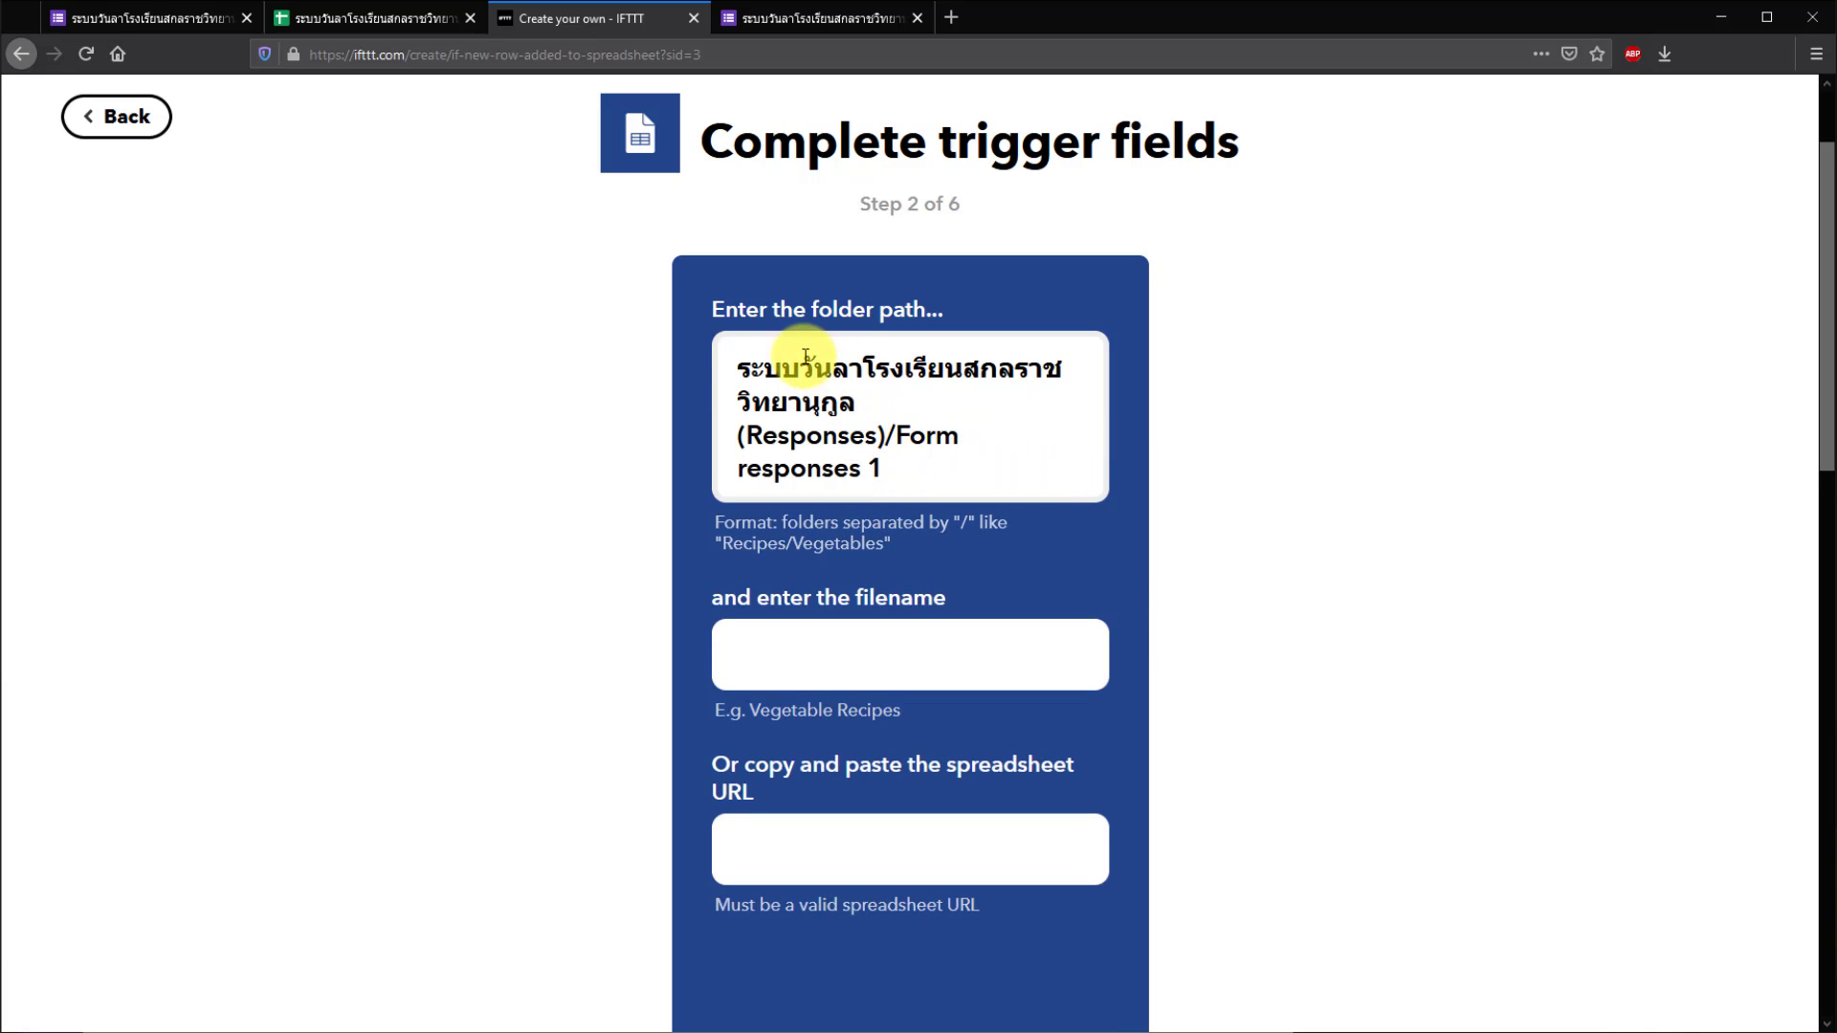
left_click(1252, 546)
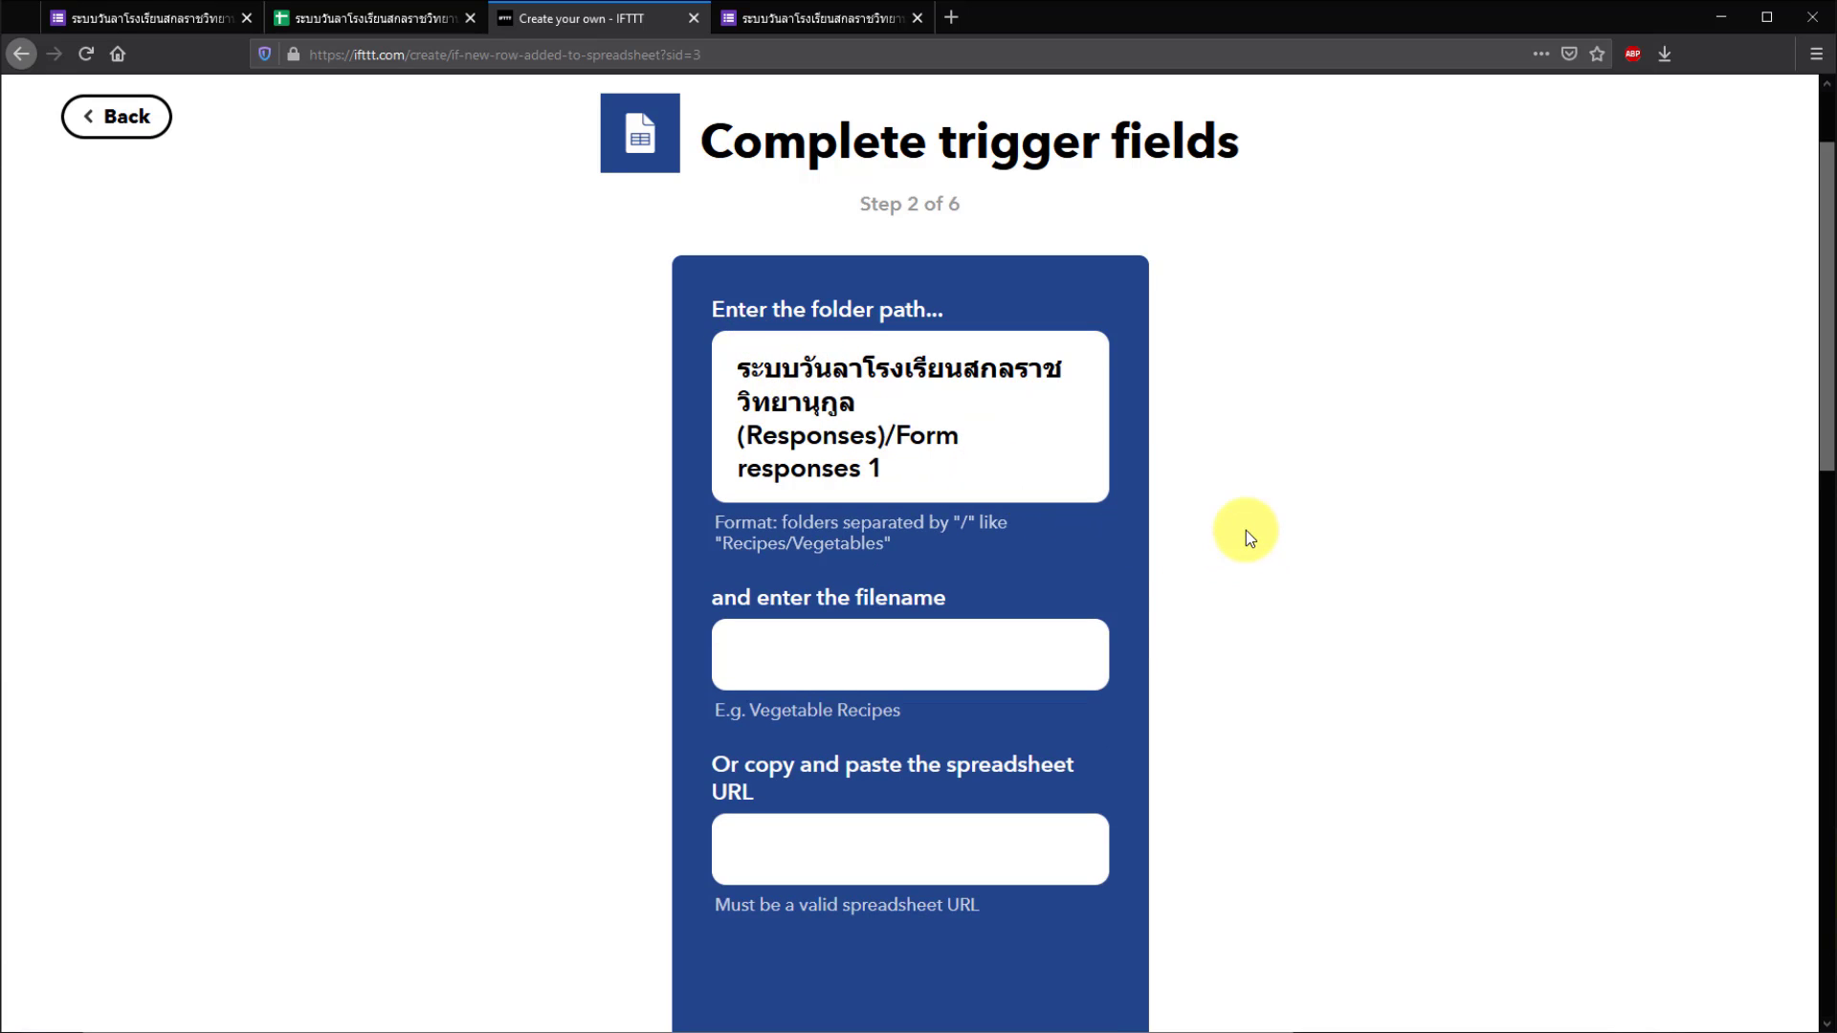
- Copy the responses spreadsheet title again for the filename field
left_click(957, 664)
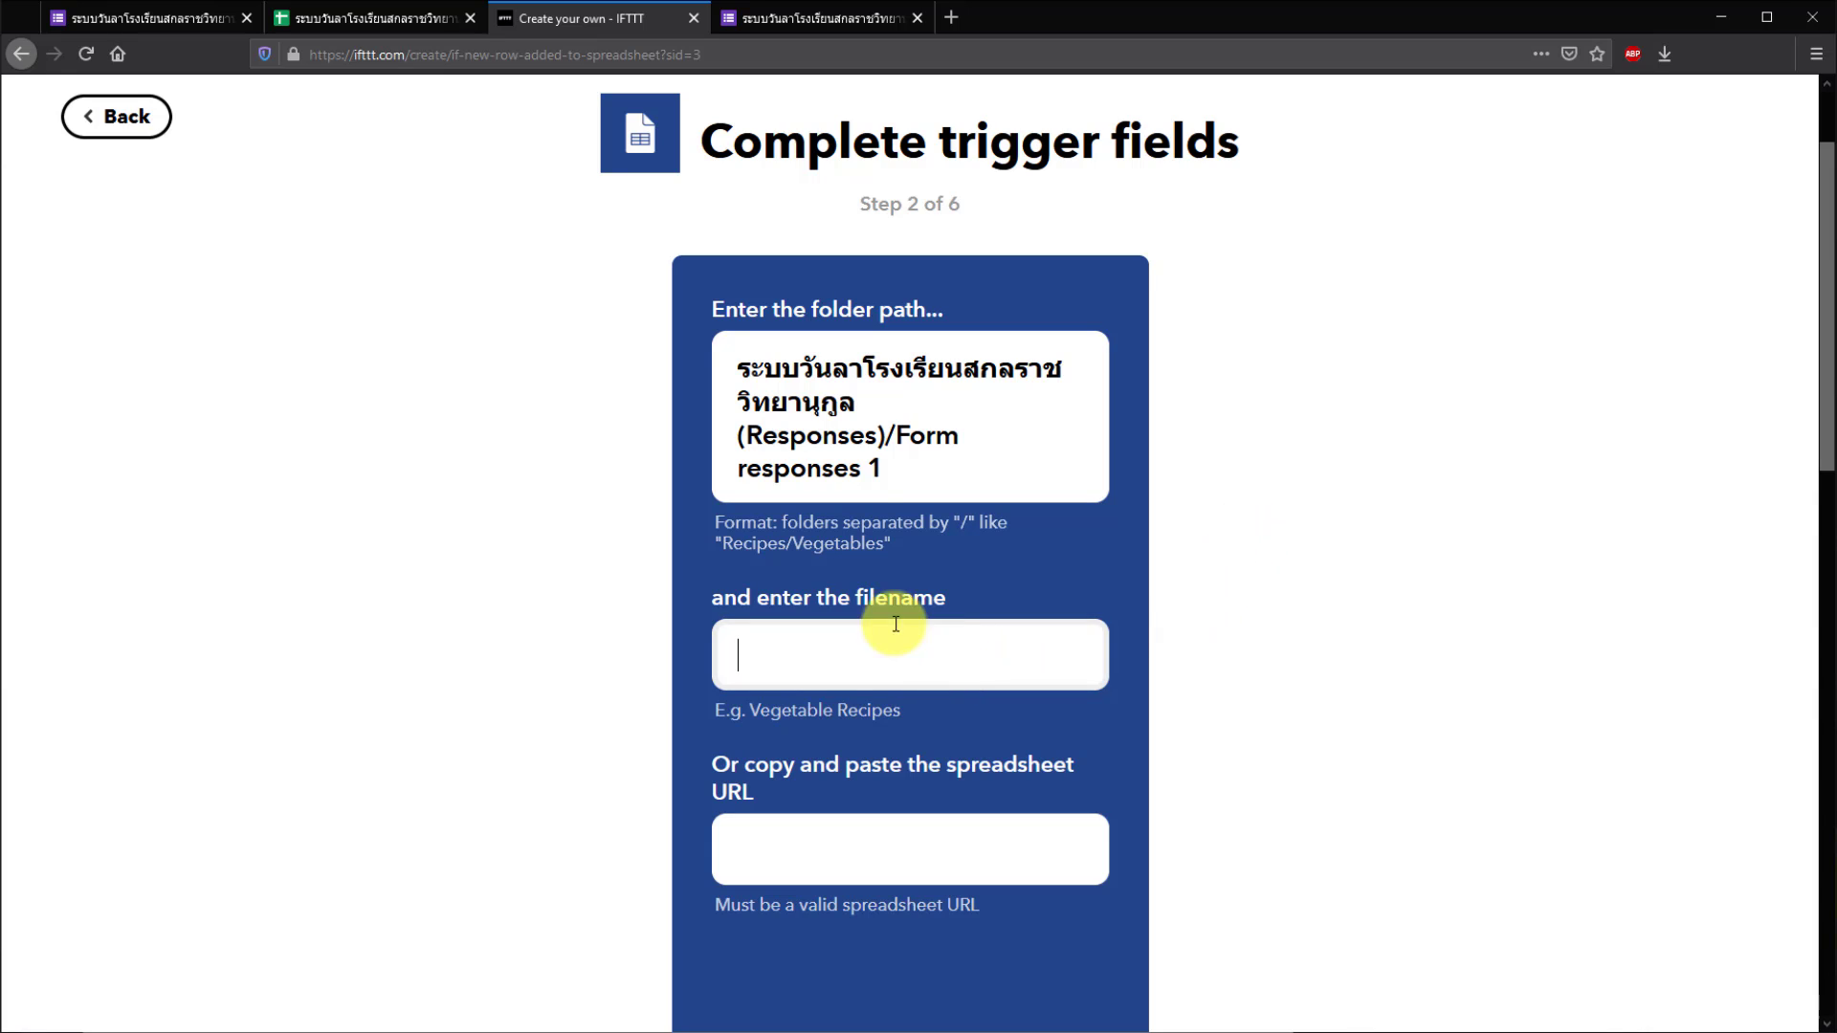
left_click(410, 15)
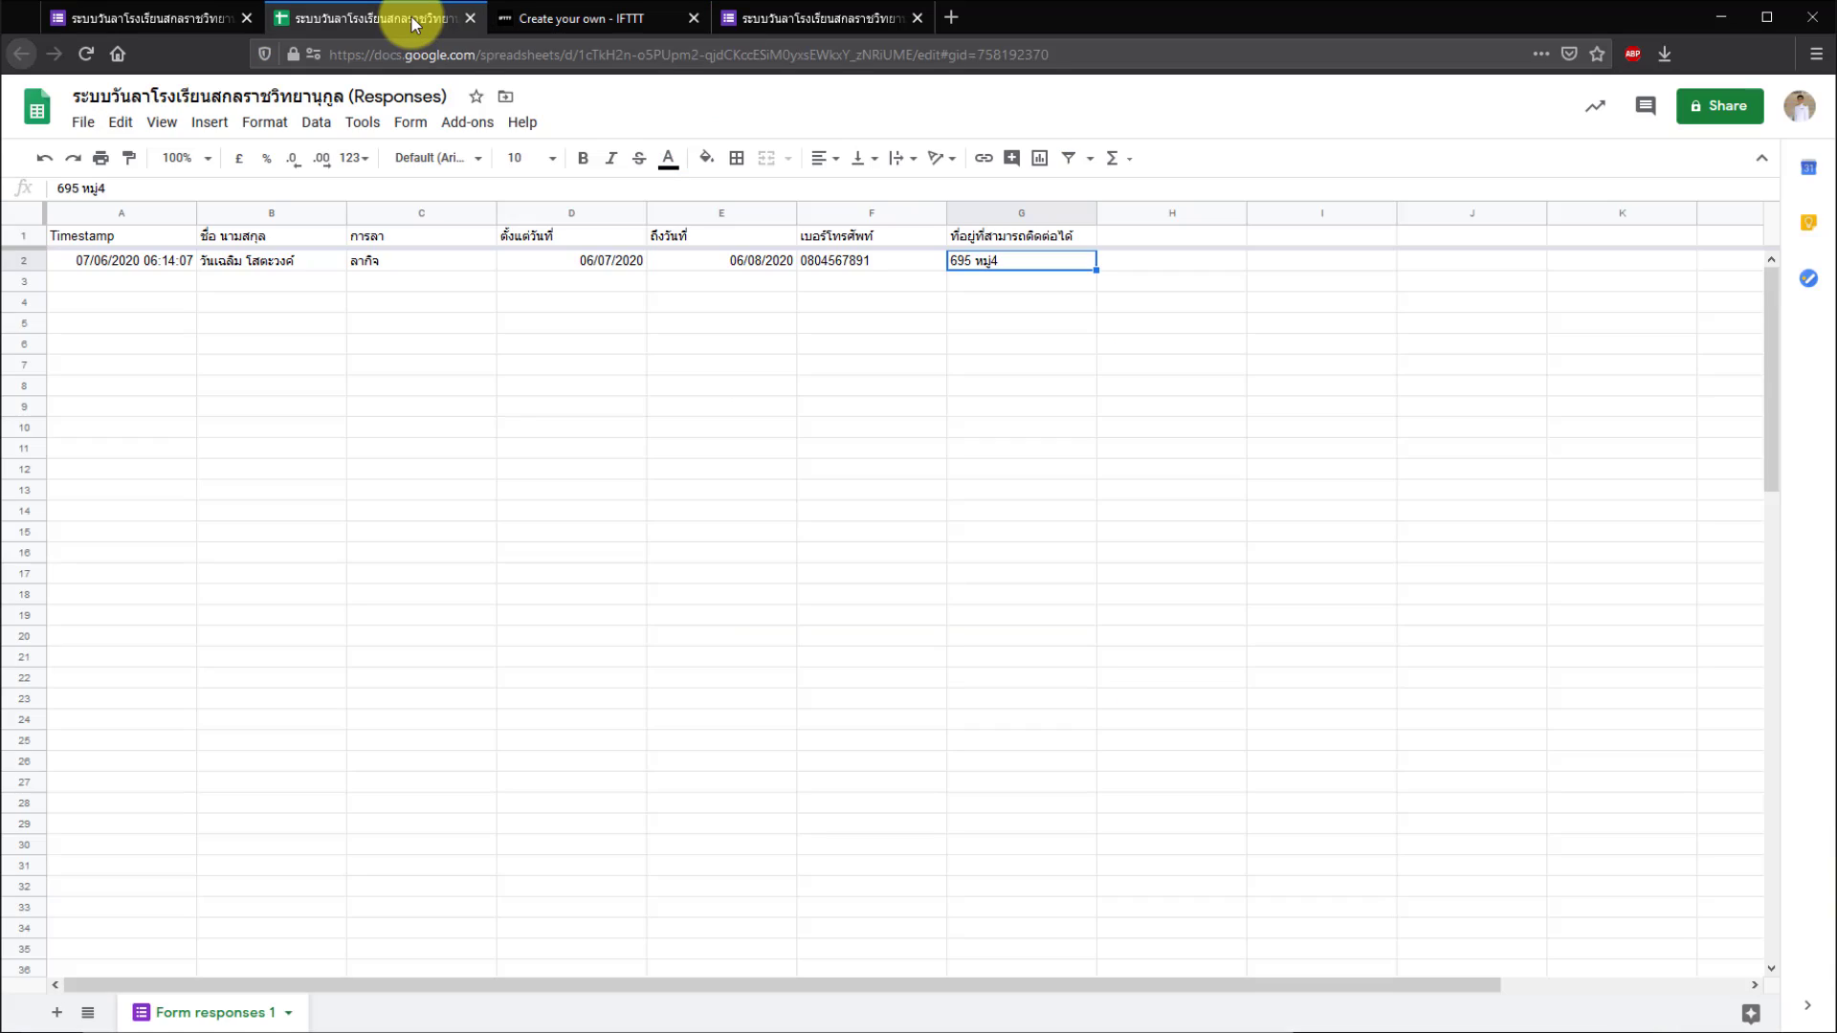
left_click(409, 92)
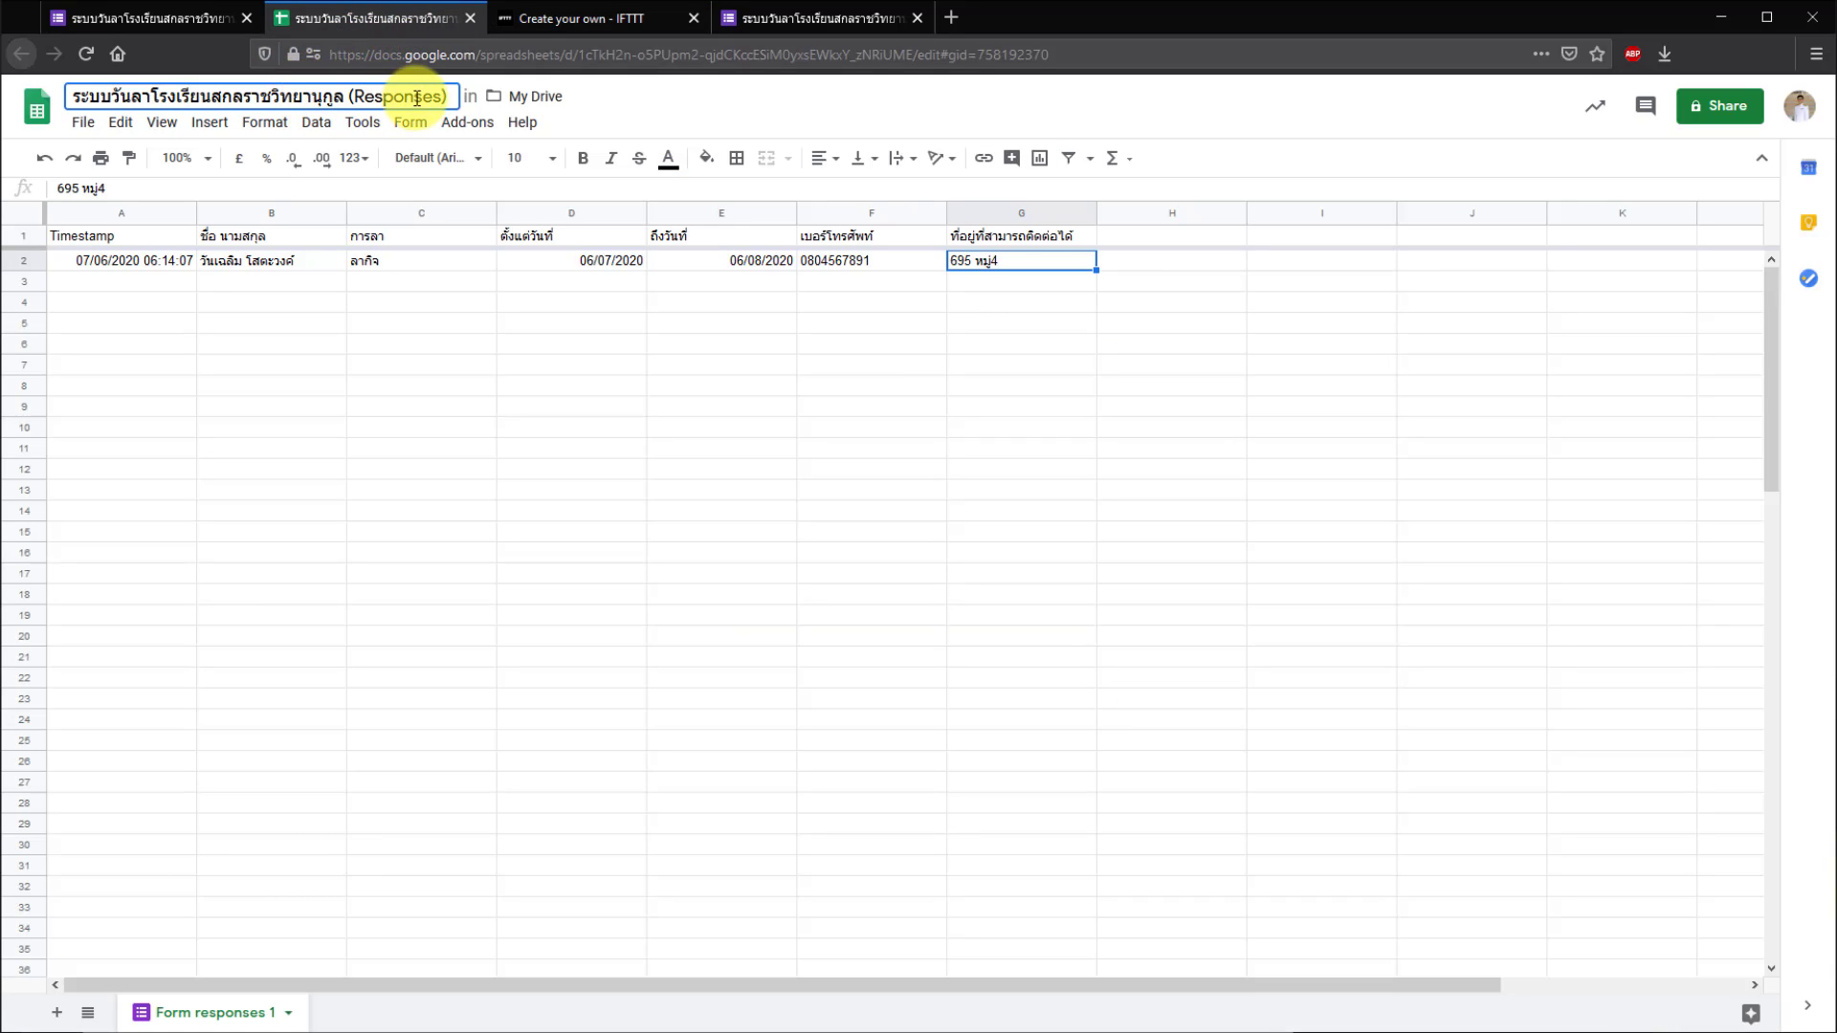
left_click_drag(446, 96, 70, 94)
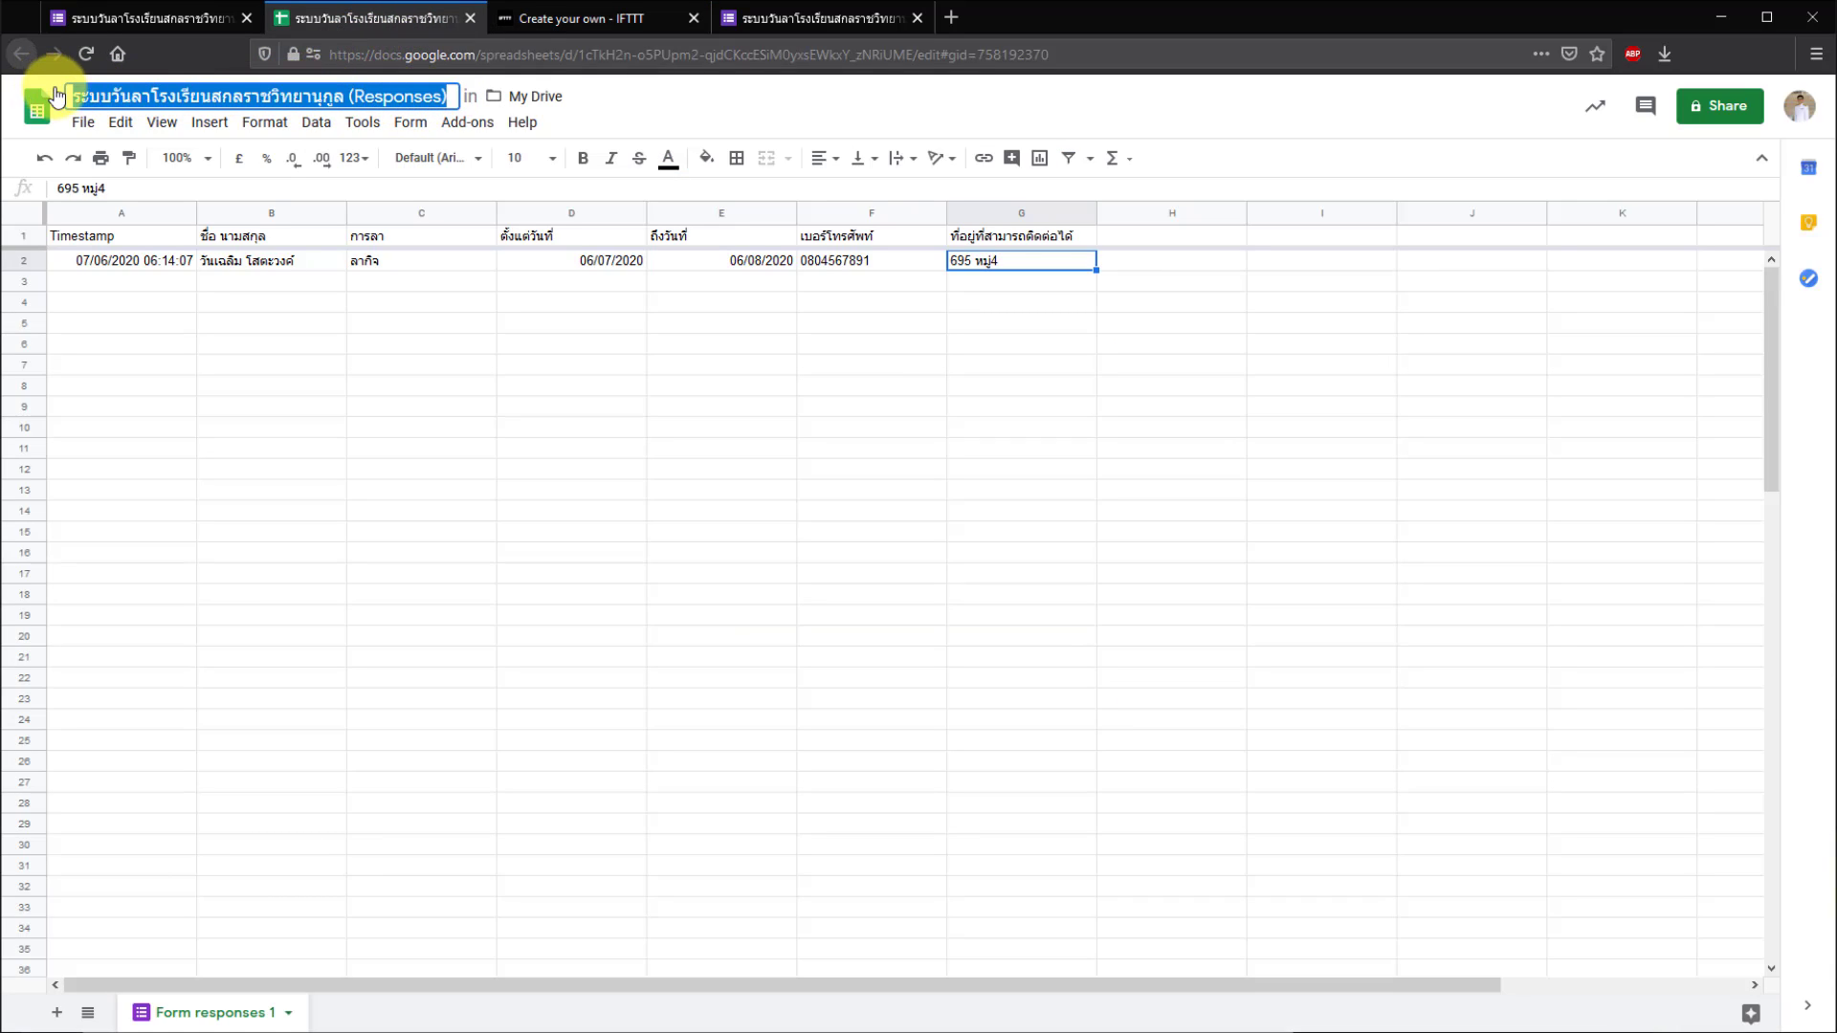
right_click(139, 102)
left_click(193, 162)
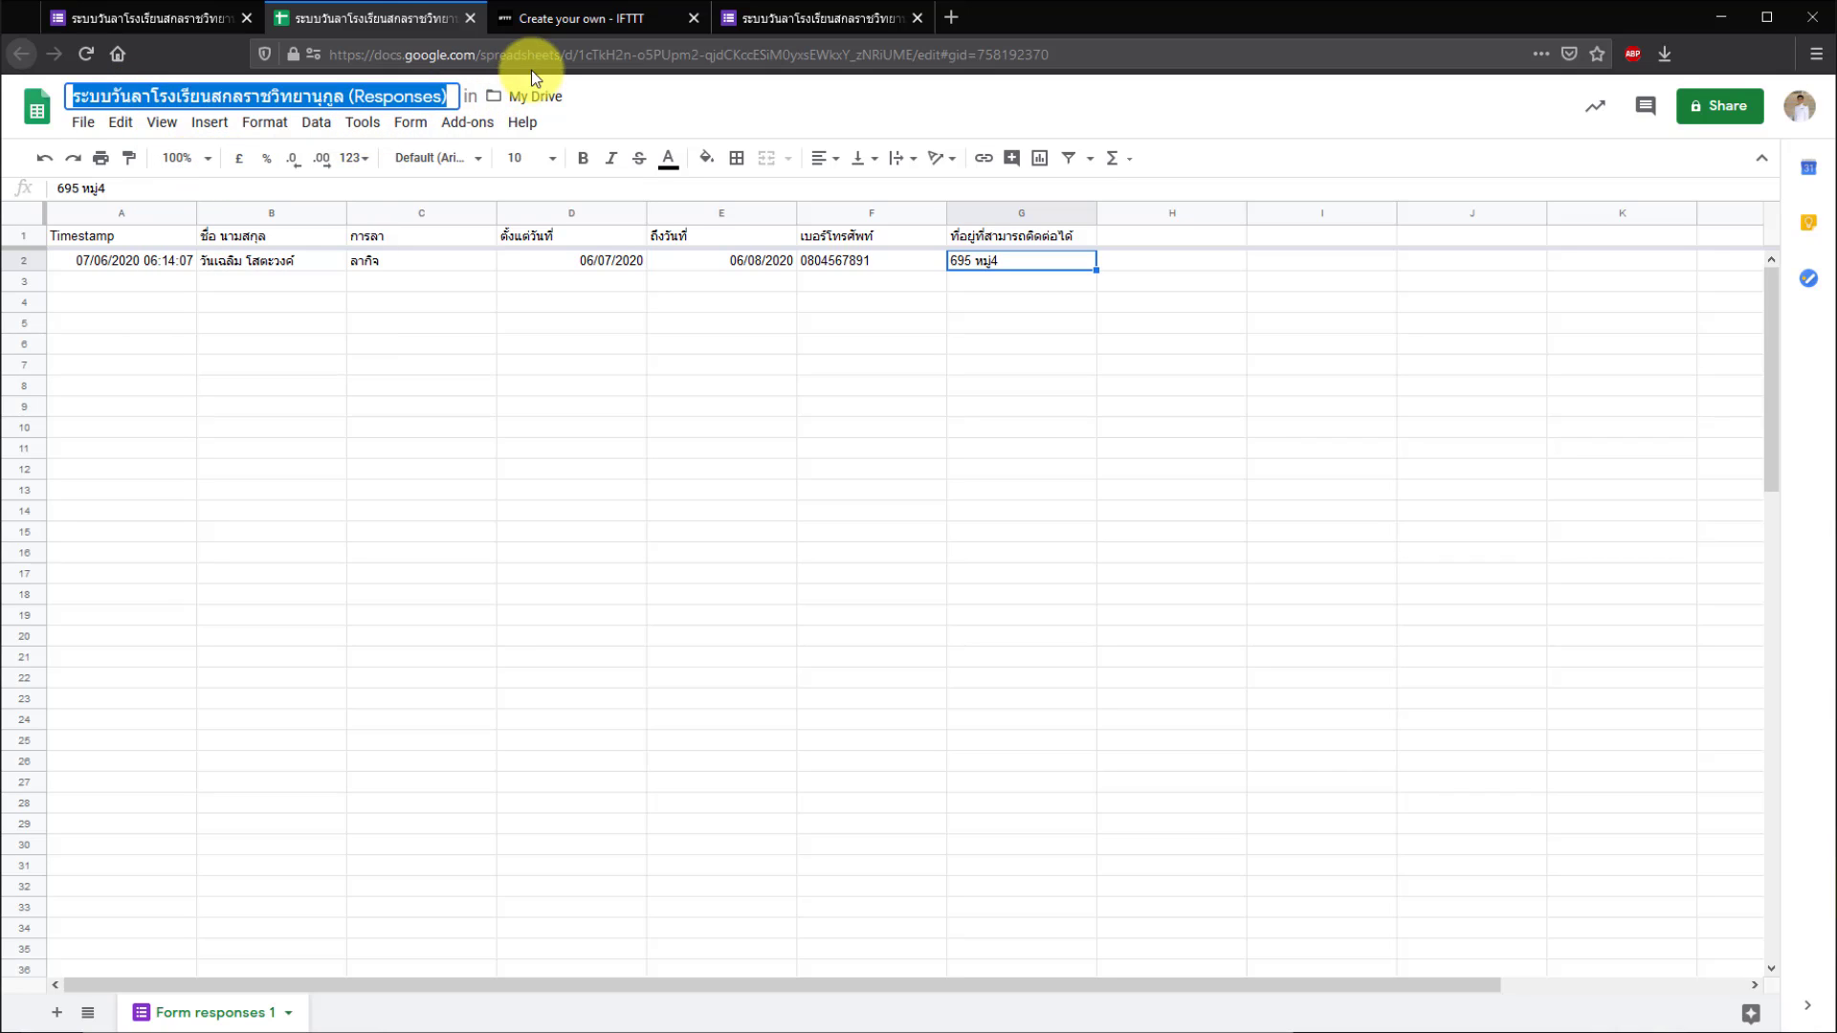
- Paste the responses spreadsheet title into the trigger's filename field
left_click(572, 21)
right_click(813, 653)
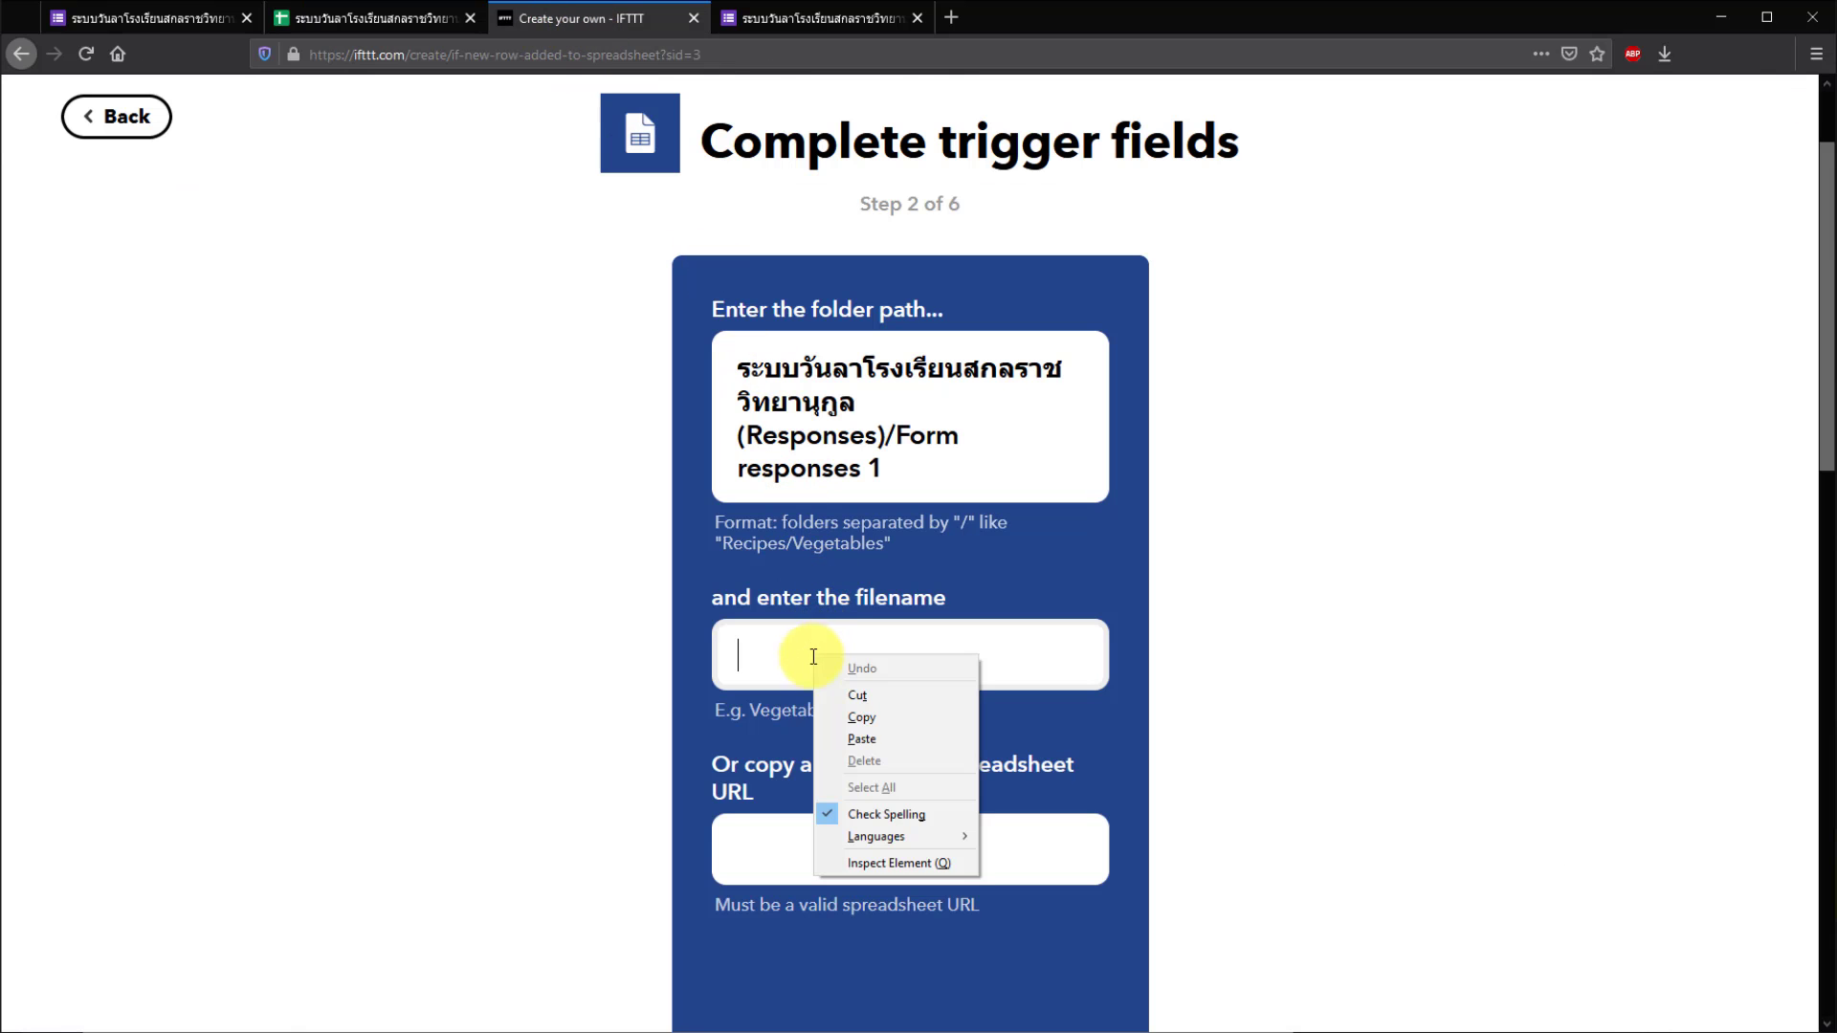
left_click(858, 739)
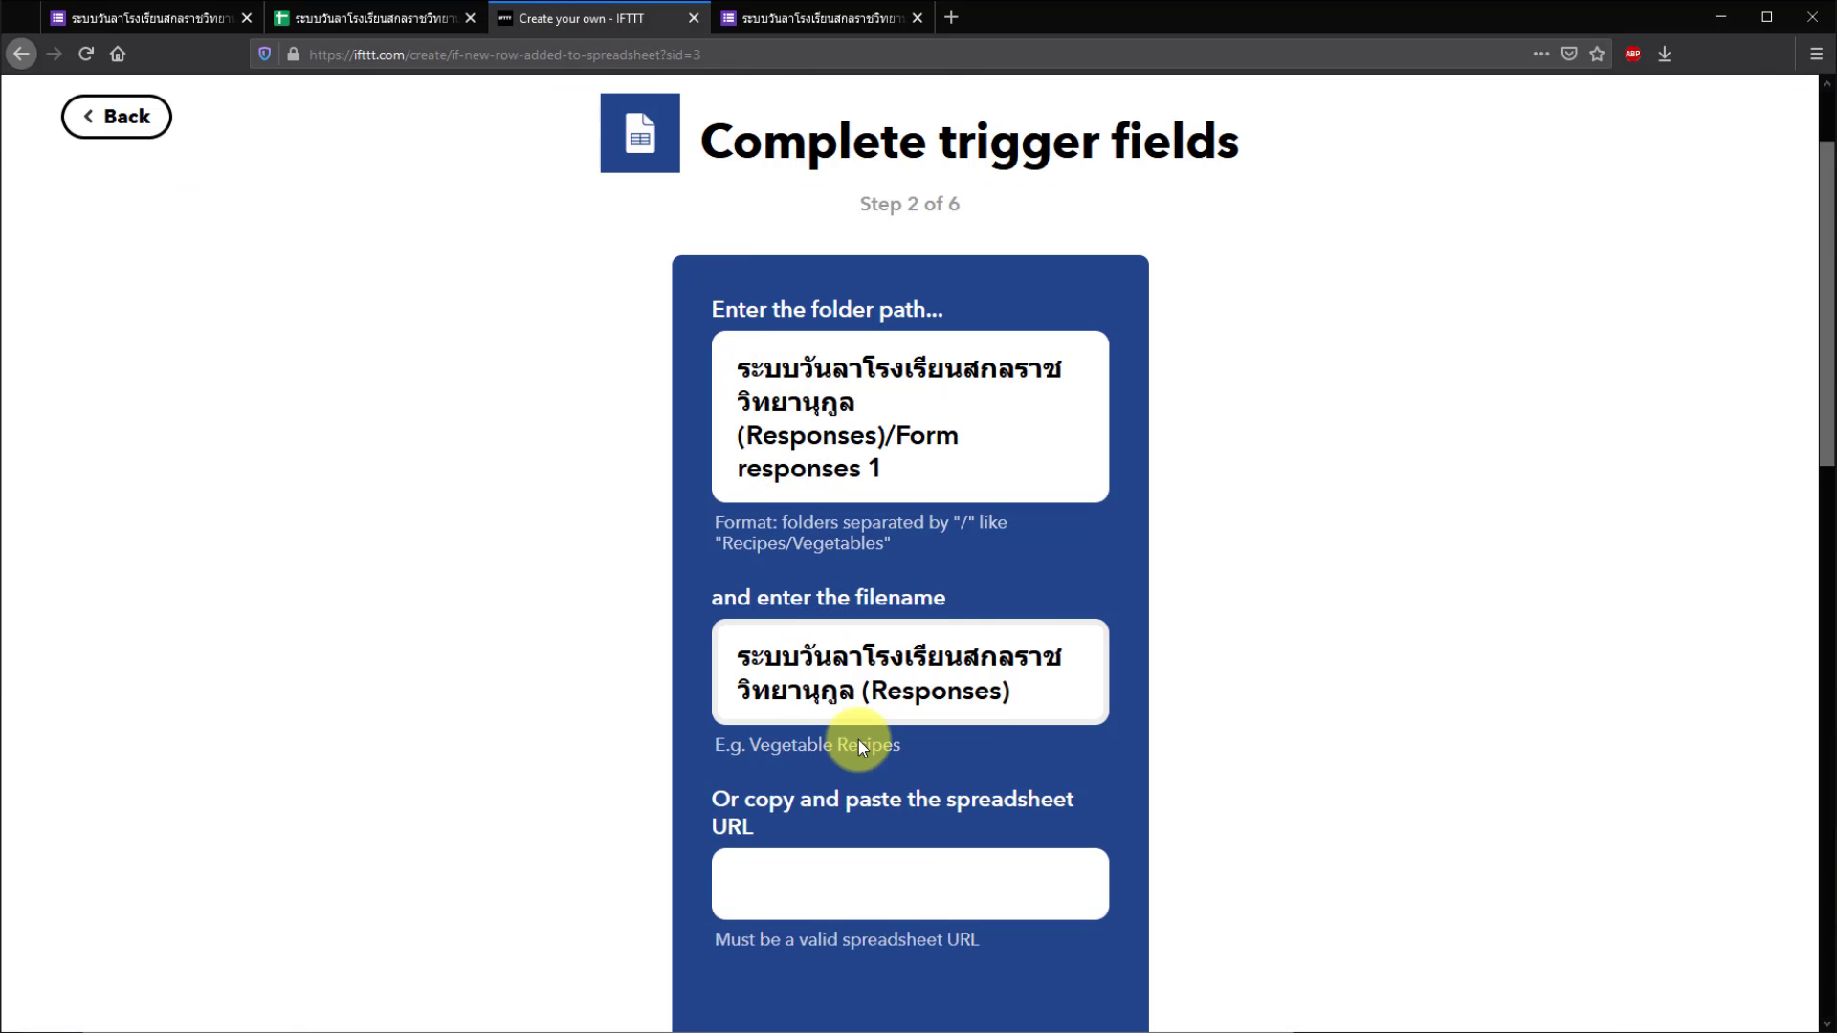
left_click(851, 874)
scroll(850, 880, "down", 2)
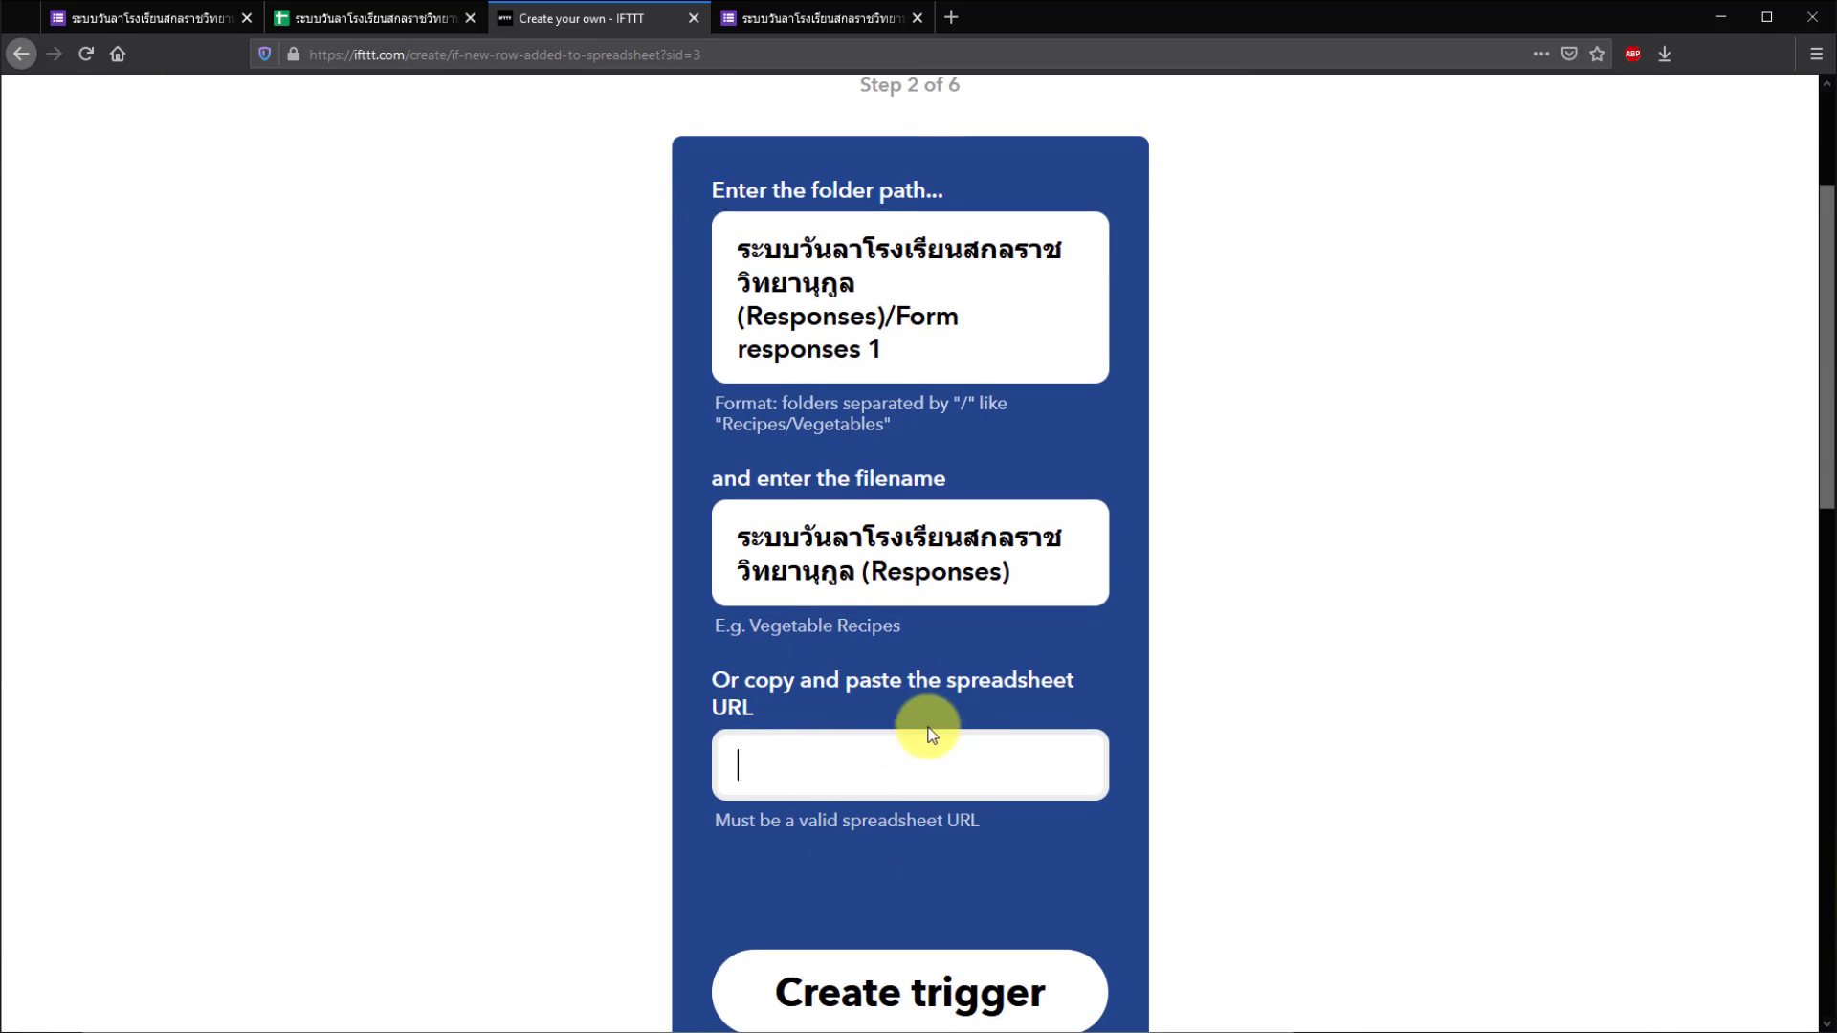
- Paste the spreadsheet's Google Sheets URL into the URL field and create the trigger
left_click(343, 16)
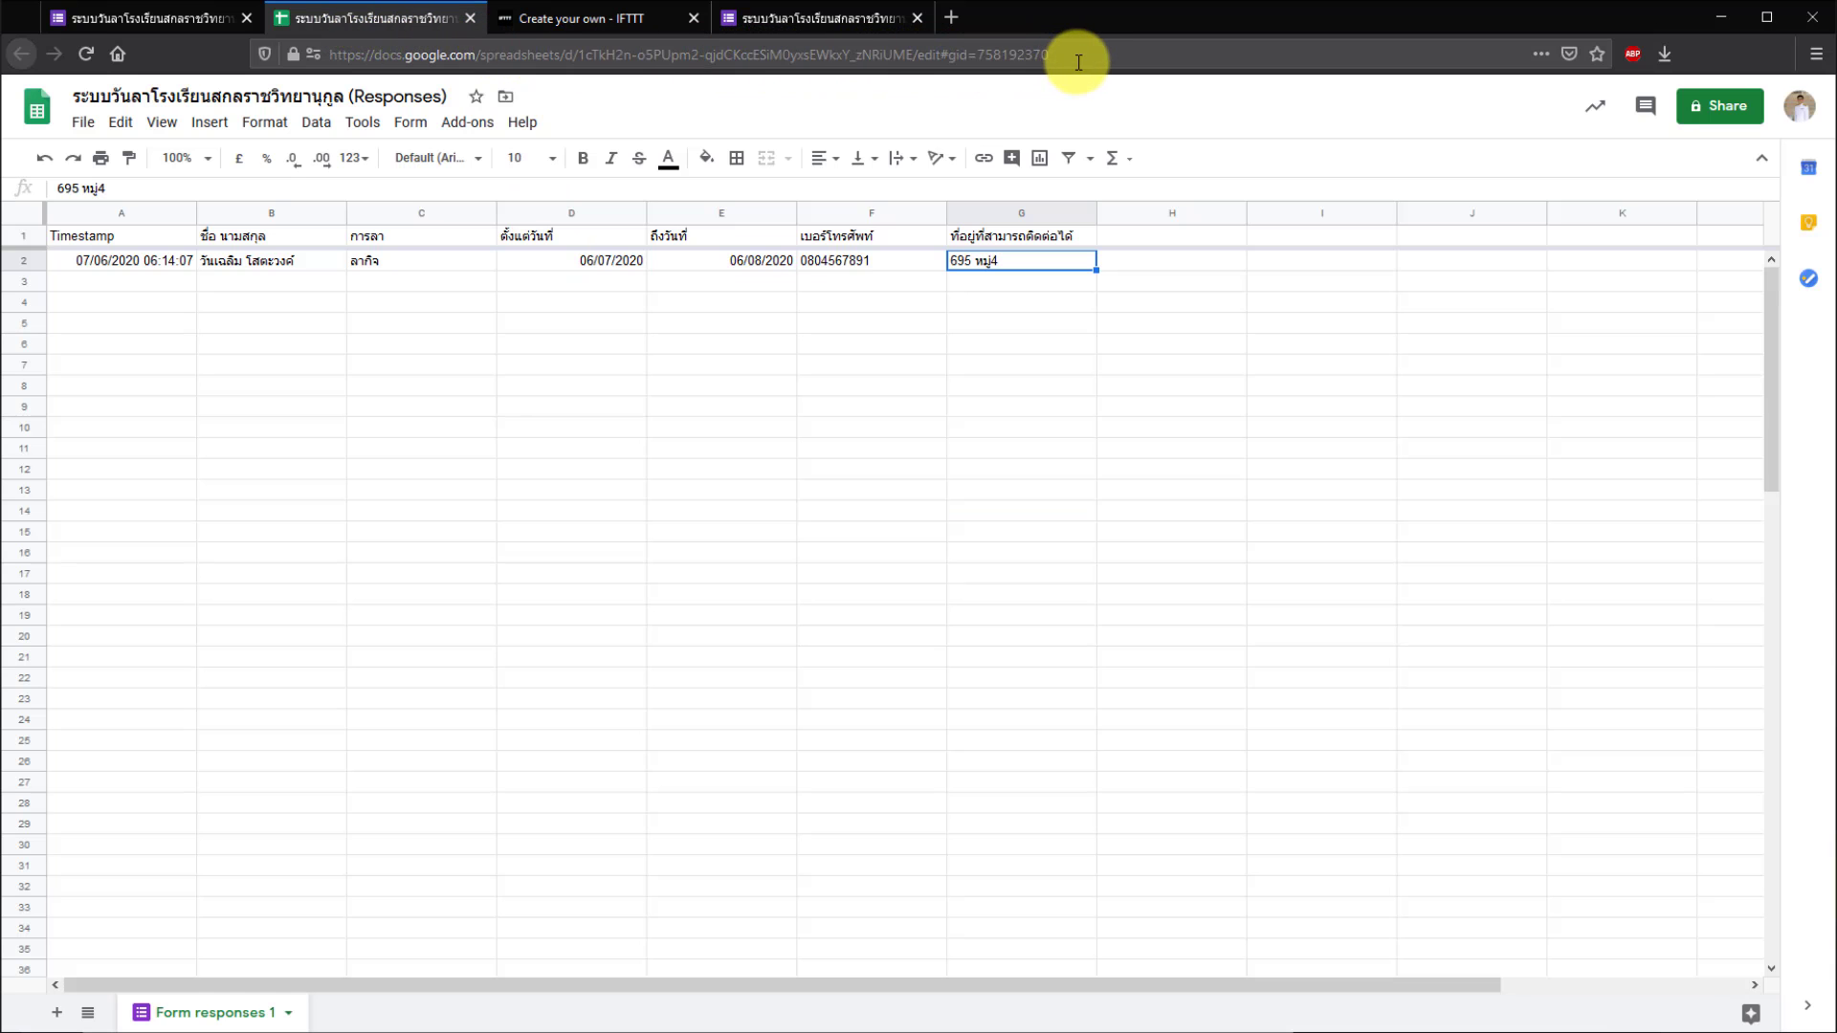
left_click(657, 61)
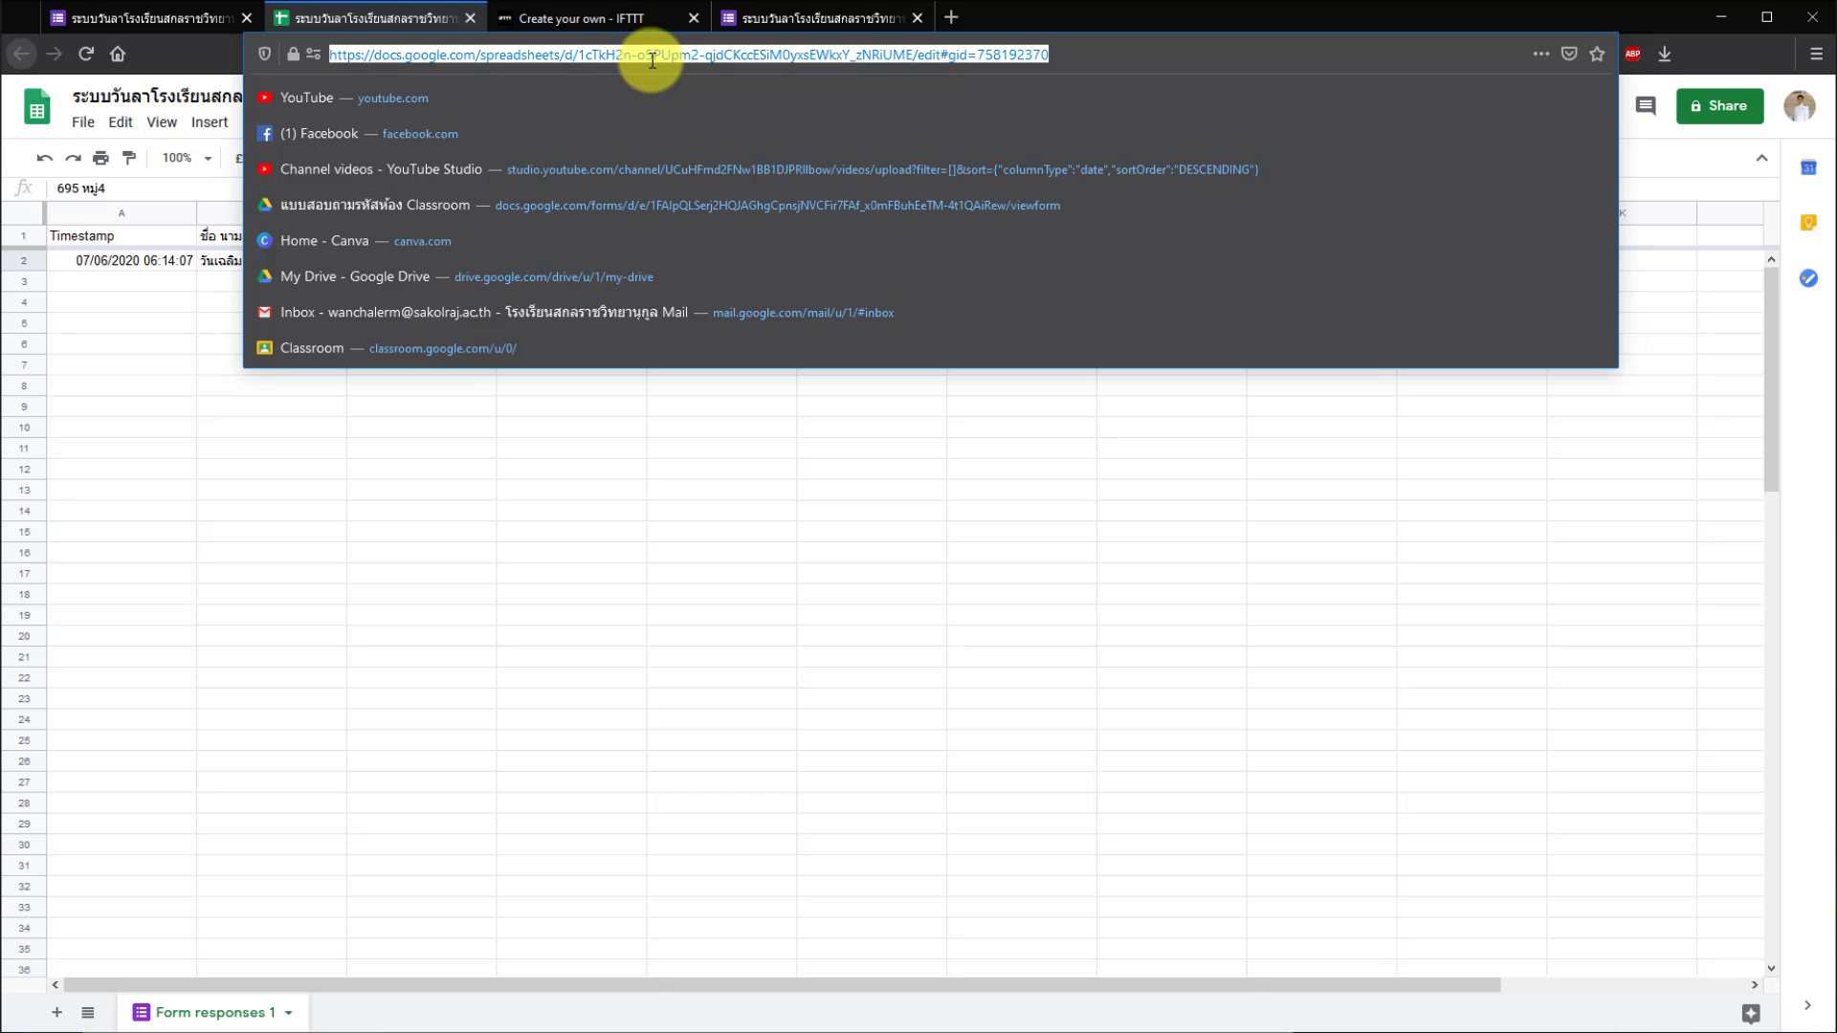
right_click(651, 60)
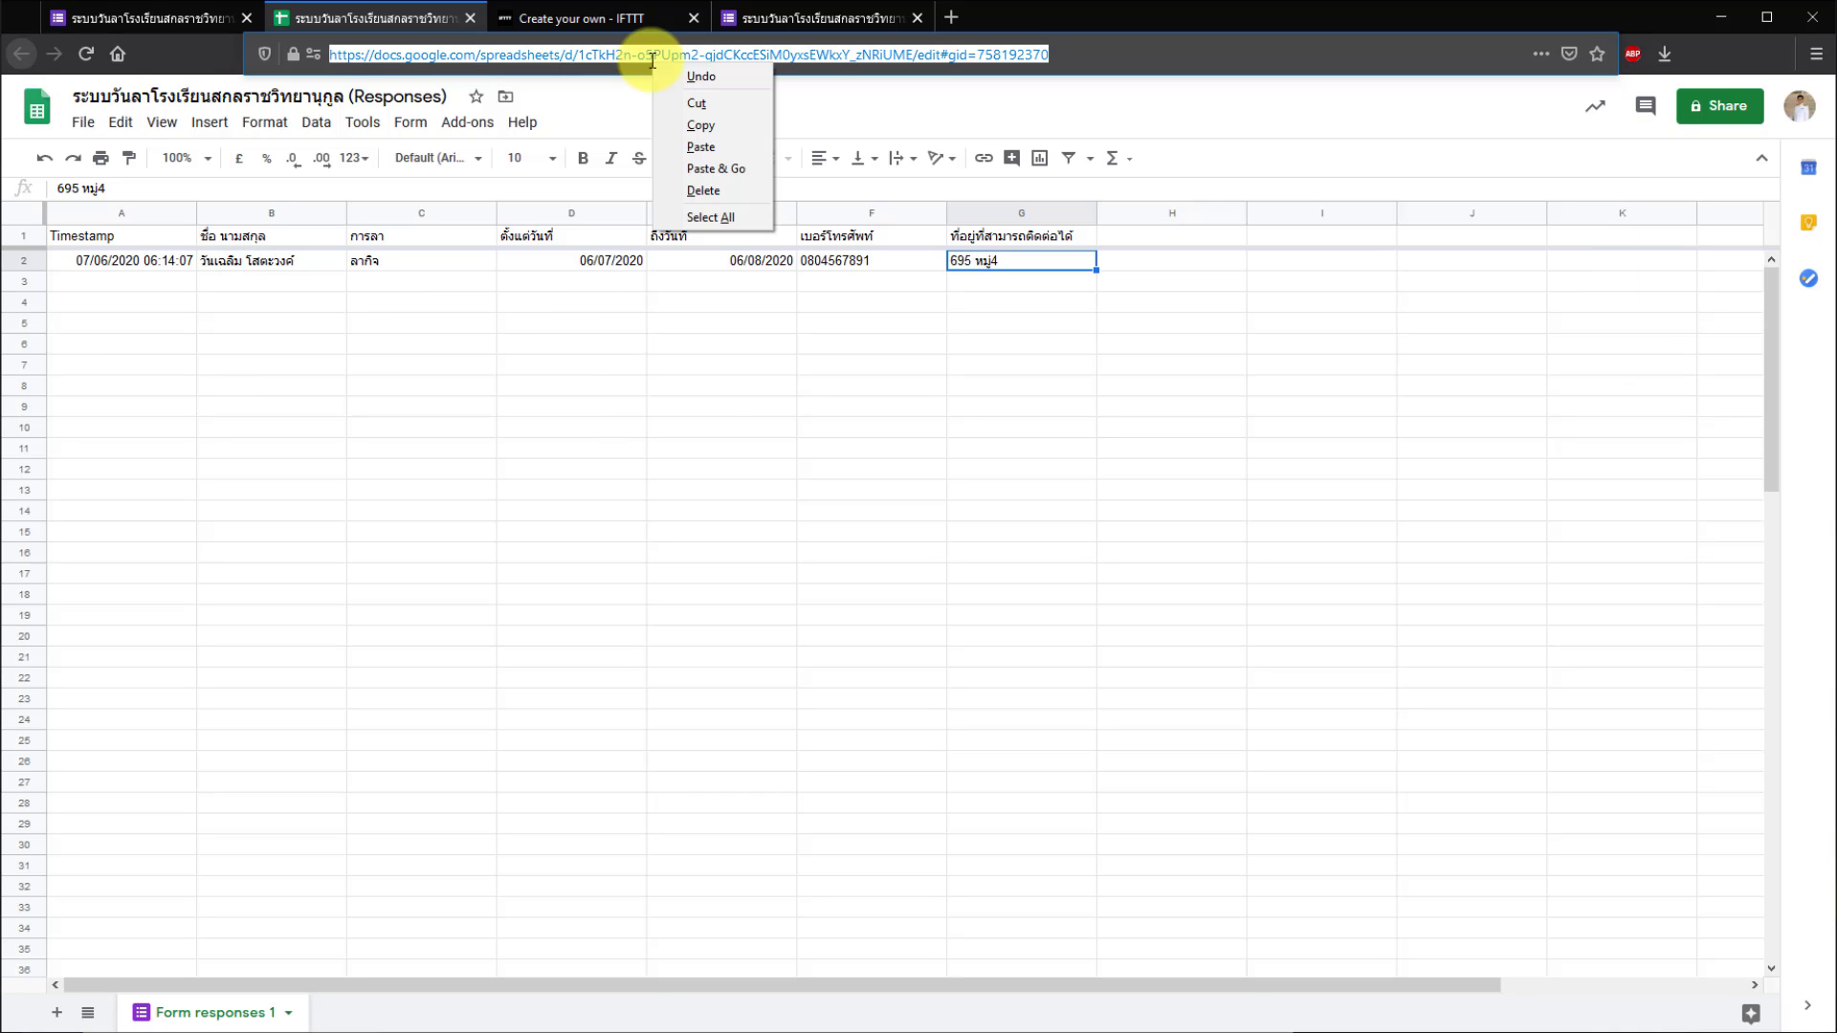
left_click(687, 128)
left_click(616, 20)
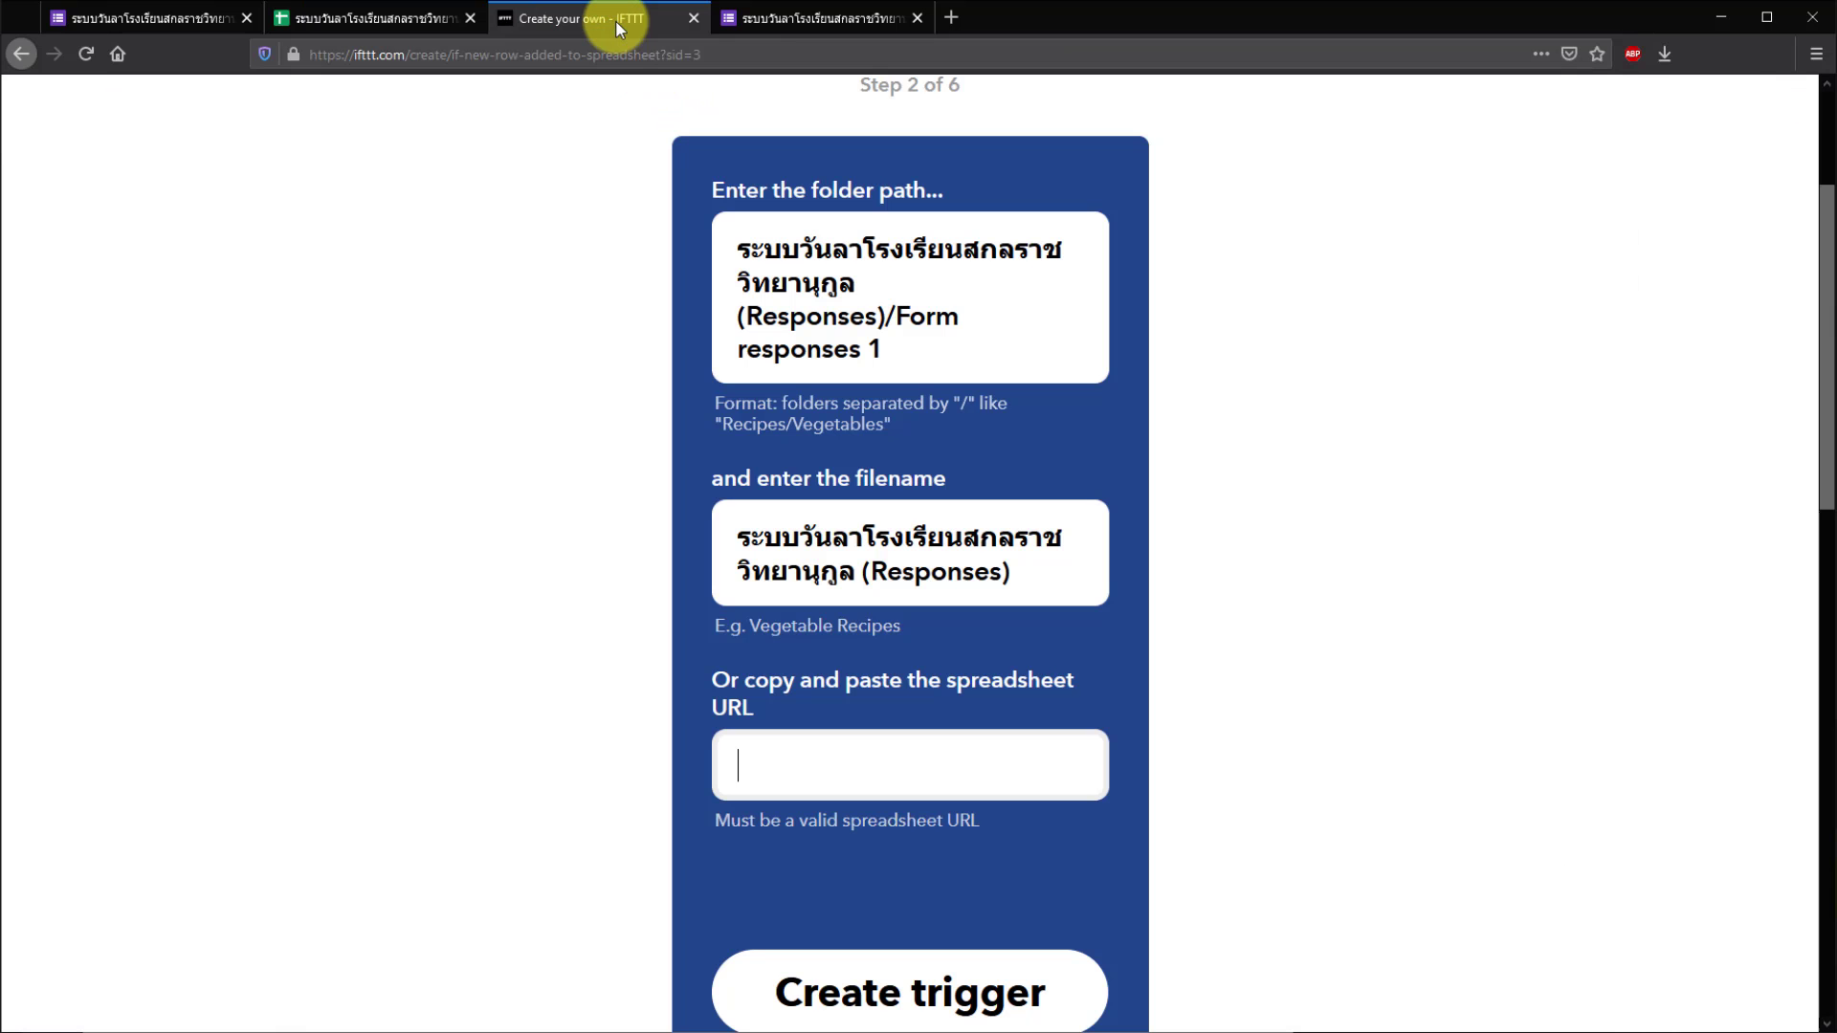
right_click(801, 759)
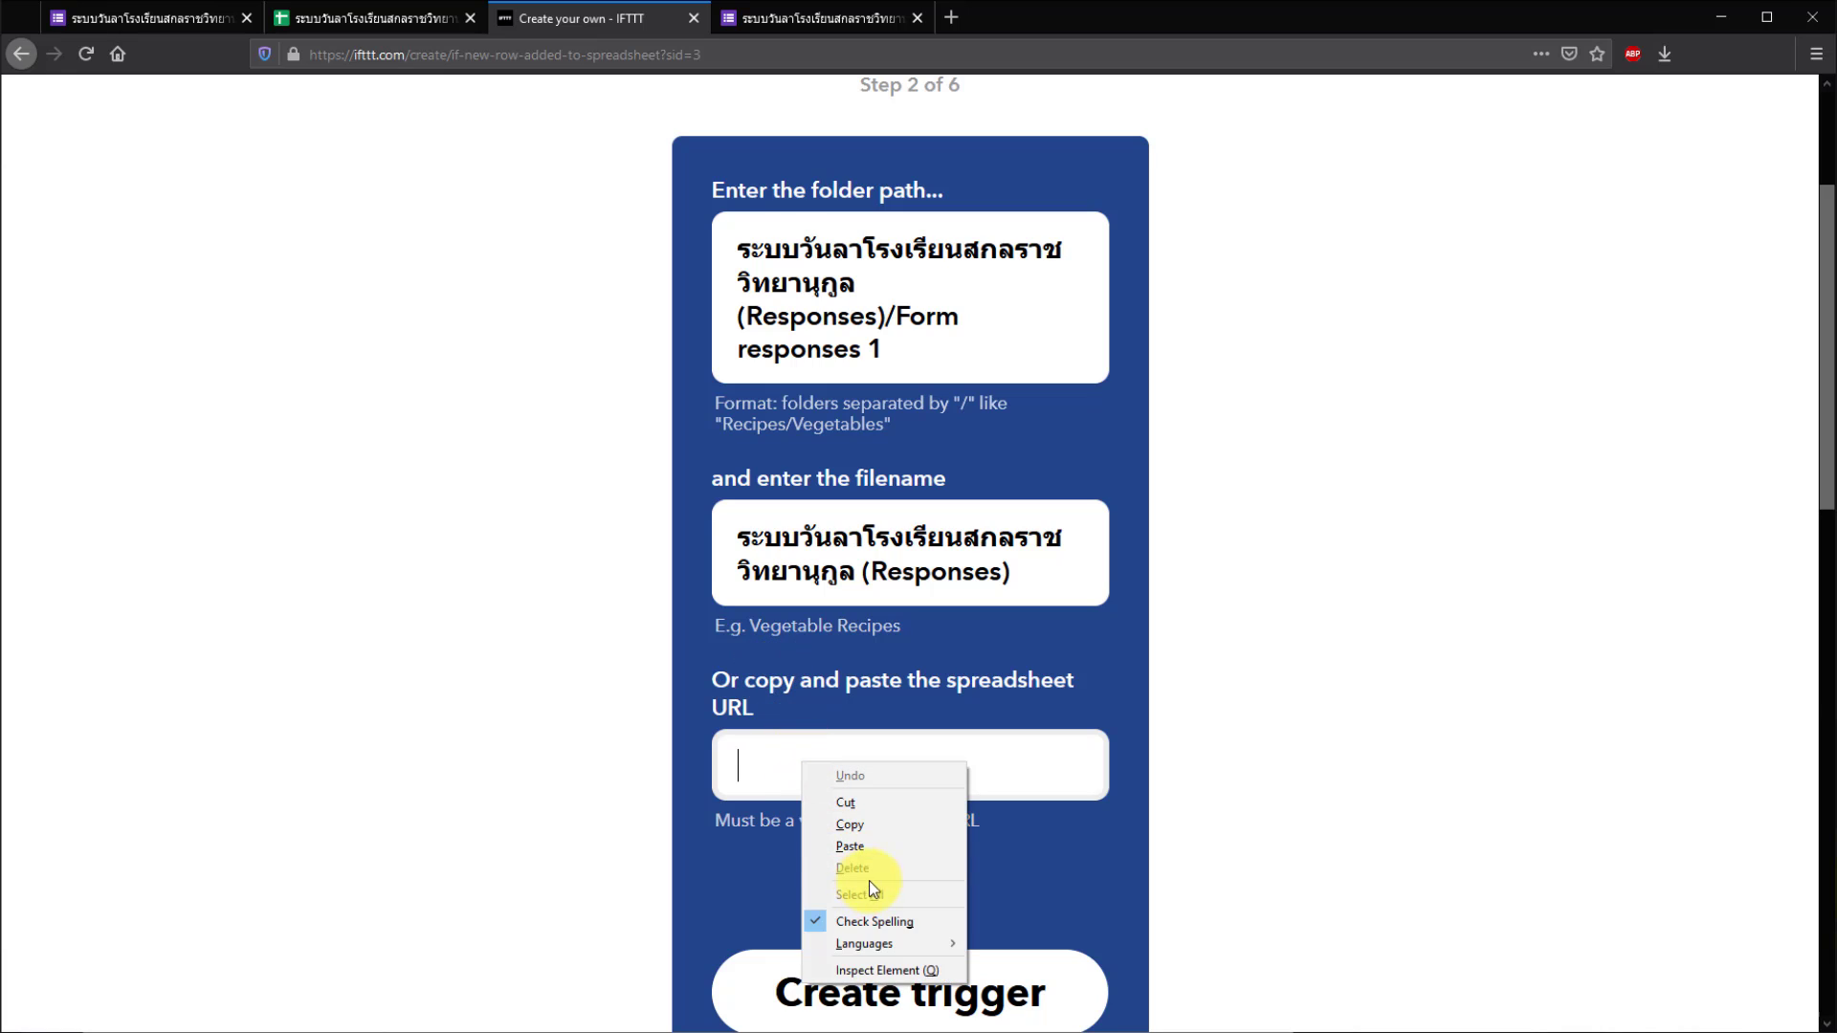
left_click(867, 846)
left_click(1332, 738)
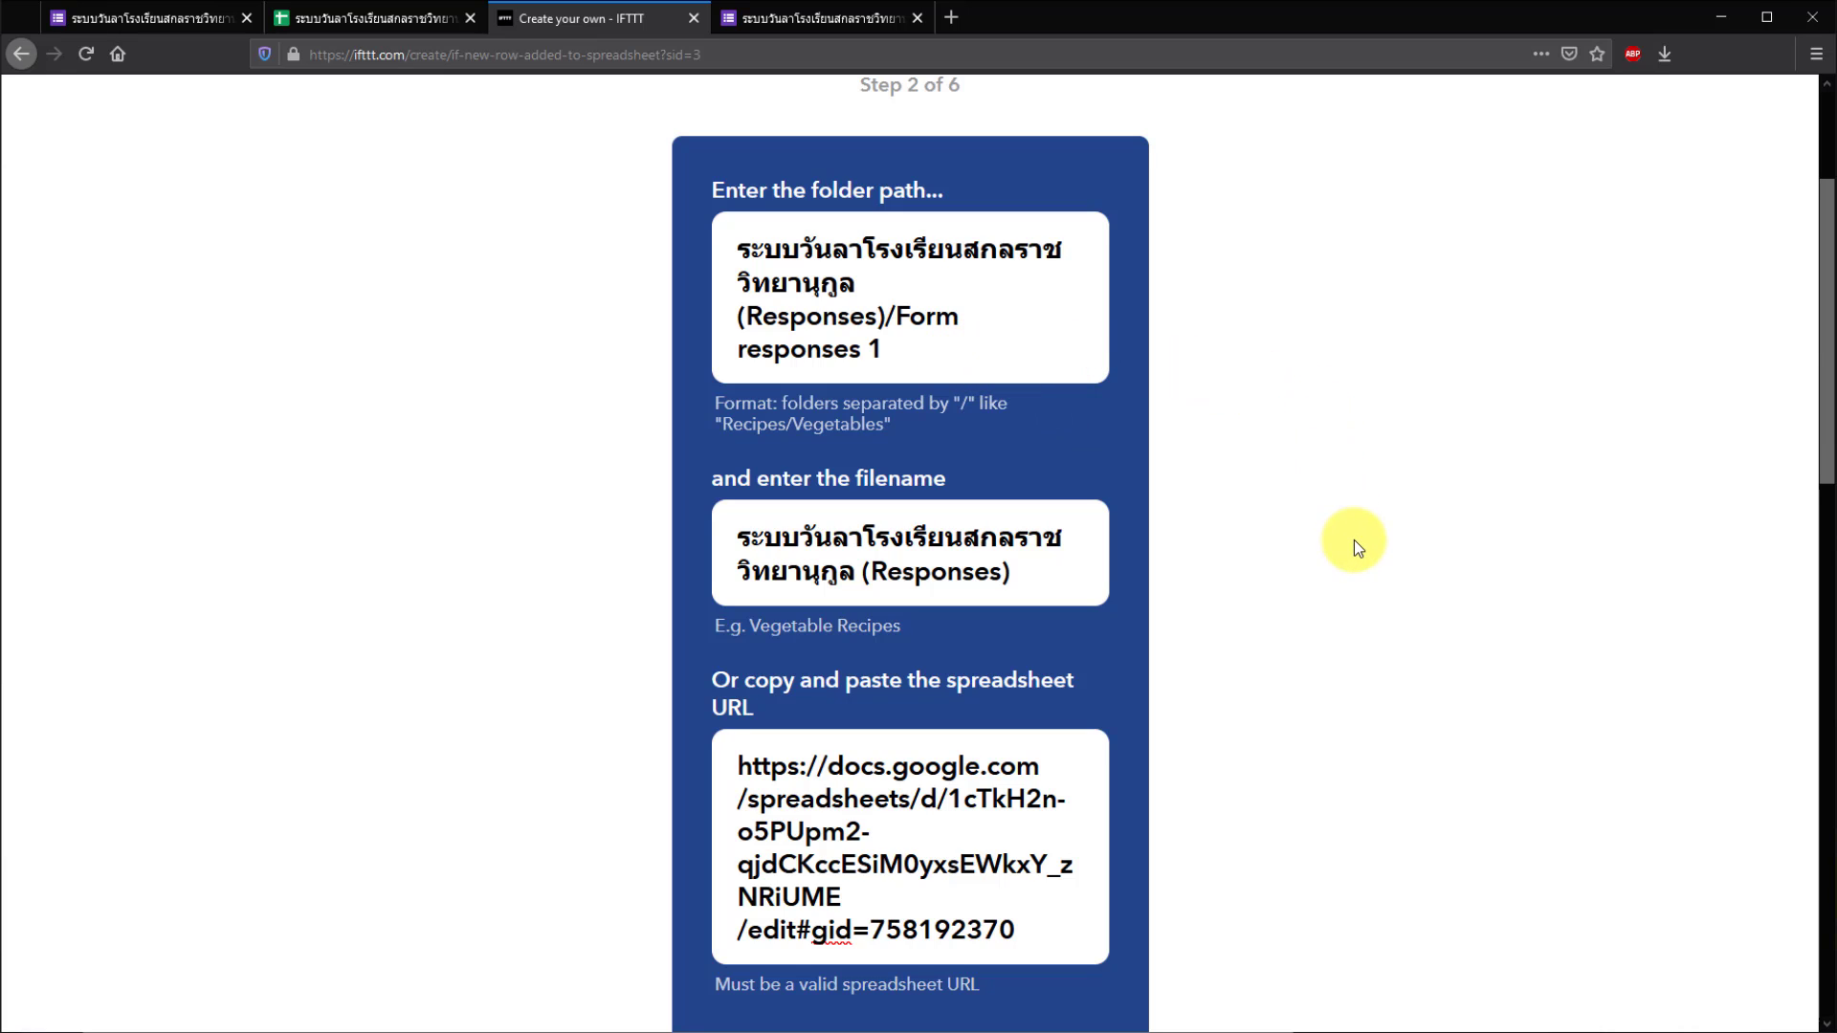
scroll(1353, 541, "down", 5)
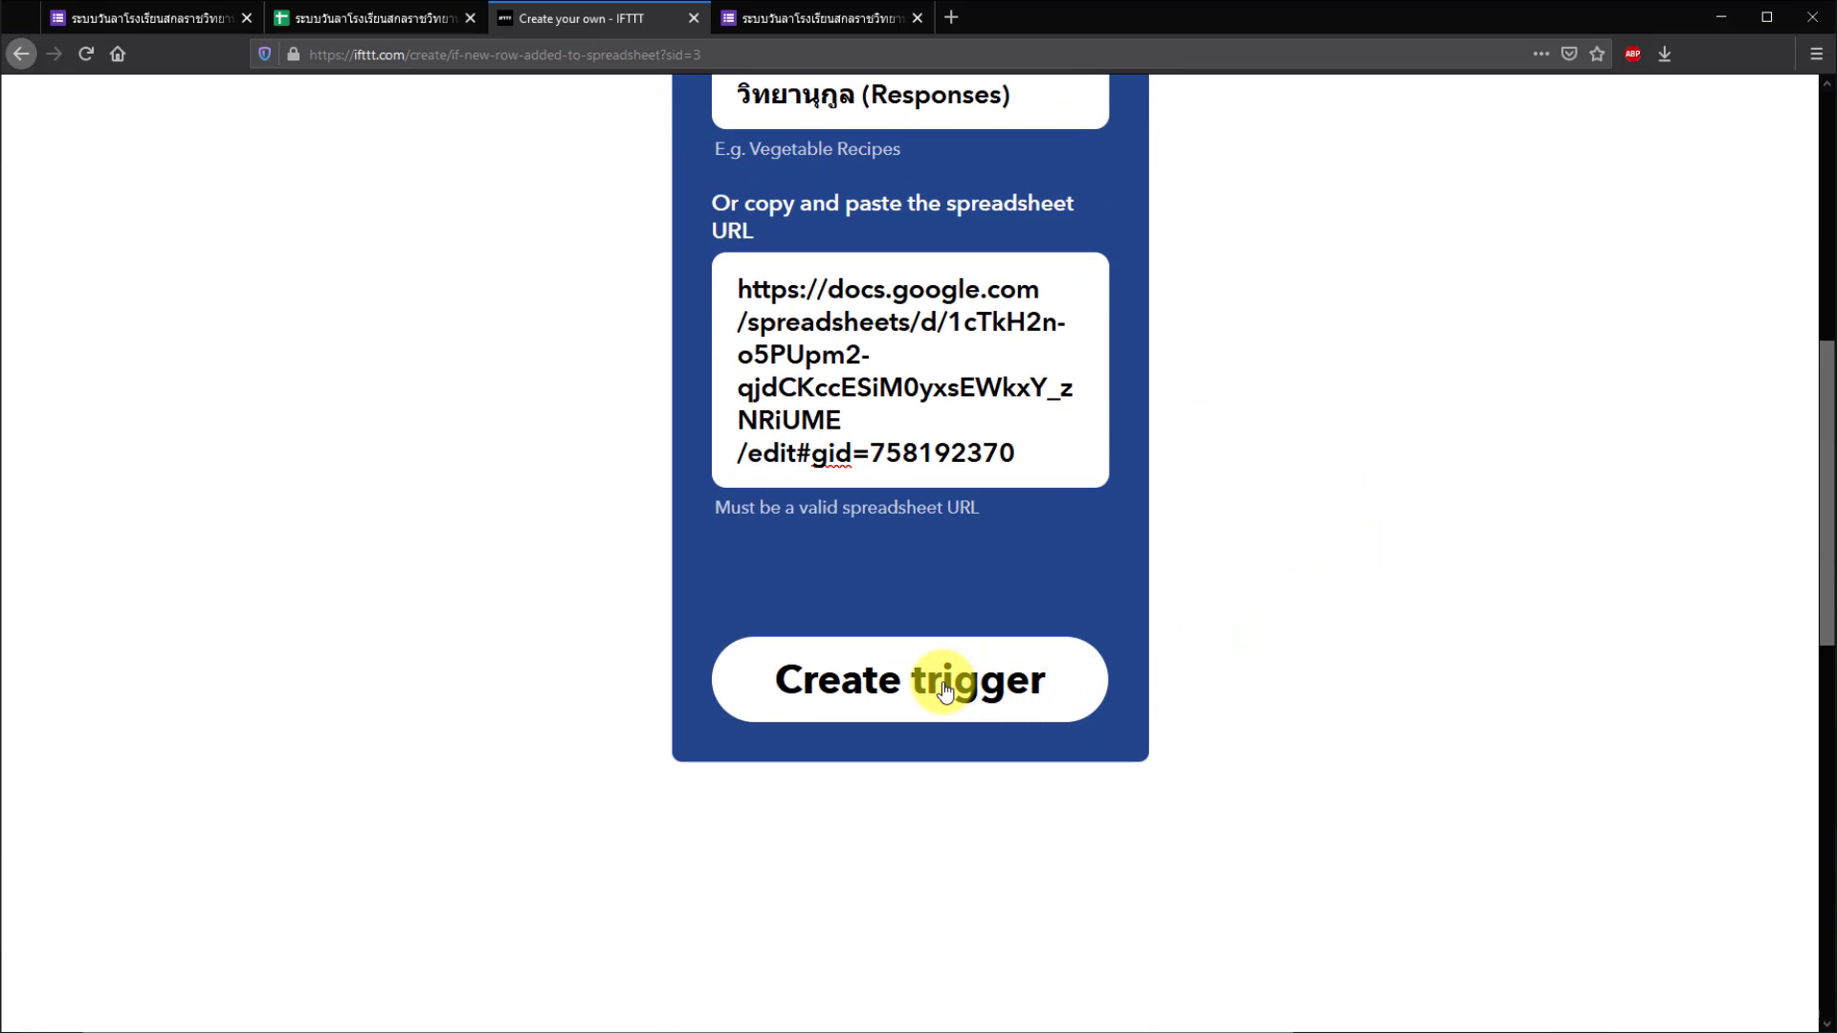
left_click(943, 676)
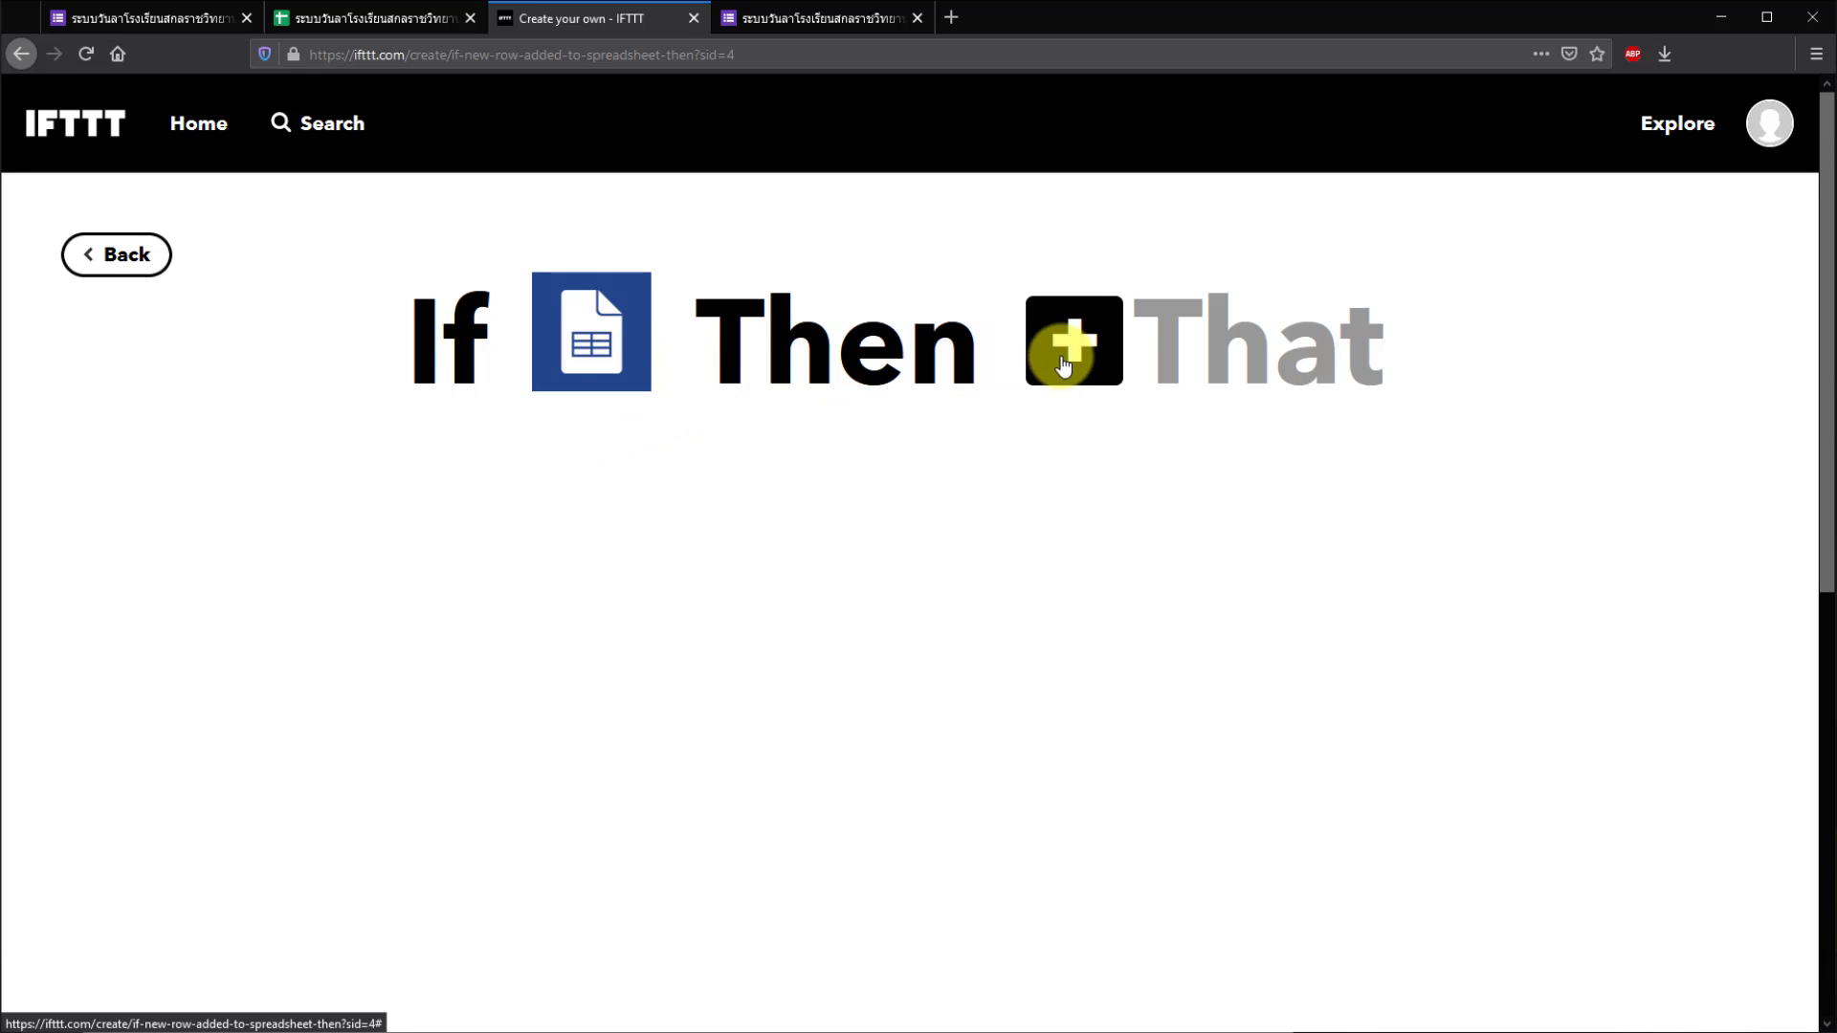
- Start adding the That action and search the action services for 'lin'
left_click(1130, 342)
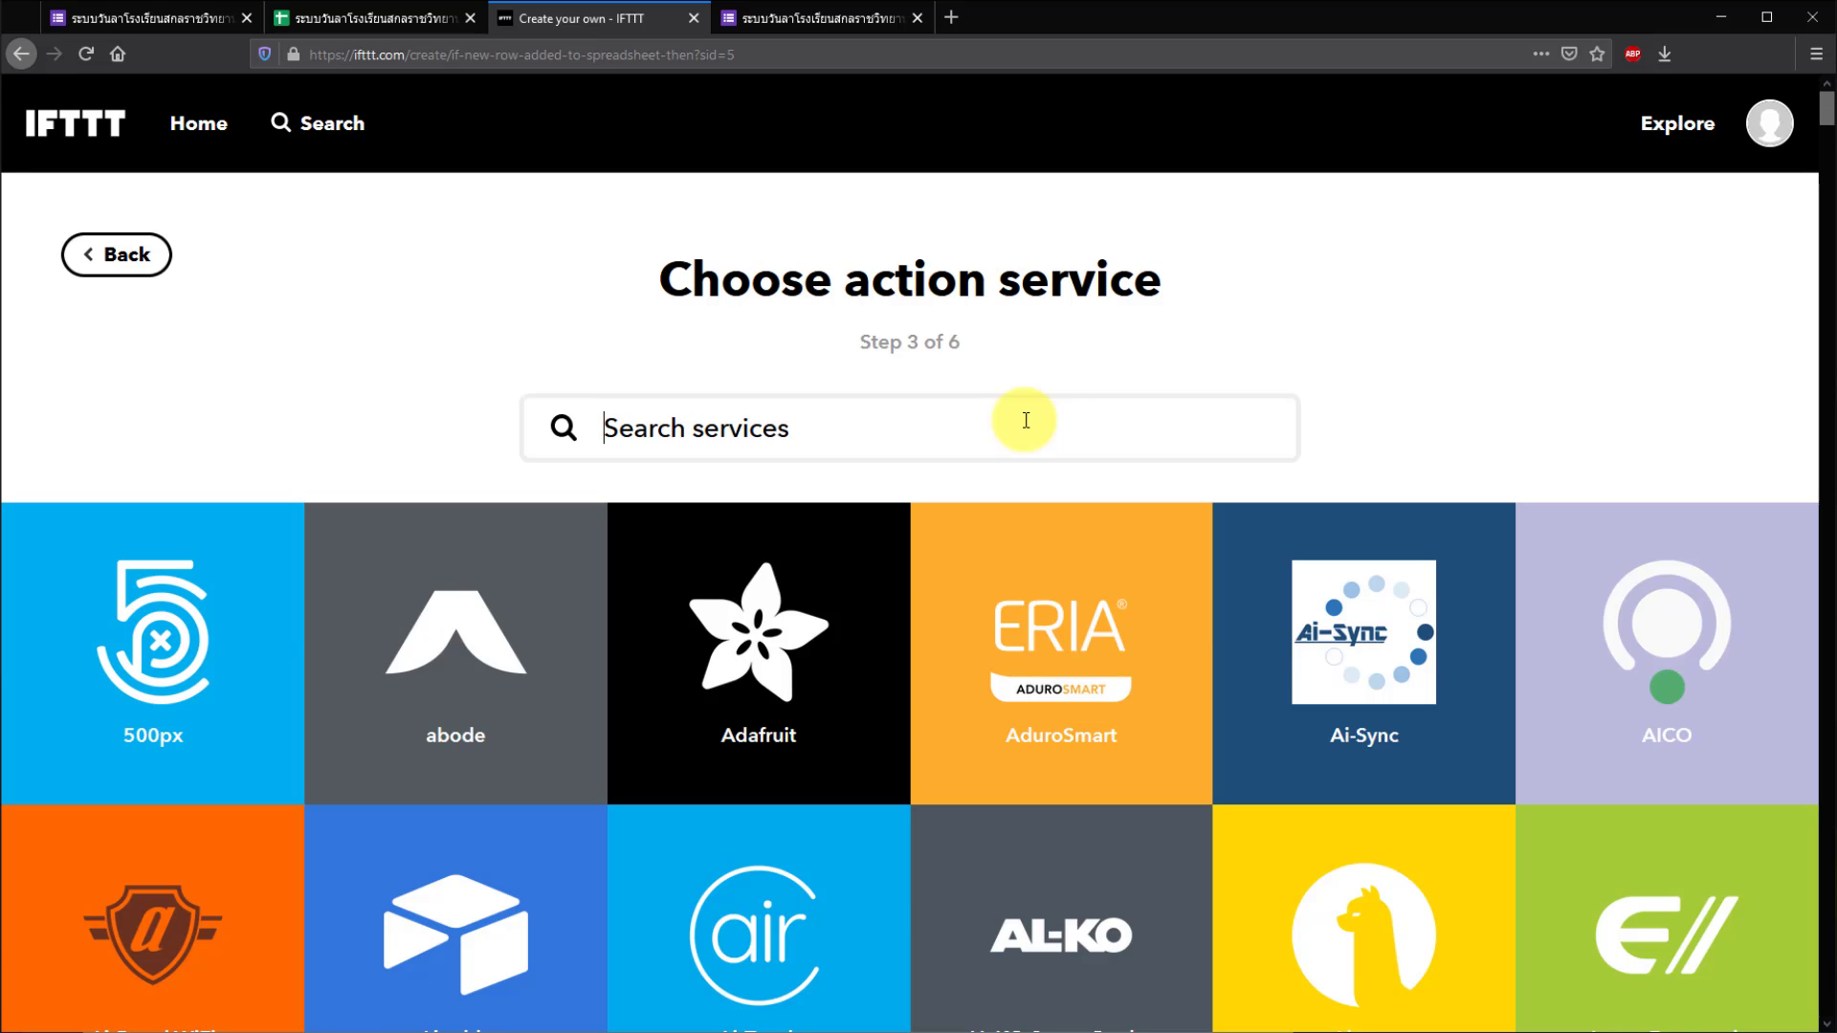
type("li")
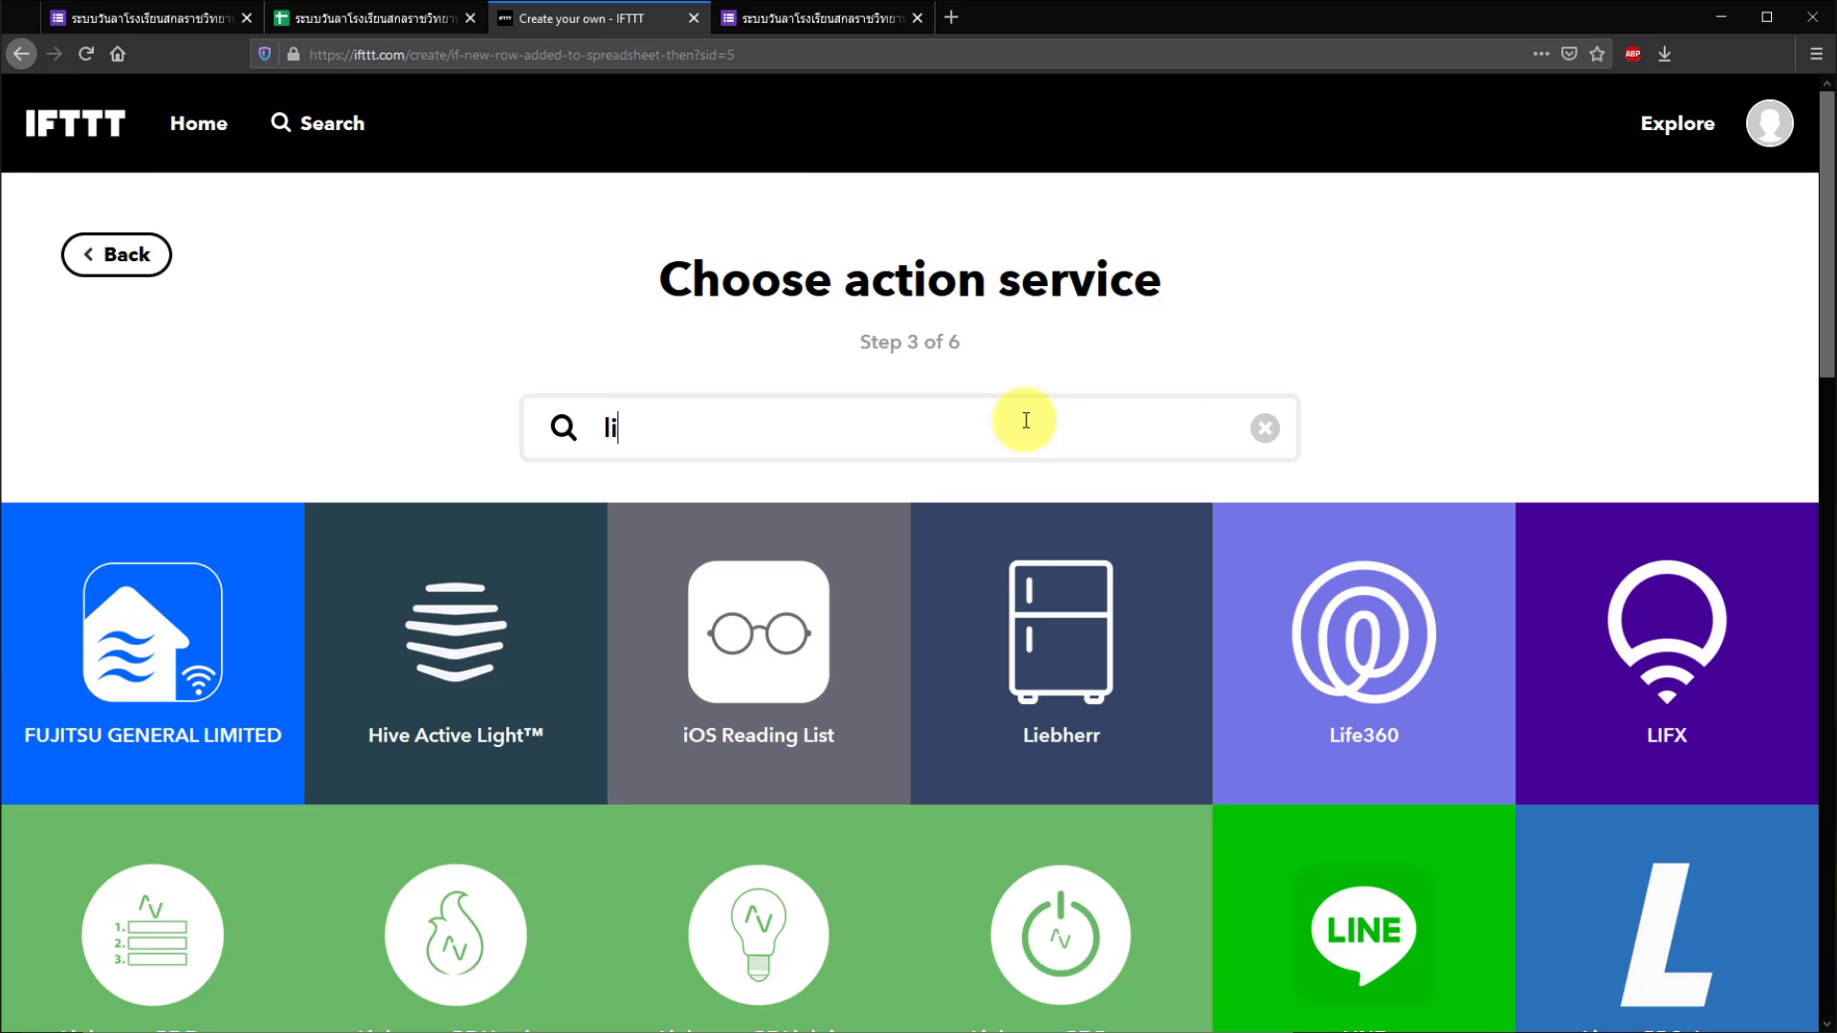
type("n")
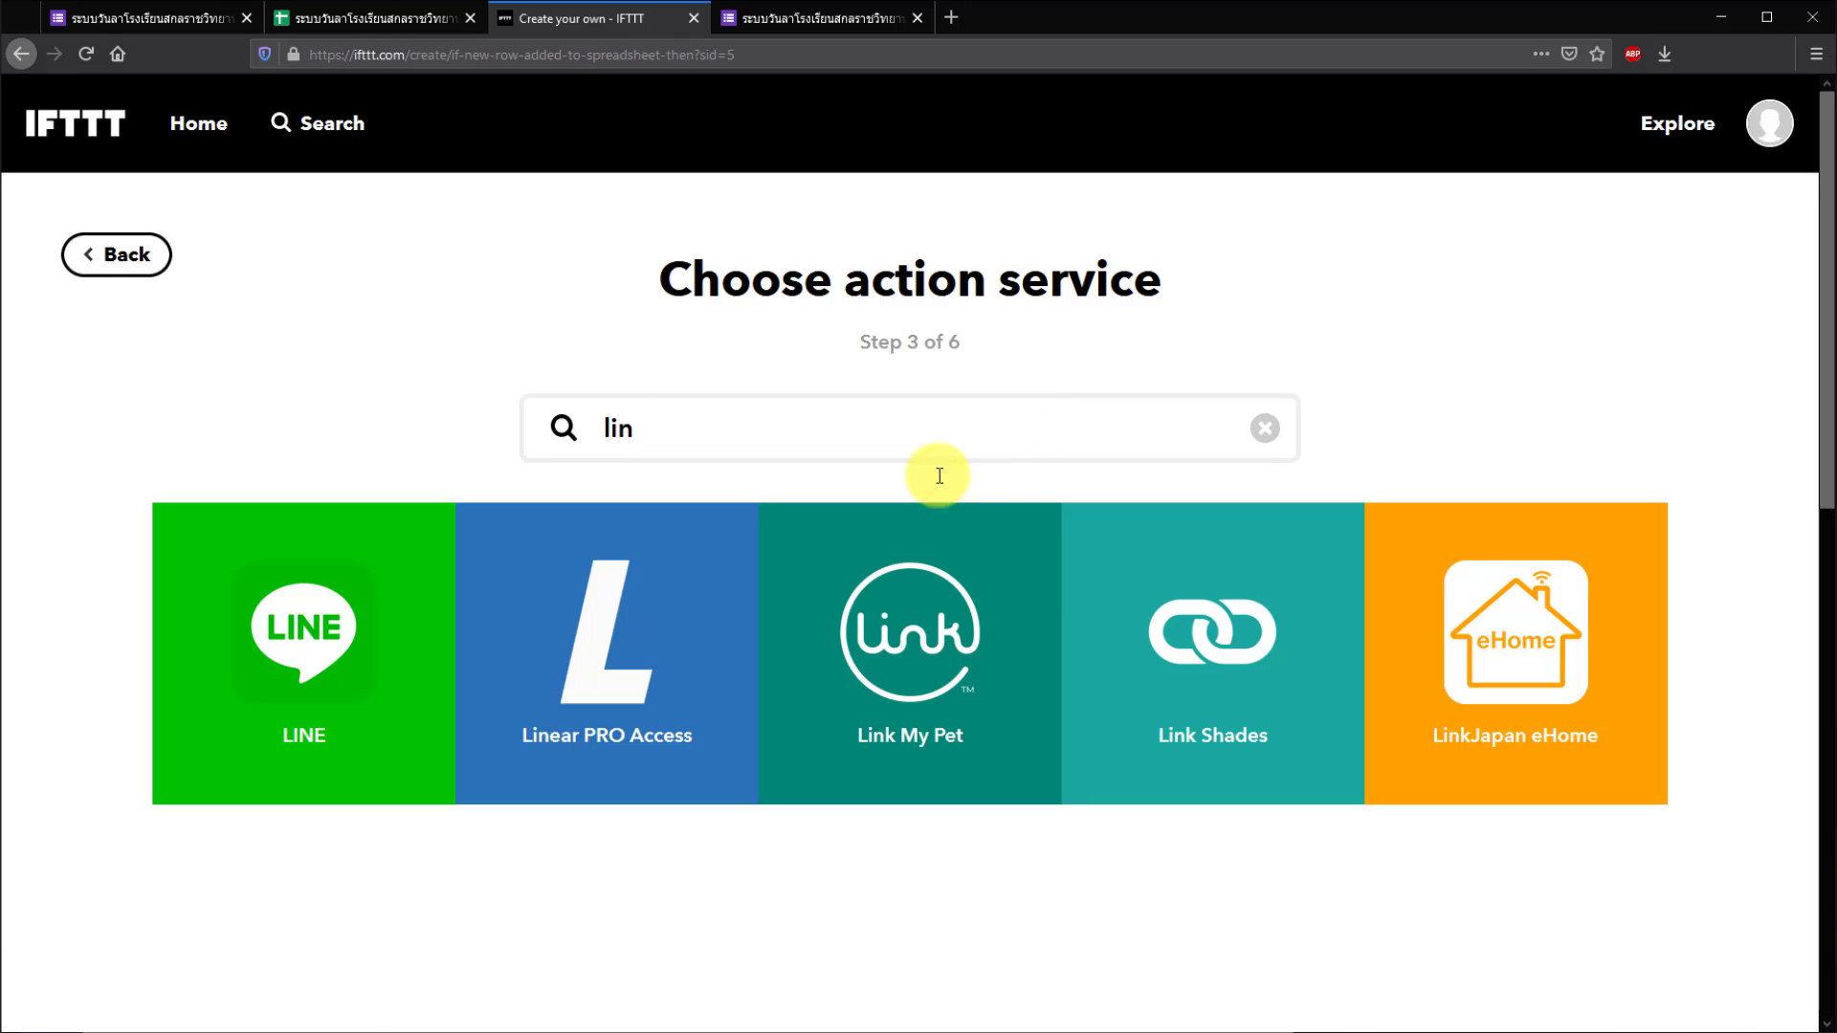
- Select the LINE service and log in with the LINE account e-mail and password
left_click(309, 714)
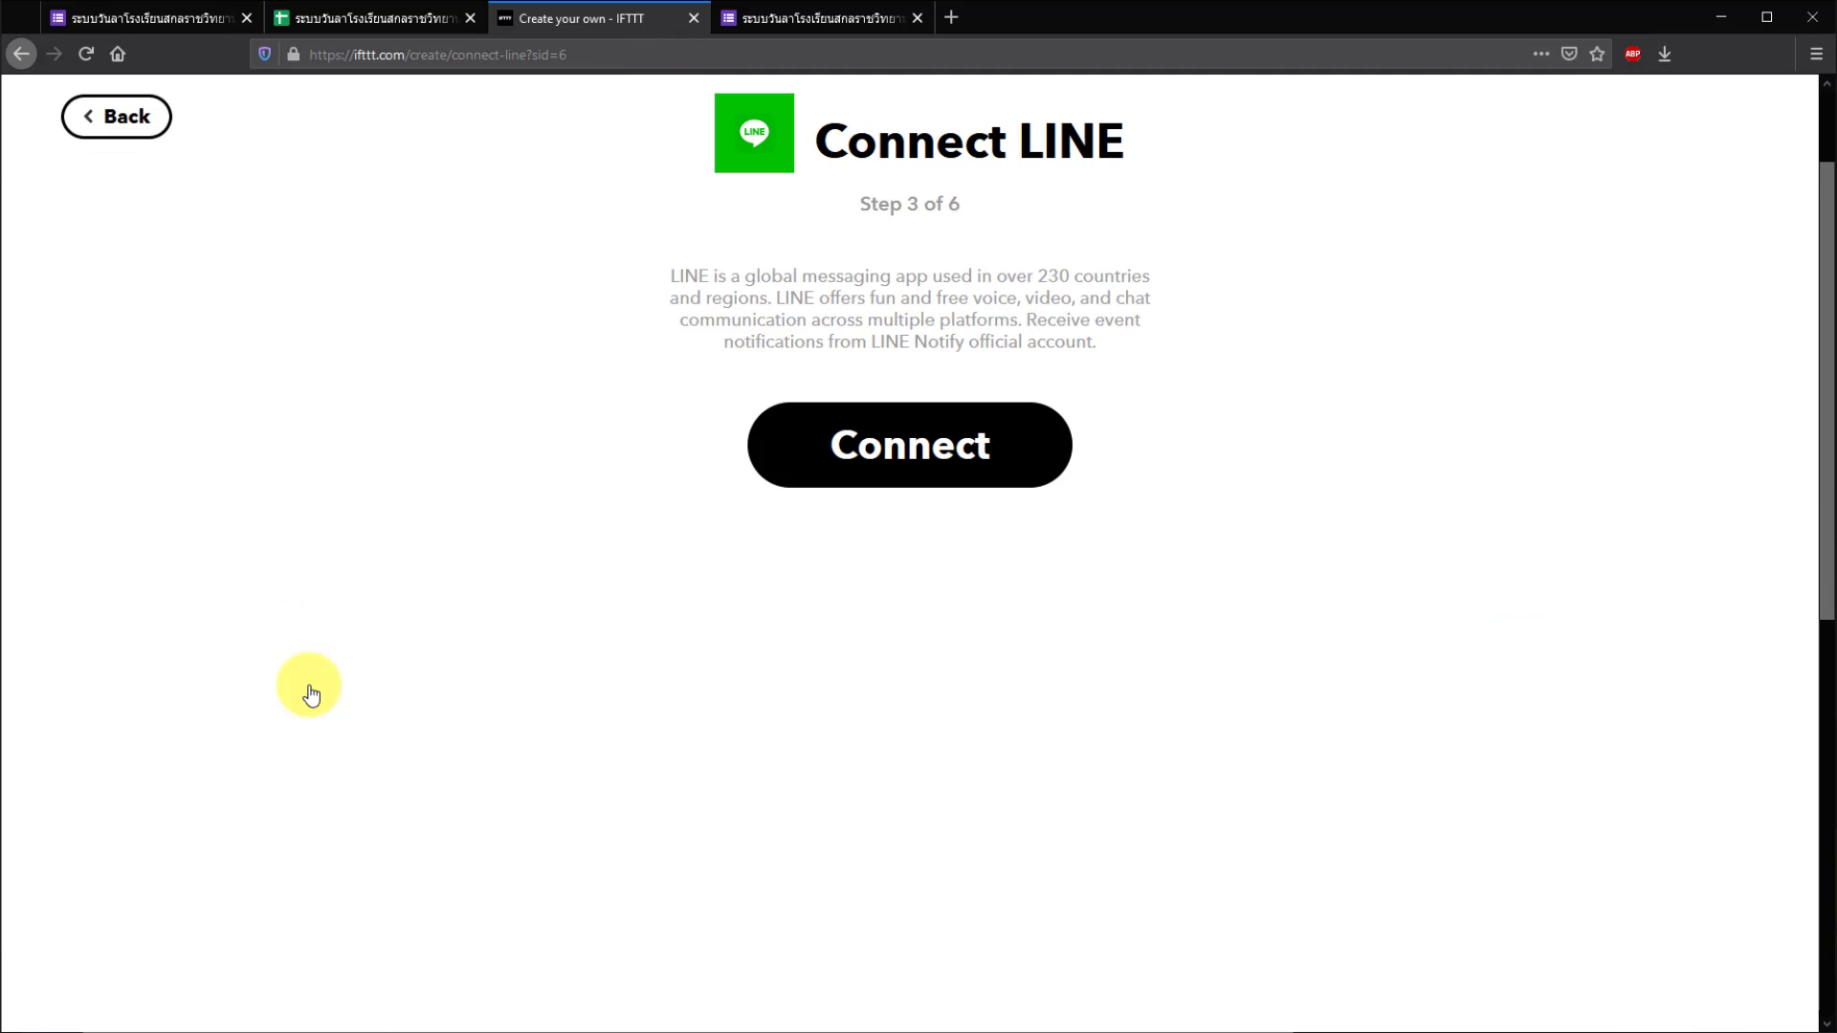
left_click(976, 455)
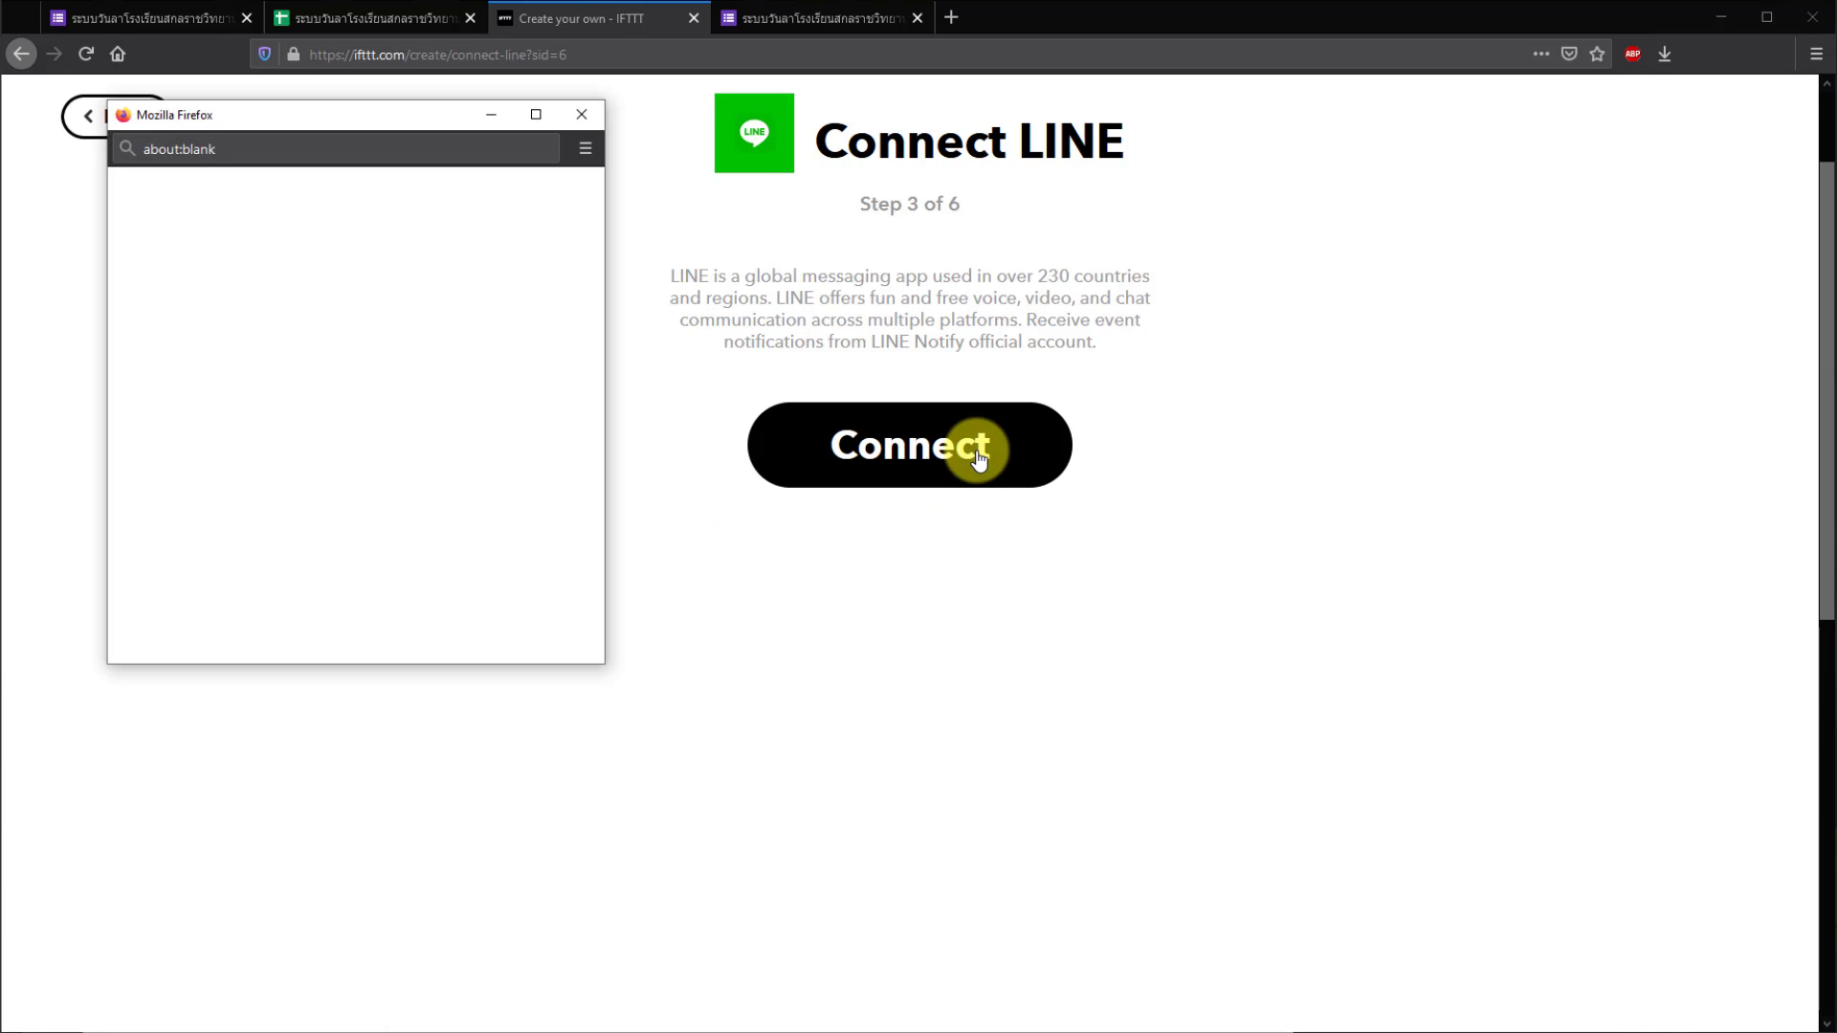
left_click(337, 389)
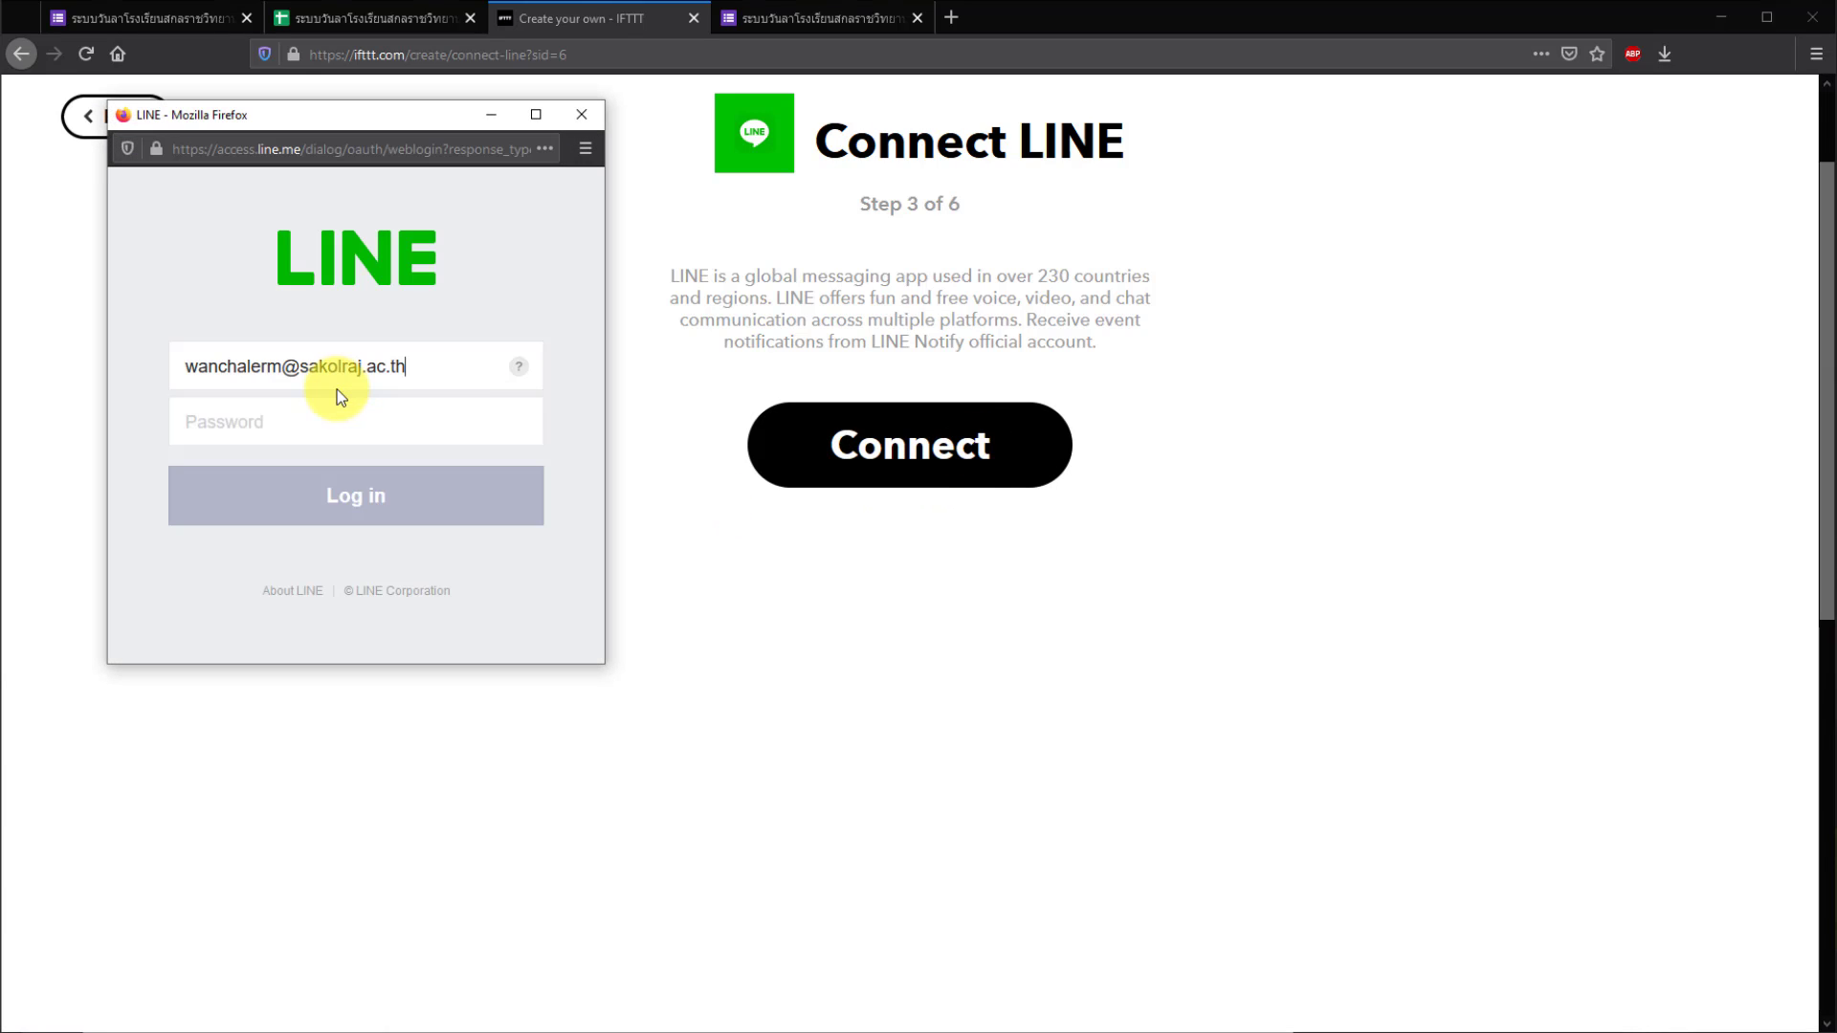
left_click(276, 415)
type("p••••••••••••")
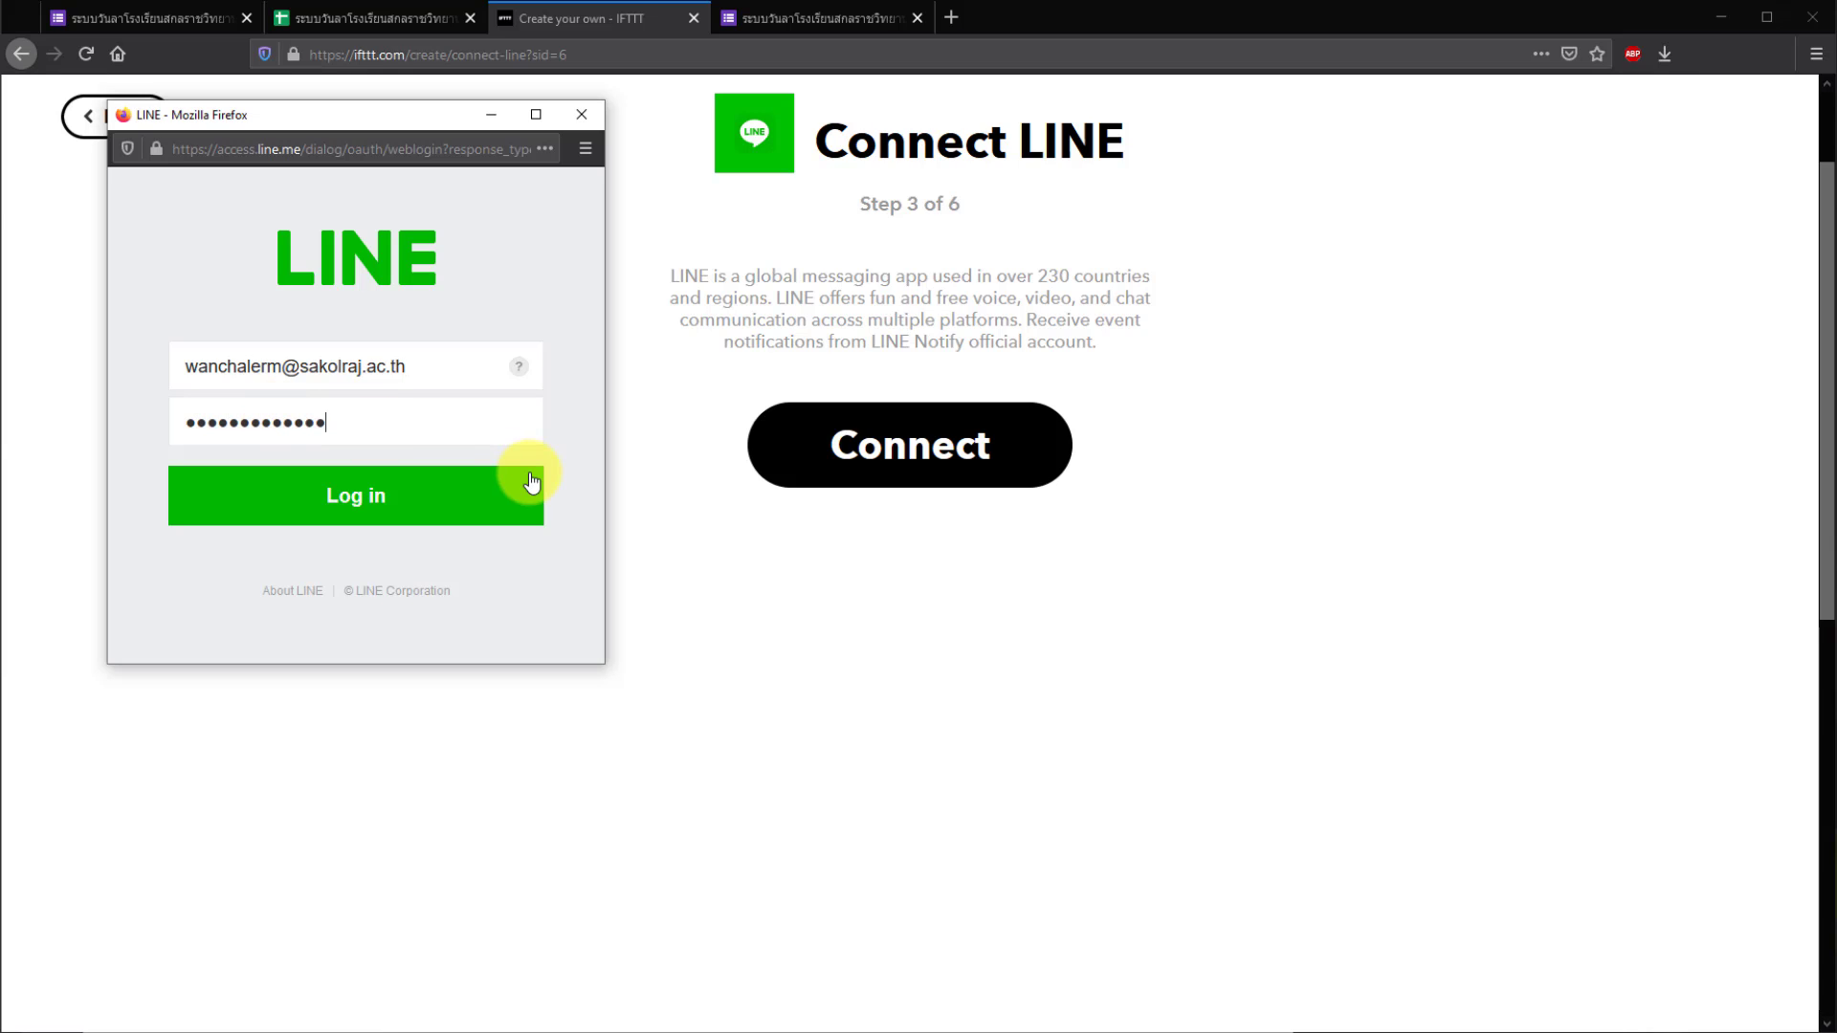
left_click(471, 513)
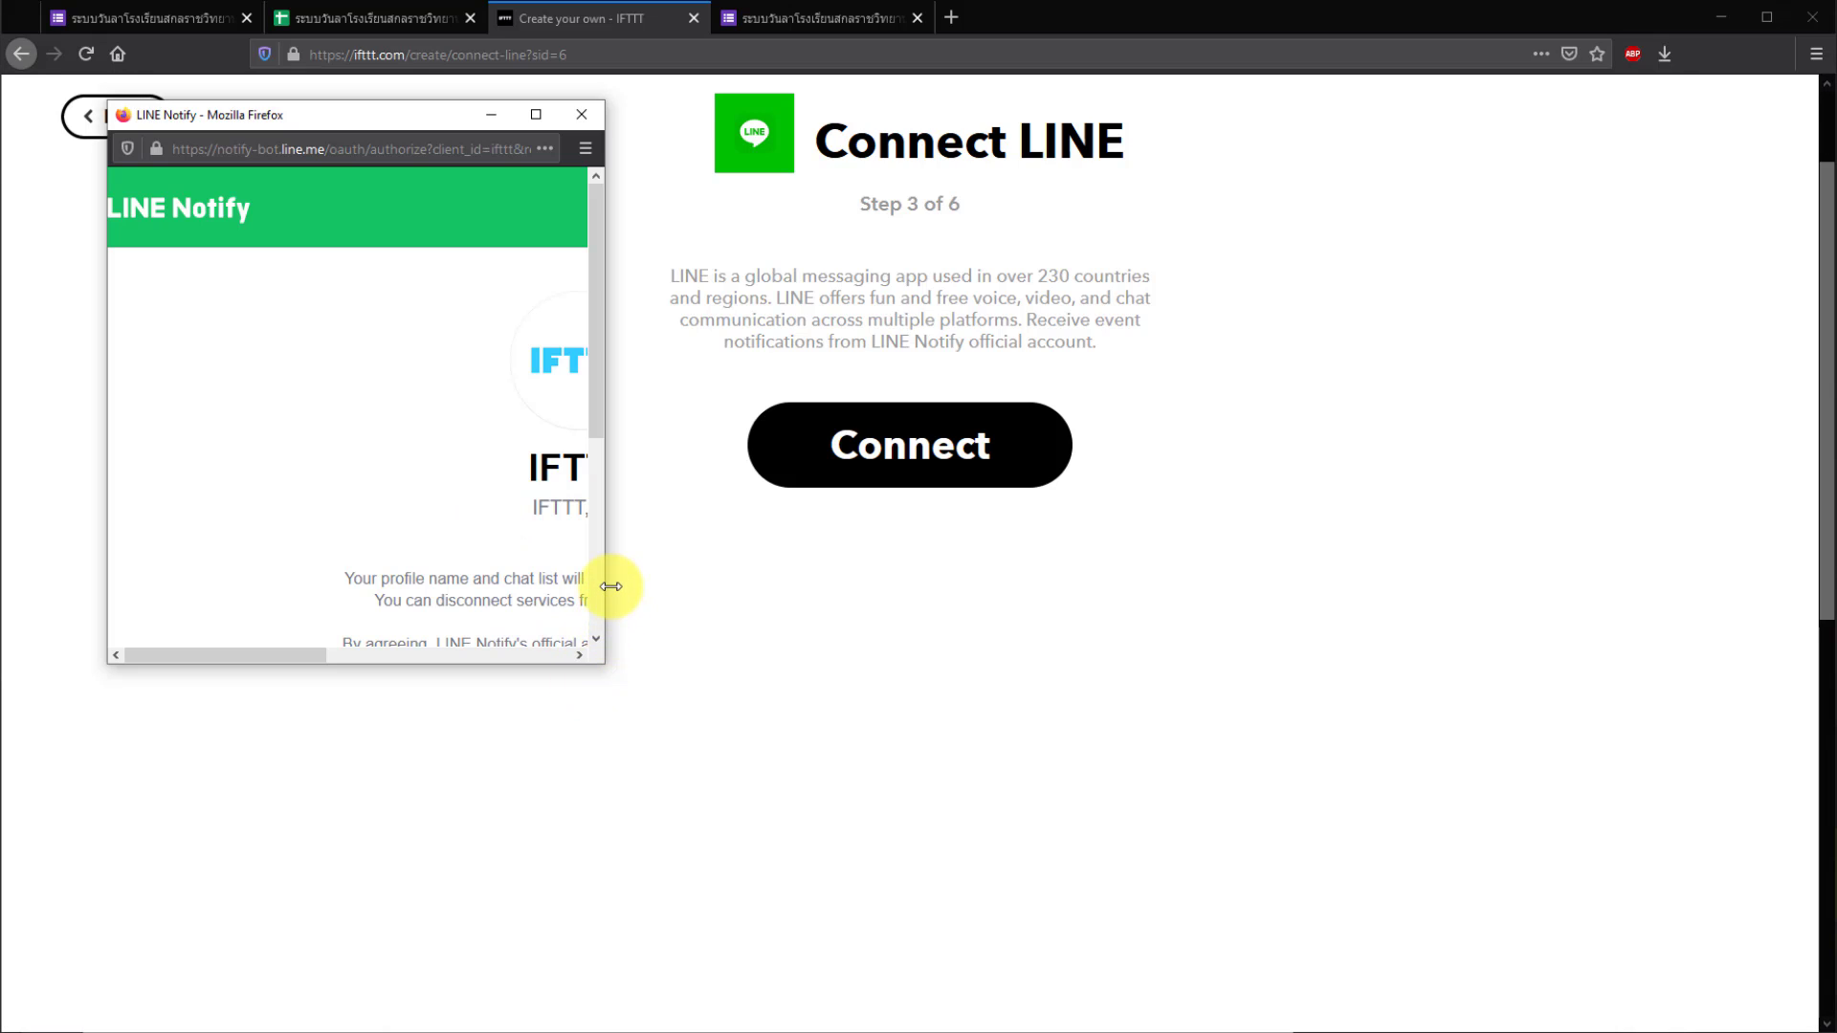
- Agree to connect LINE Notify to IFTTT
left_click_drag(606, 583, 851, 578)
scroll(710, 512, "down", 3)
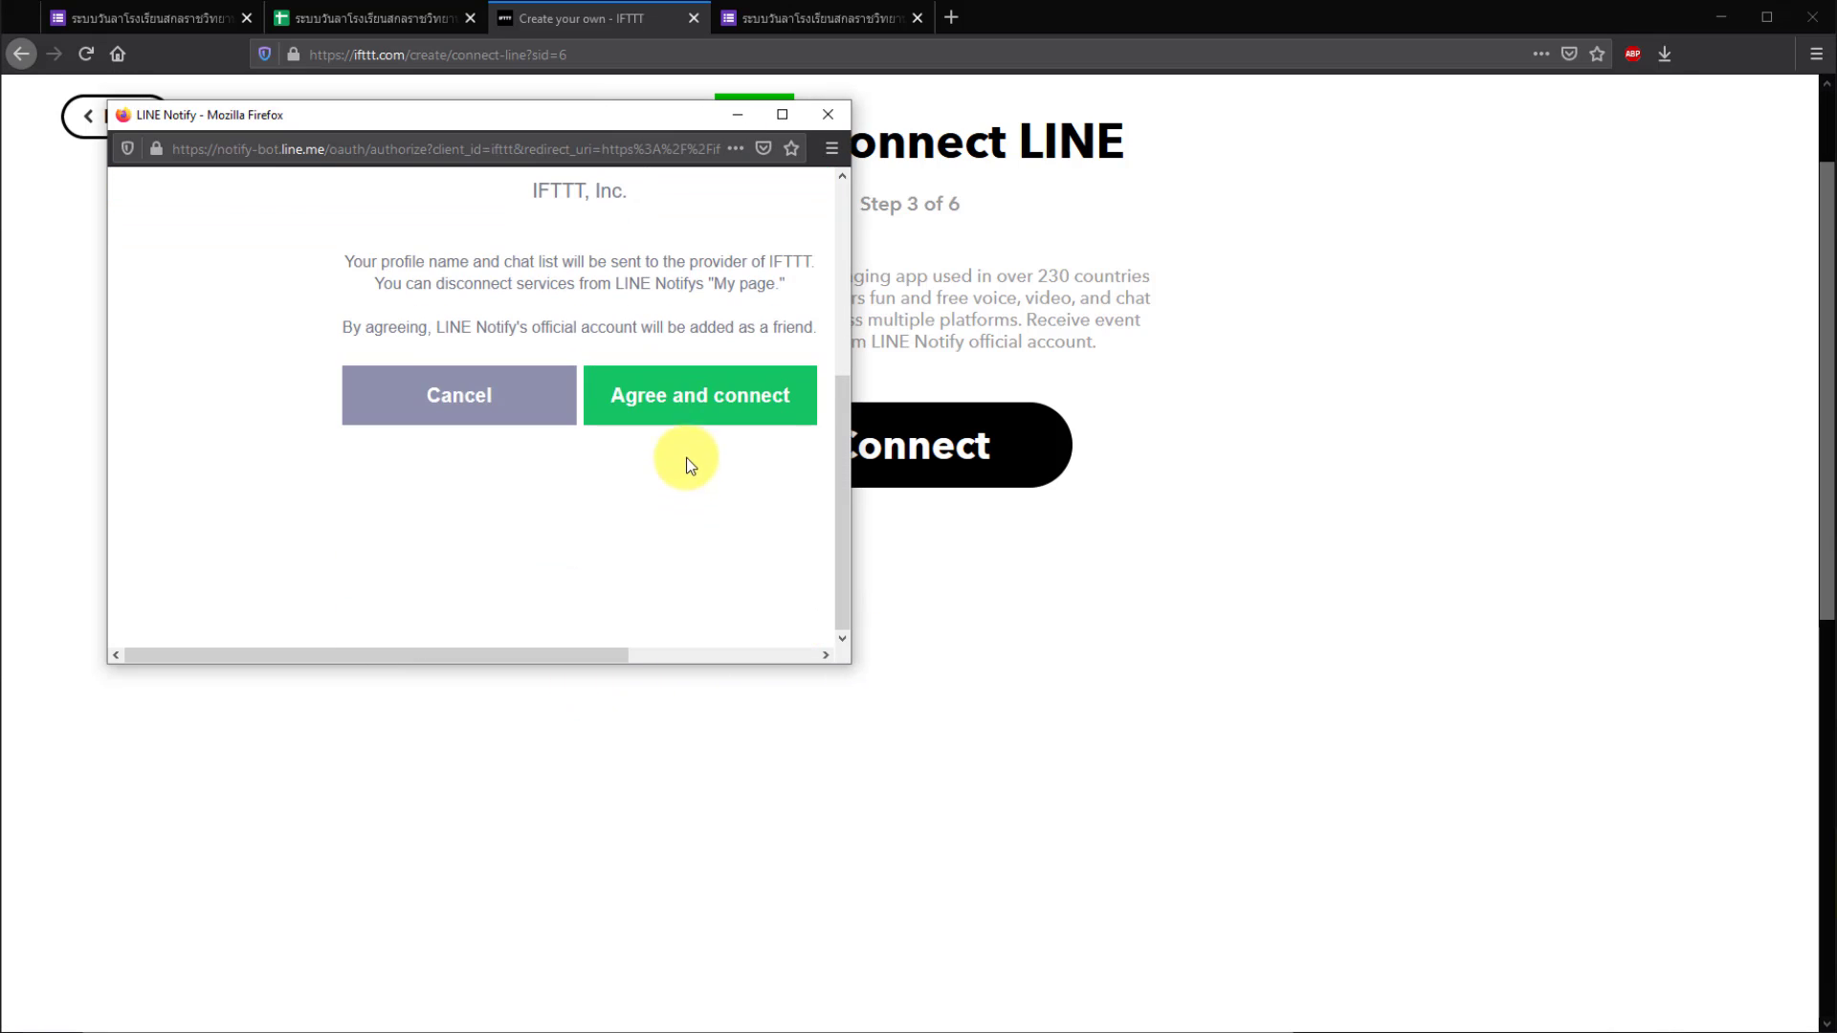
left_click(698, 412)
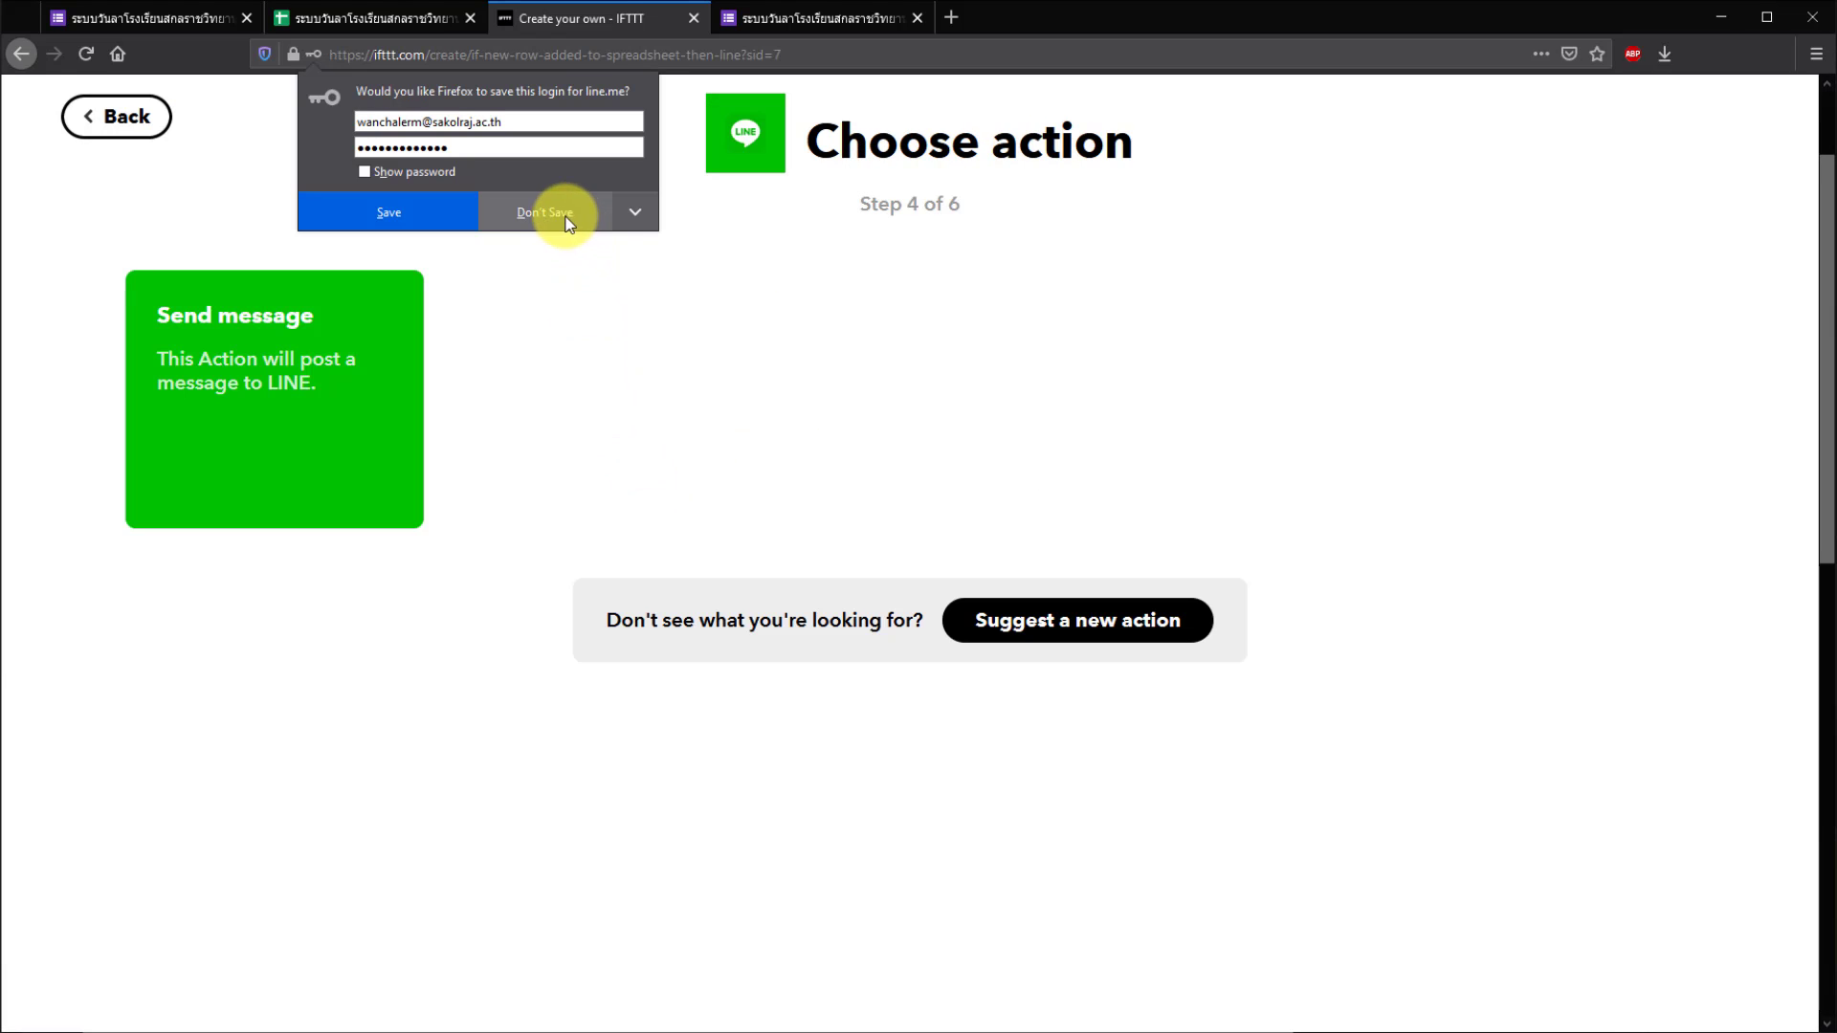
- Choose the Send message action with the ทีมงานบันทึกลงเวลา group as recipient, not saving the LINE login
left_click(566, 220)
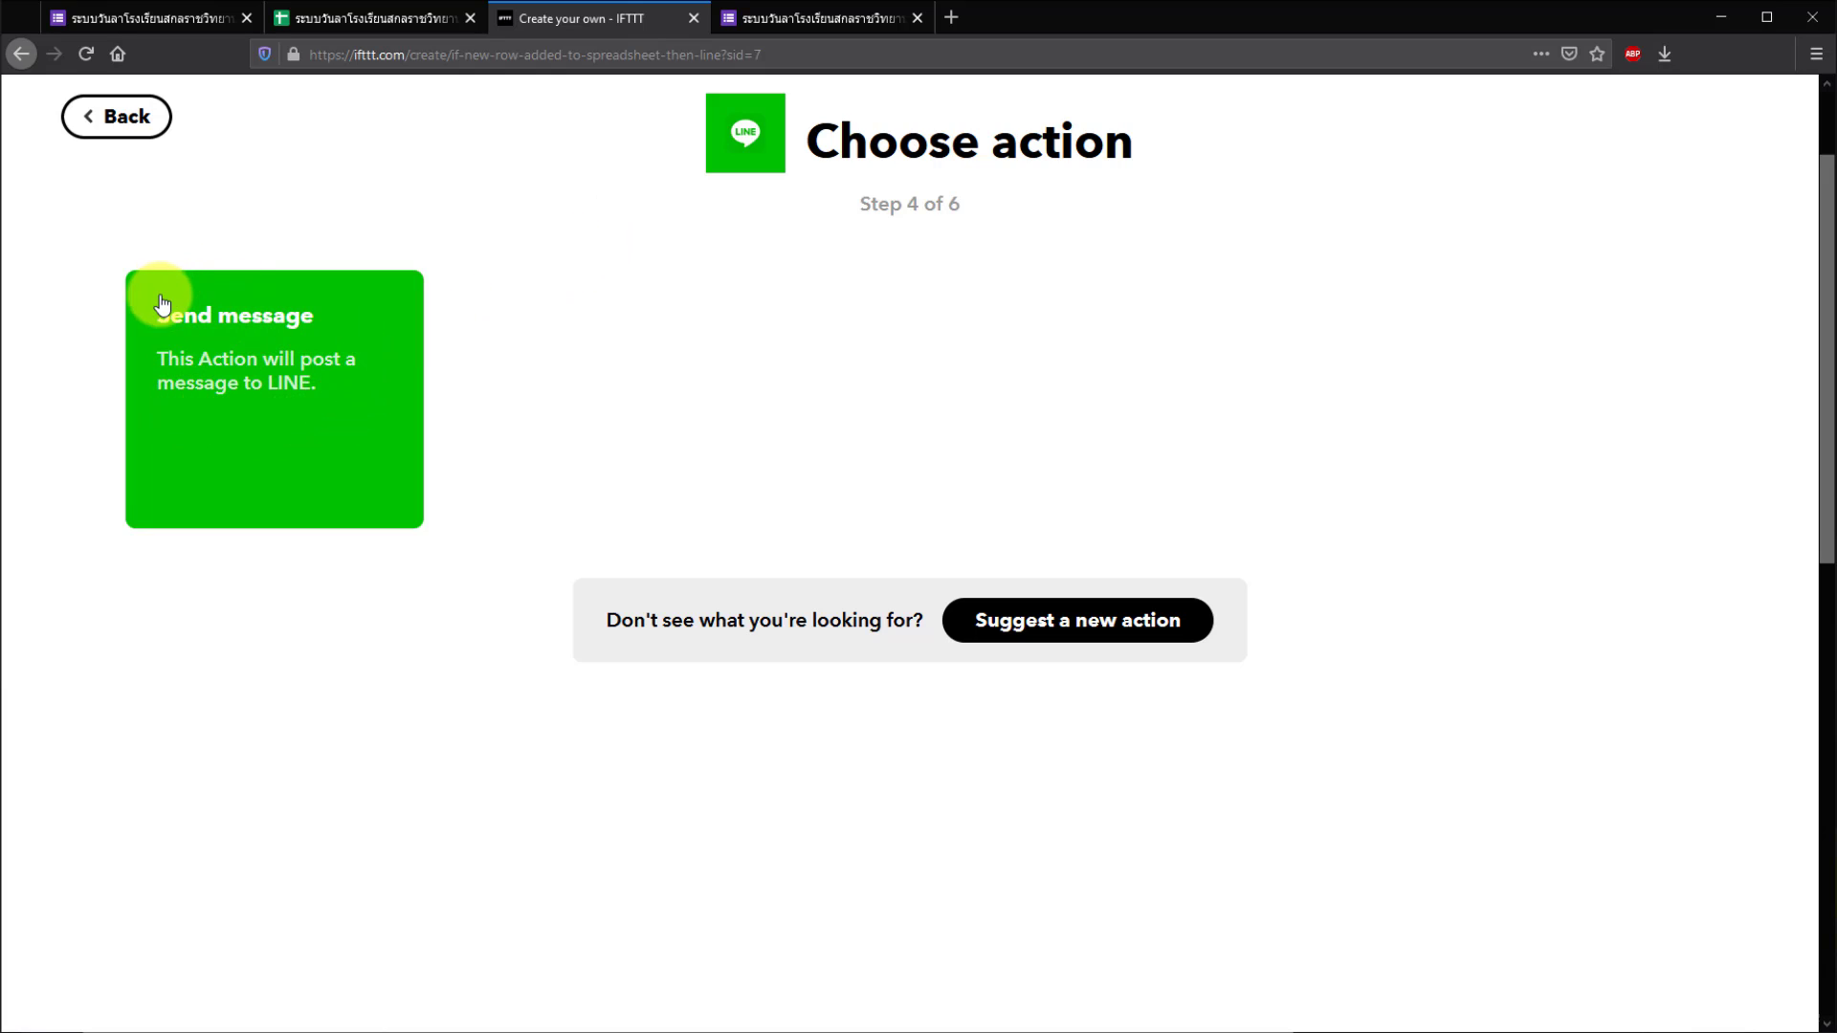
left_click(352, 442)
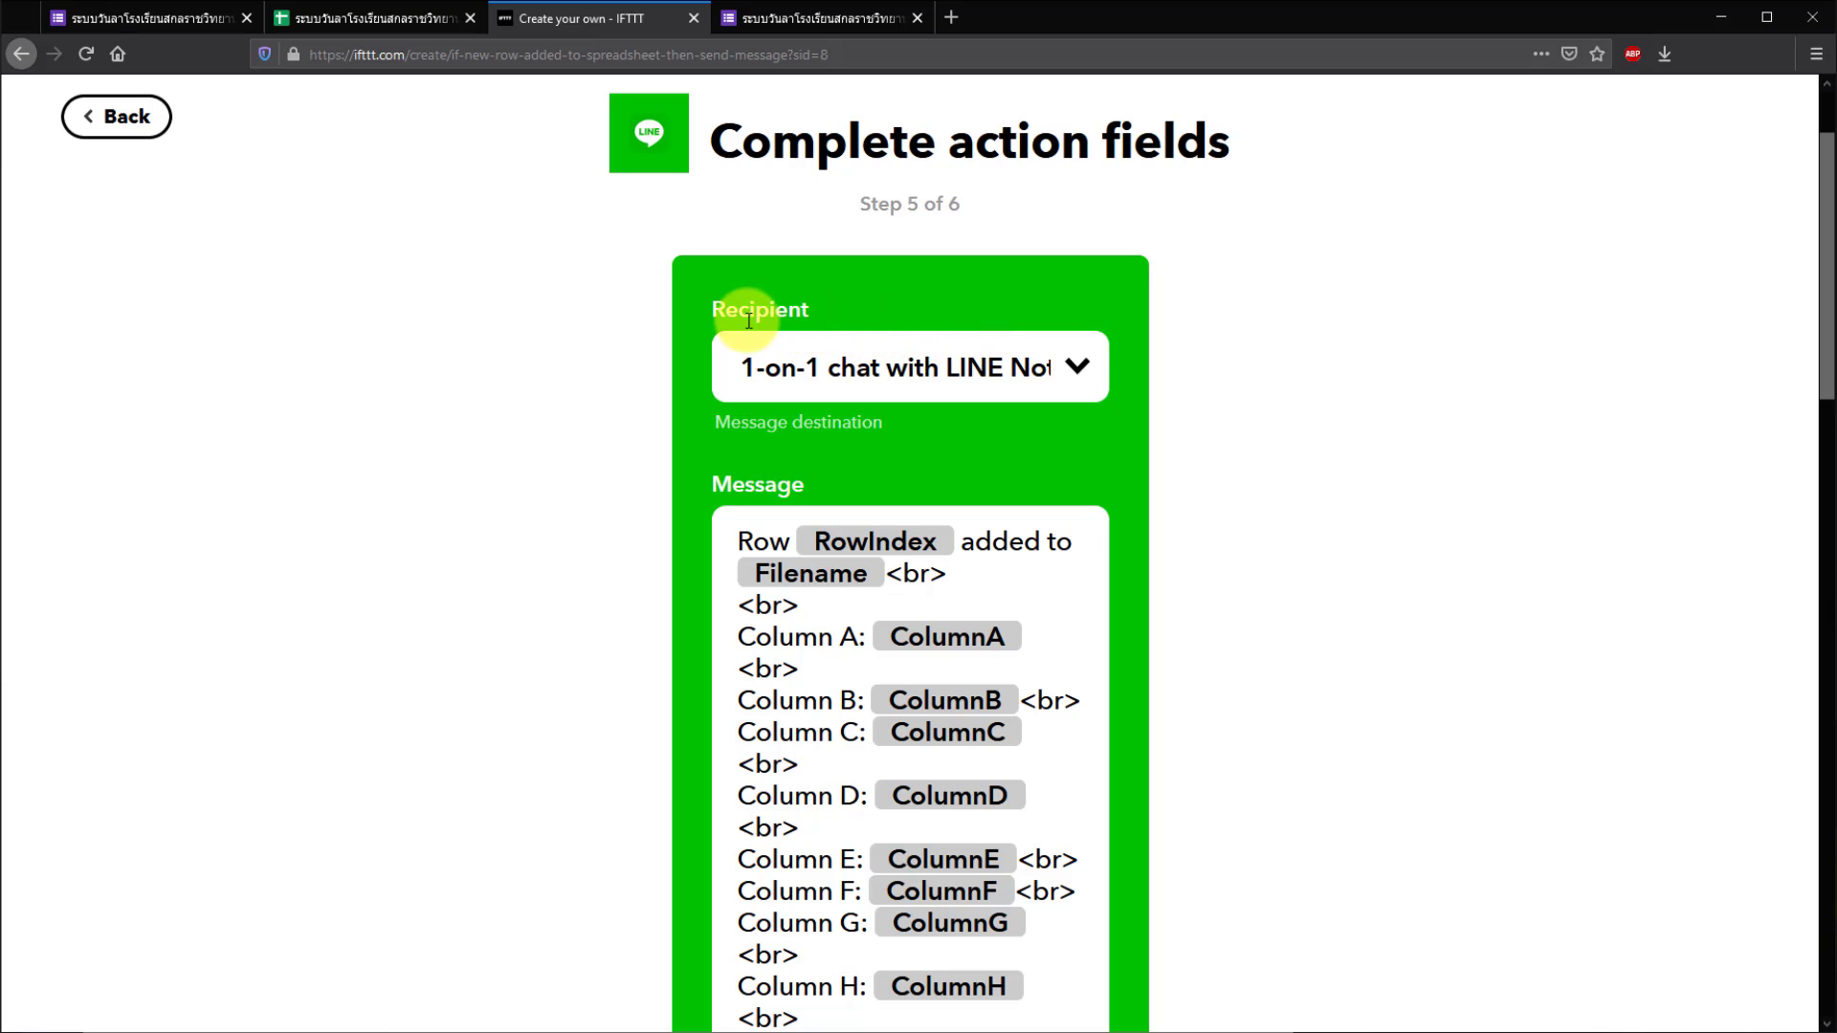
left_click(1079, 373)
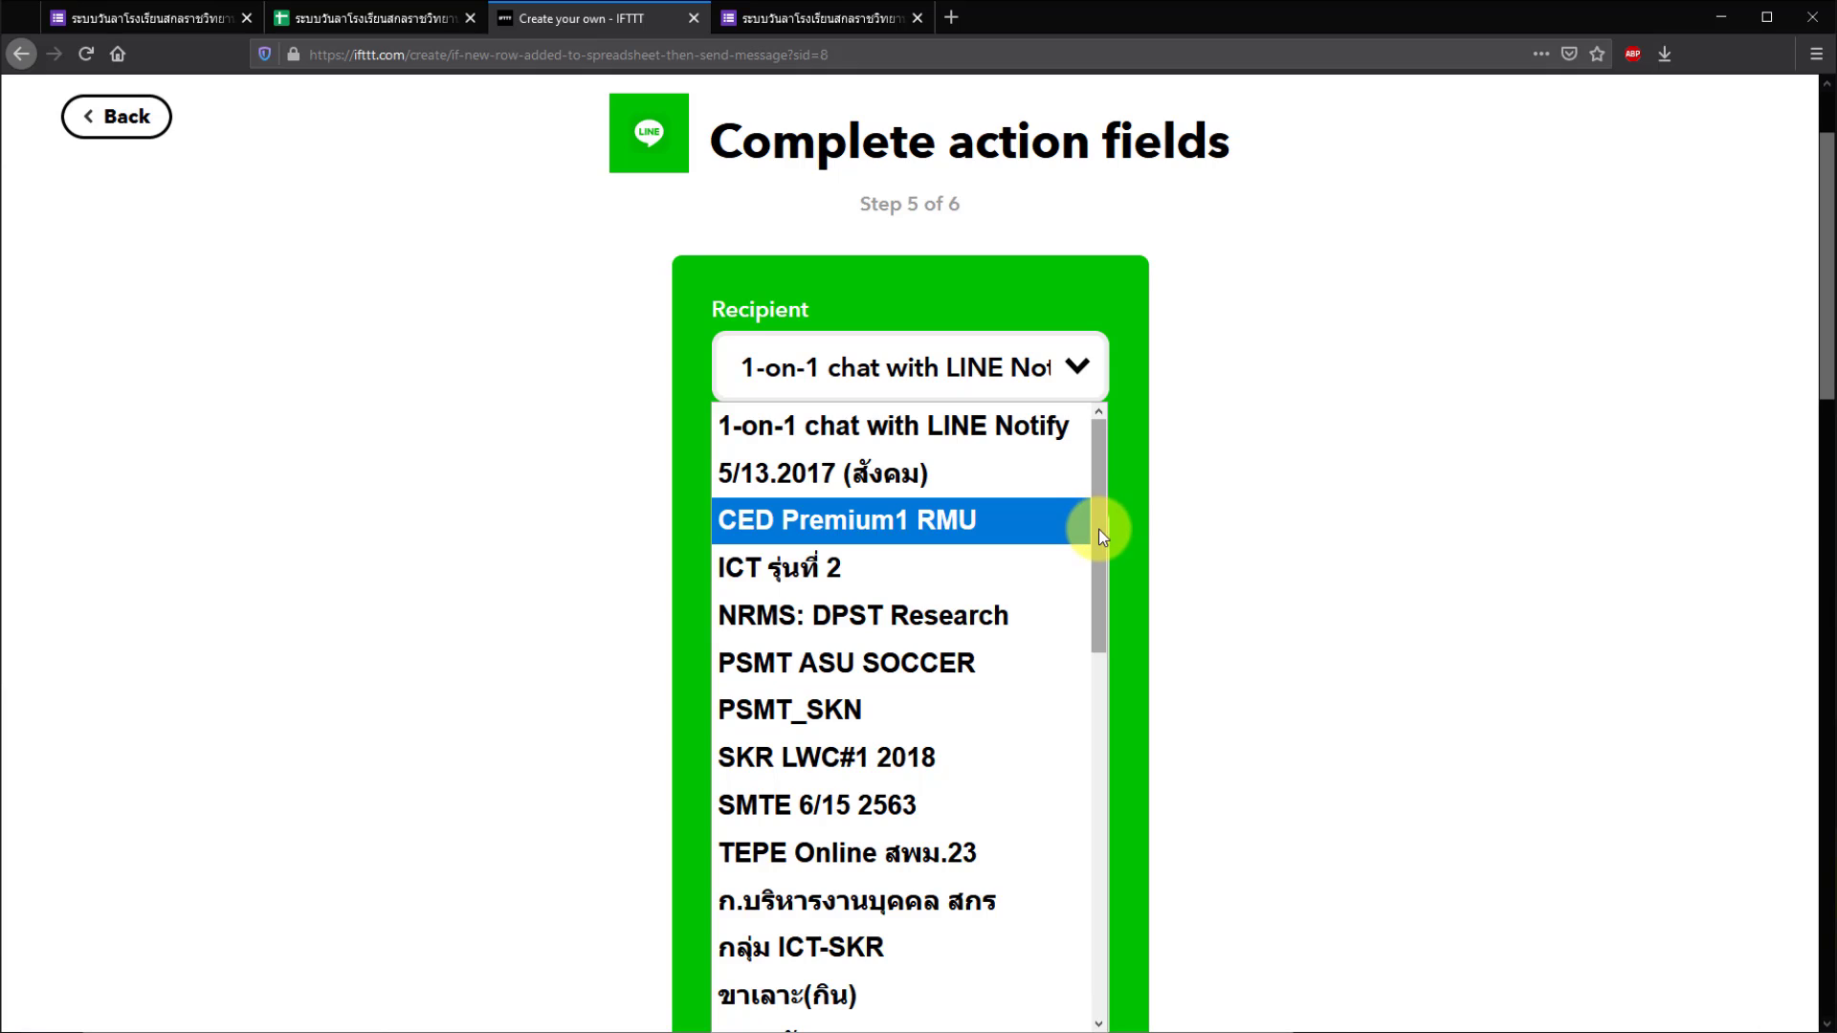
left_click_drag(1094, 537, 1150, 756)
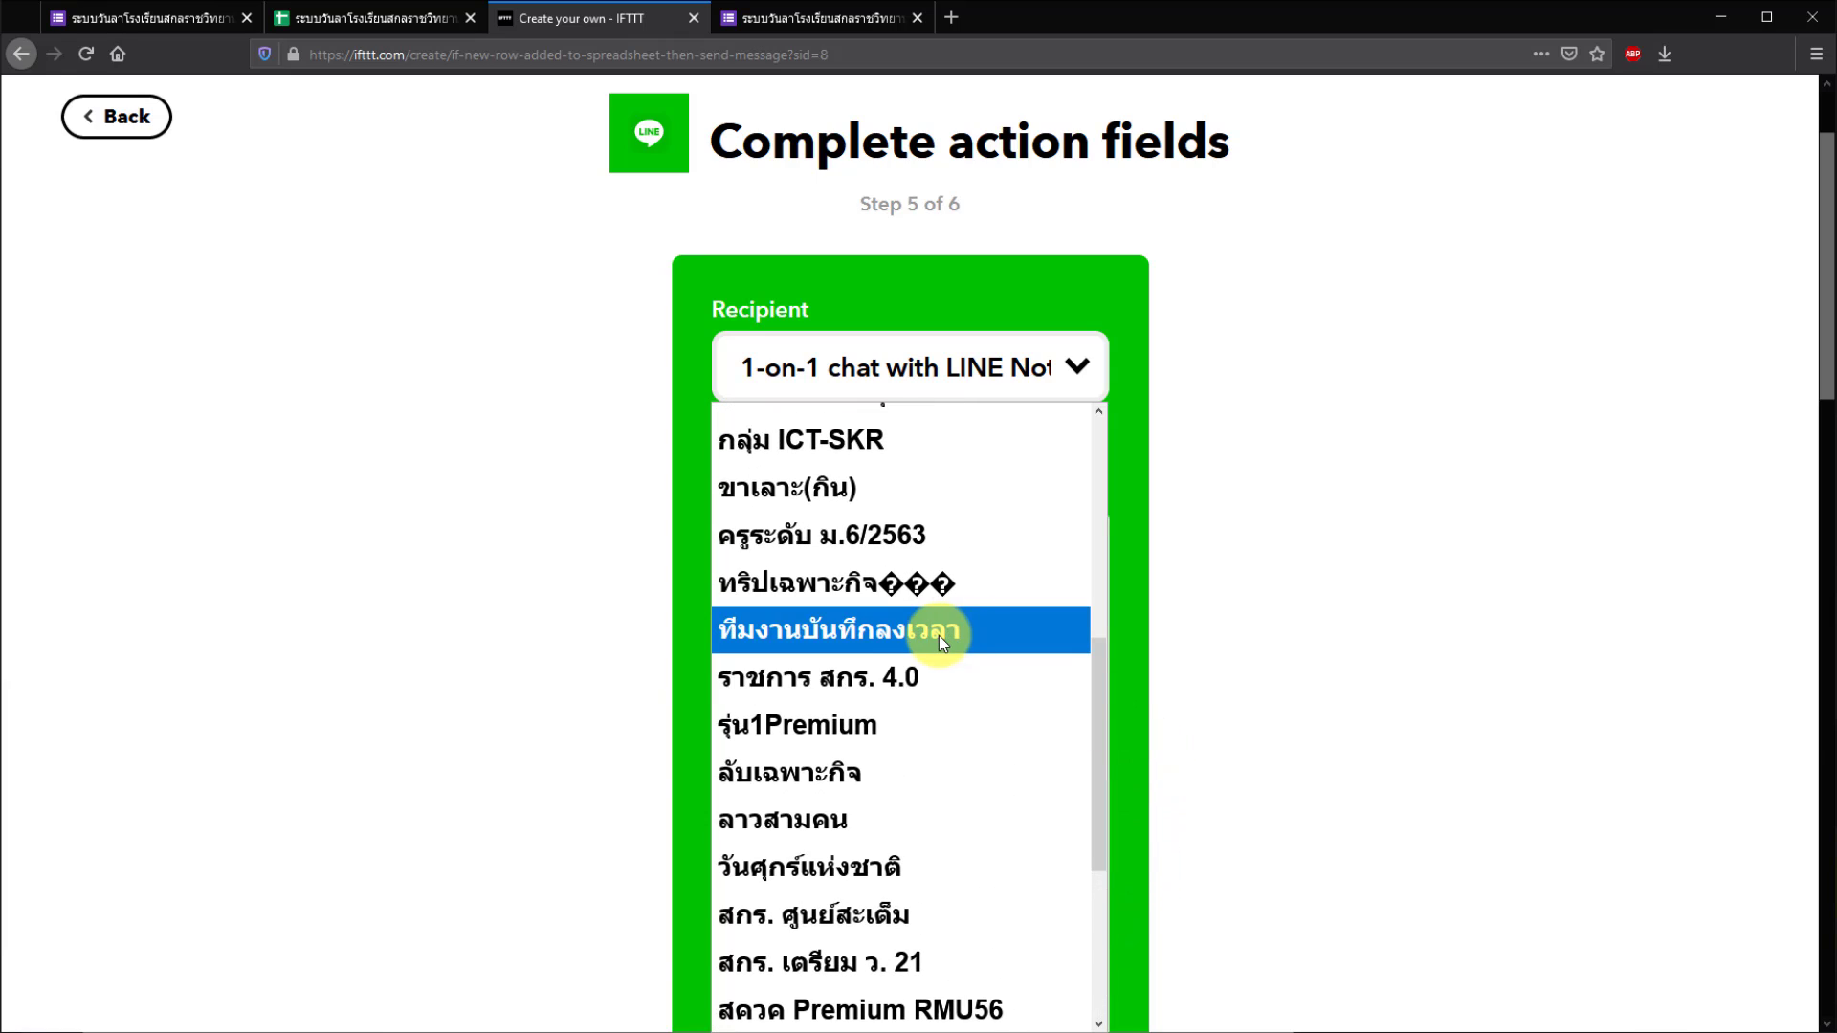
left_click(835, 635)
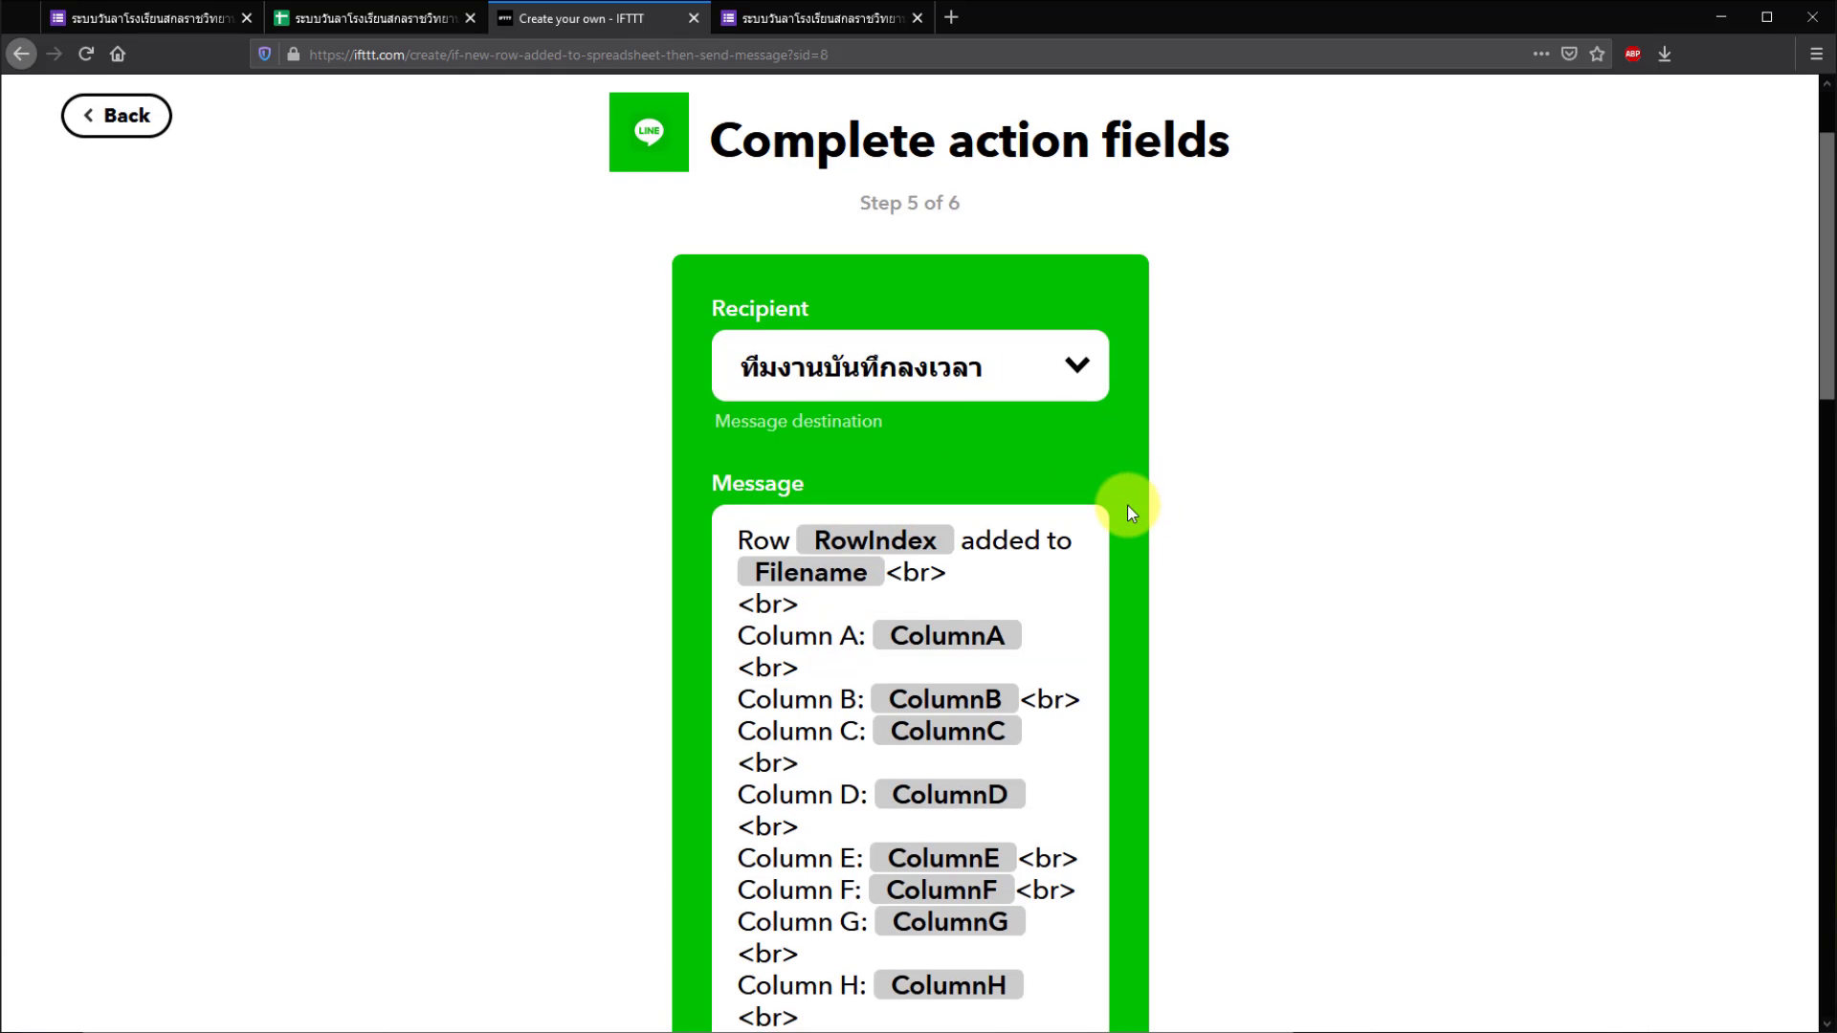
- Keep the default Column A–J message template and create the action
scroll(1129, 507, "down", 4)
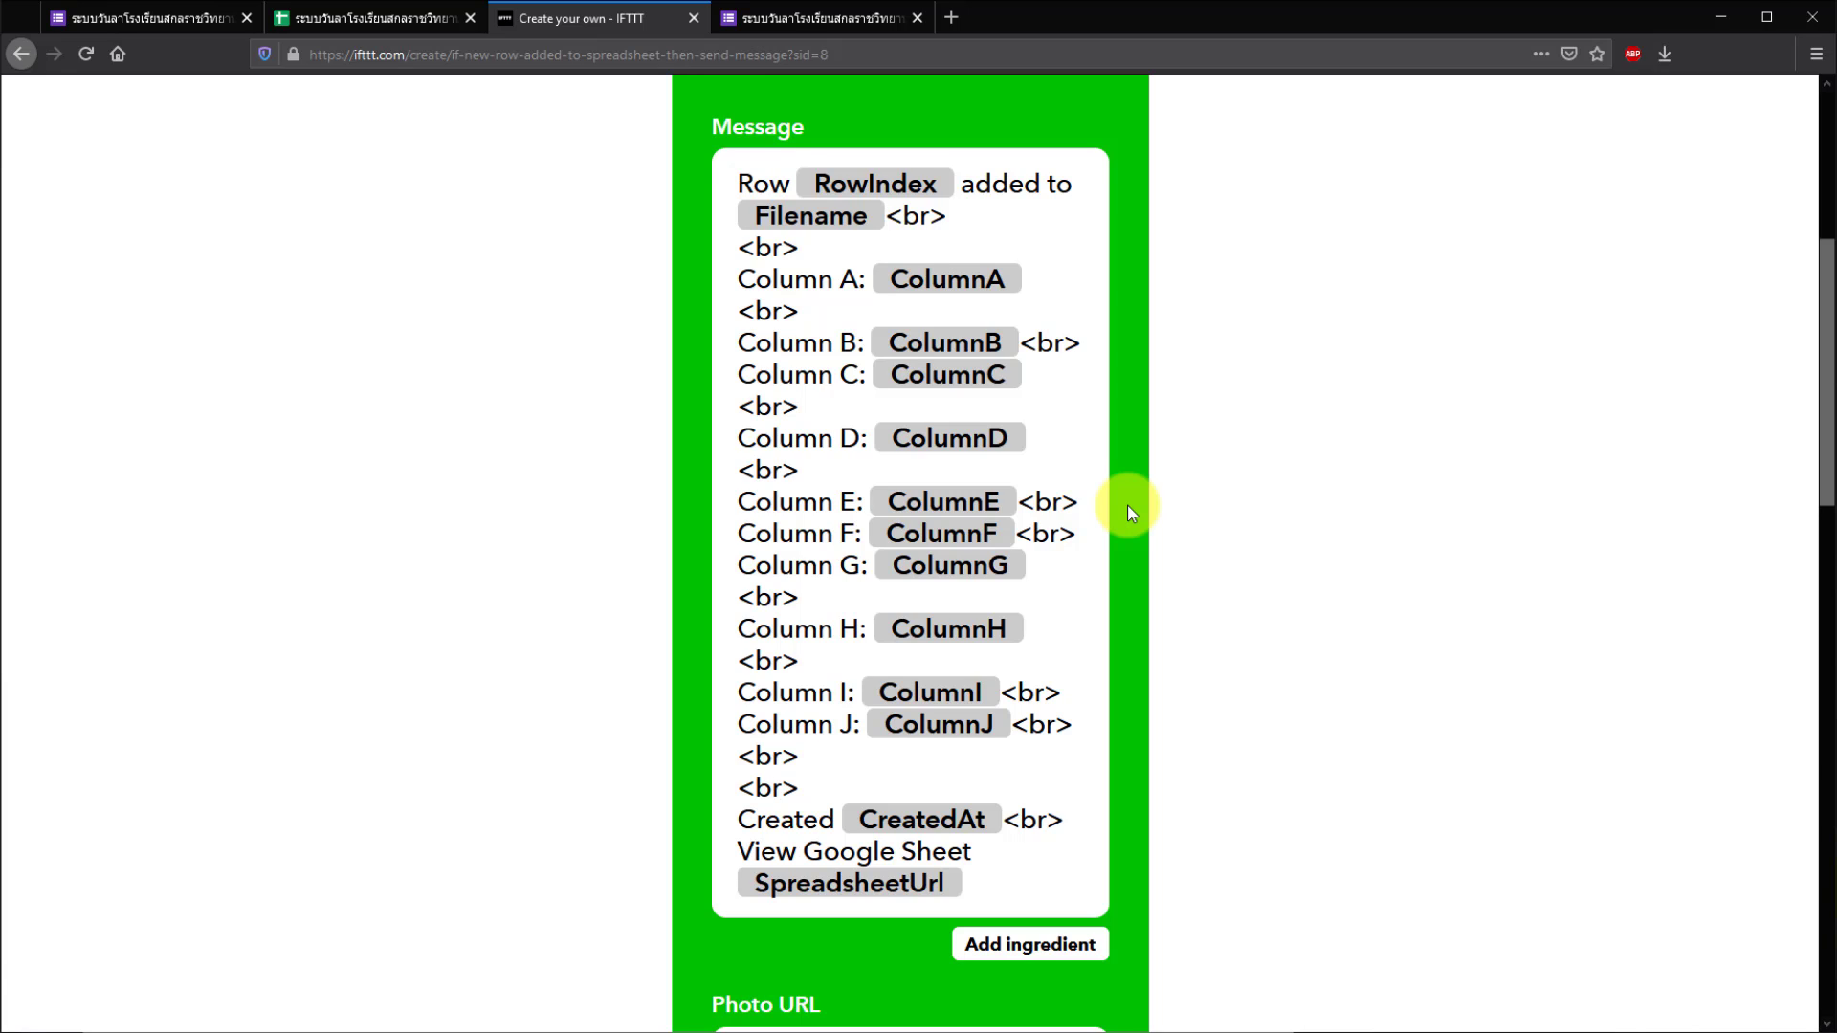
scroll(1127, 505, "down", 4)
scroll(1127, 505, "up", 3)
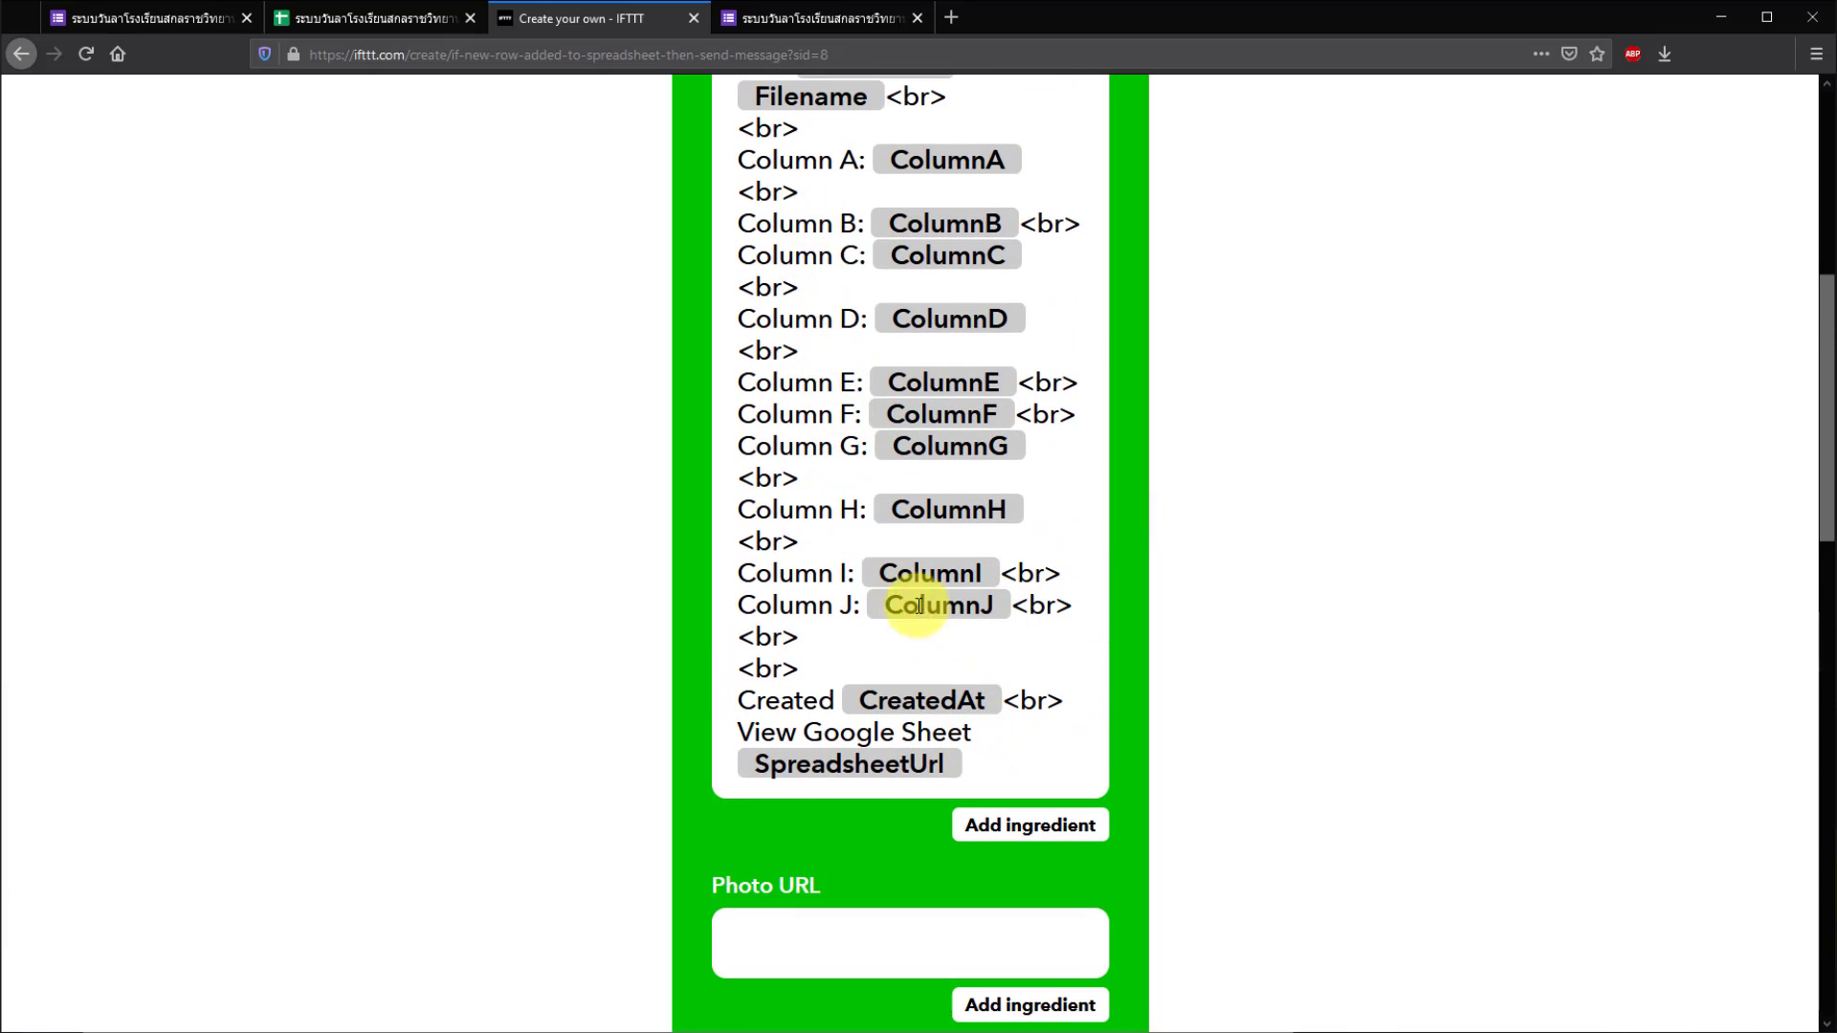
scroll(1123, 680, "down", 6)
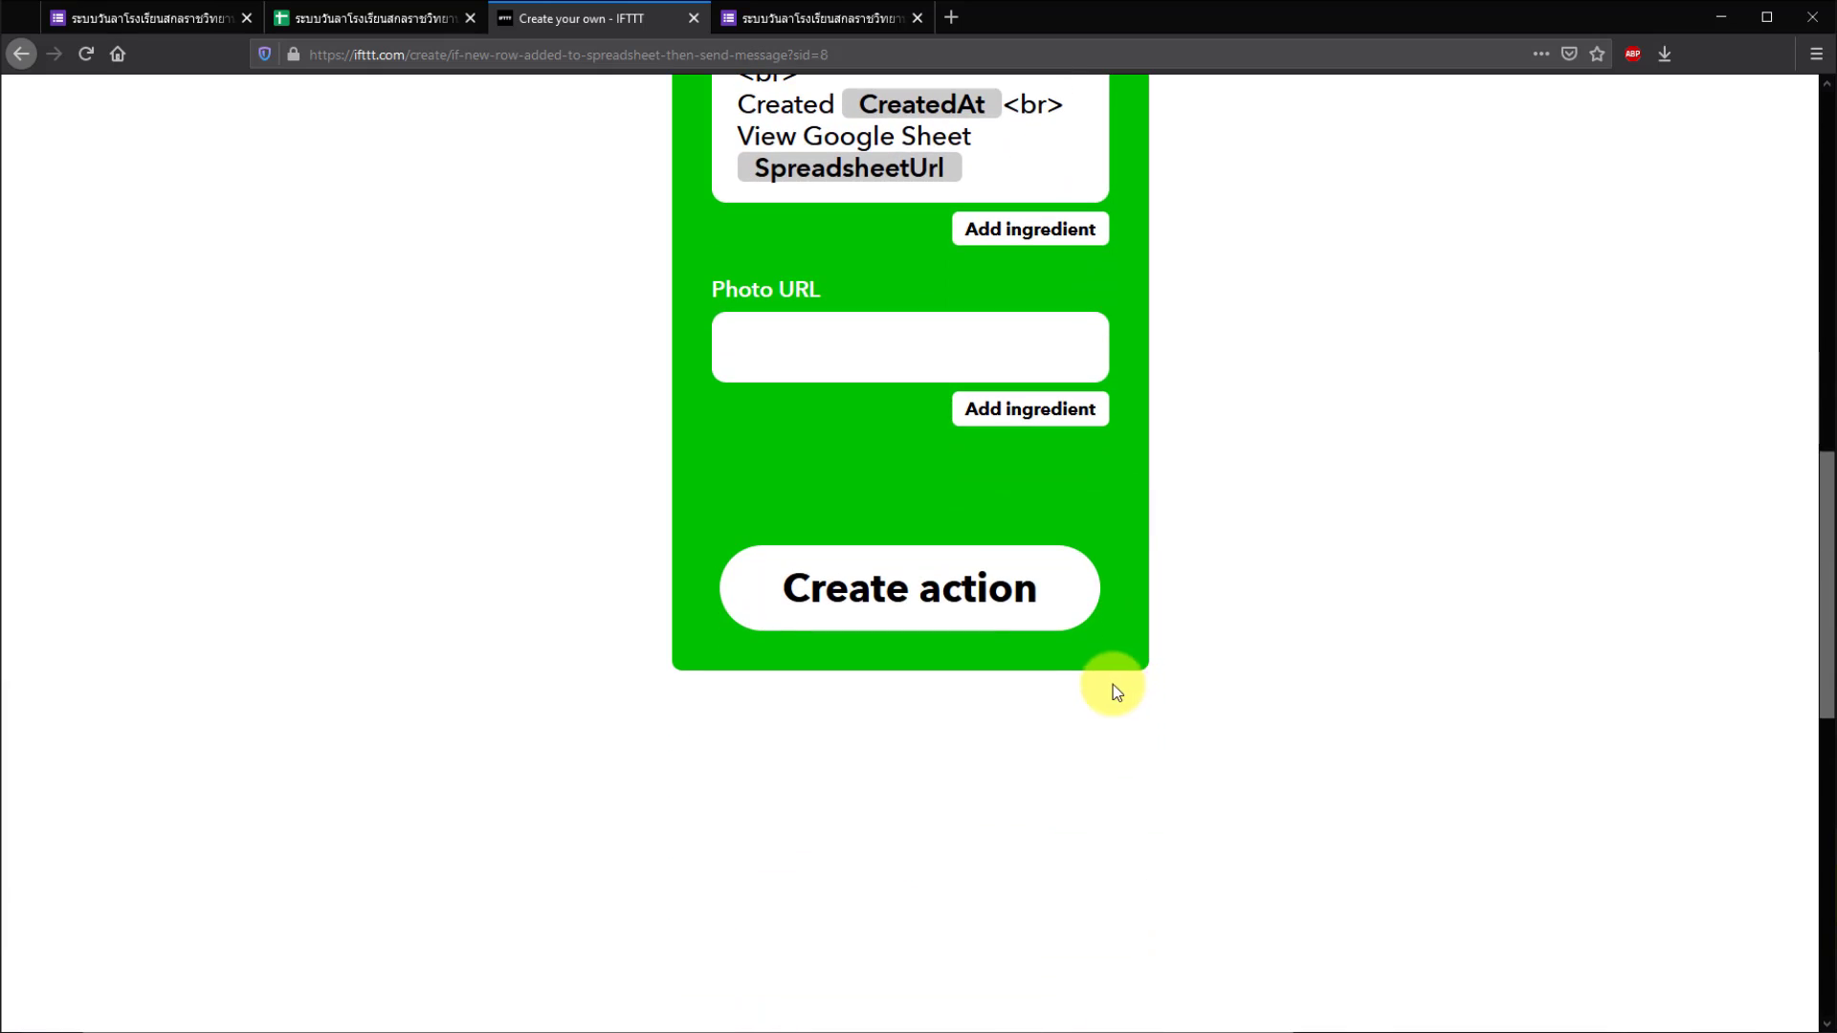
left_click(895, 600)
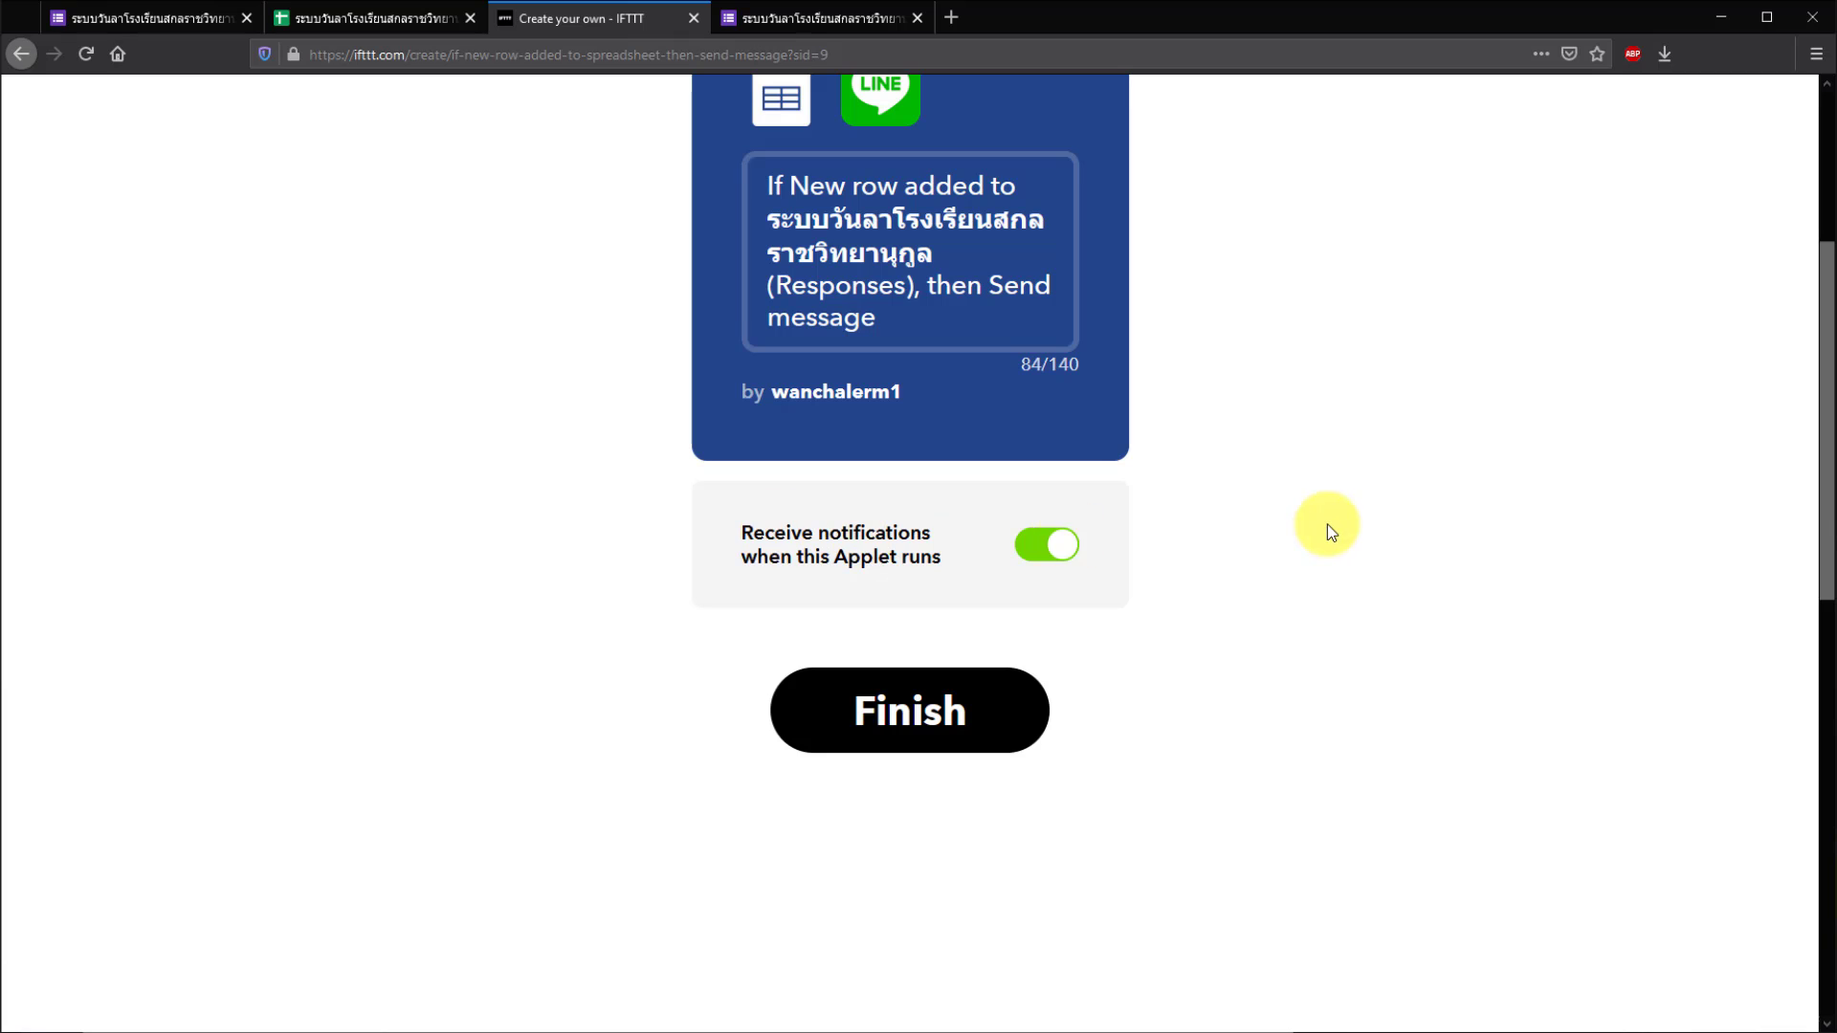
- Finish the Sheets-to-LINE applet and bring up the LINE desktop chat window
scroll(1326, 525, "up", 1)
scroll(1324, 526, "up", 2)
scroll(1323, 530, "down", 1)
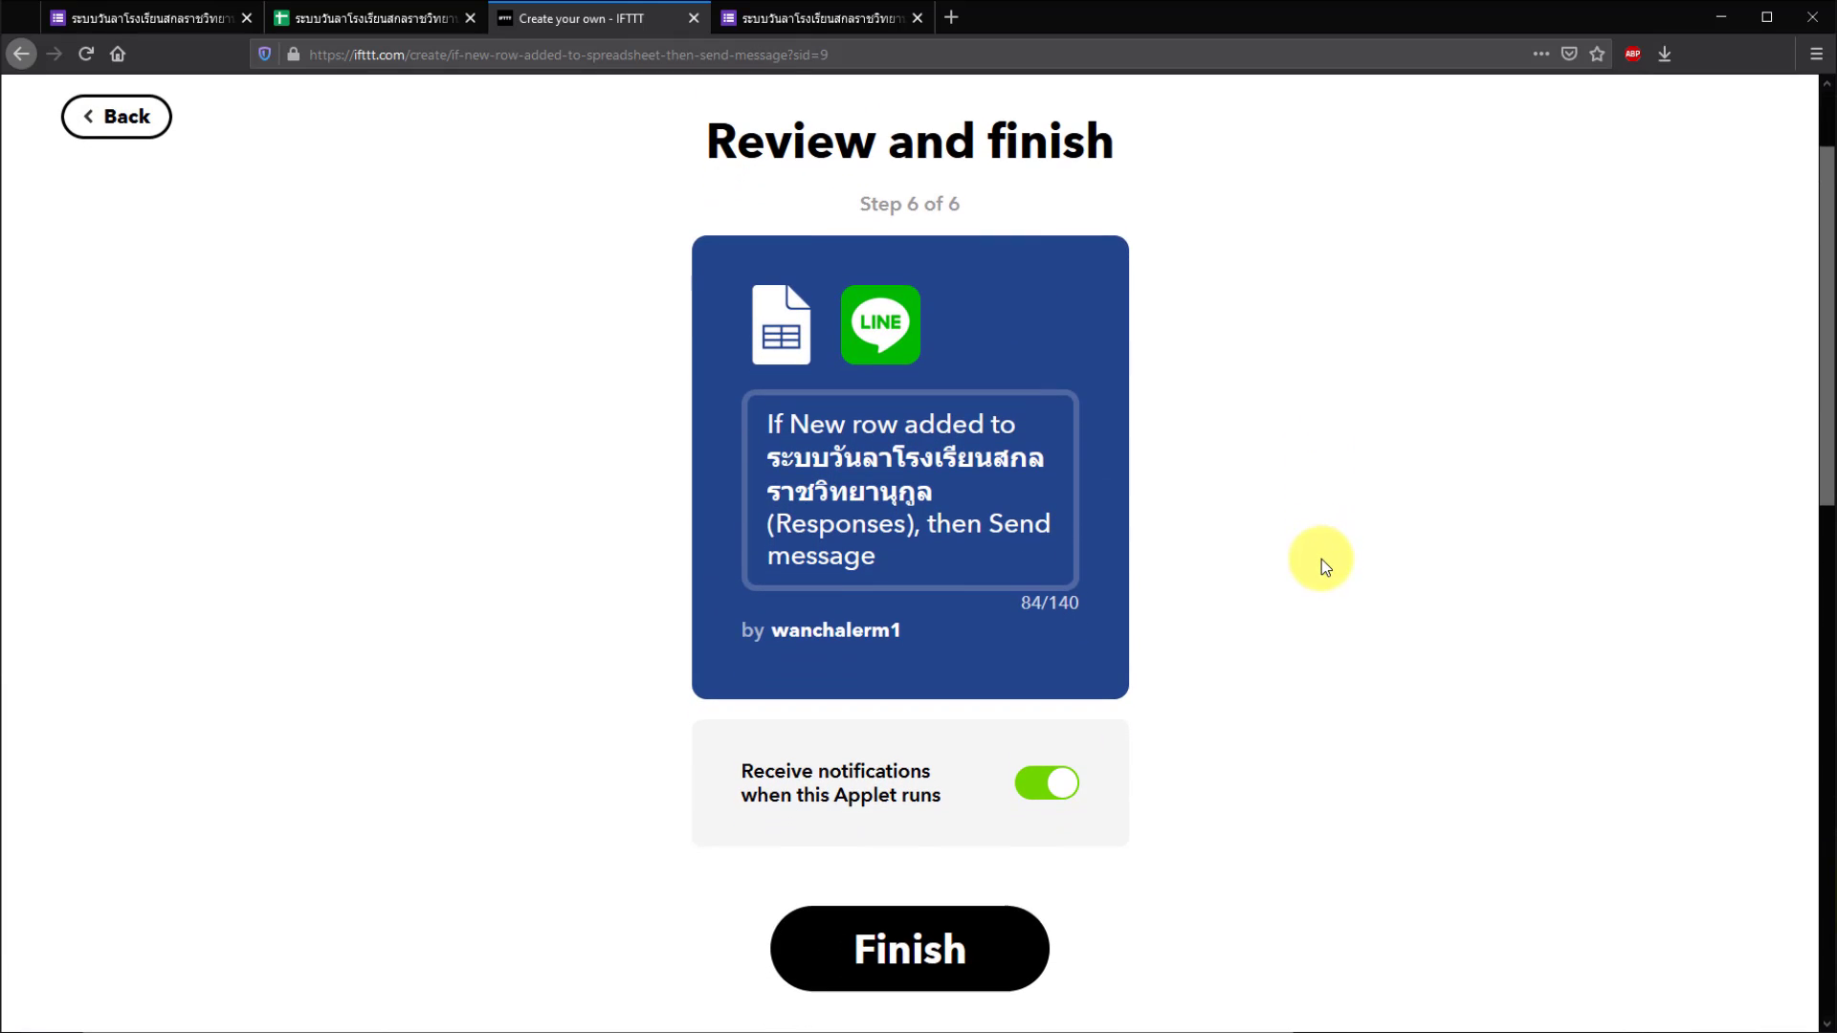
left_click(902, 955)
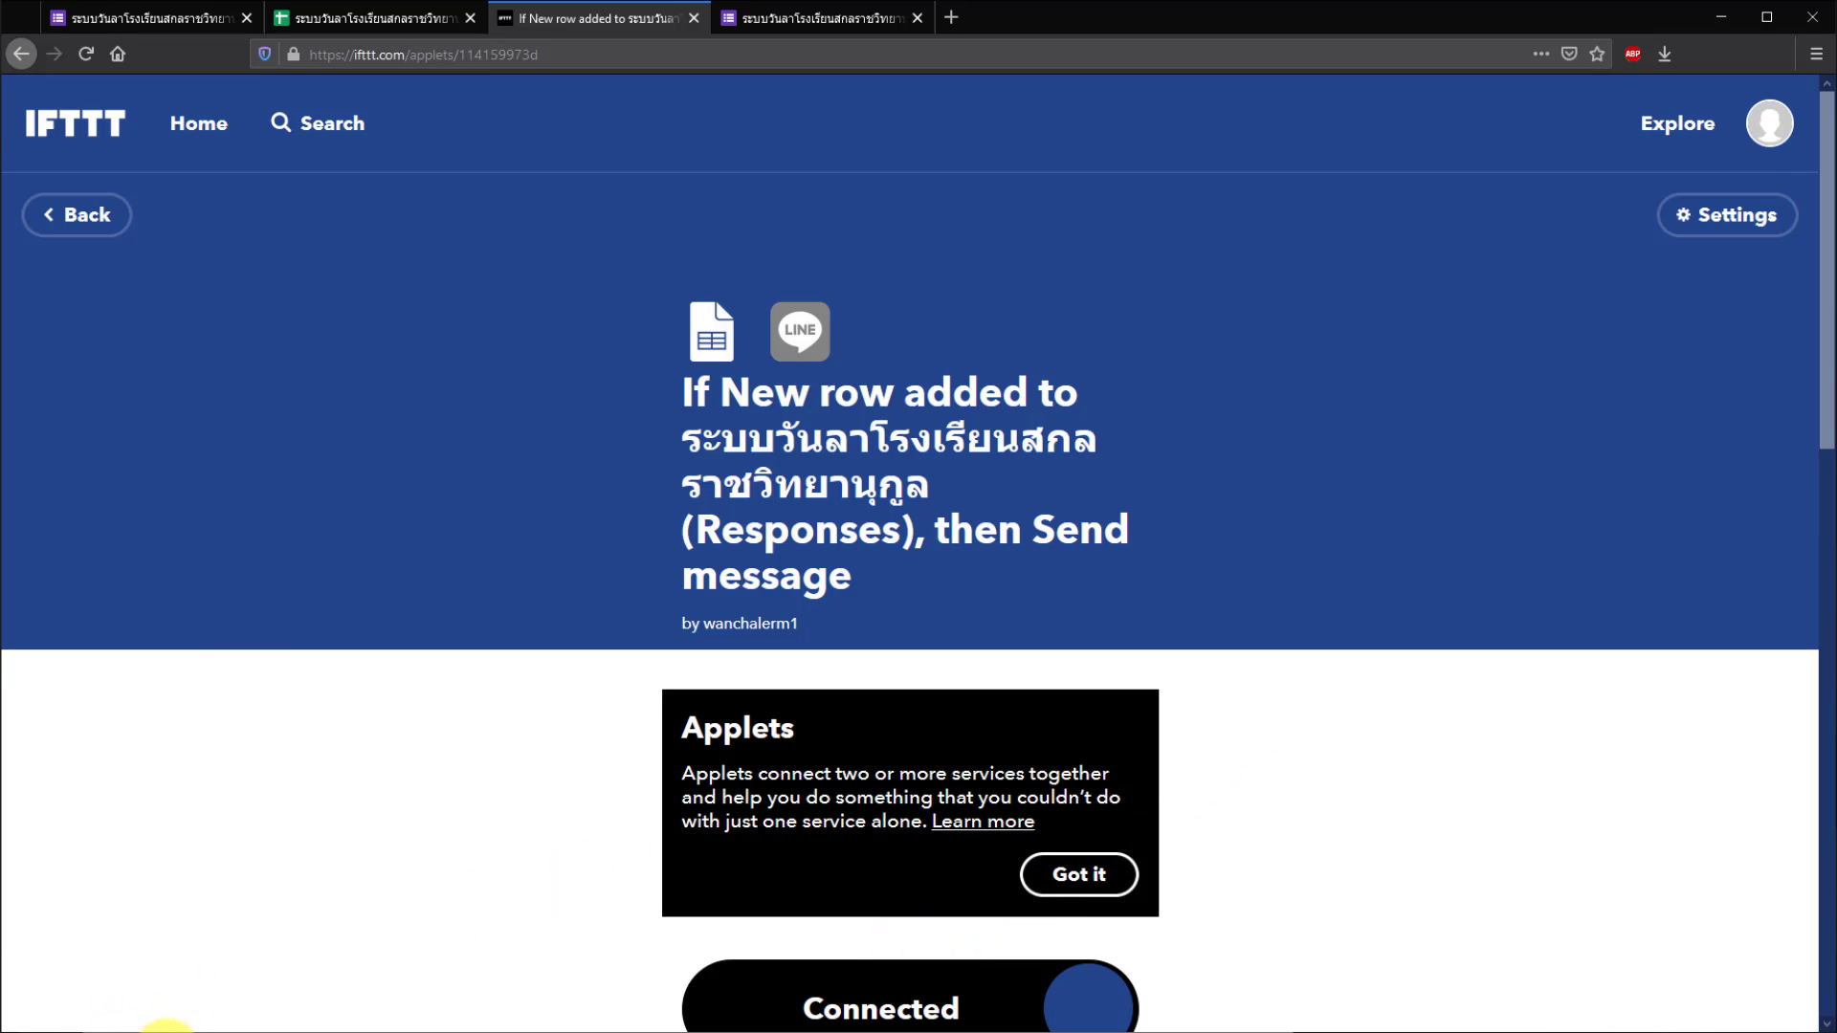
left_click(167, 1029)
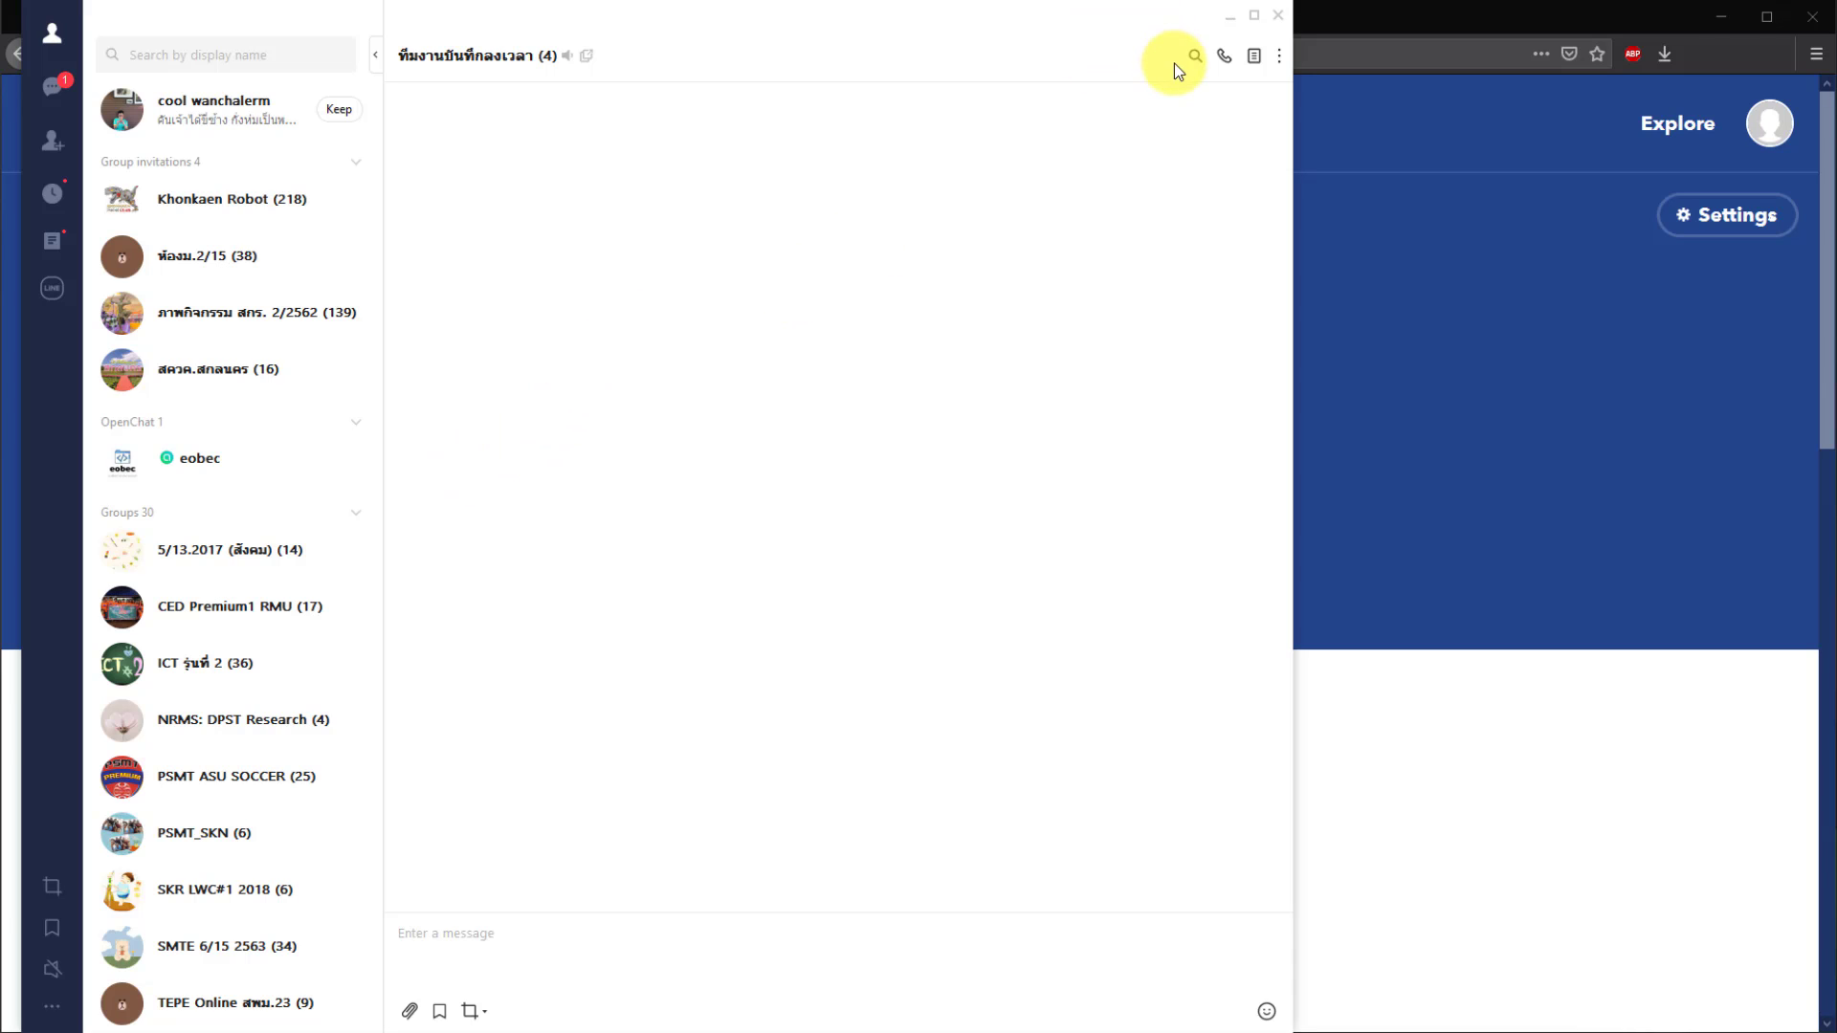
- Move and narrow the LINE window, then bring the browser with the IFTTT applet forward
mouse_move(1107, 25)
left_mouse_down()
mouse_move(1111, 61)
mouse_move(1113, 46)
left_mouse_up()
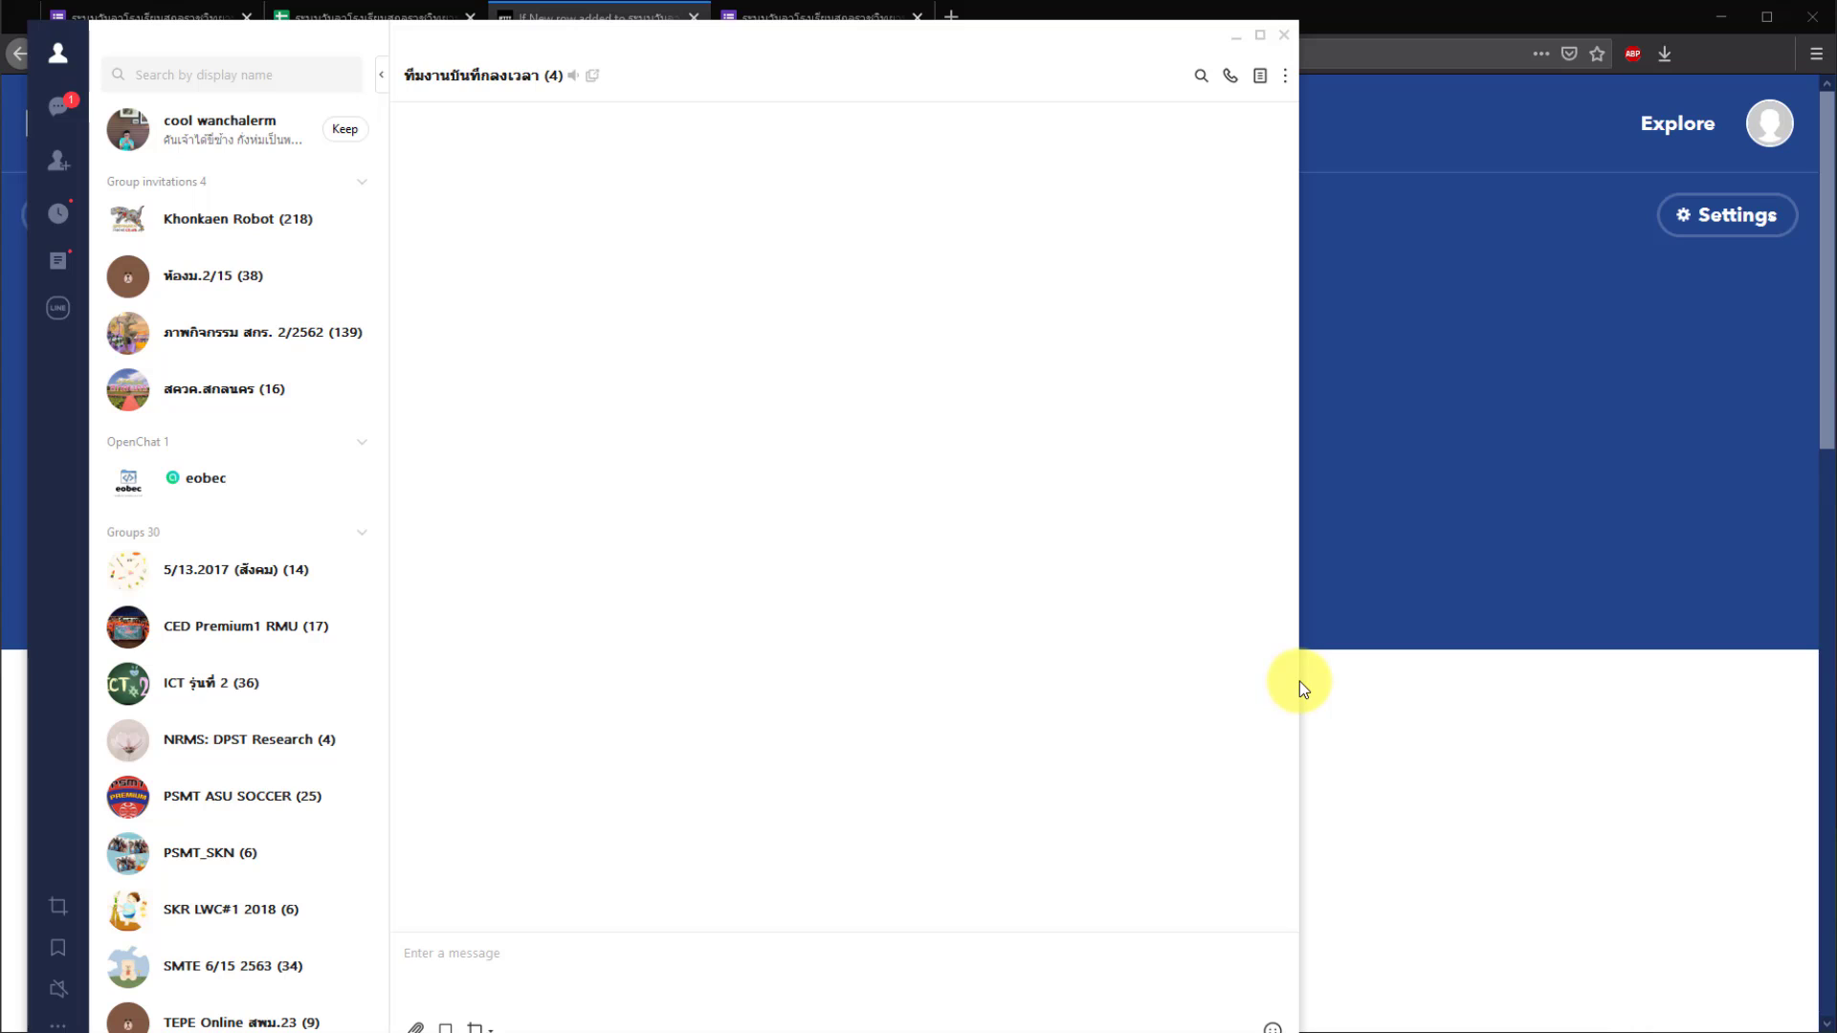
left_click_drag(1298, 682, 988, 655)
left_click(1340, 730)
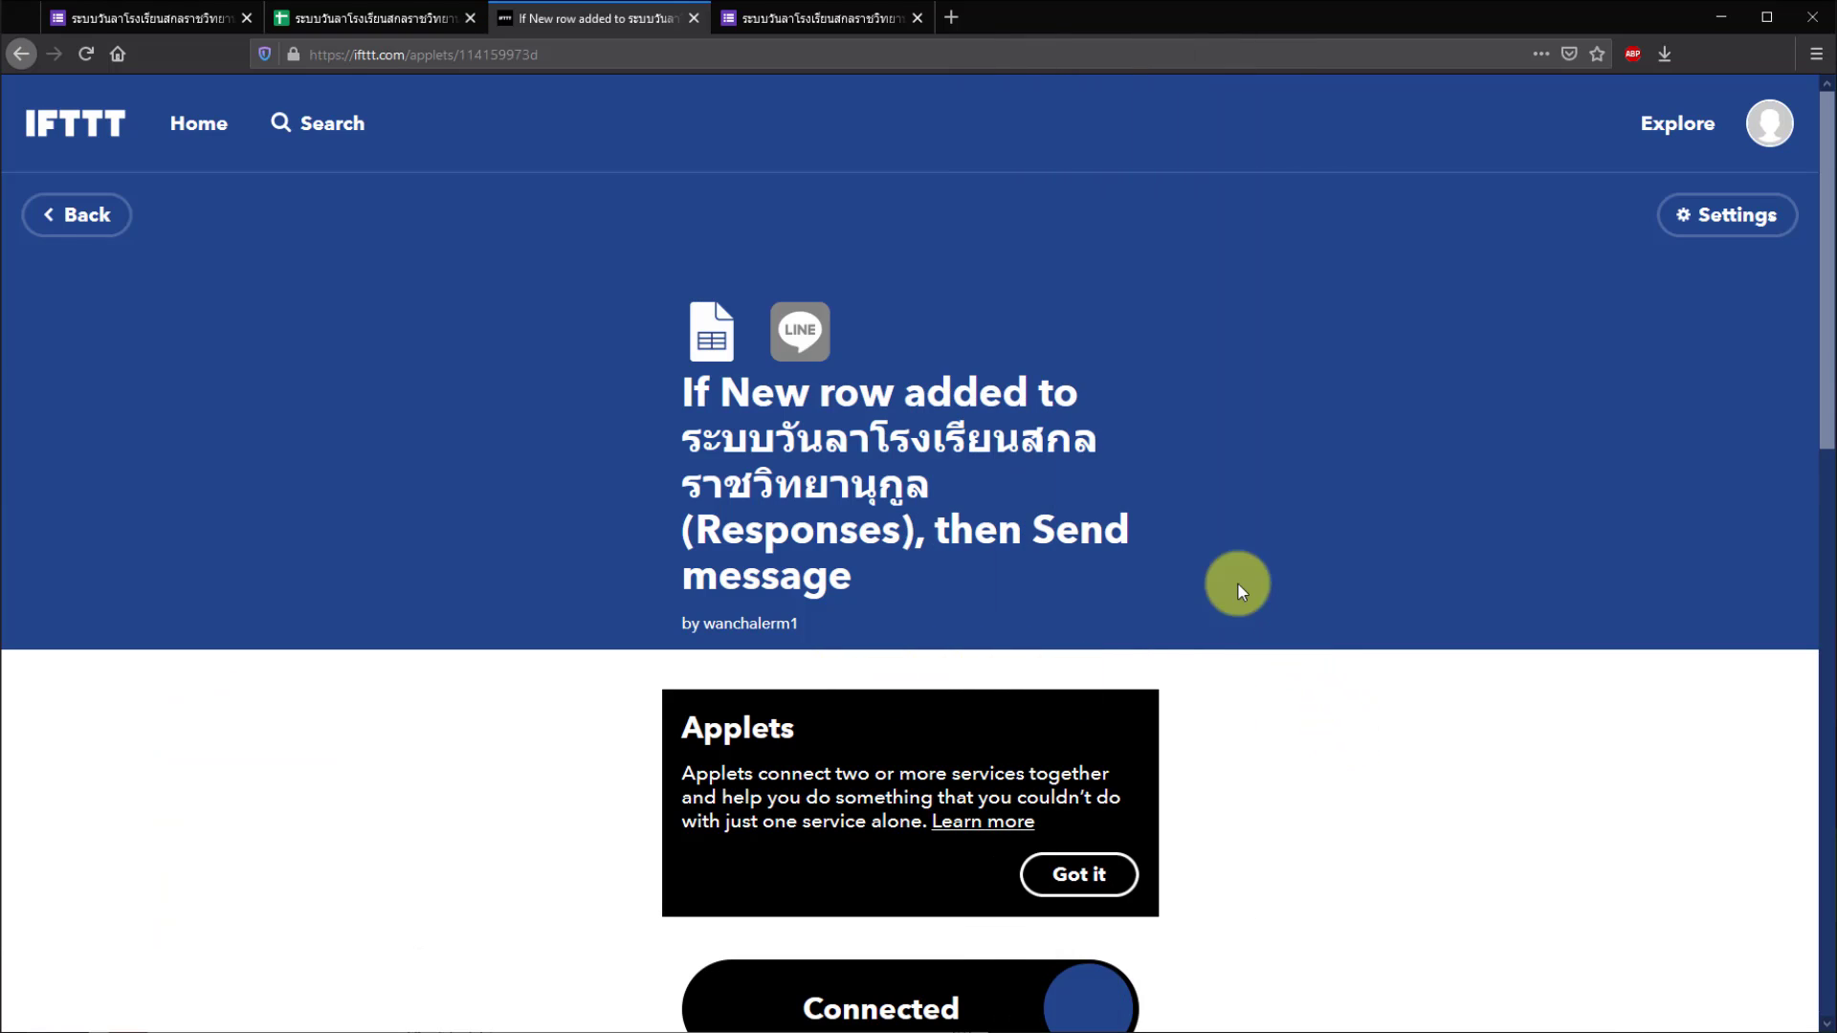
- Open the live form and enter name ทดสอบ, leave type ลาป่วย, start and end date 06/07
left_click(145, 25)
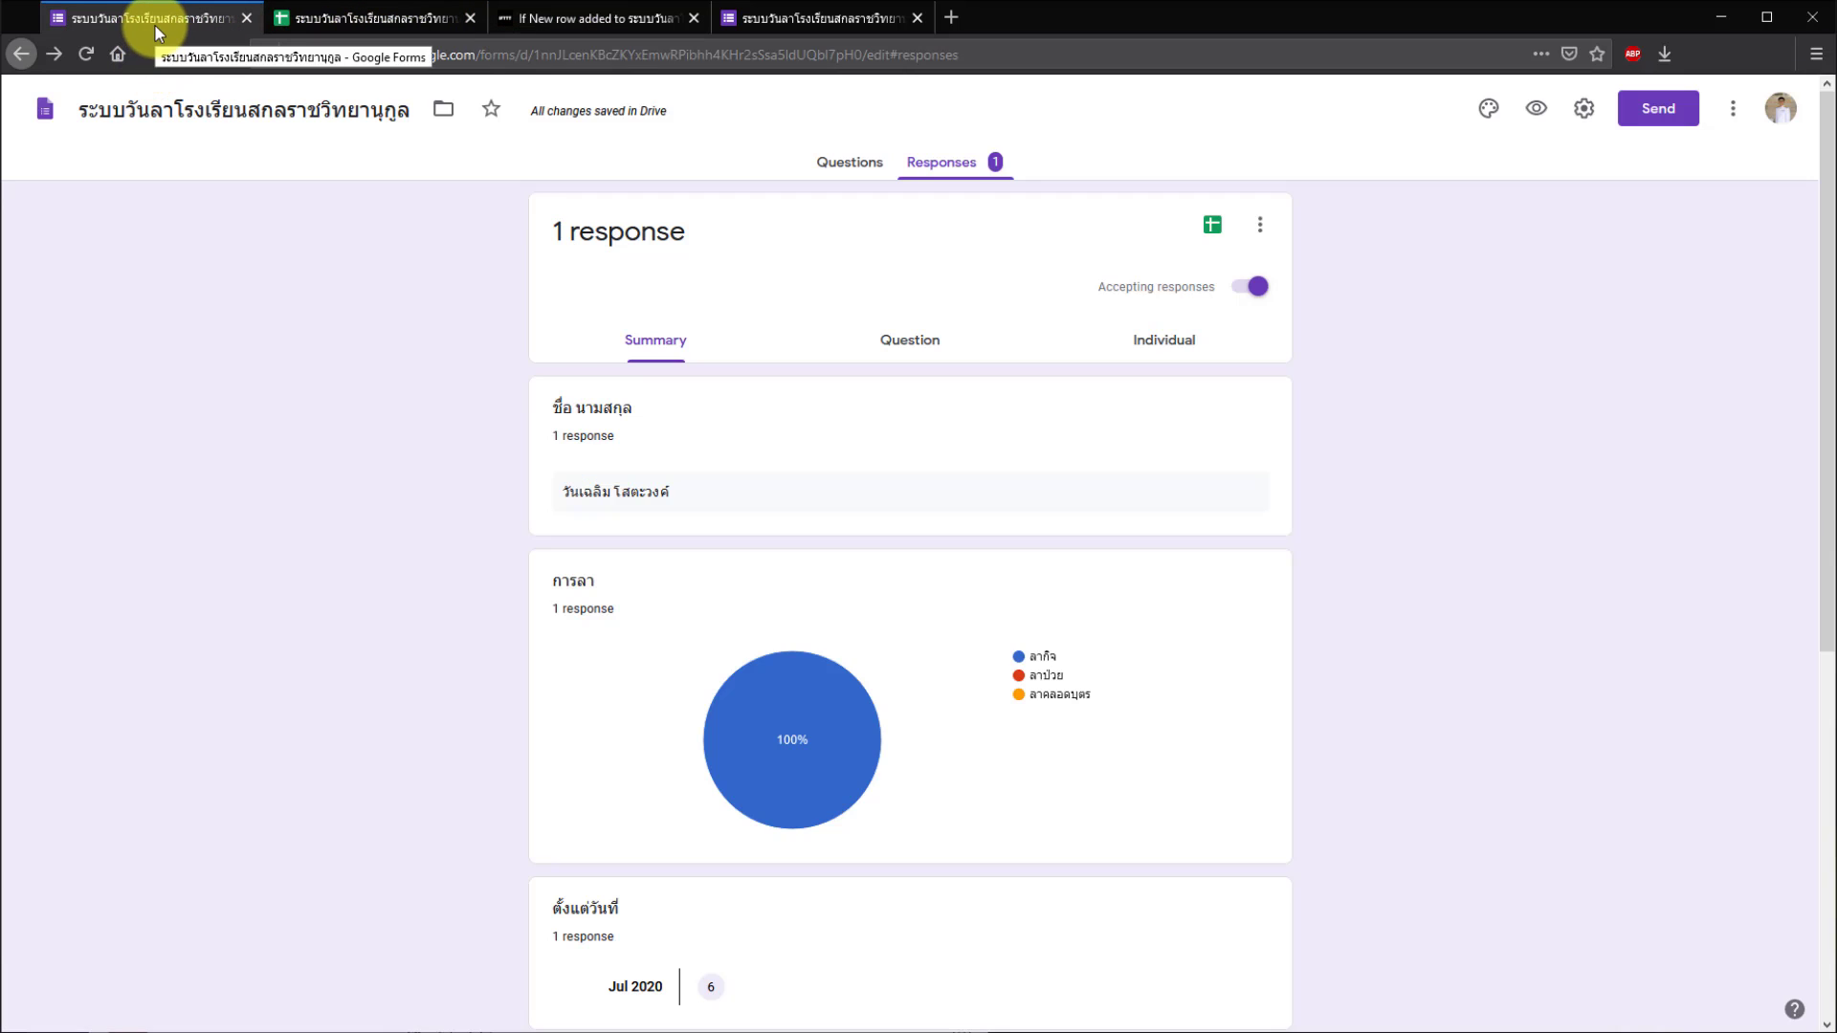
left_click(1532, 122)
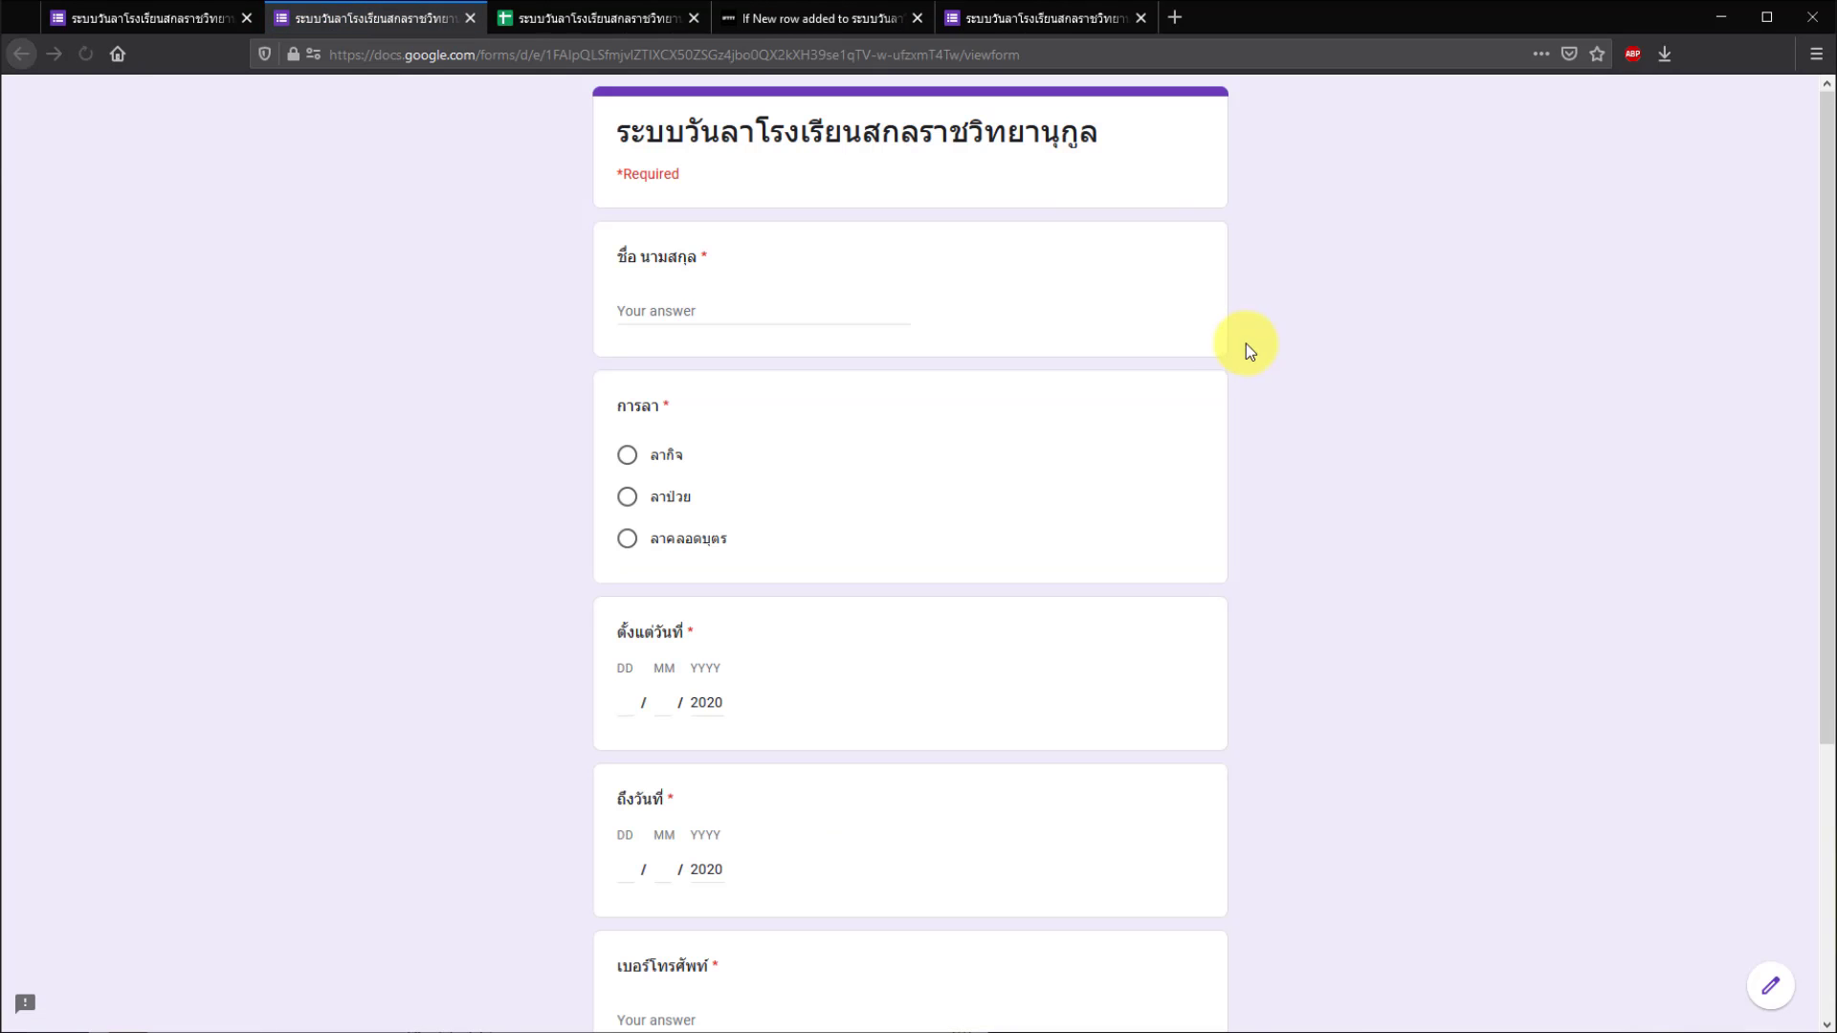
left_click(705, 306)
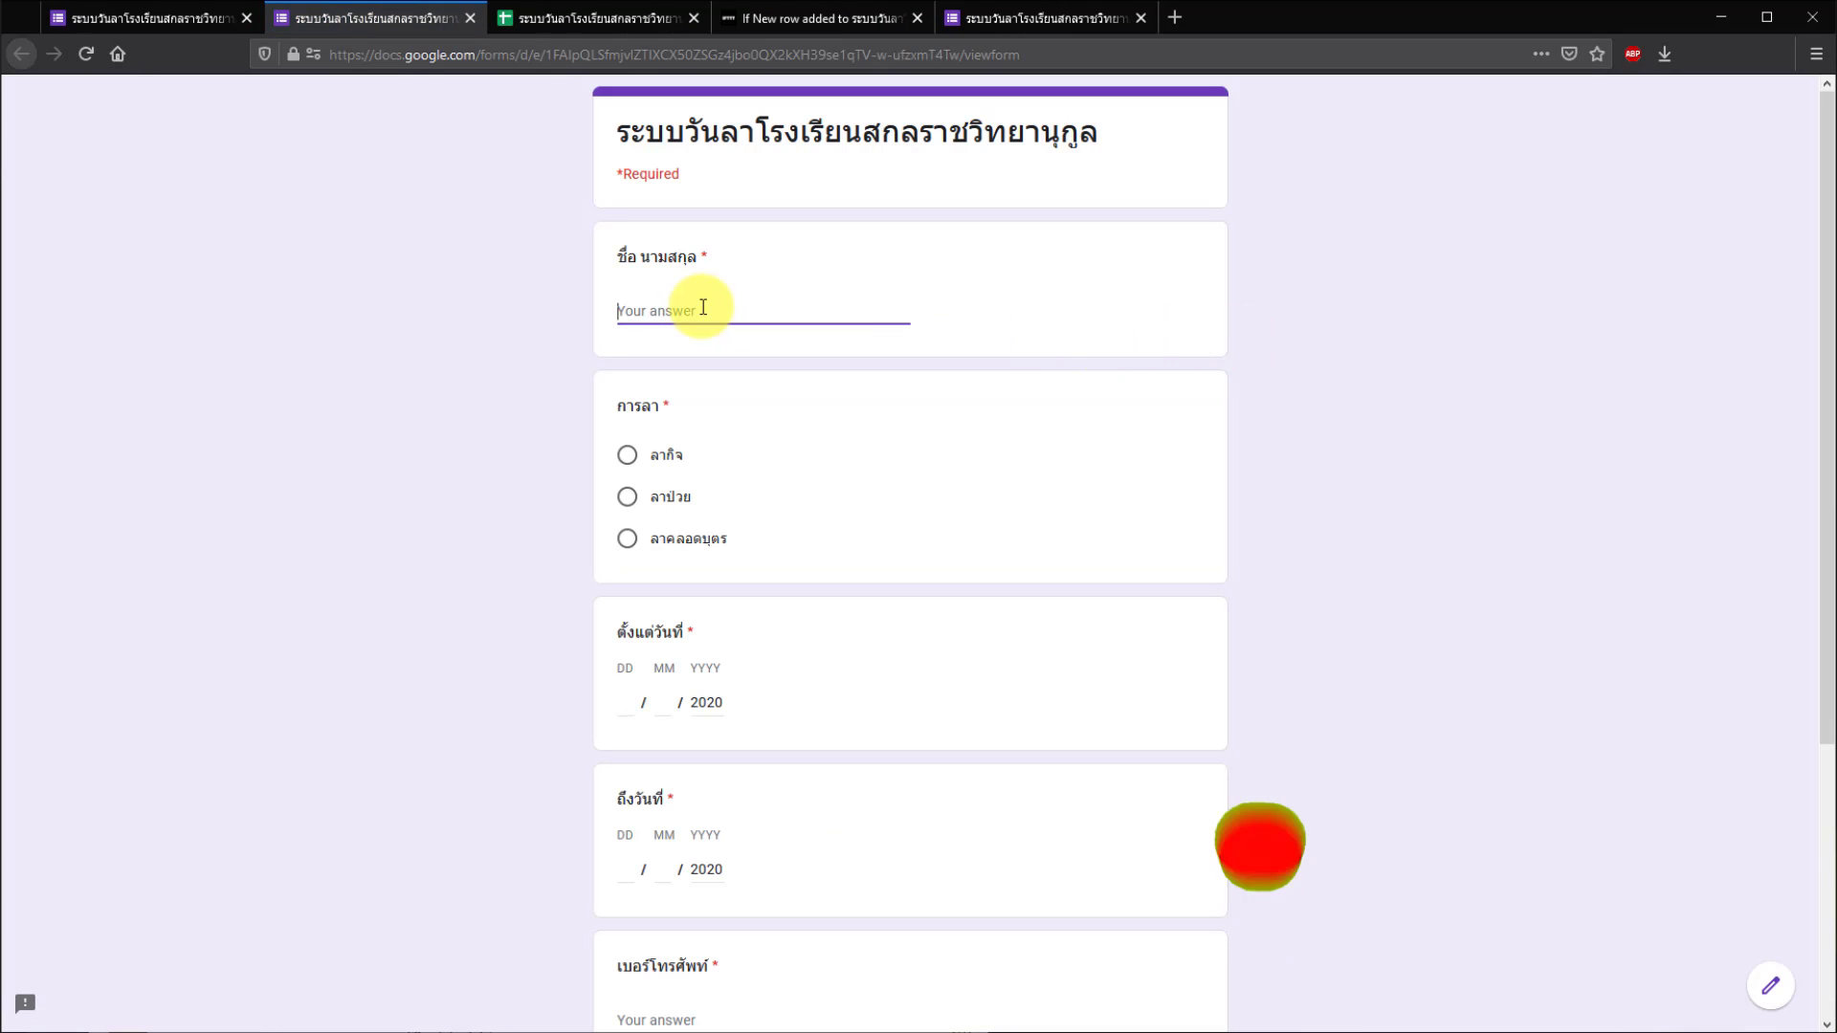
type("ทดสอบ")
left_click(627, 497)
left_click(625, 702)
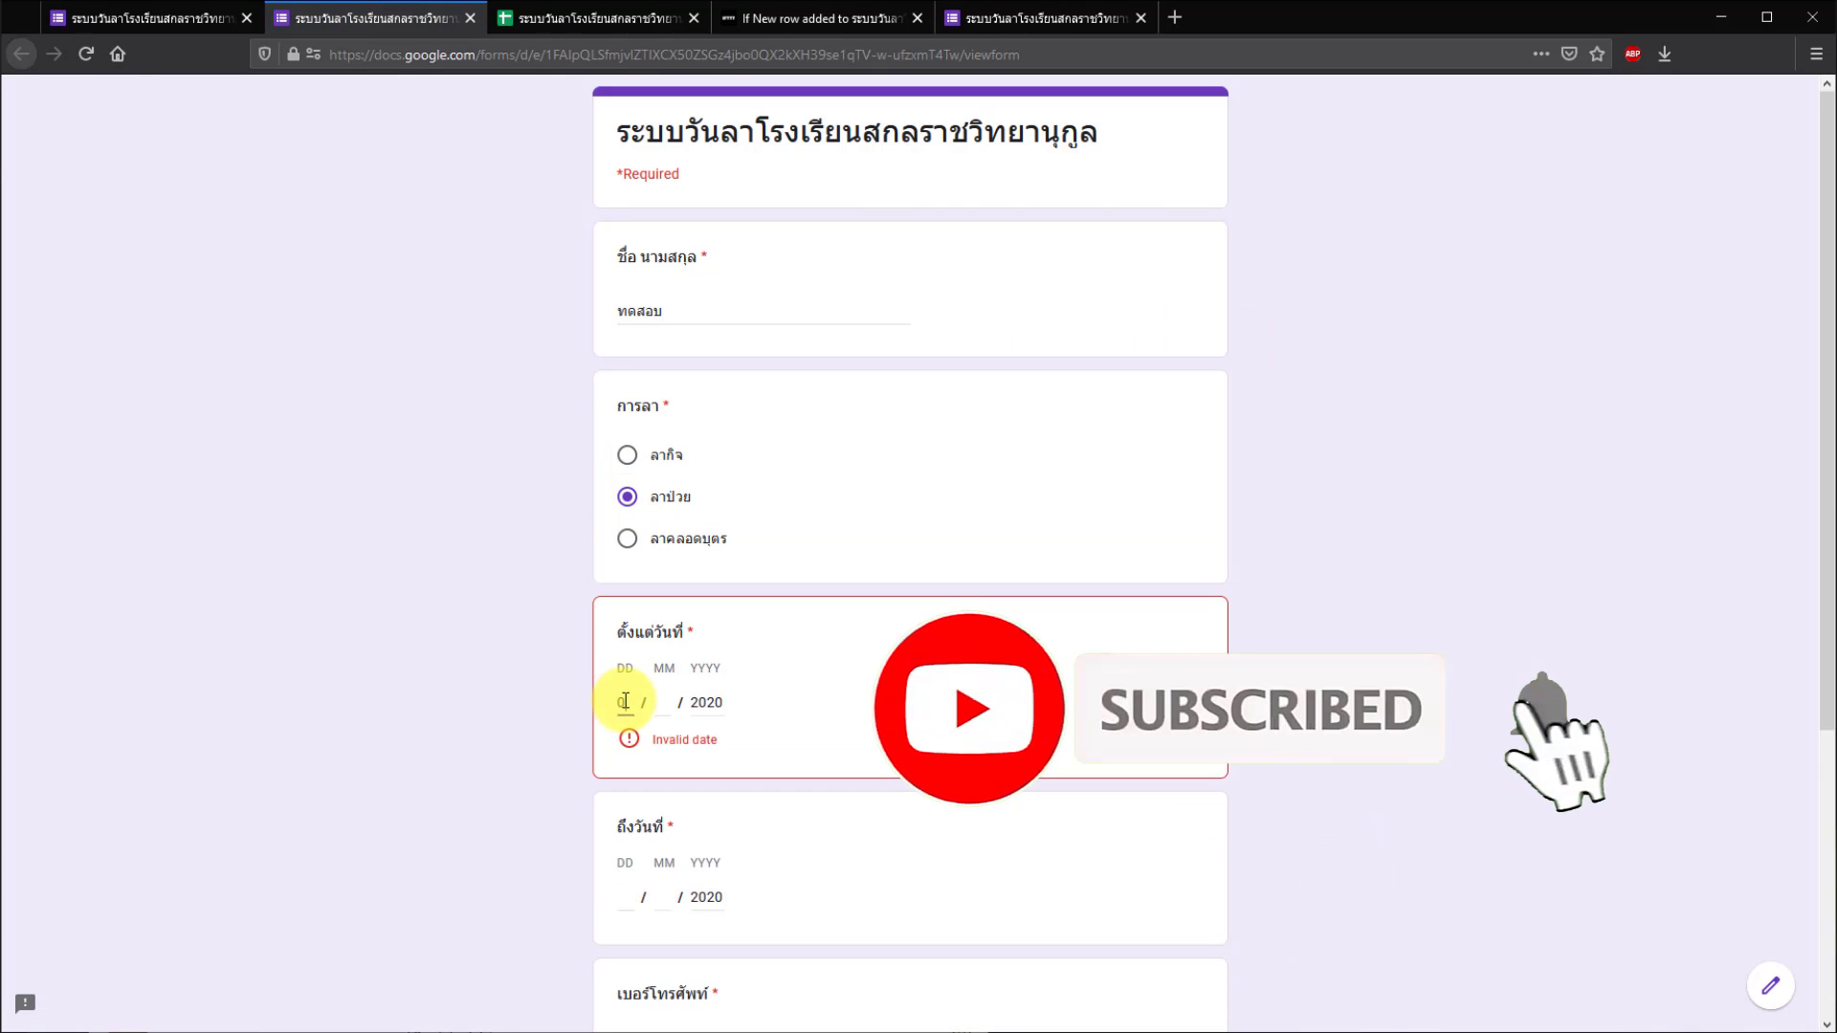
type("0607")
left_click(625, 869)
type("06 / 07")
- Fill in the phone number and address fields, submit the request, and switch to LINE
scroll(820, 820, "down", 4)
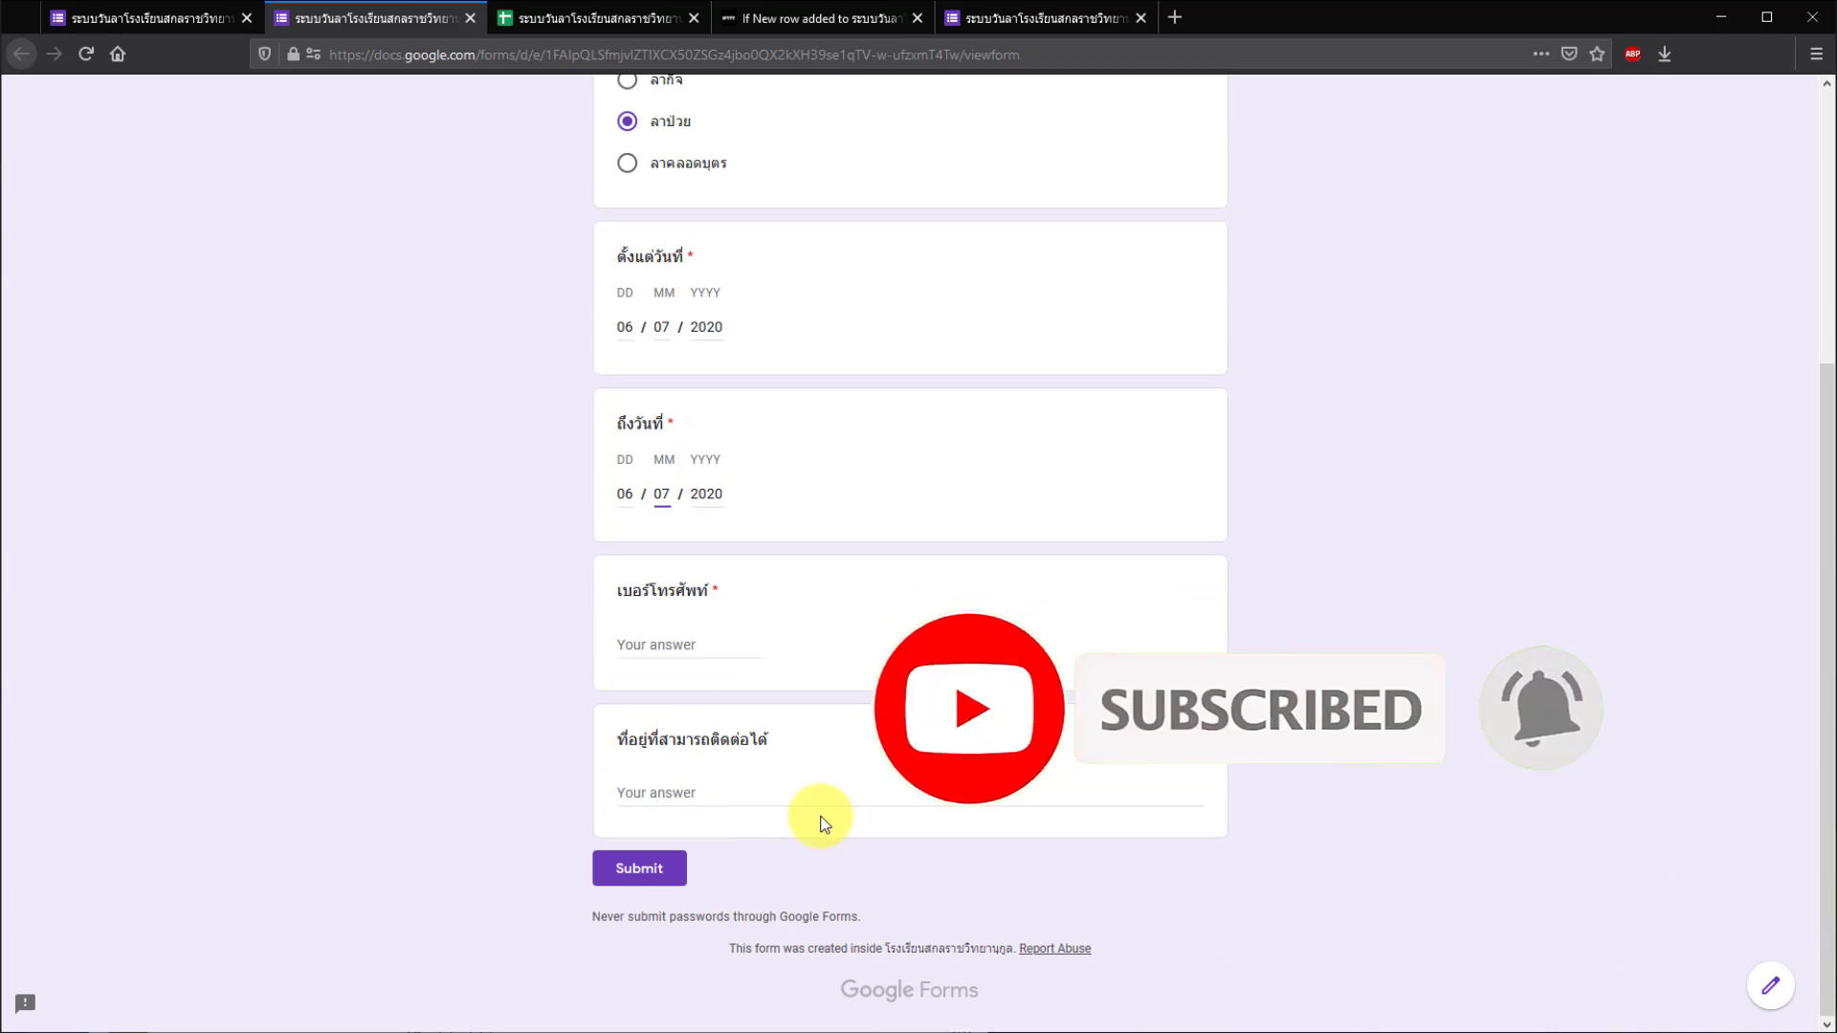
left_click(676, 644)
left_click(680, 788)
type("1234 เมือง สกลนคร")
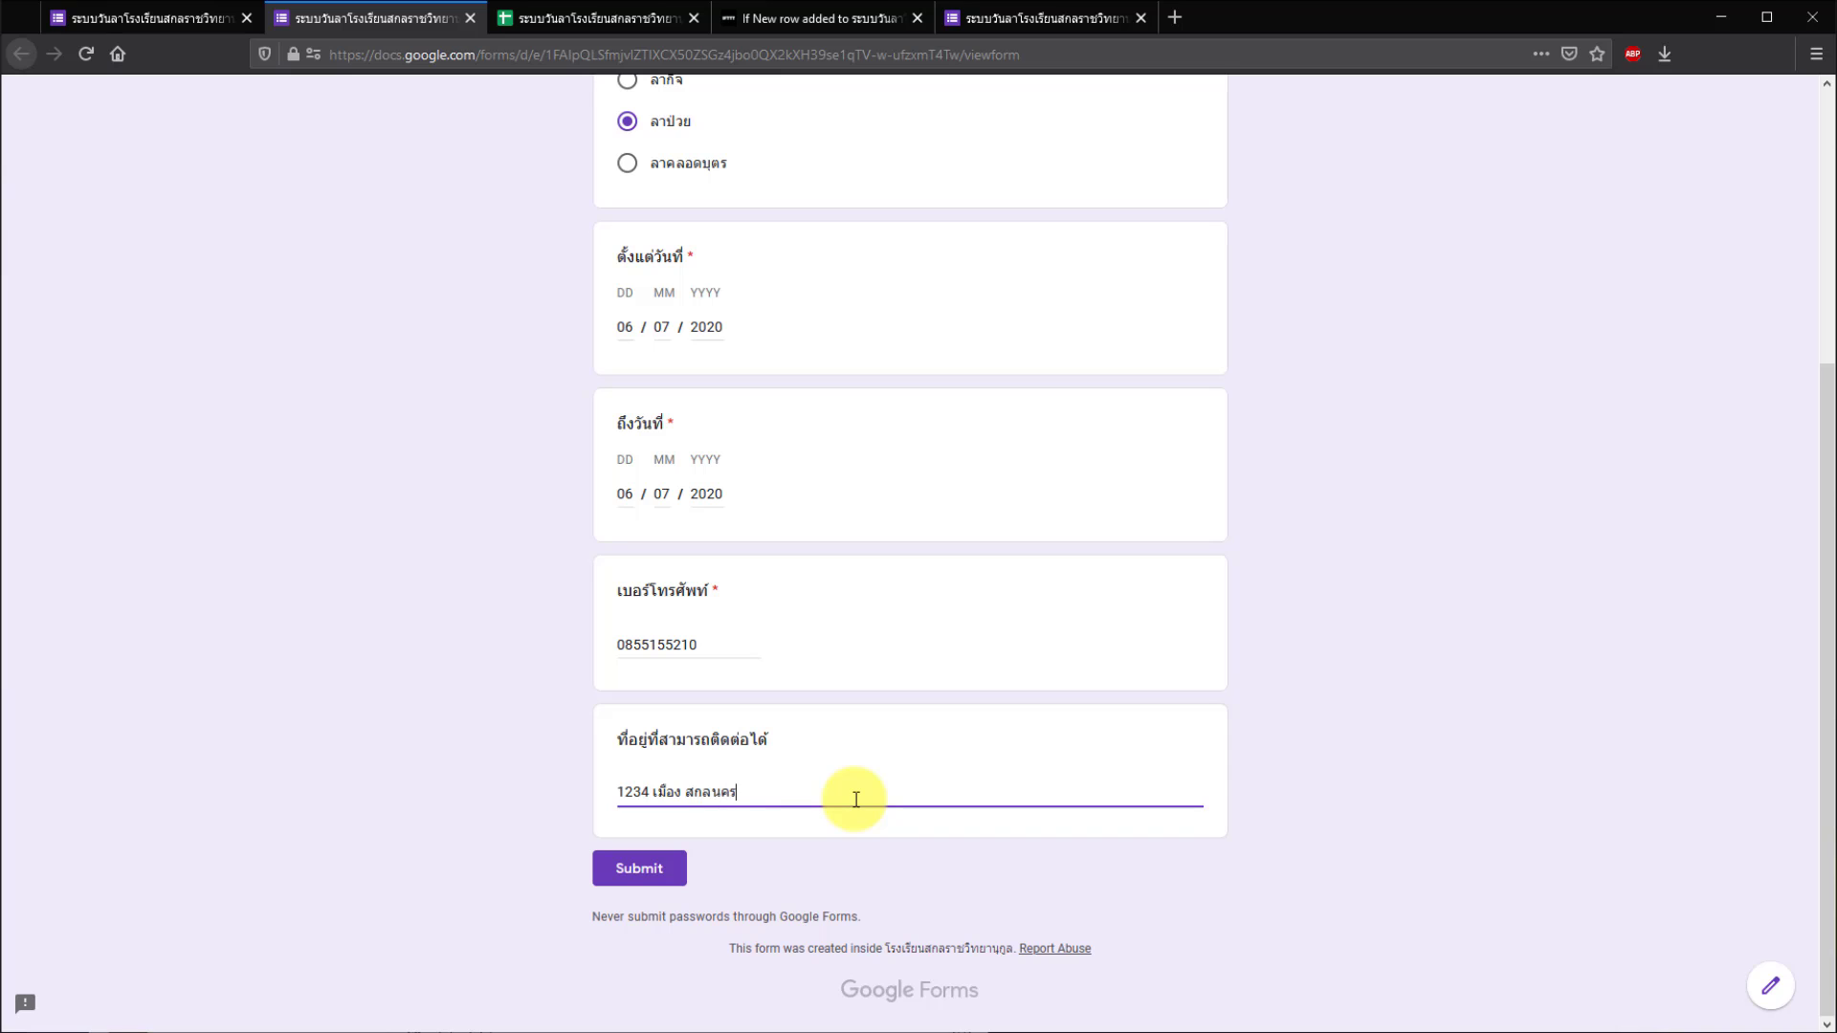
left_click(656, 875)
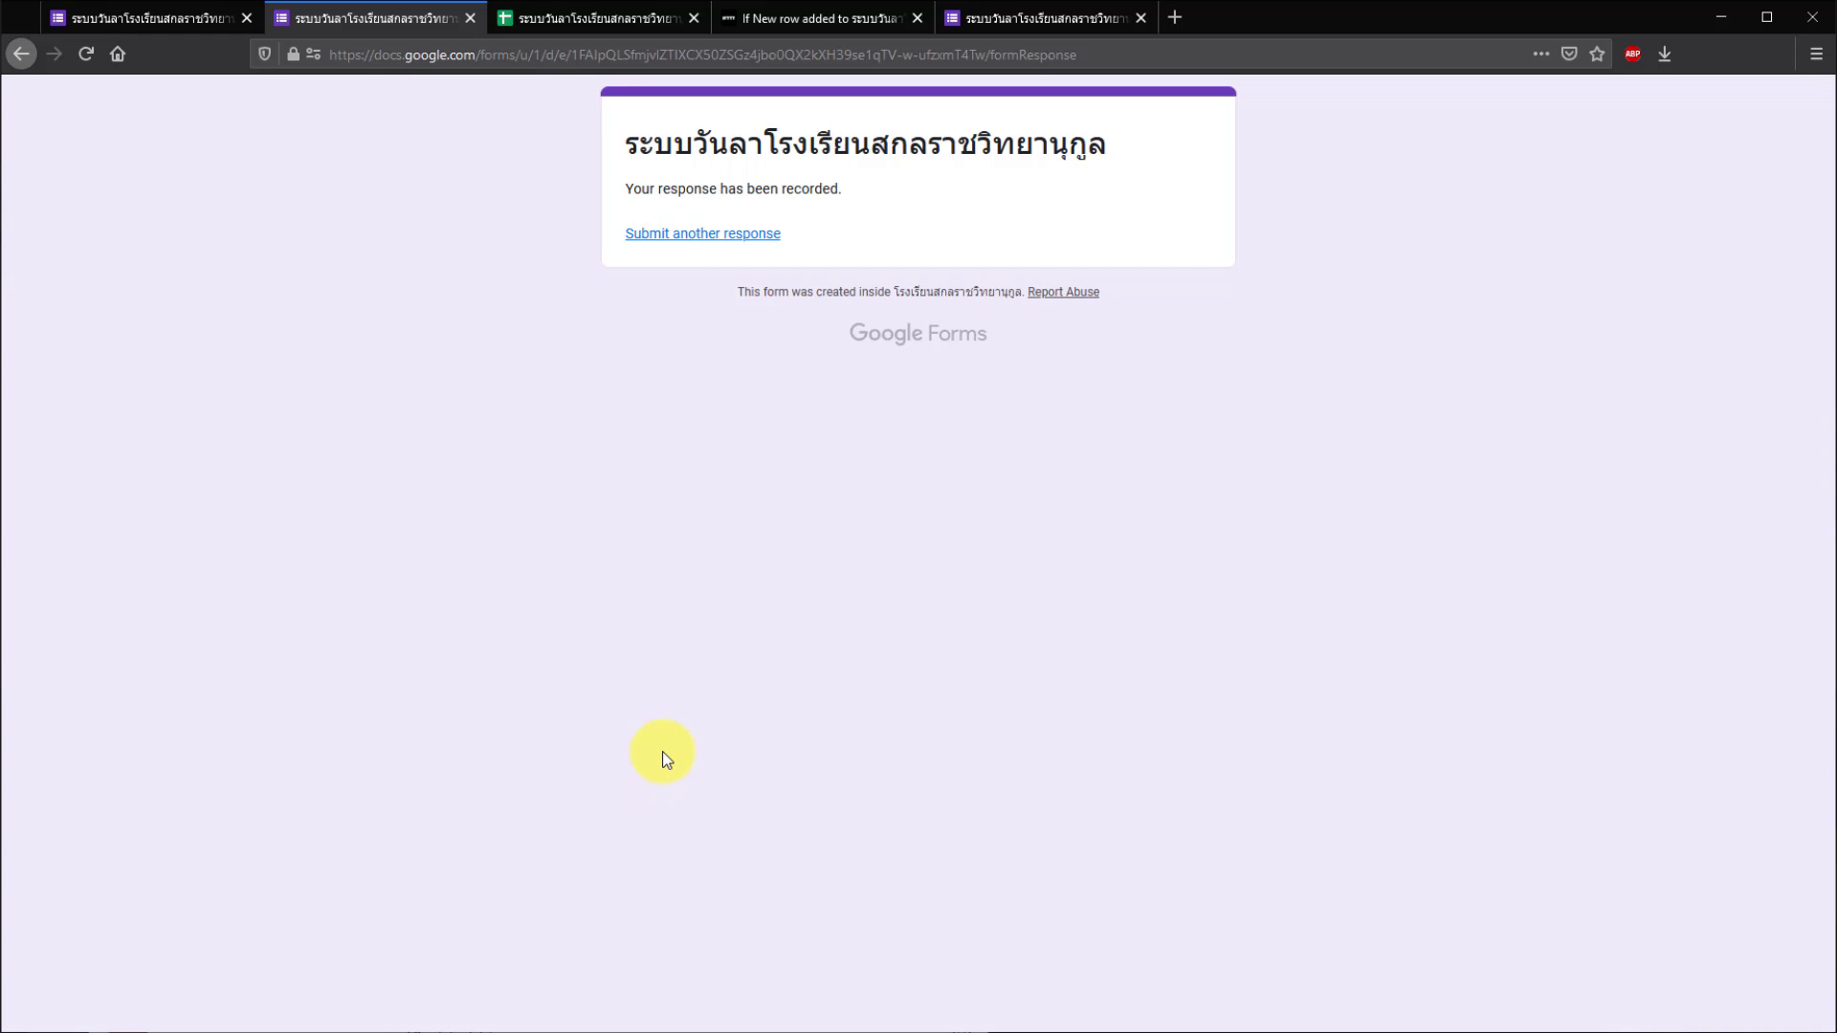
key("alt+Tab")
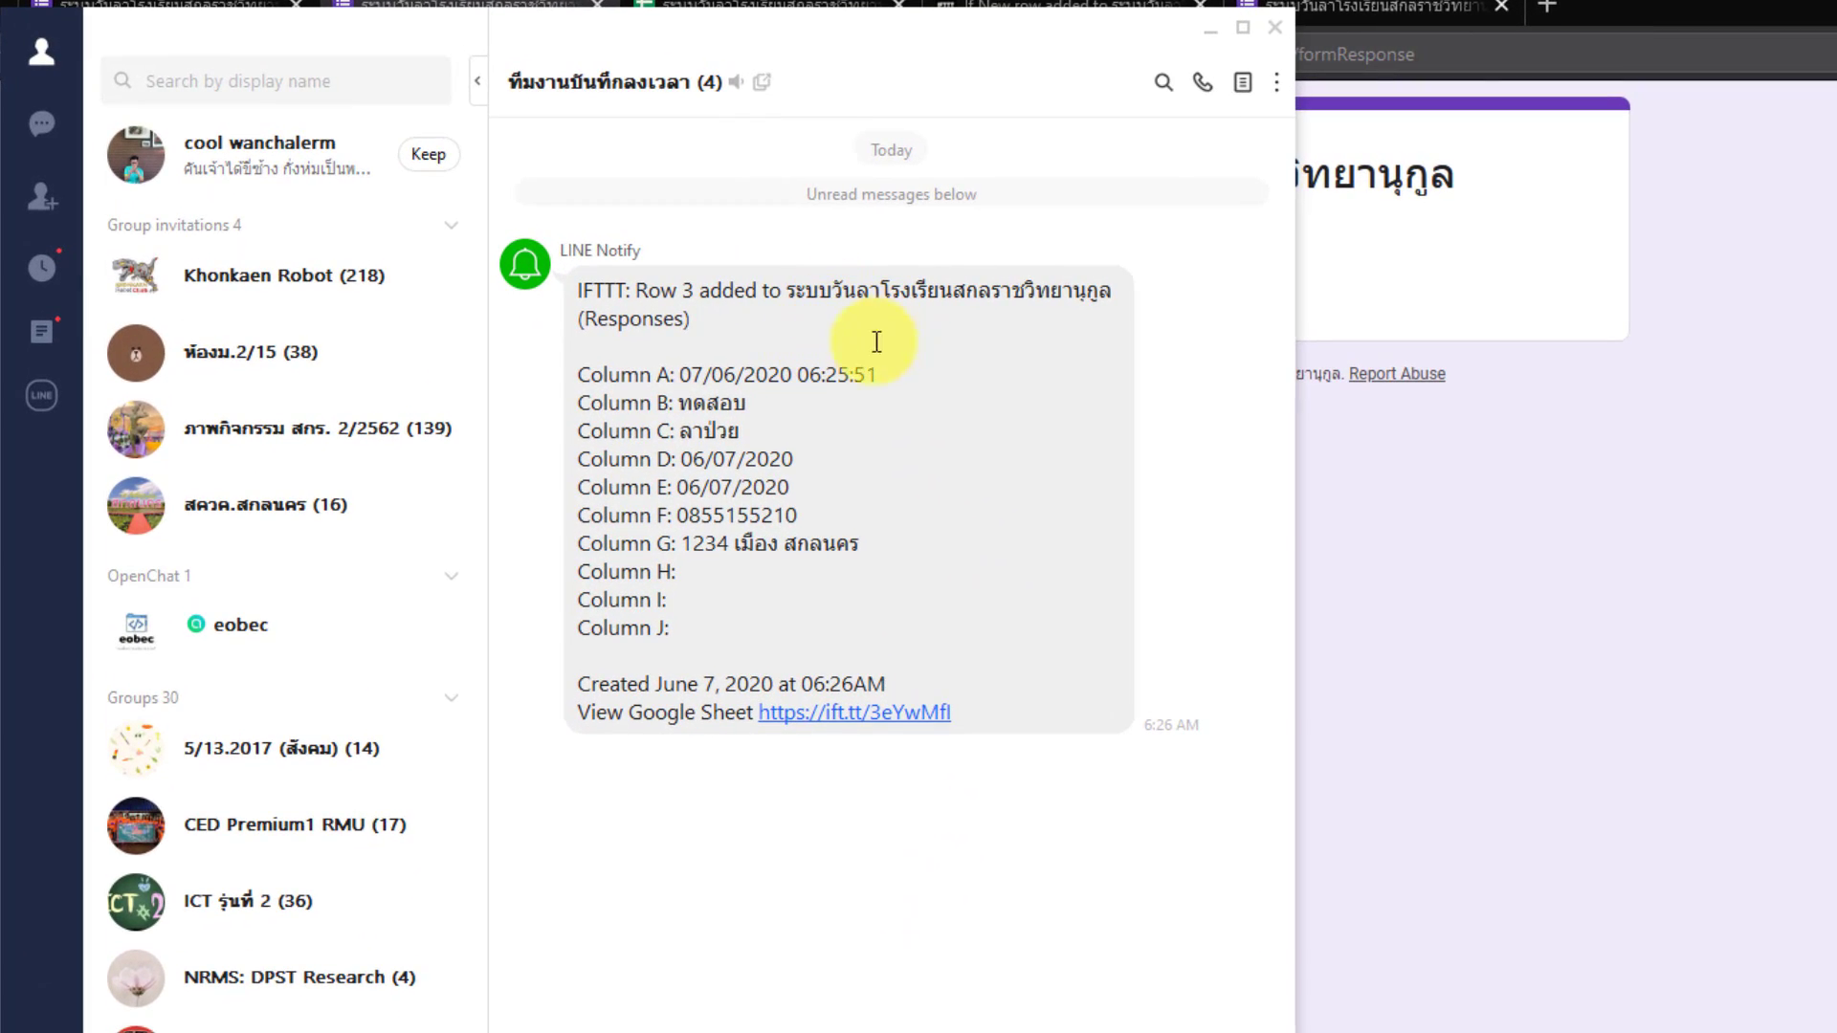
left_click_drag(677, 403, 741, 406)
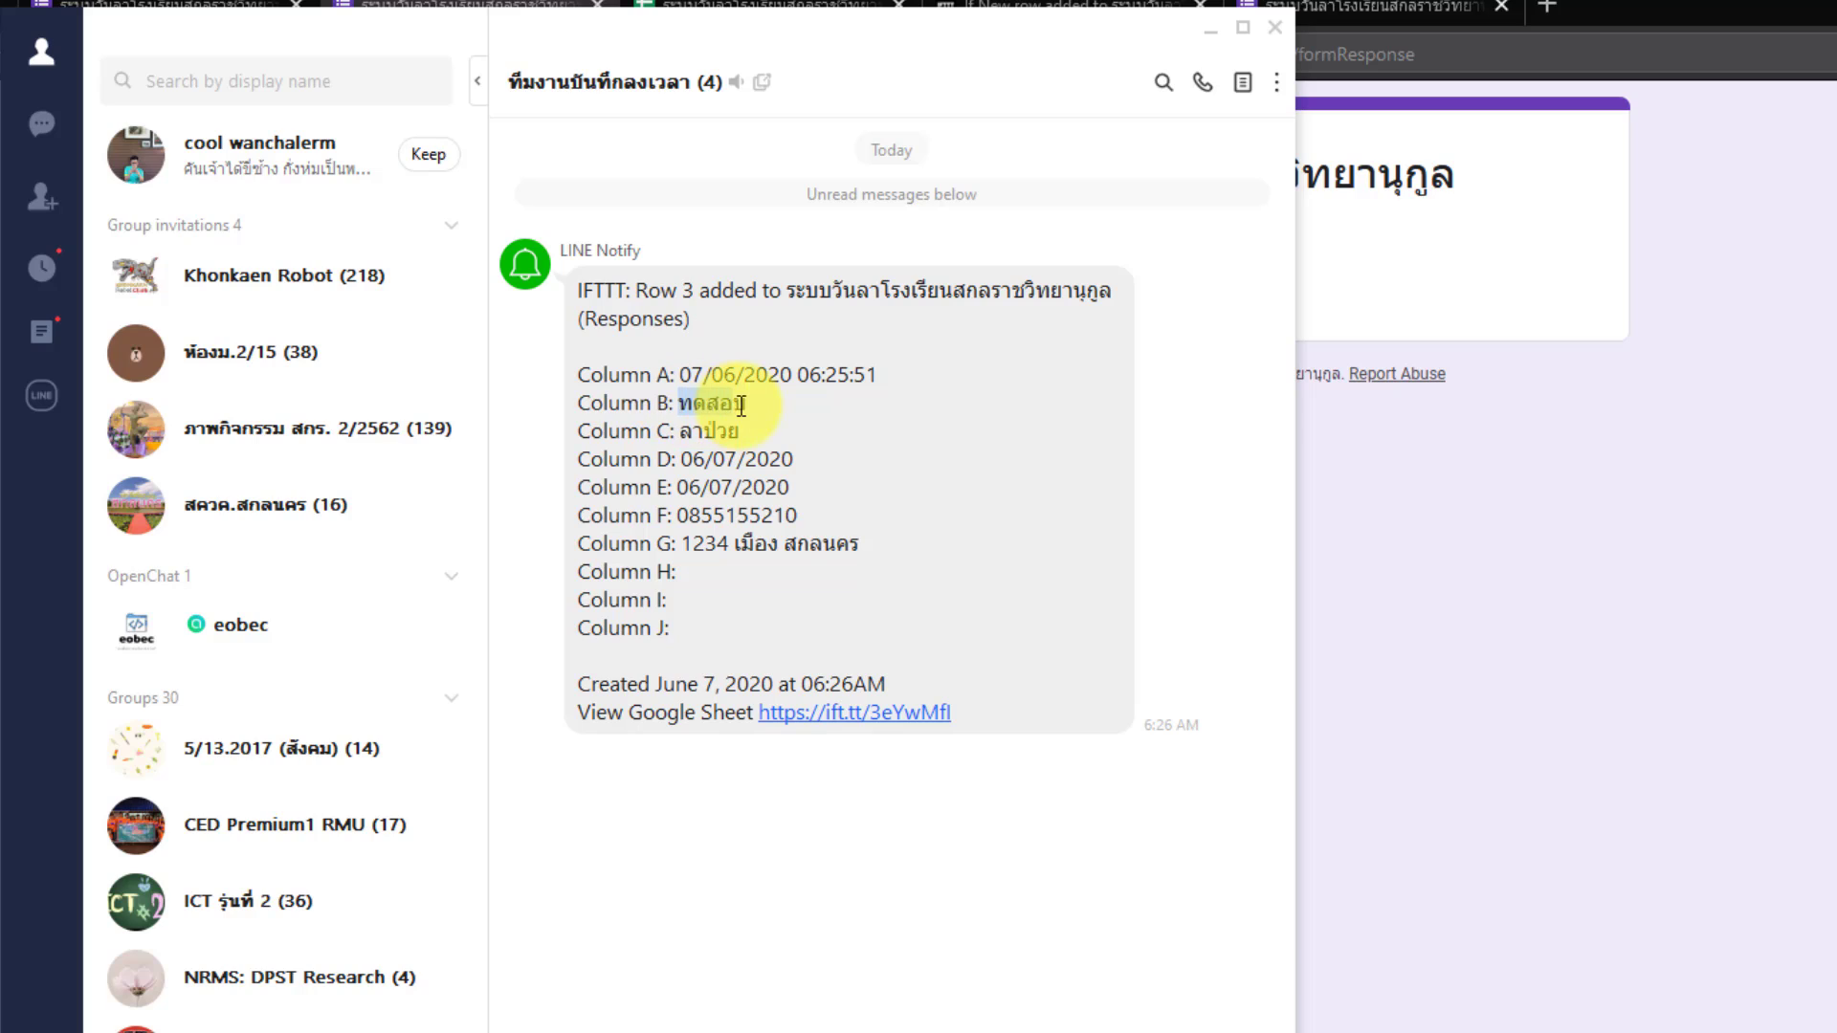
double_click(738, 429)
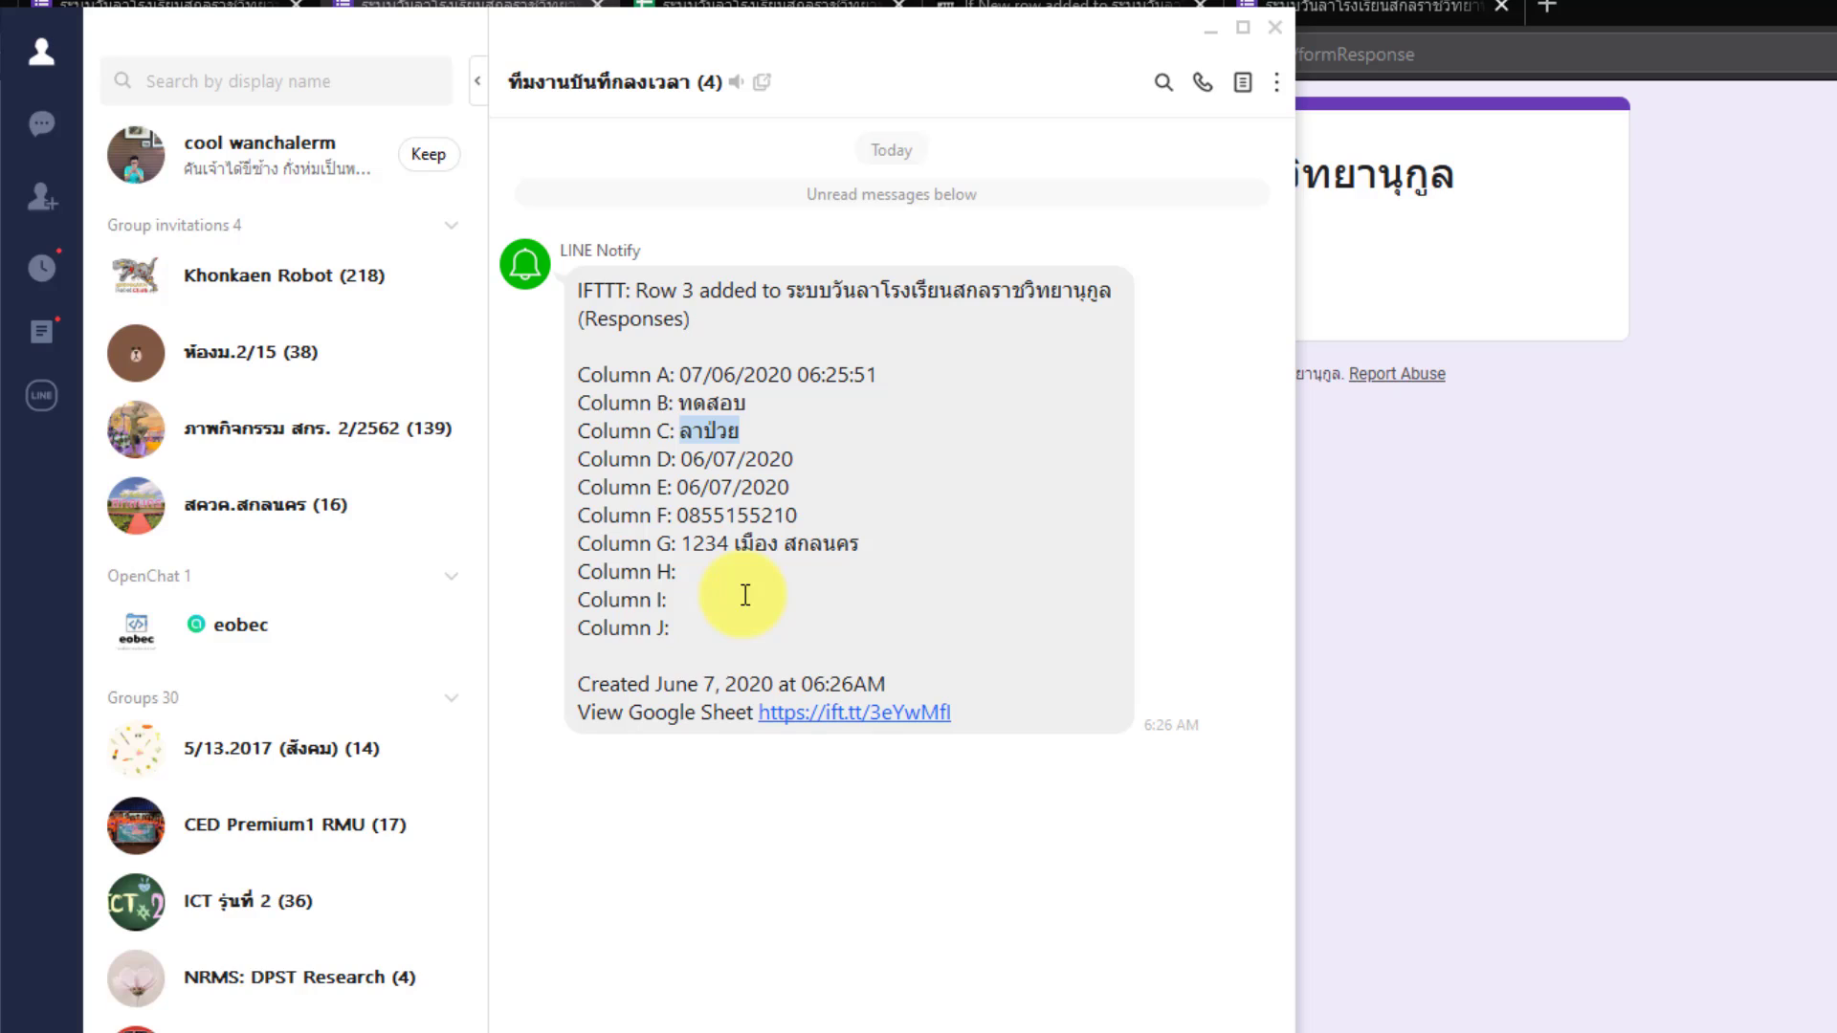
left_click_drag(719, 629, 555, 282)
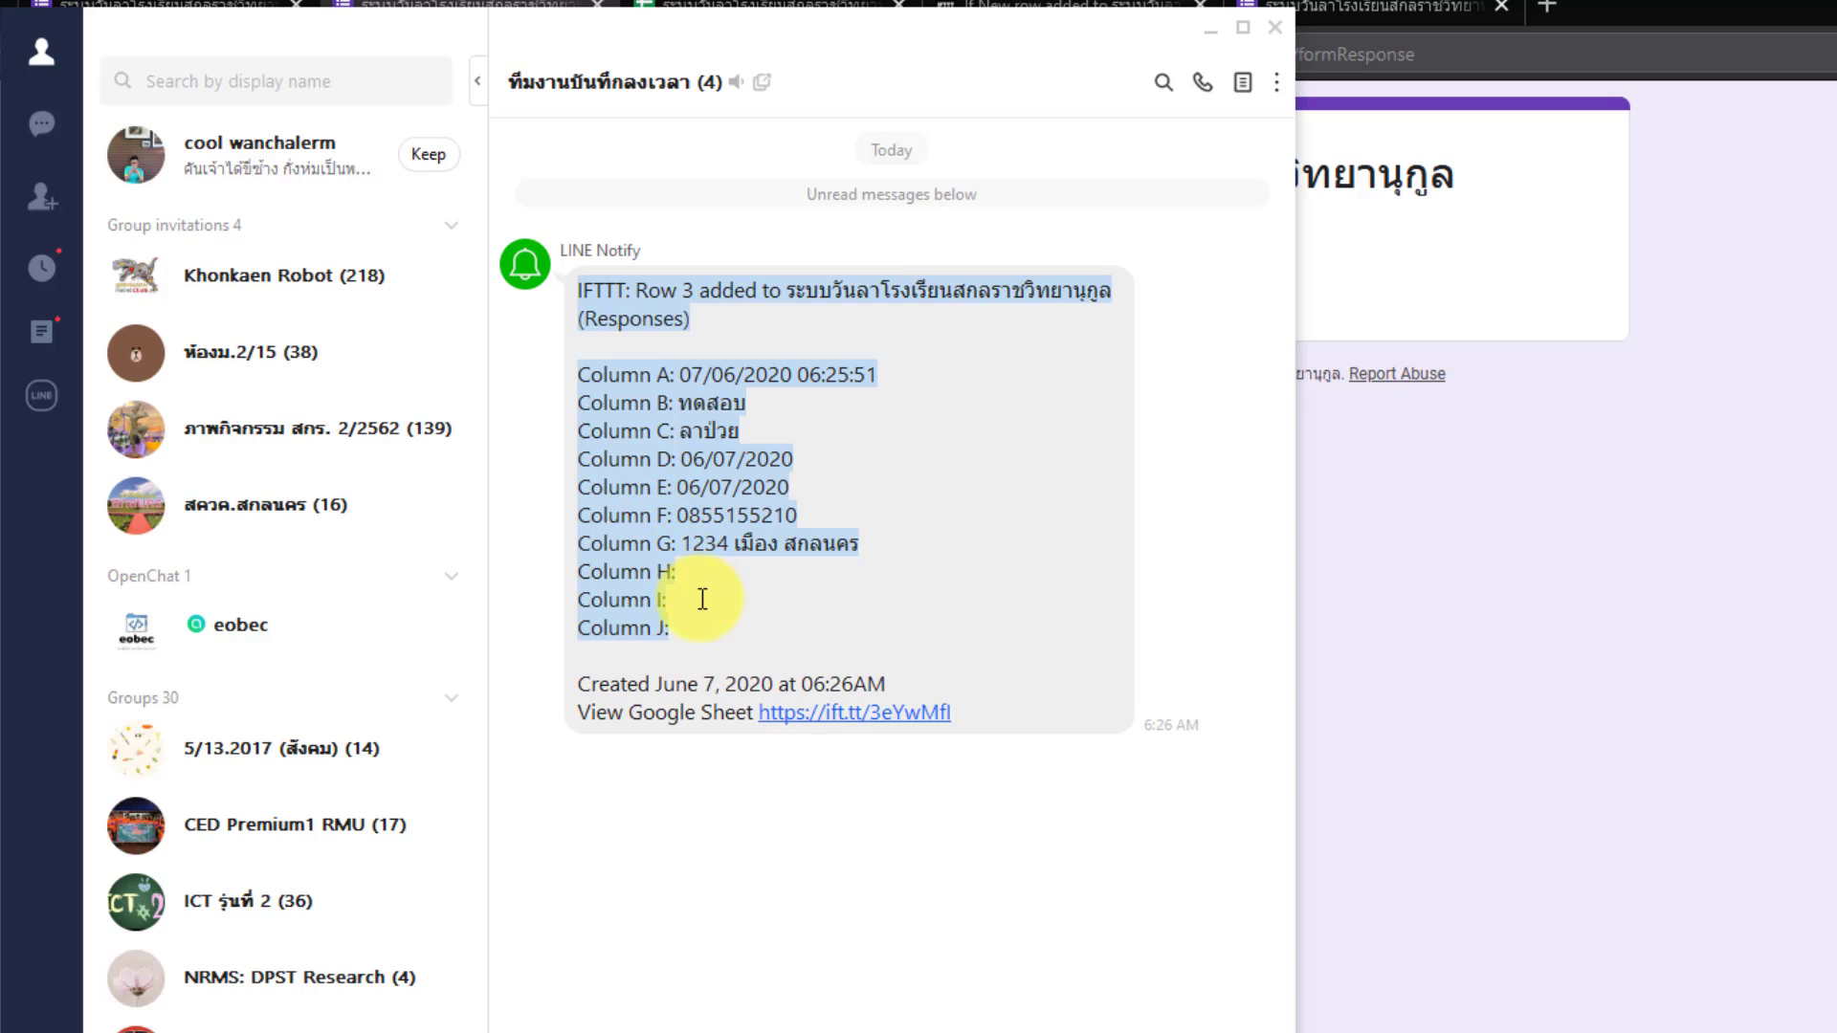
left_click(702, 599)
left_click_drag(694, 622, 553, 283)
- Return to the IFTTT applet tab, open its settings, and scroll down to the Message template
left_click(1463, 486)
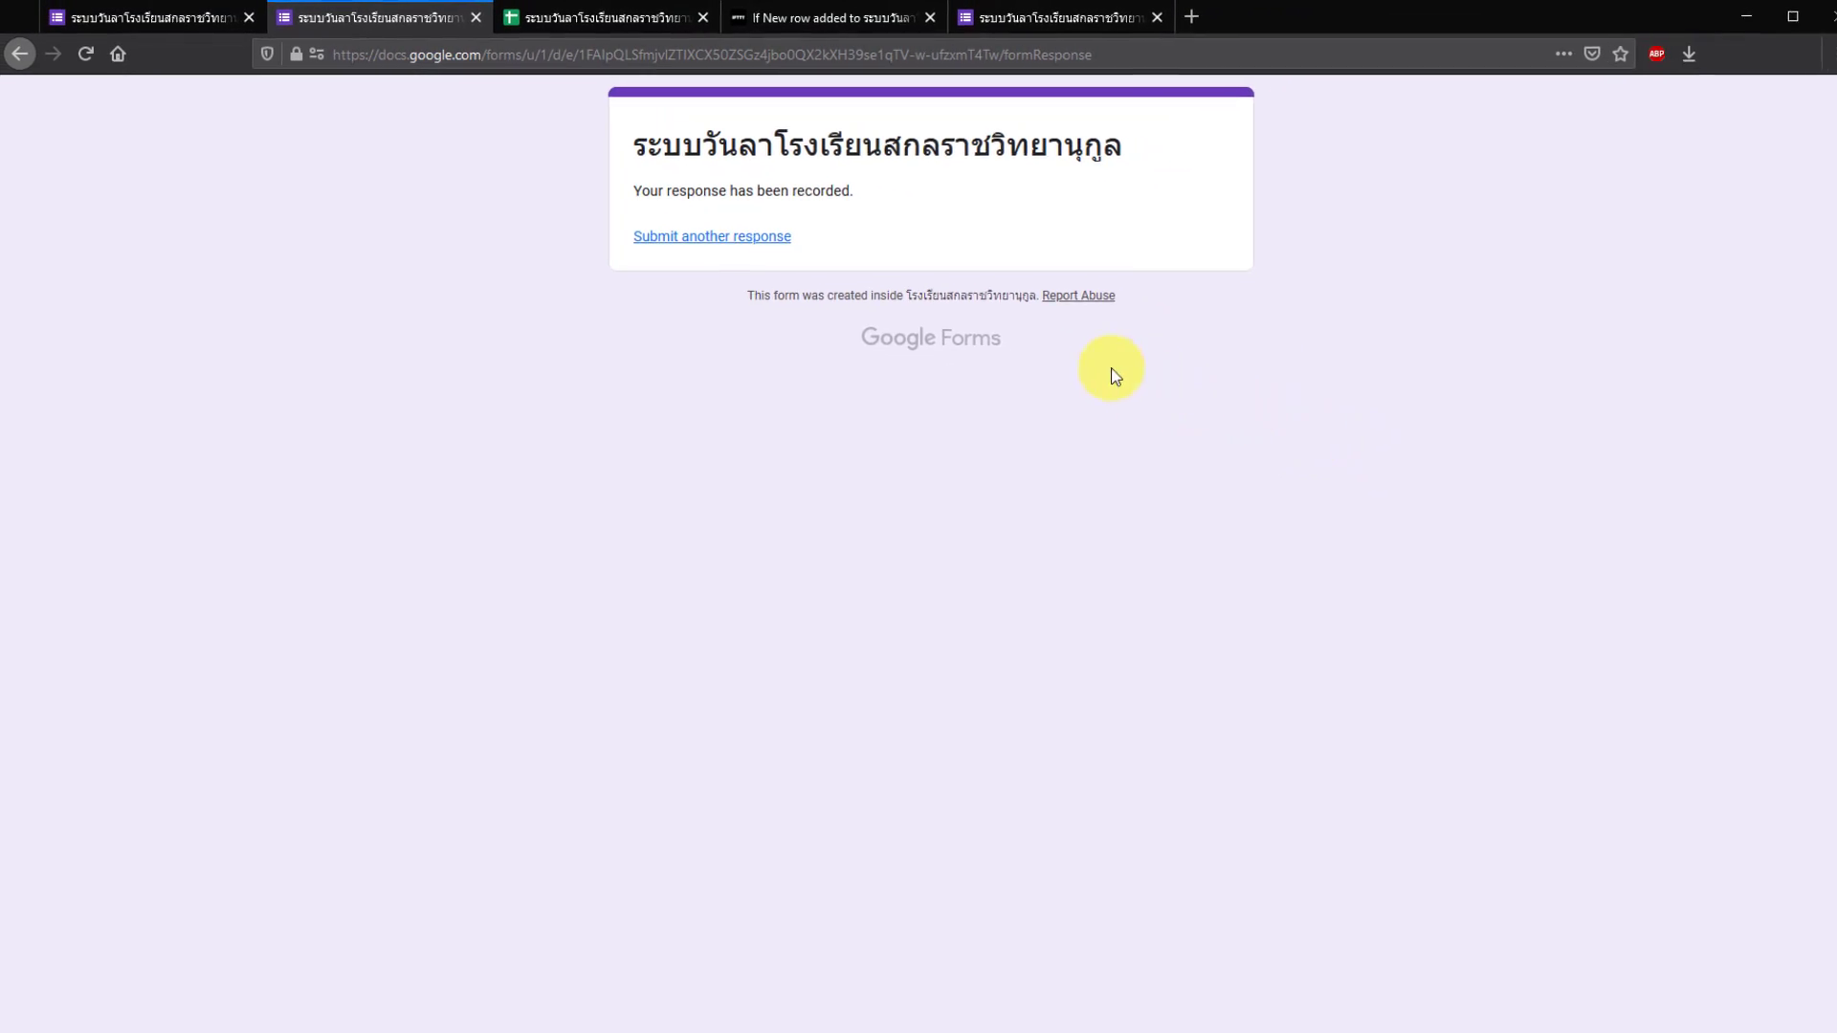
left_click(811, 25)
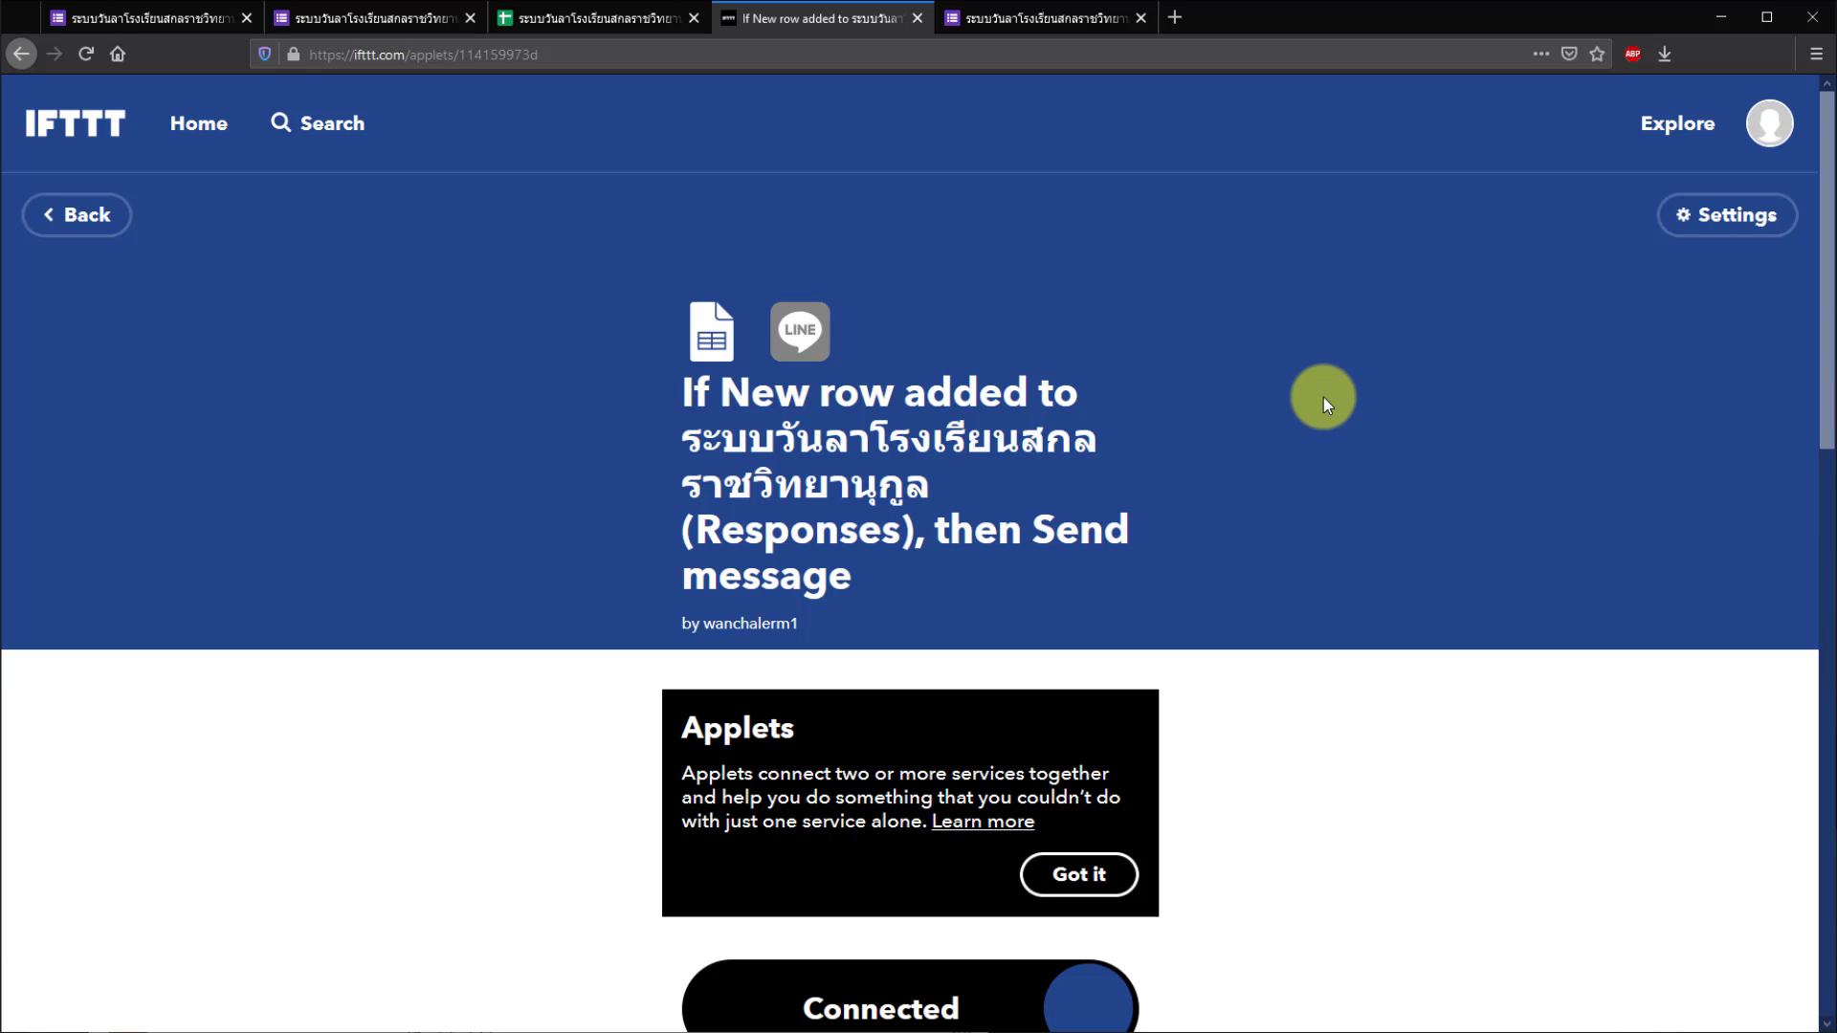
left_click(1730, 230)
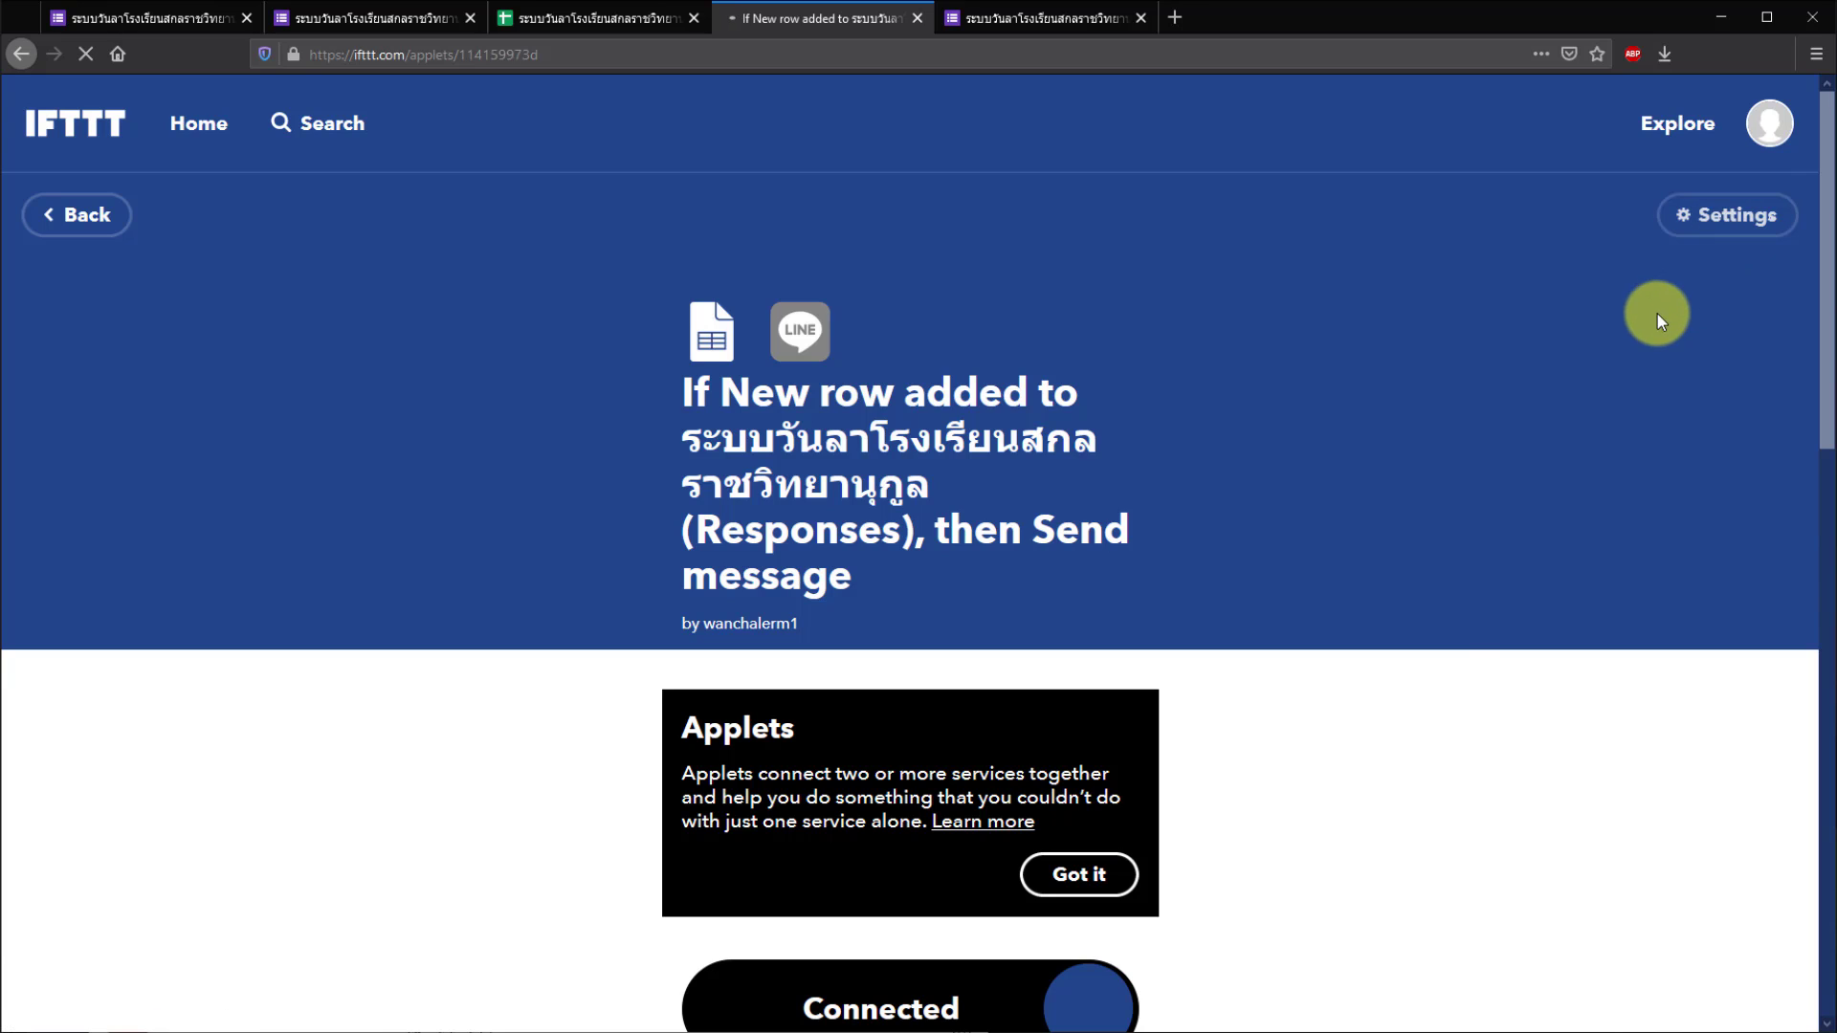
scroll(1346, 498, "down", 3)
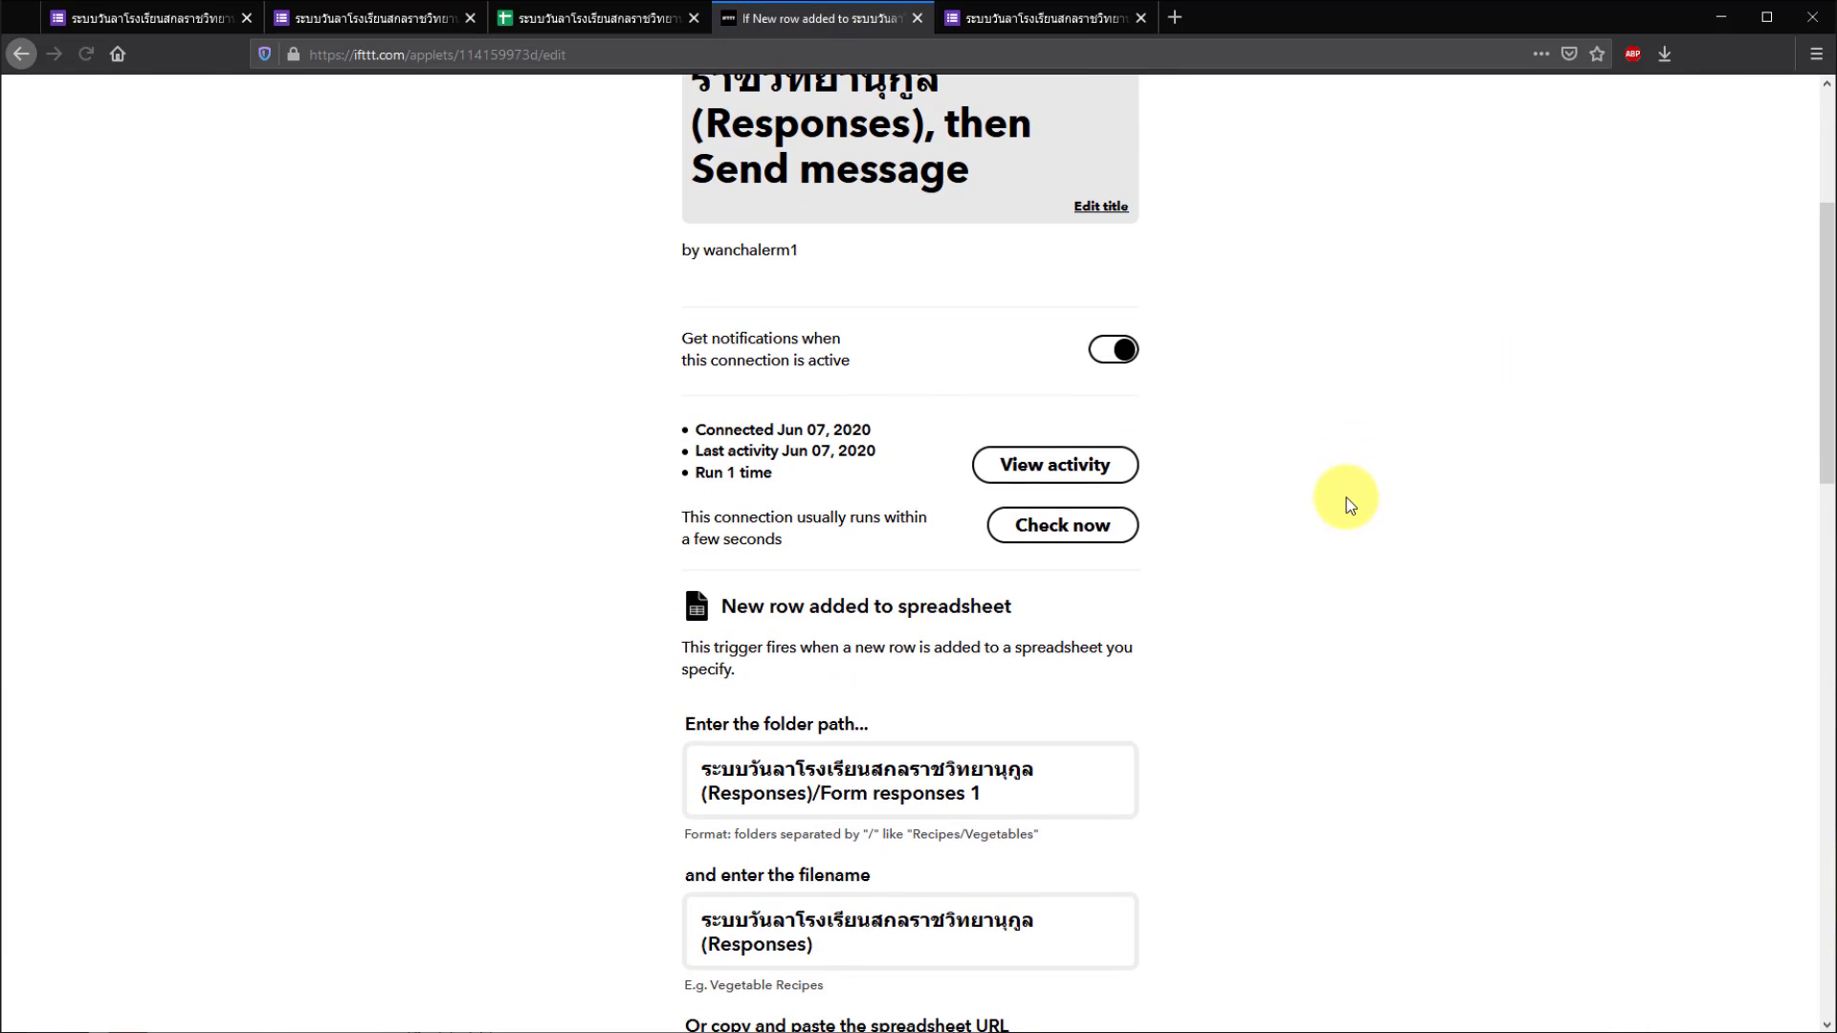
scroll(1346, 498, "down", 5)
scroll(1346, 497, "down", 8)
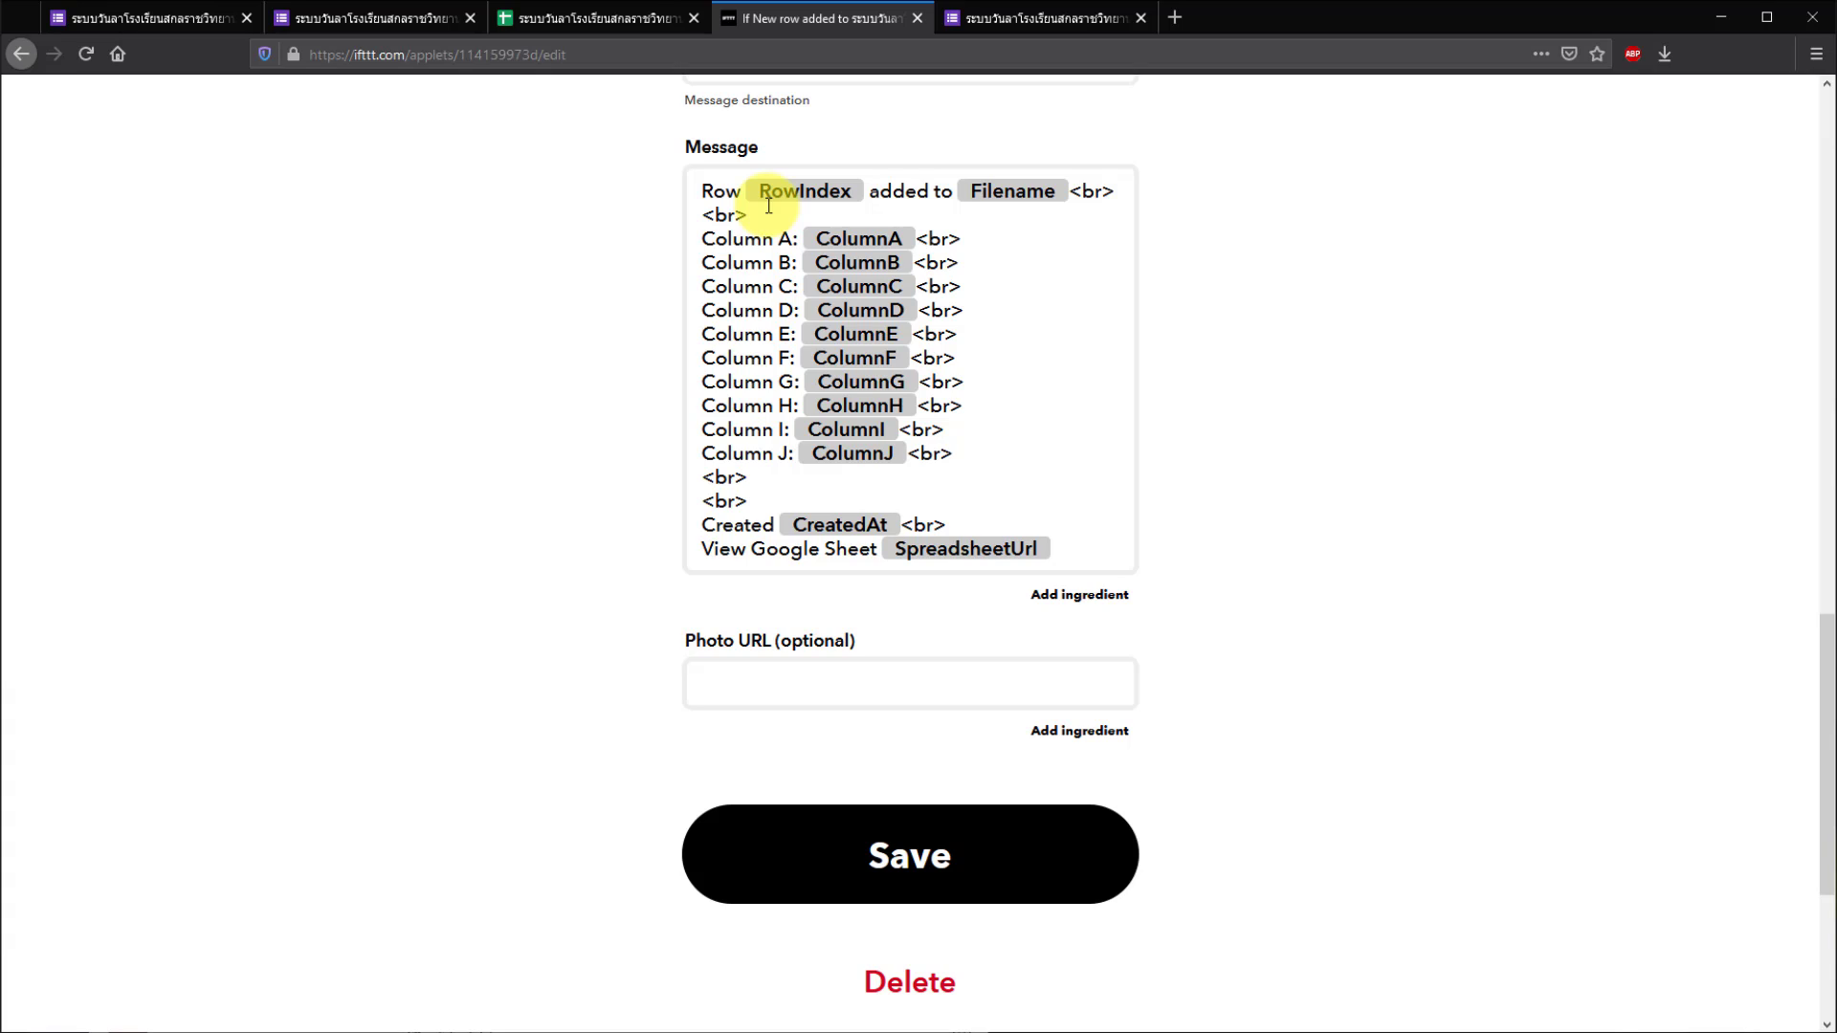
left_click(191, 1024)
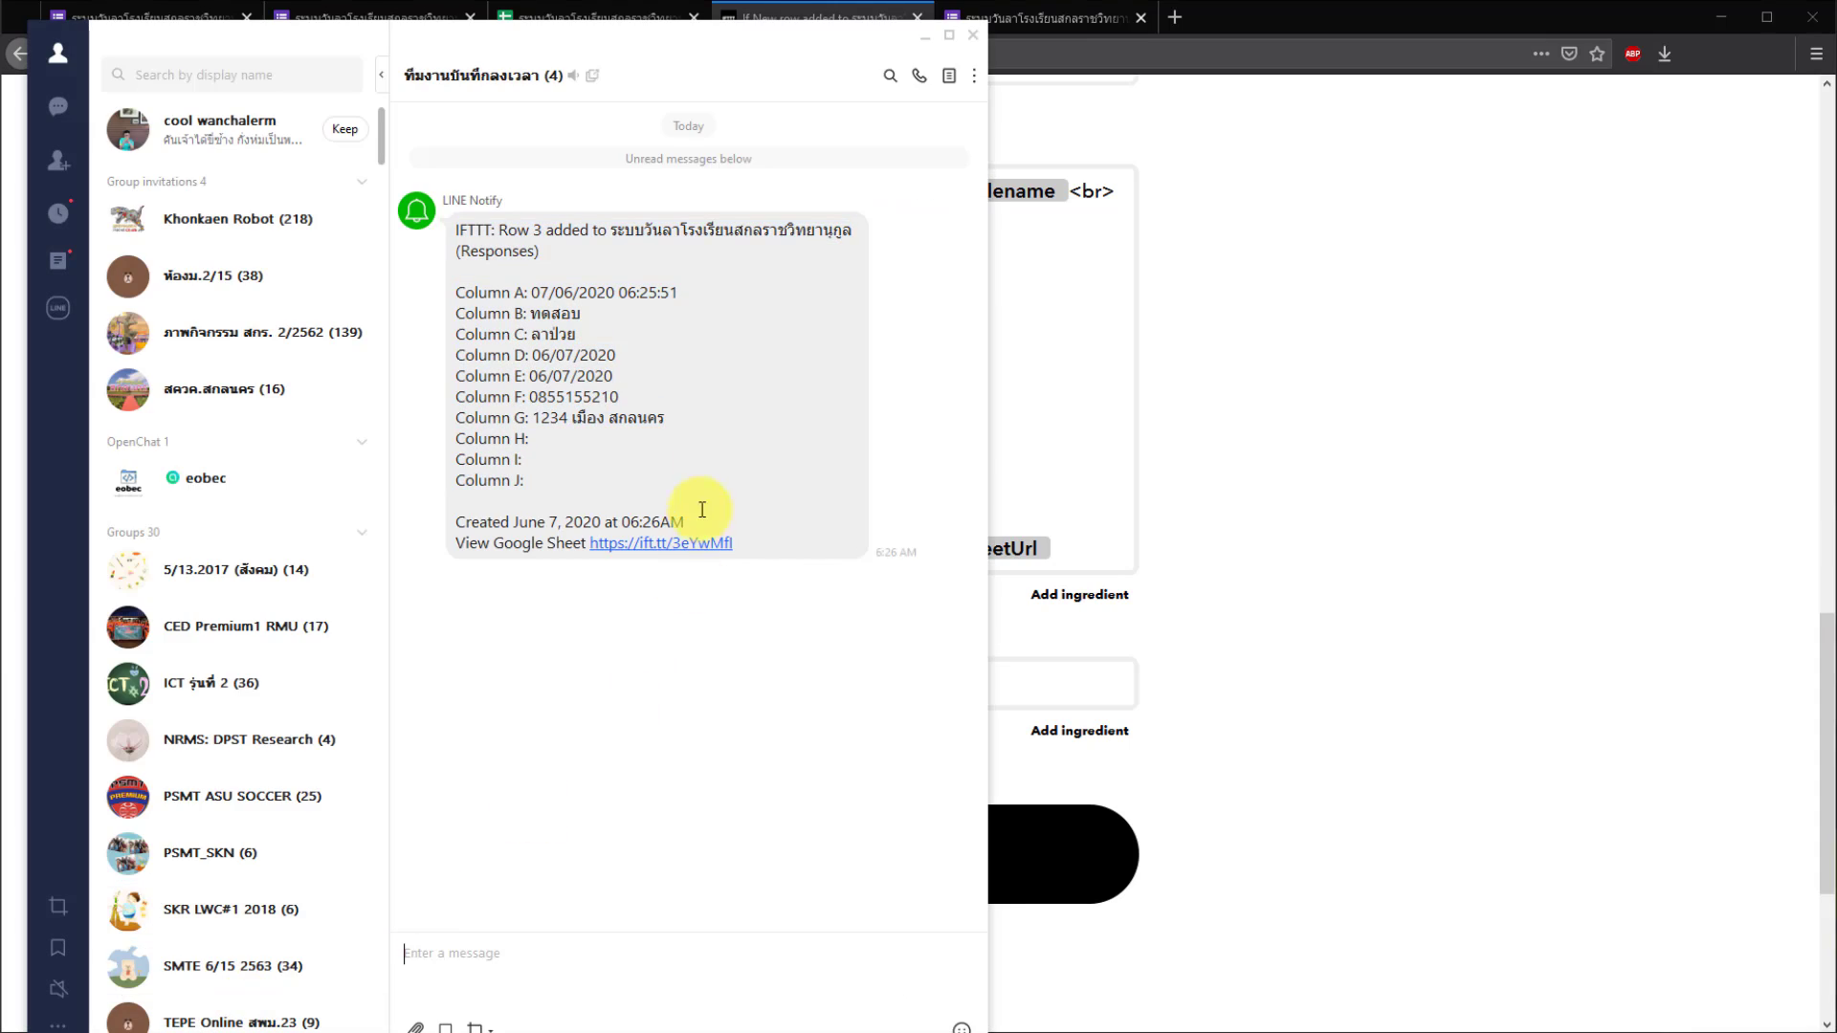
left_click_drag(989, 358, 867, 334)
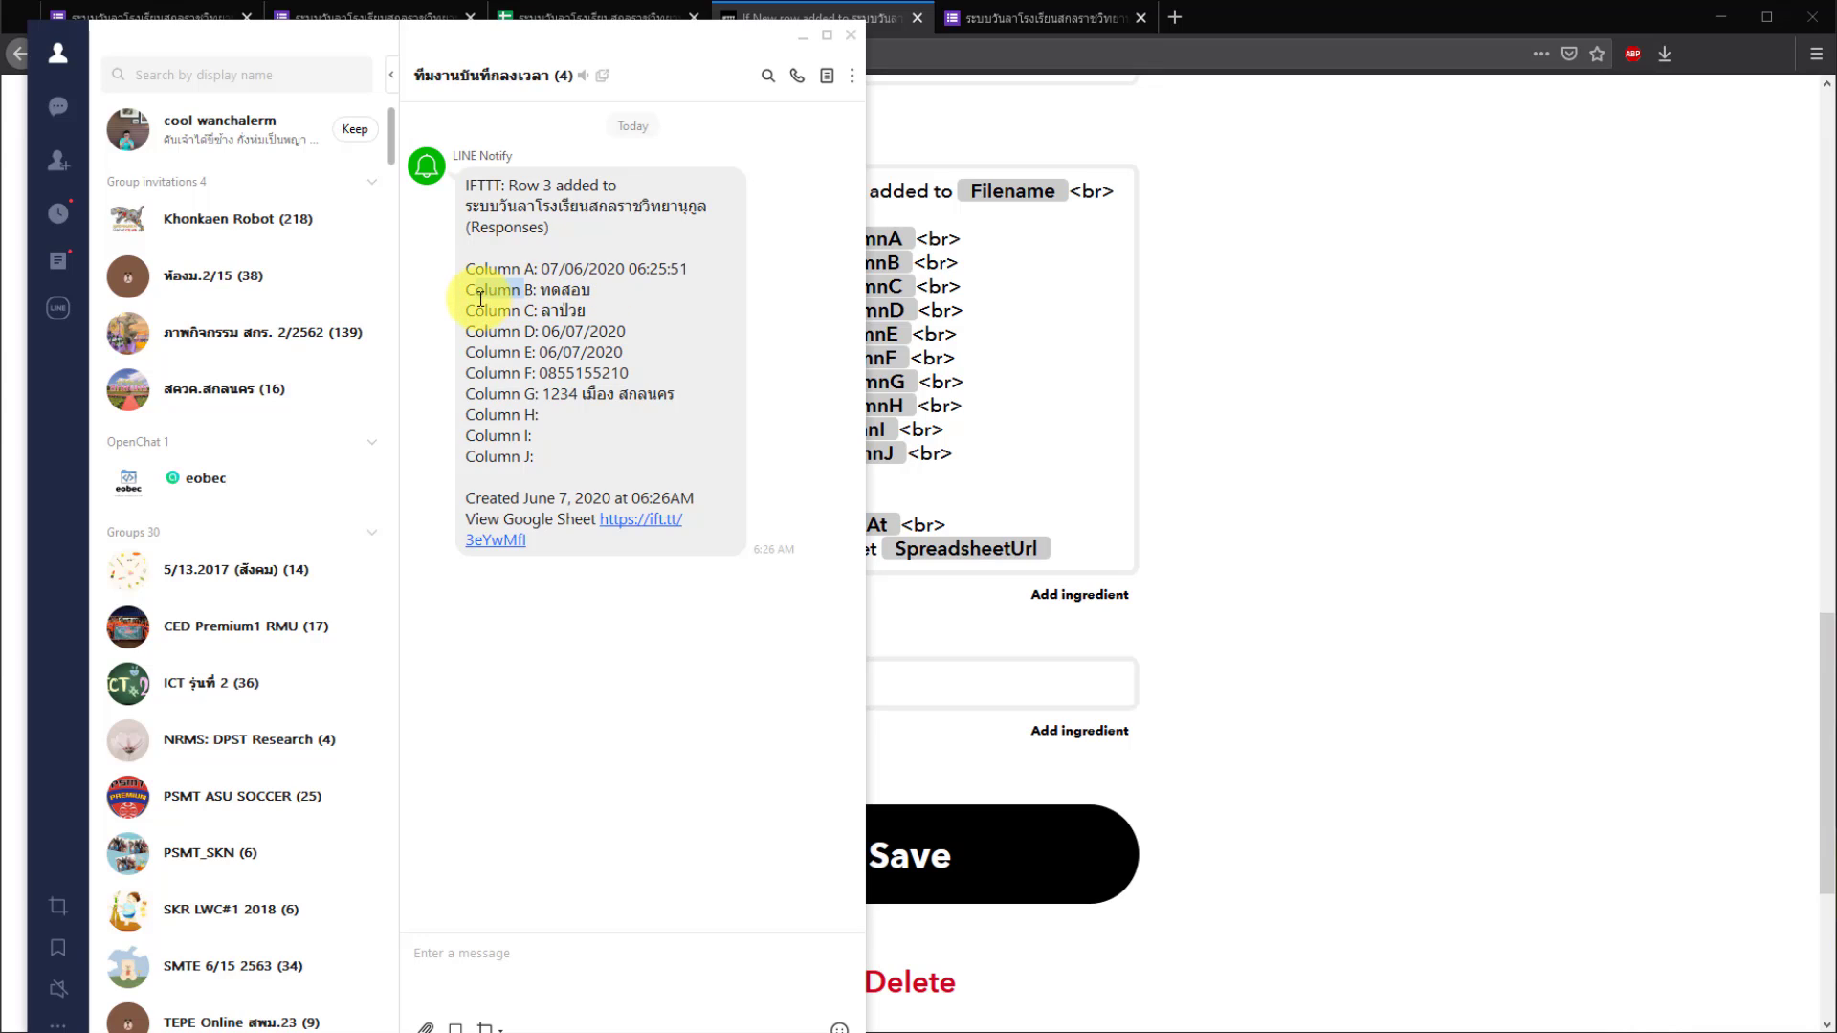
left_click_drag(541, 295, 601, 298)
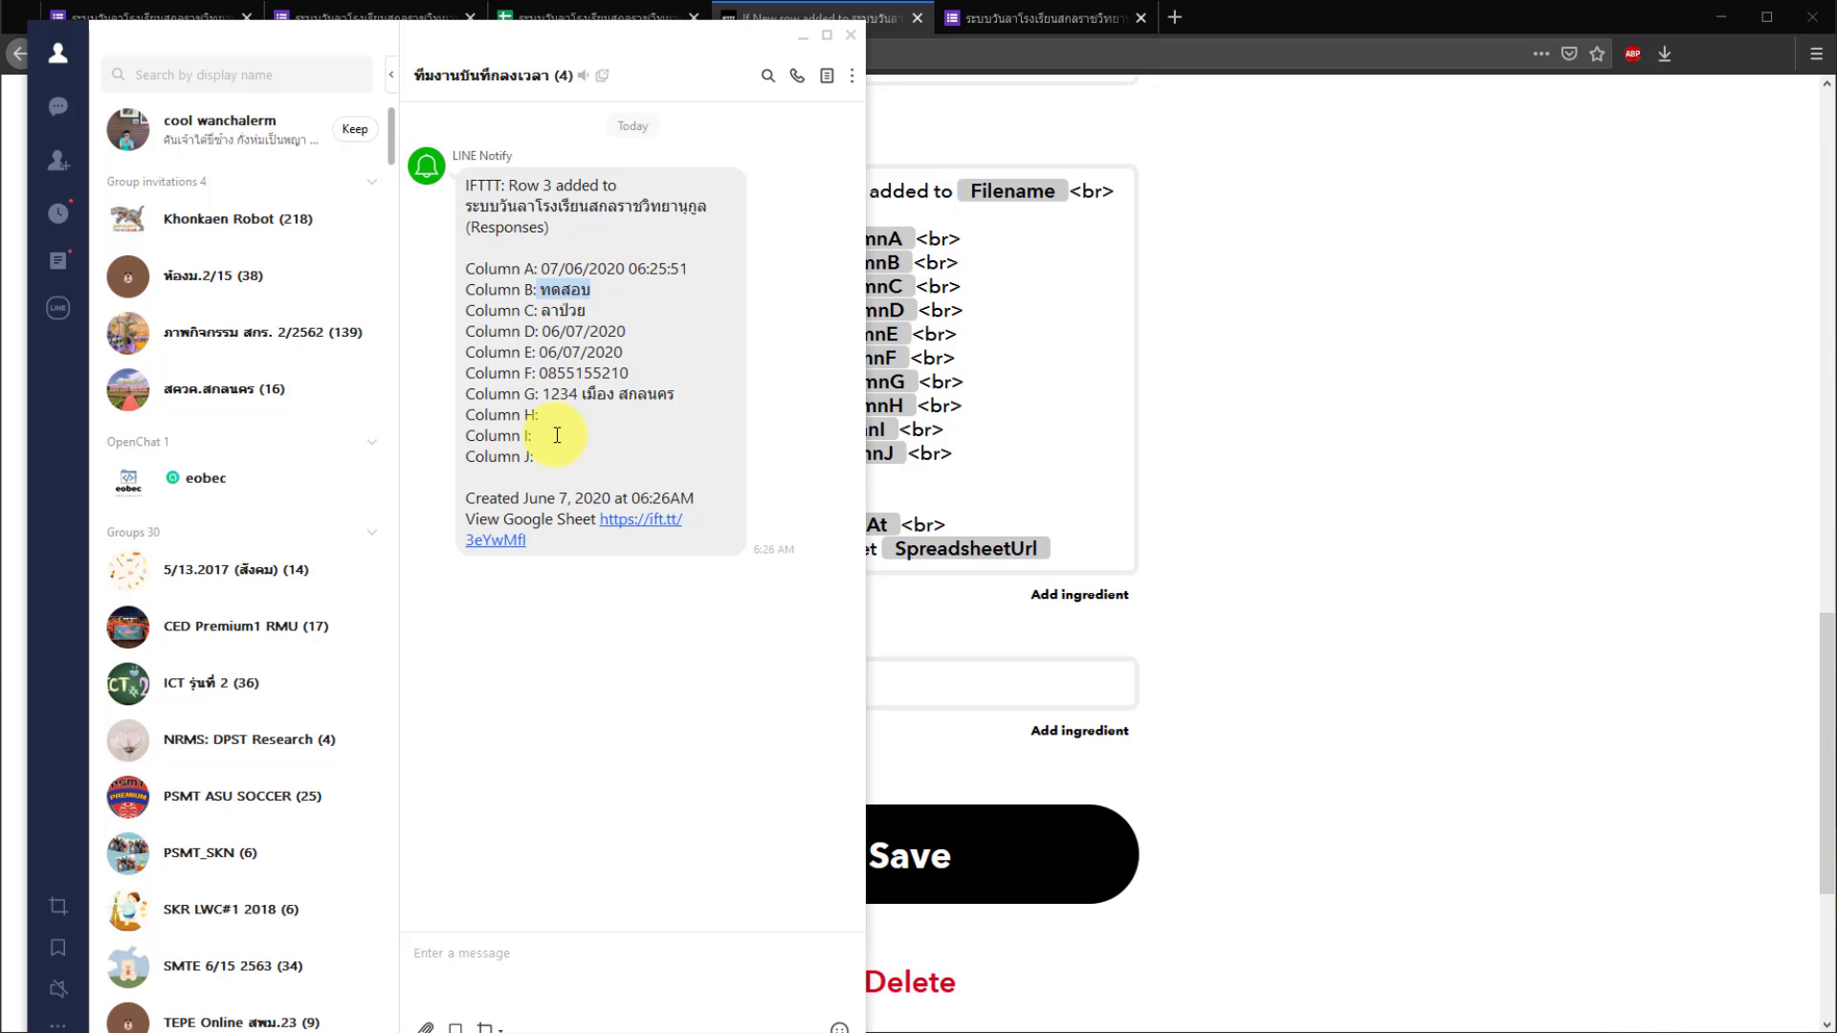
left_click(1315, 346)
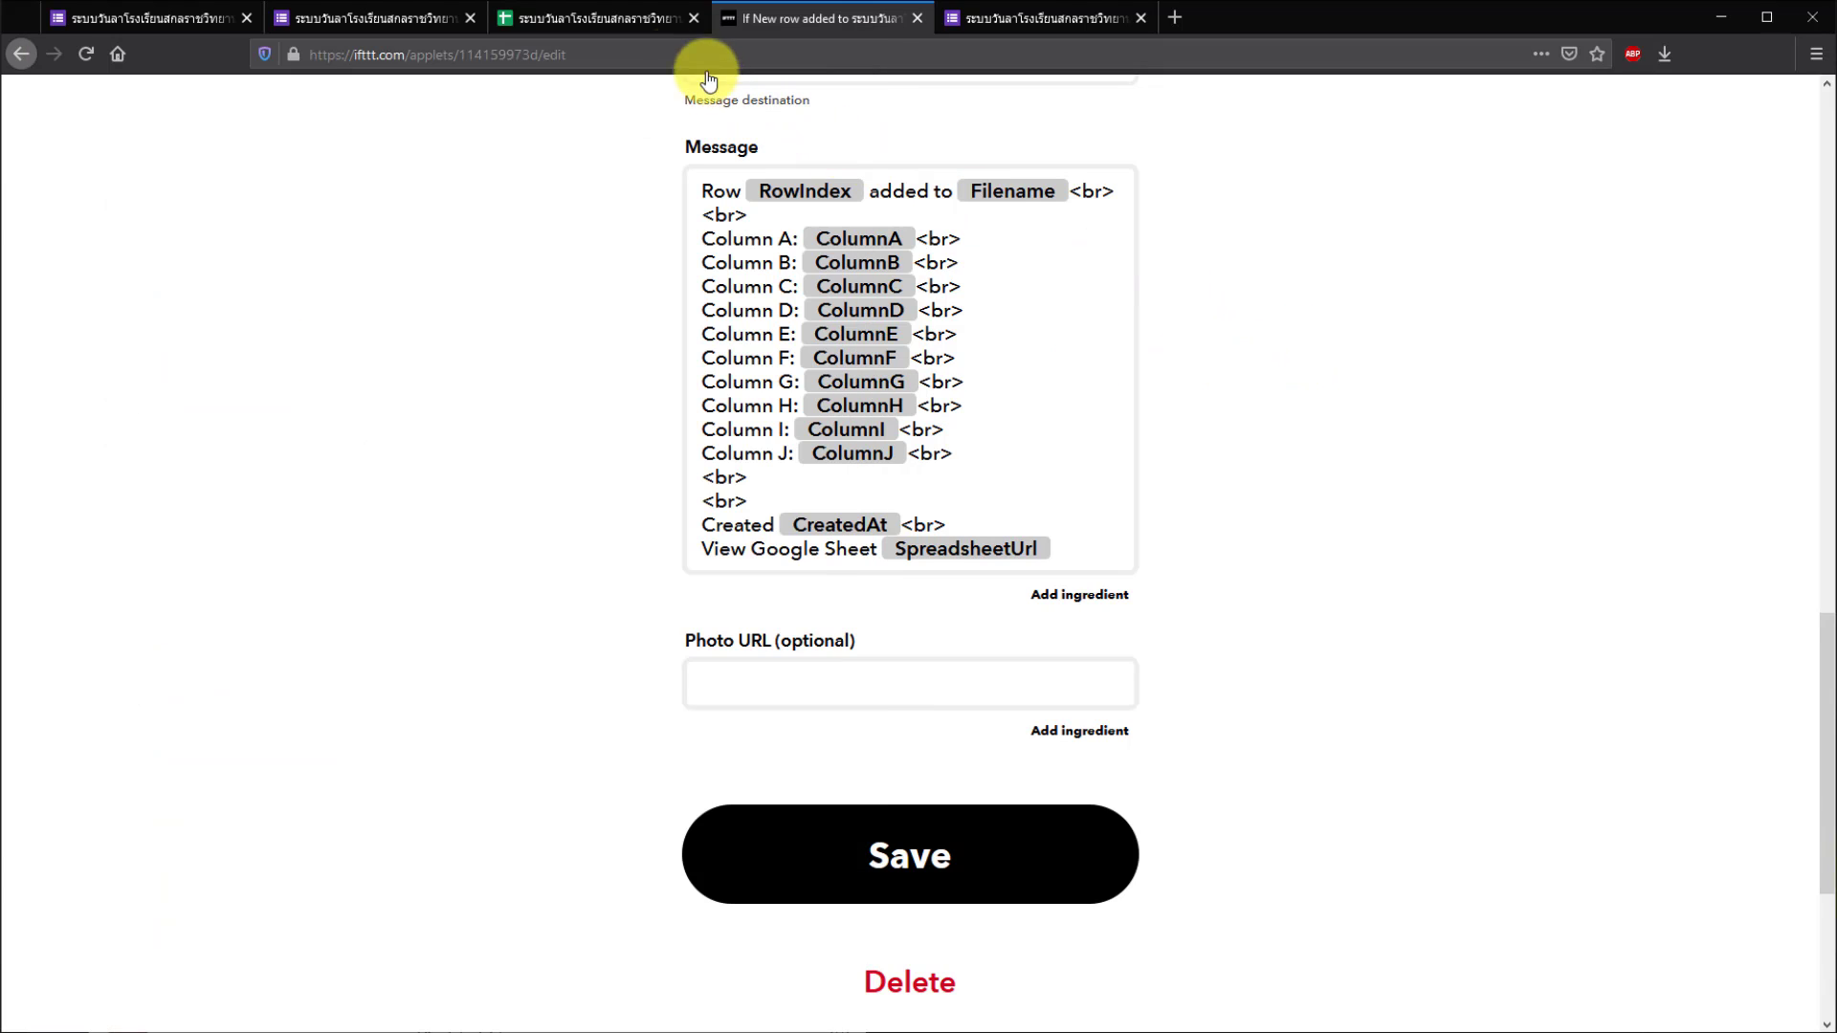
left_click(591, 27)
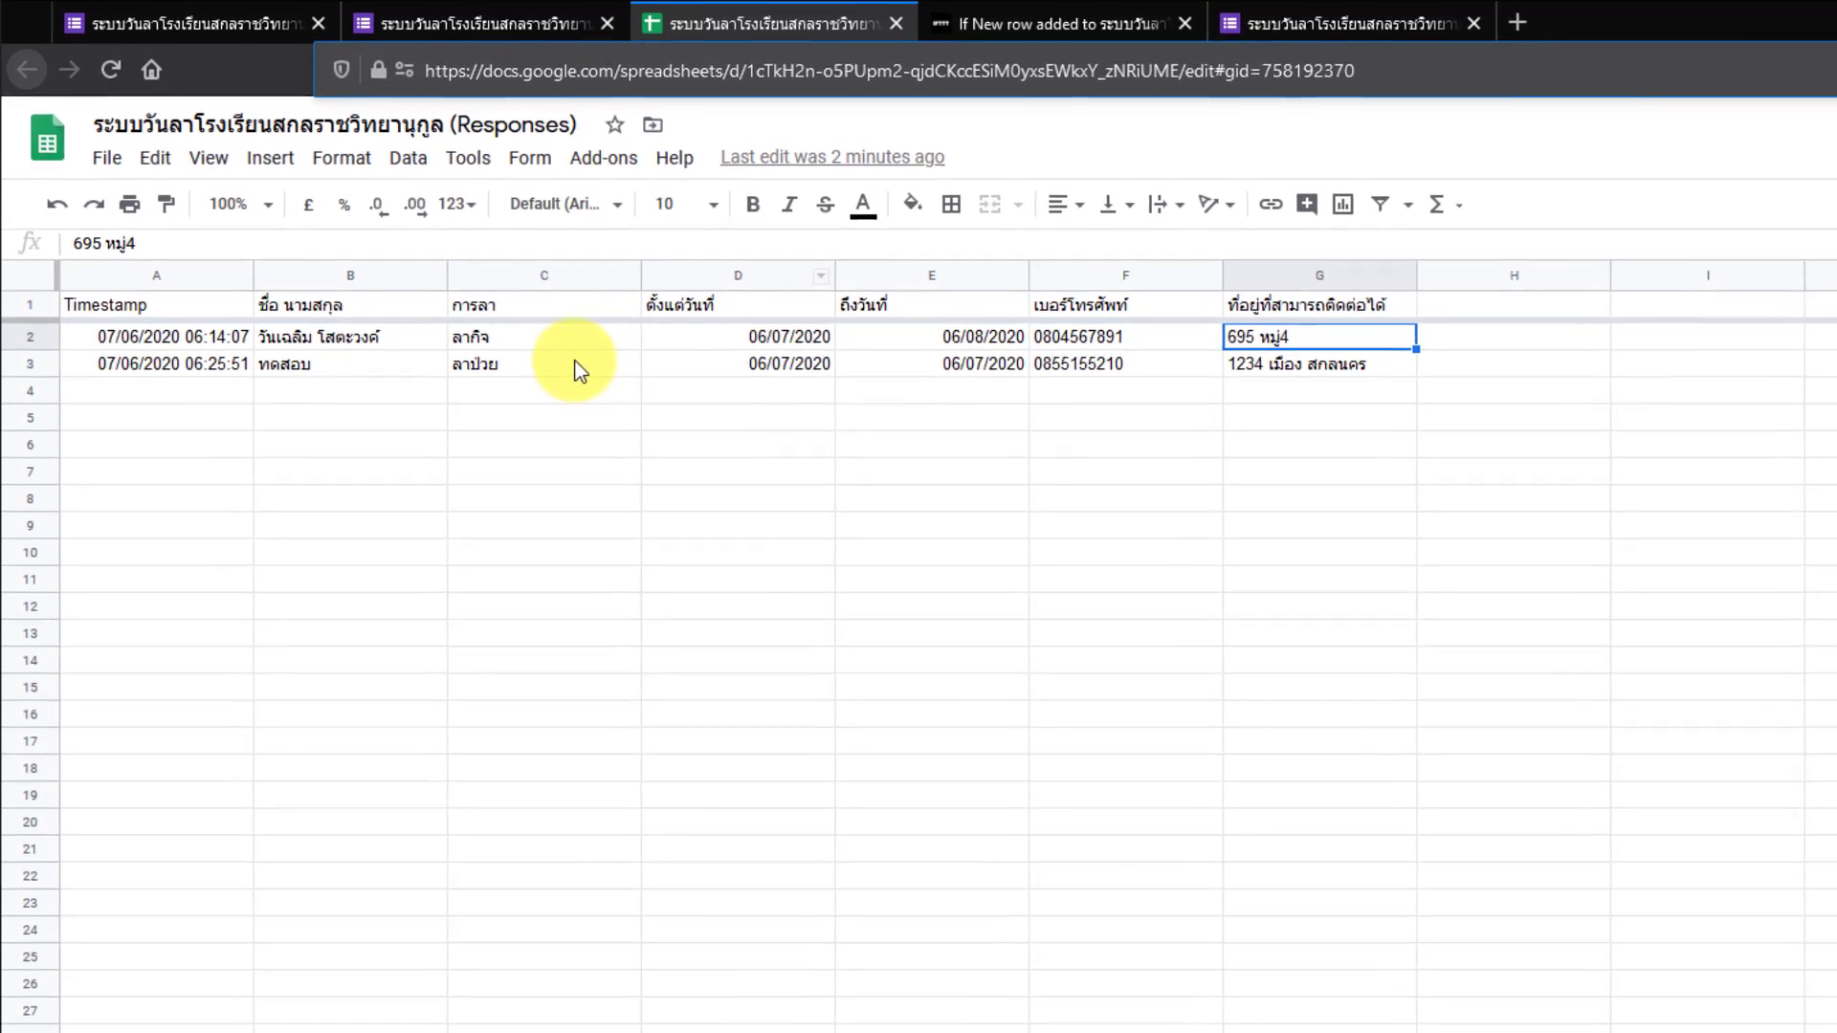
left_click(437, 280)
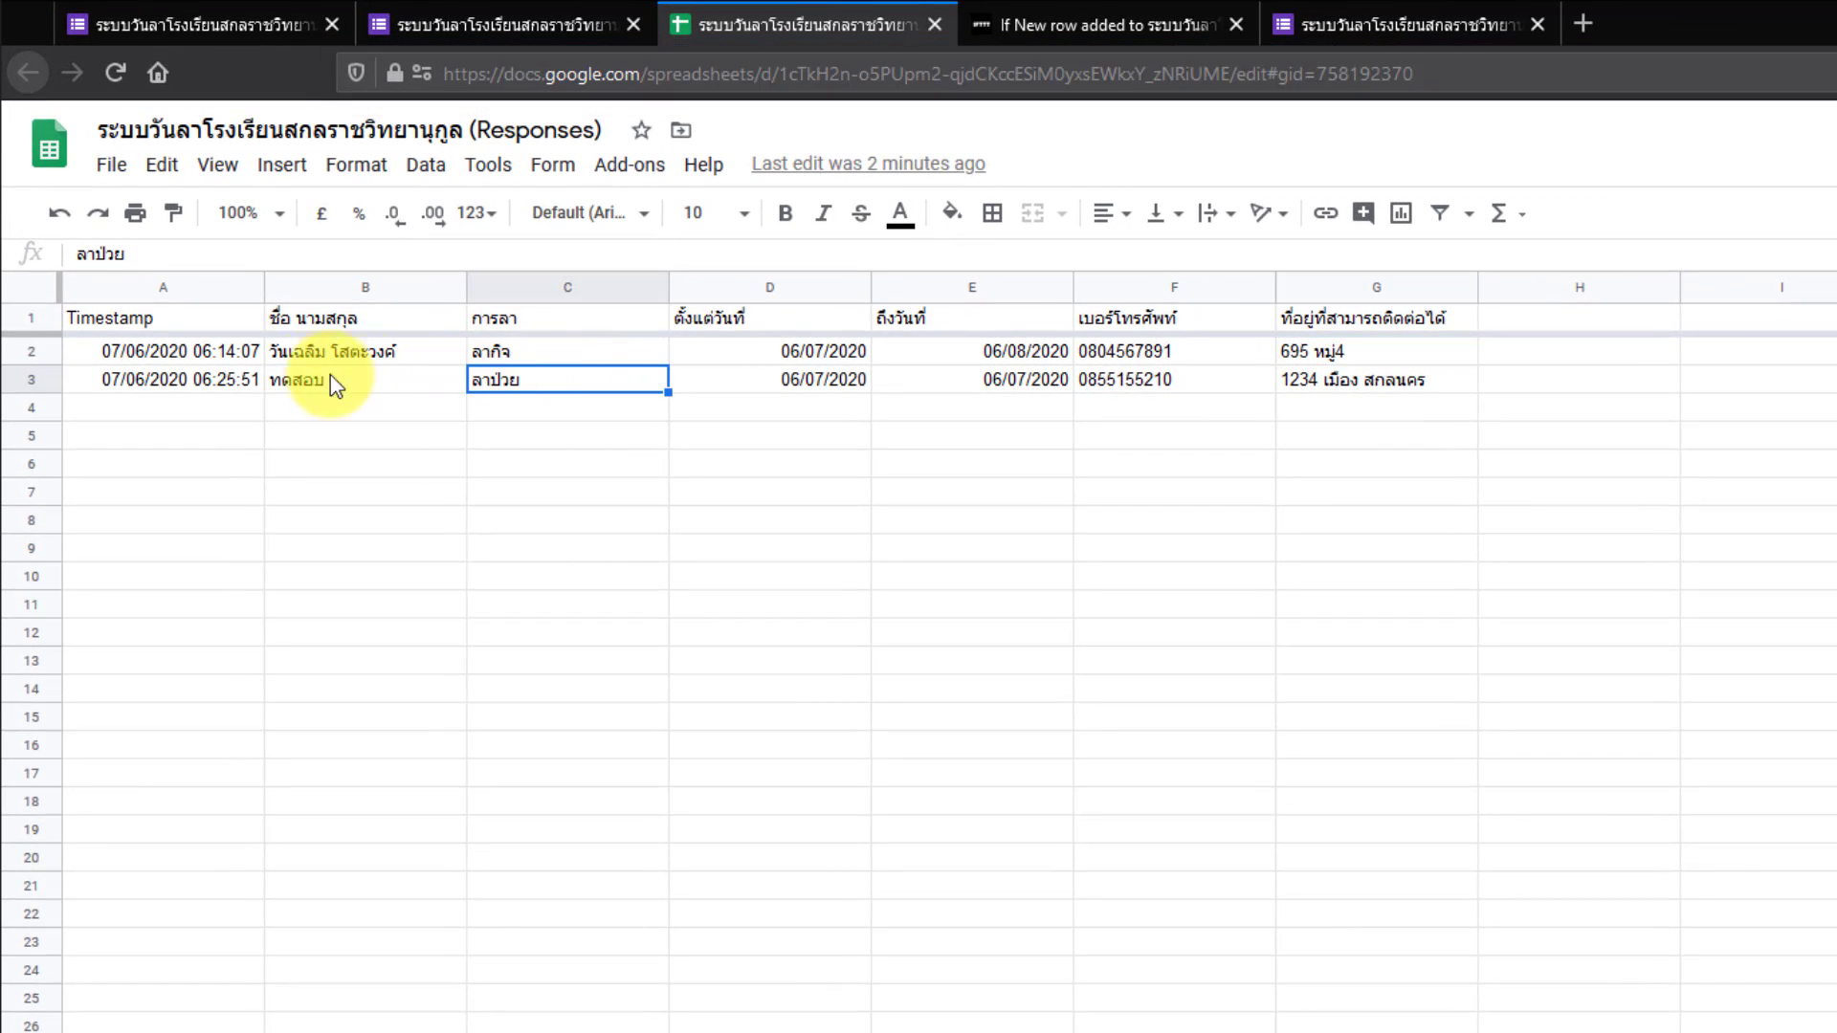
left_click(165, 287)
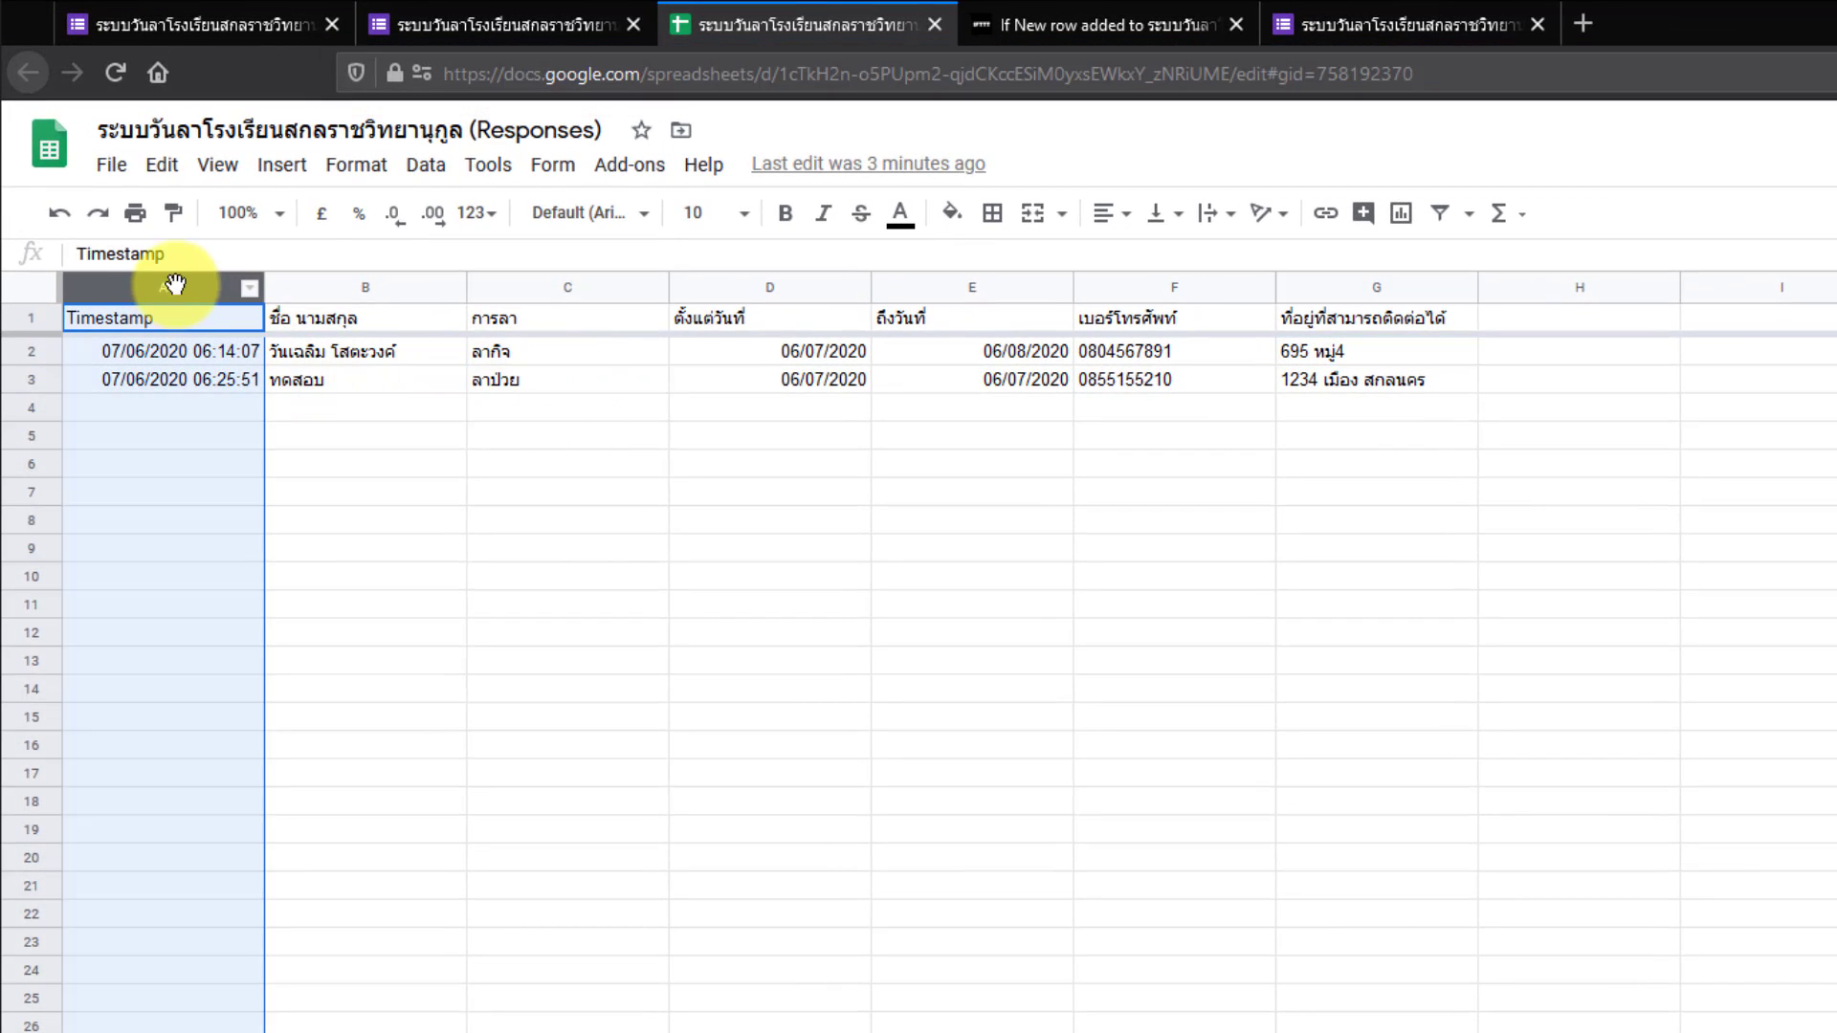
left_click(359, 289)
left_click(574, 287)
left_click(775, 287)
left_click(969, 287)
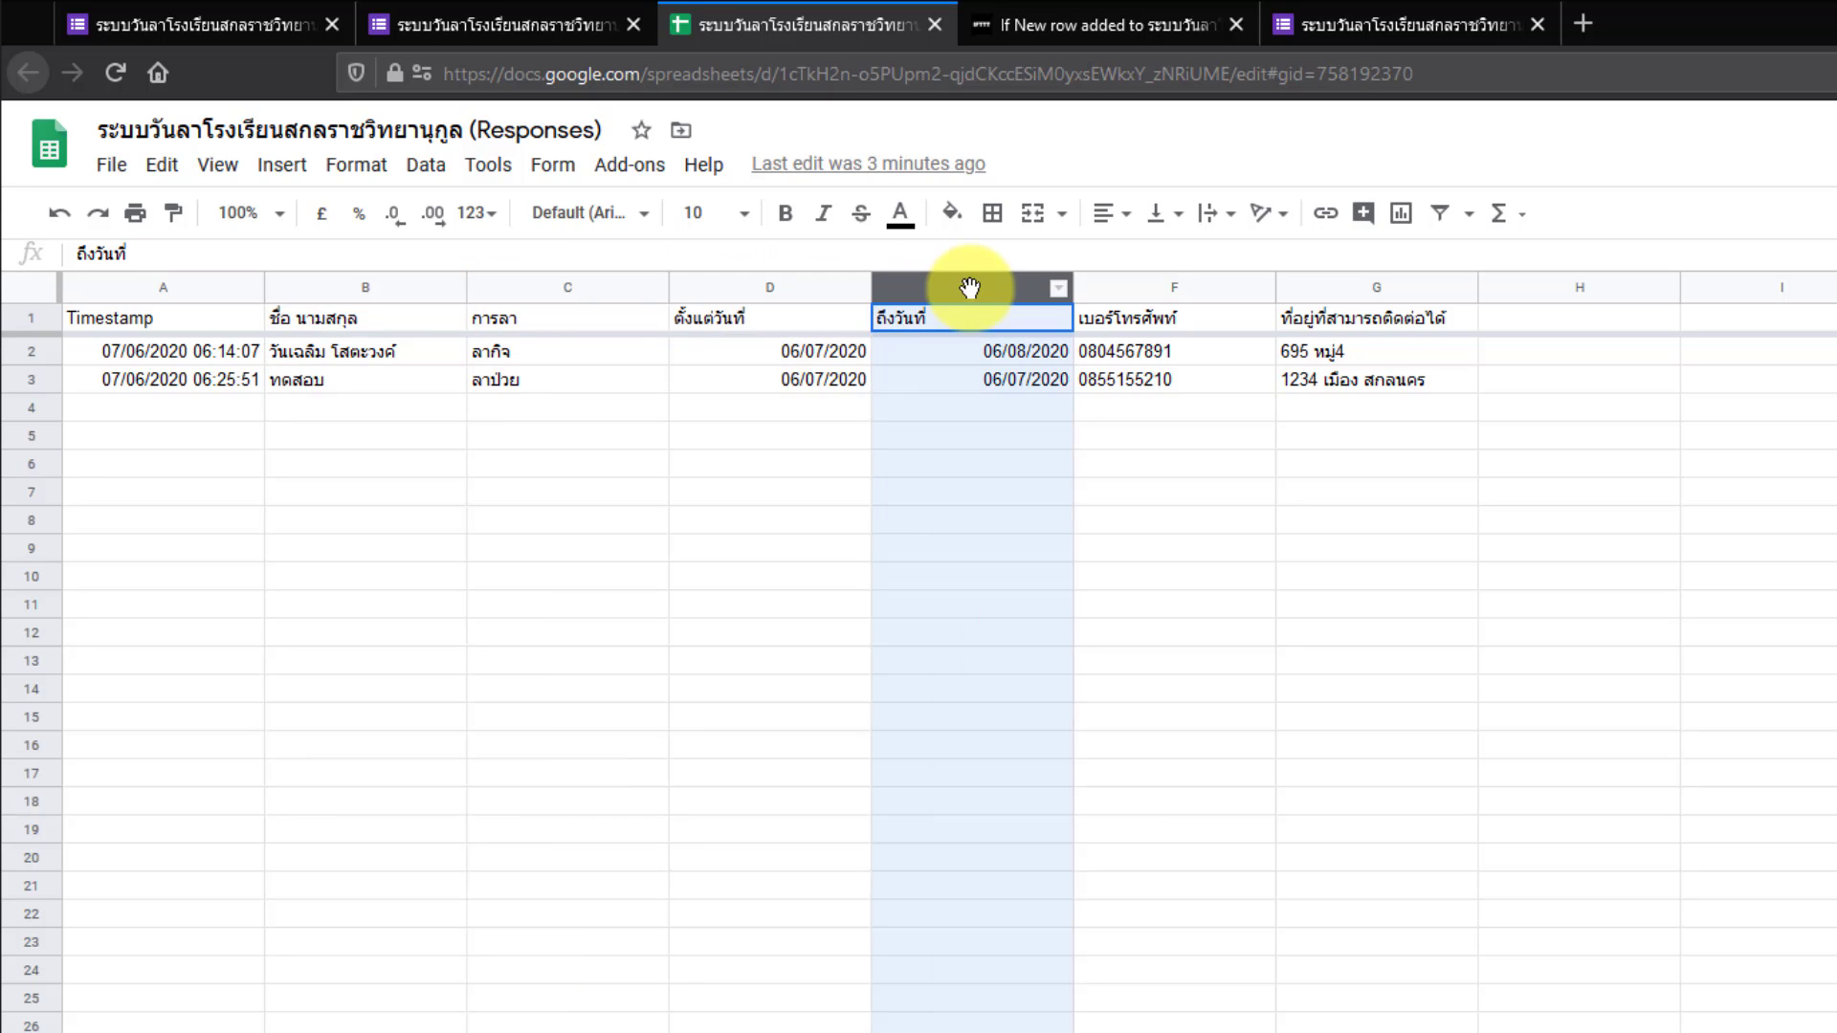
left_click(29, 353)
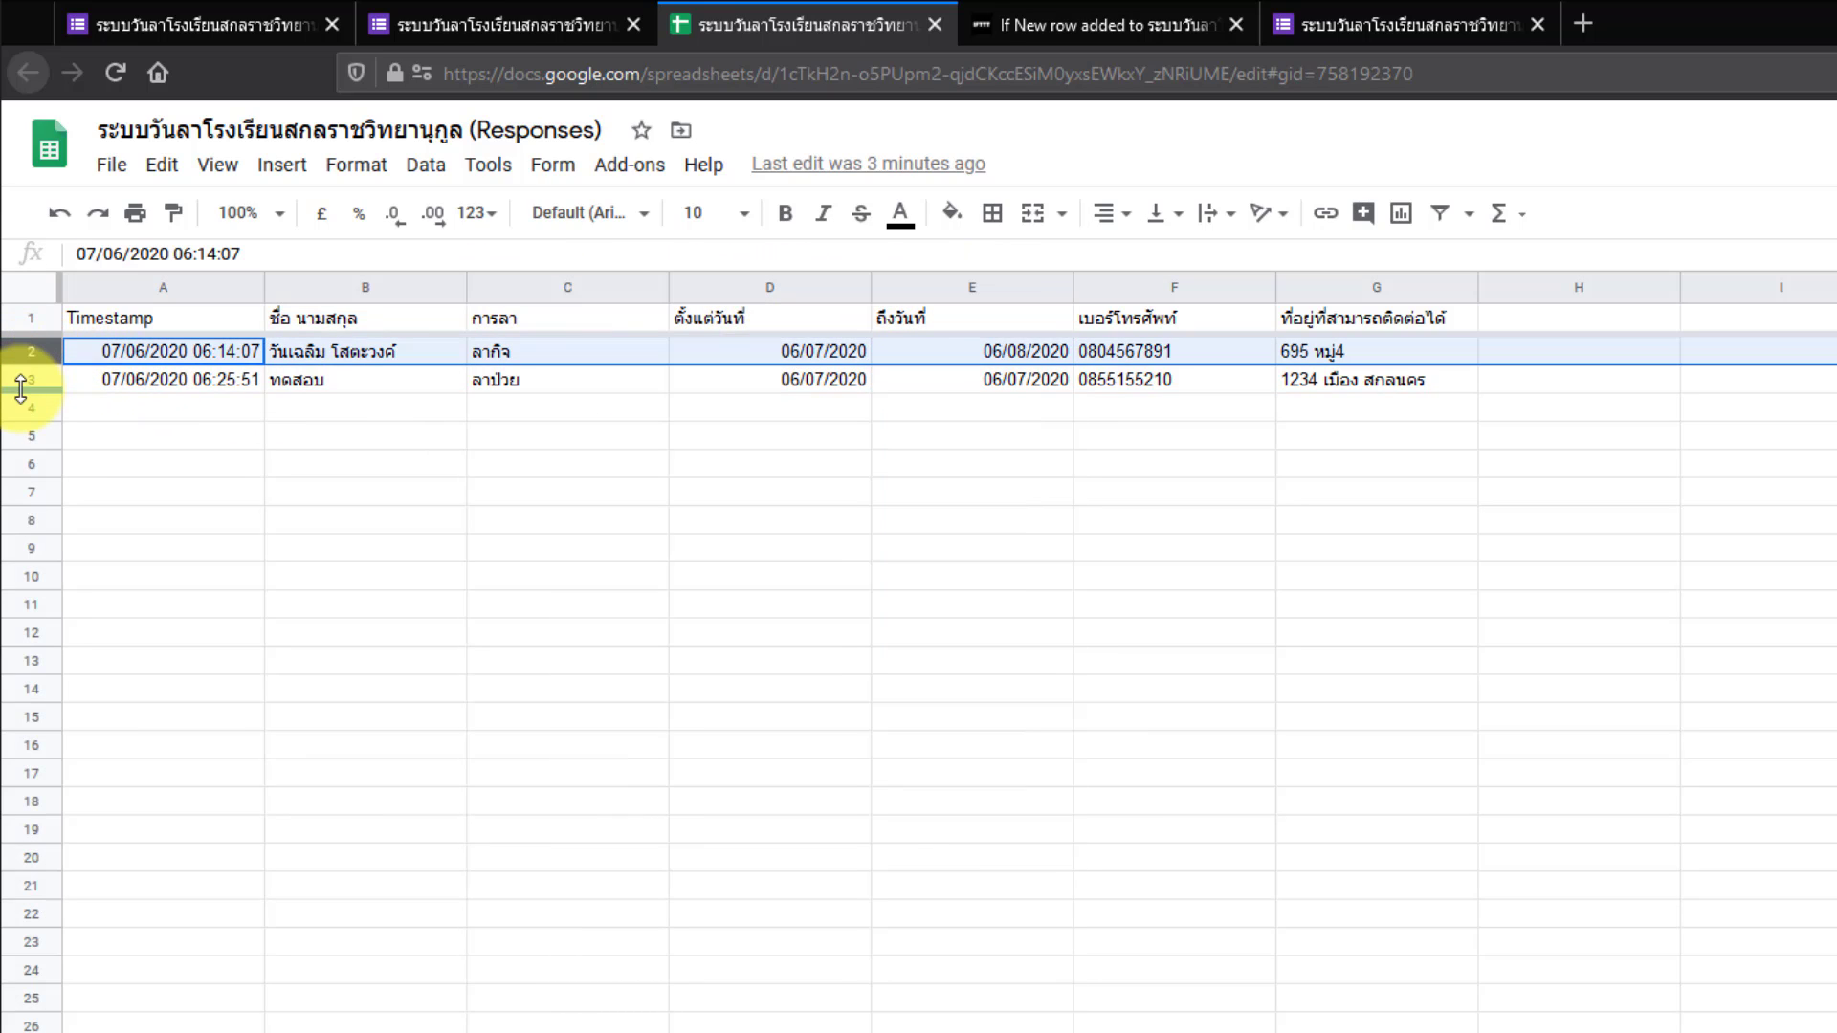
left_click(30, 380)
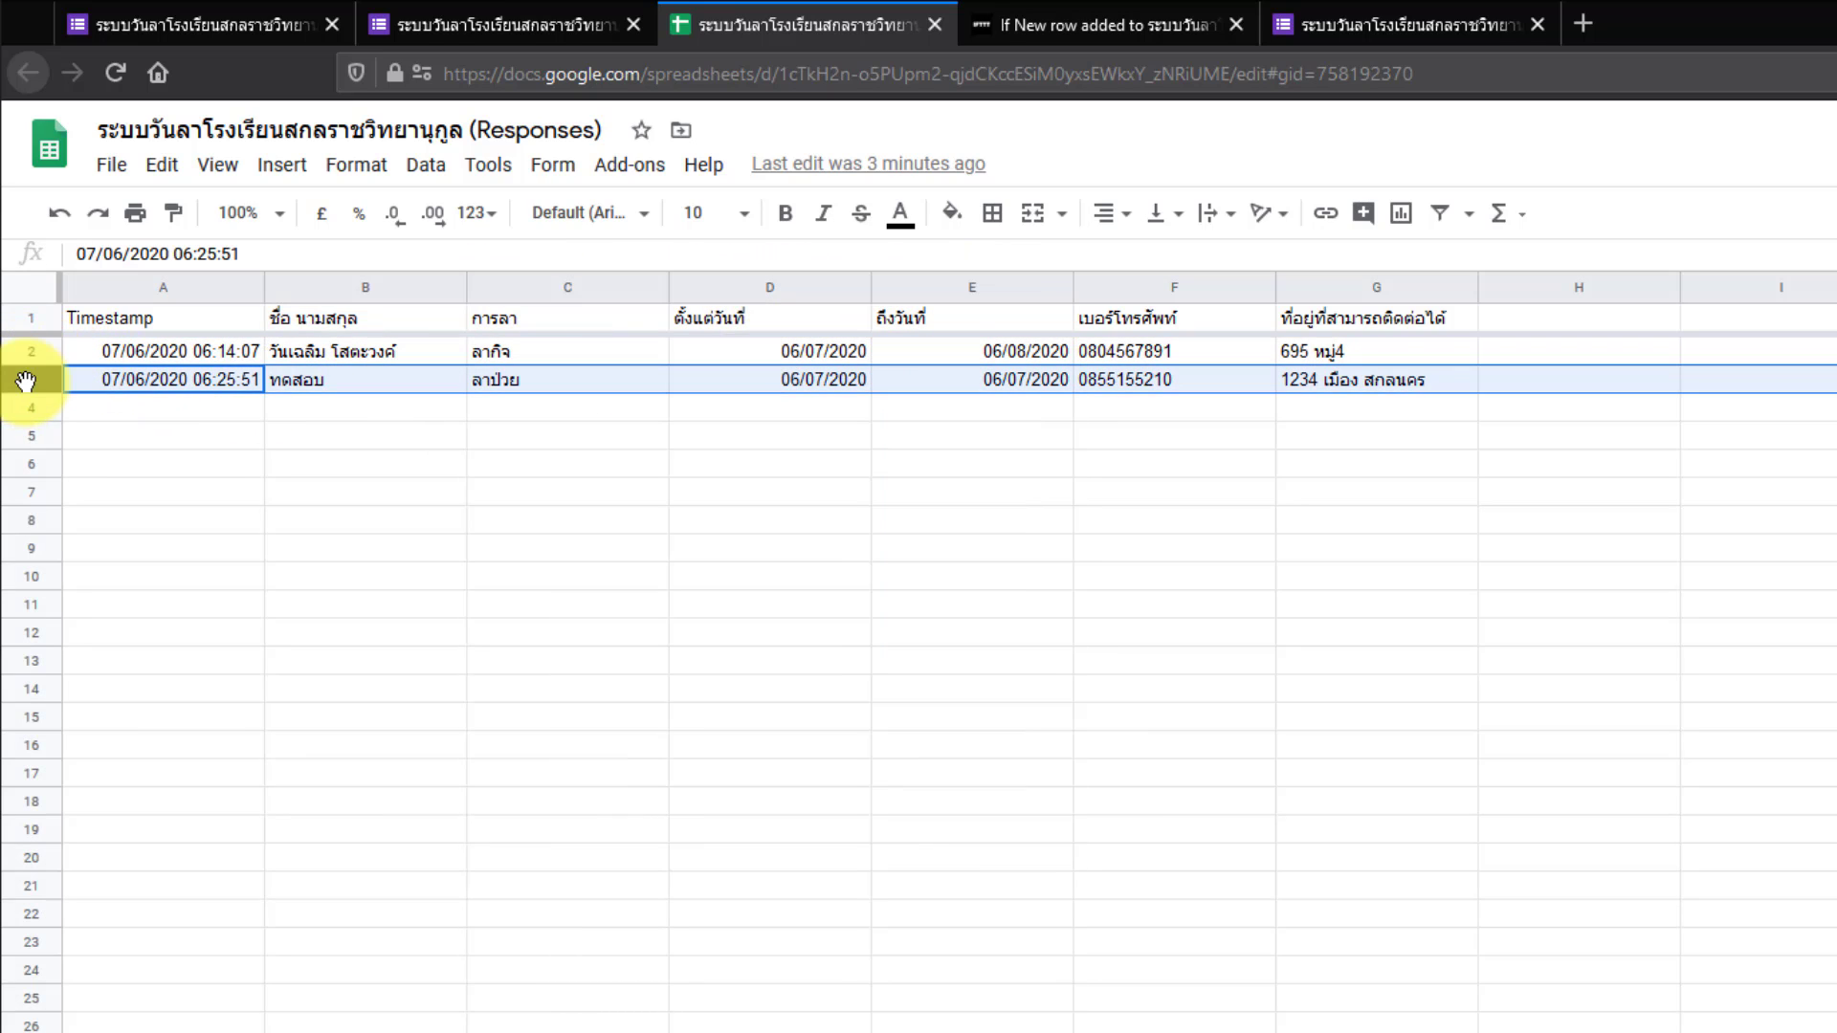
left_click(335, 354)
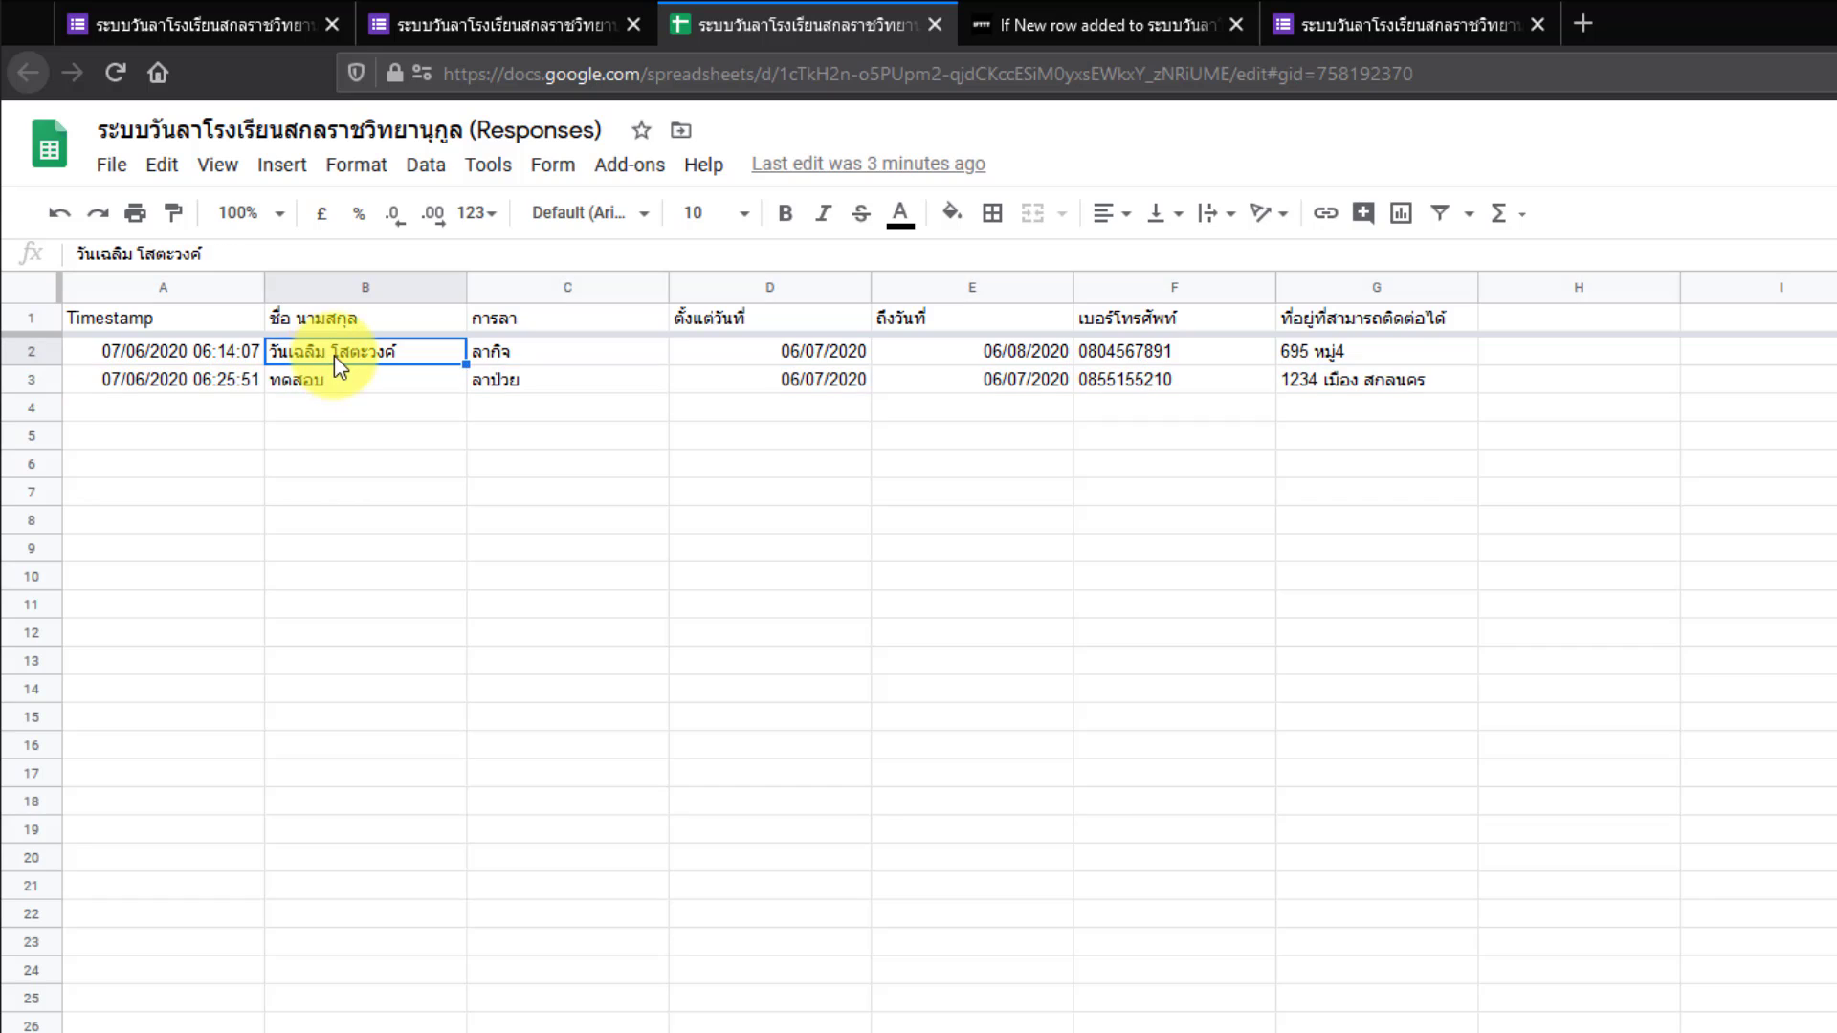
left_click(330, 289)
left_click(541, 287)
left_click(719, 294)
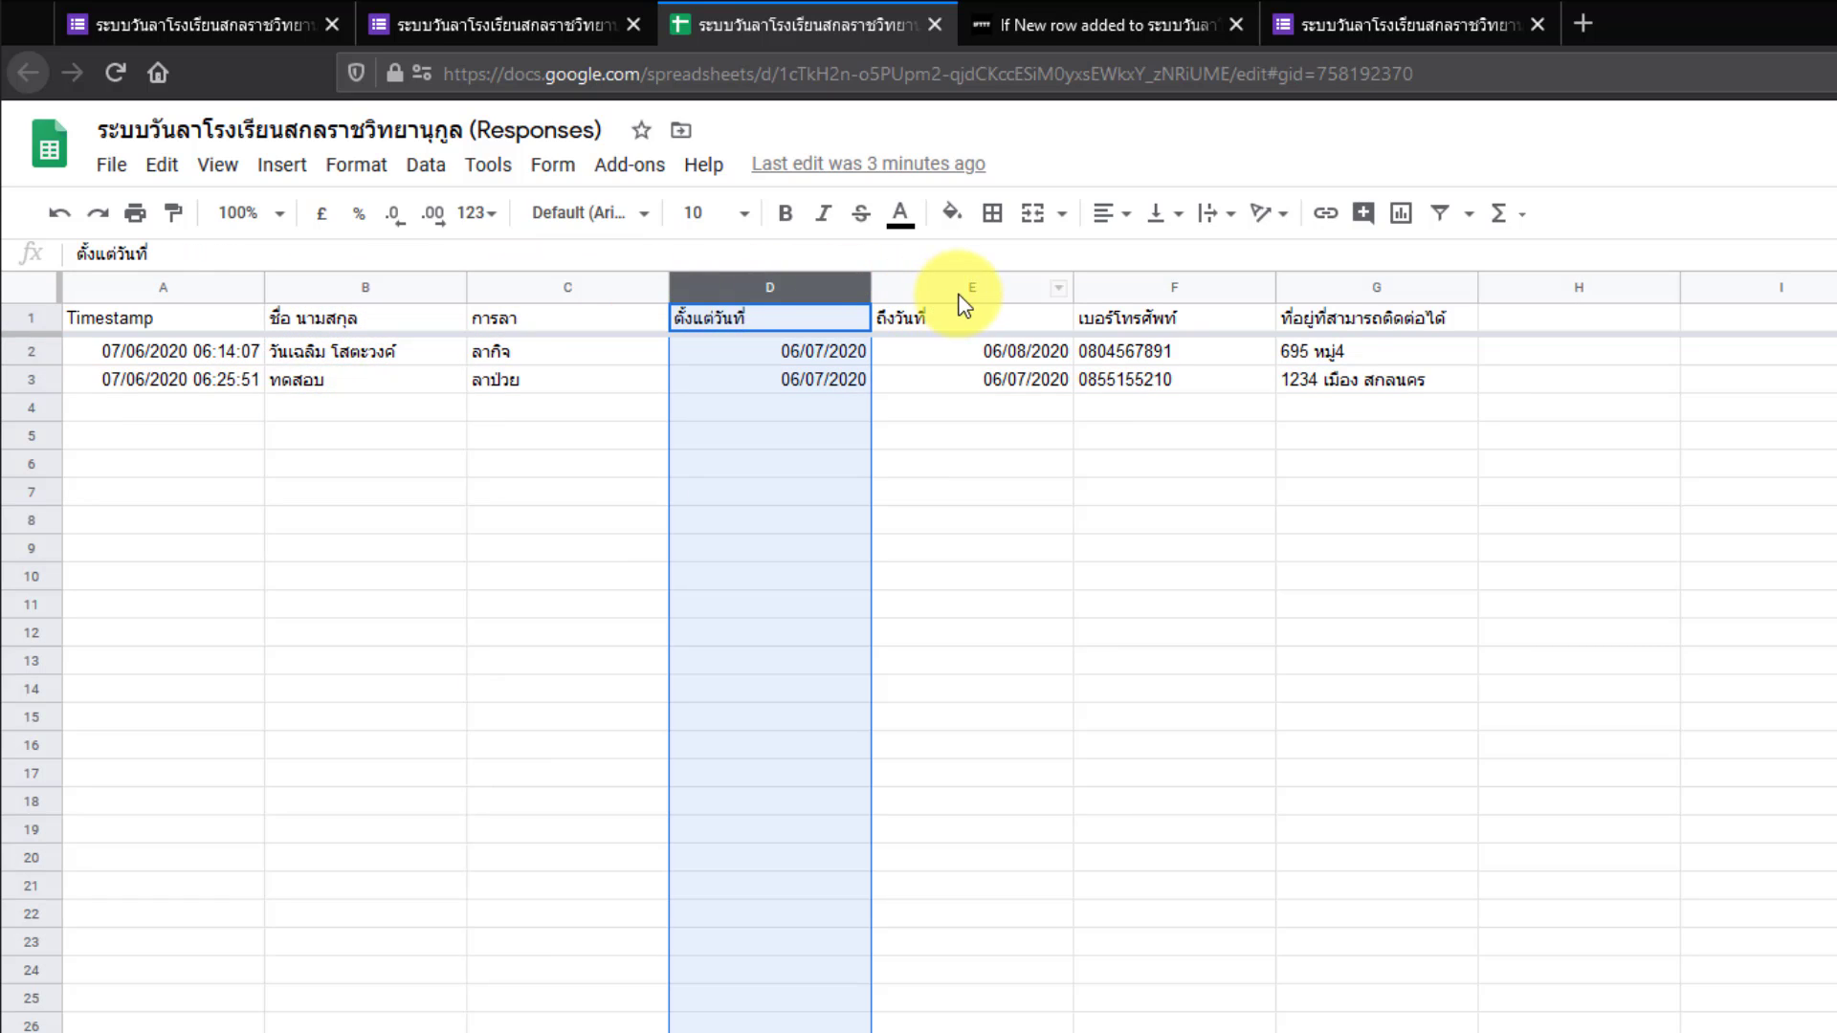
left_click(960, 292)
left_click(1252, 290)
left_click(1305, 287)
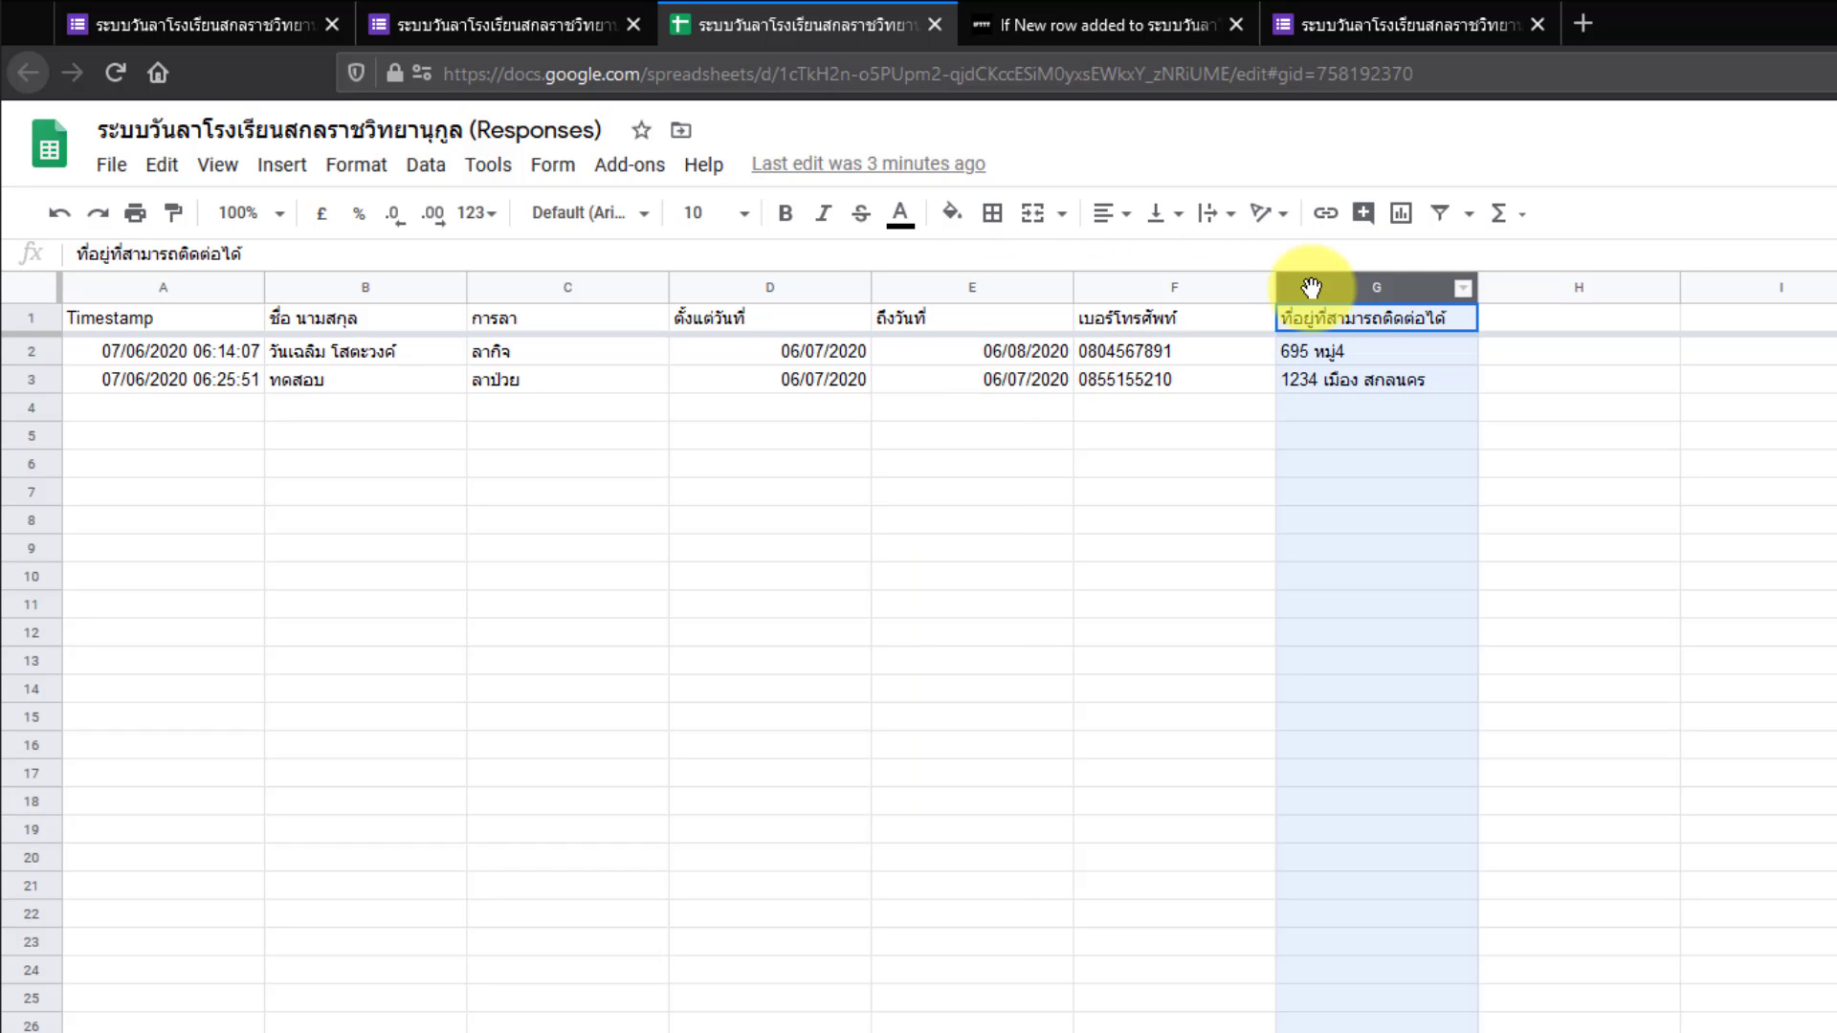
left_click(410, 290)
left_click(1341, 292)
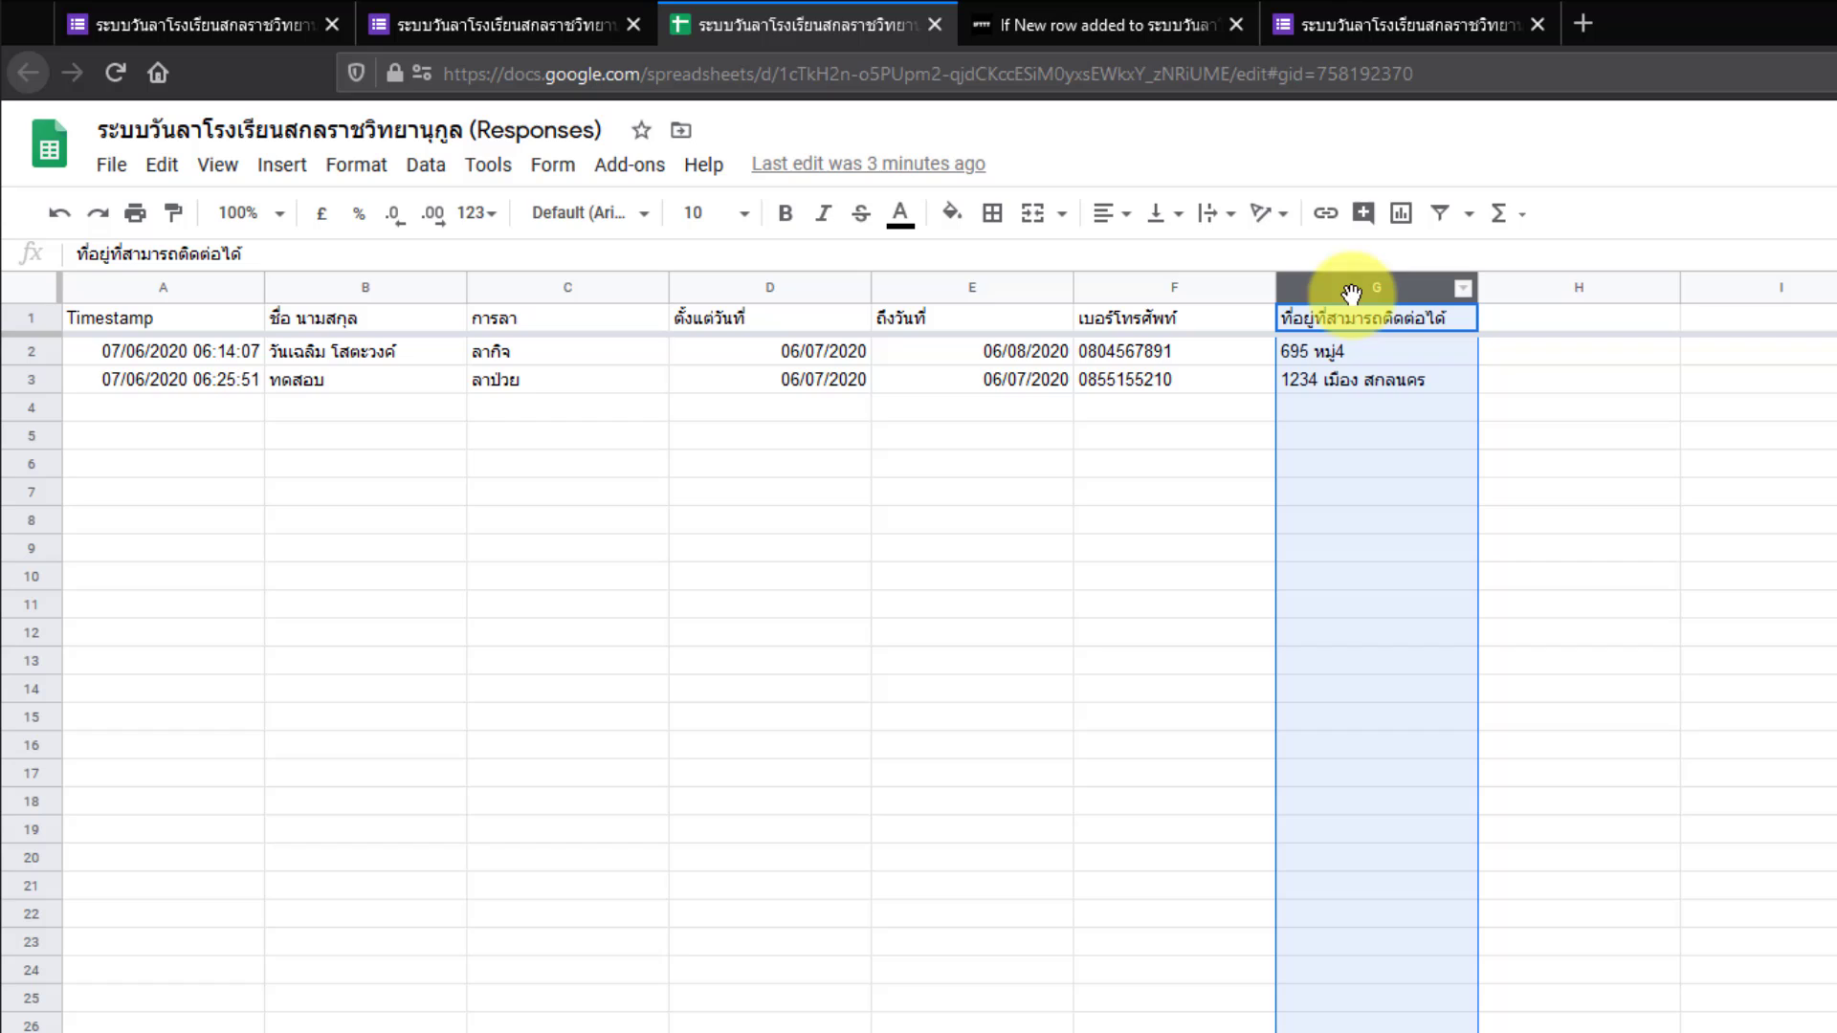
- Delete the Column A line and the Column H, I and J lines from the message
left_click(1093, 31)
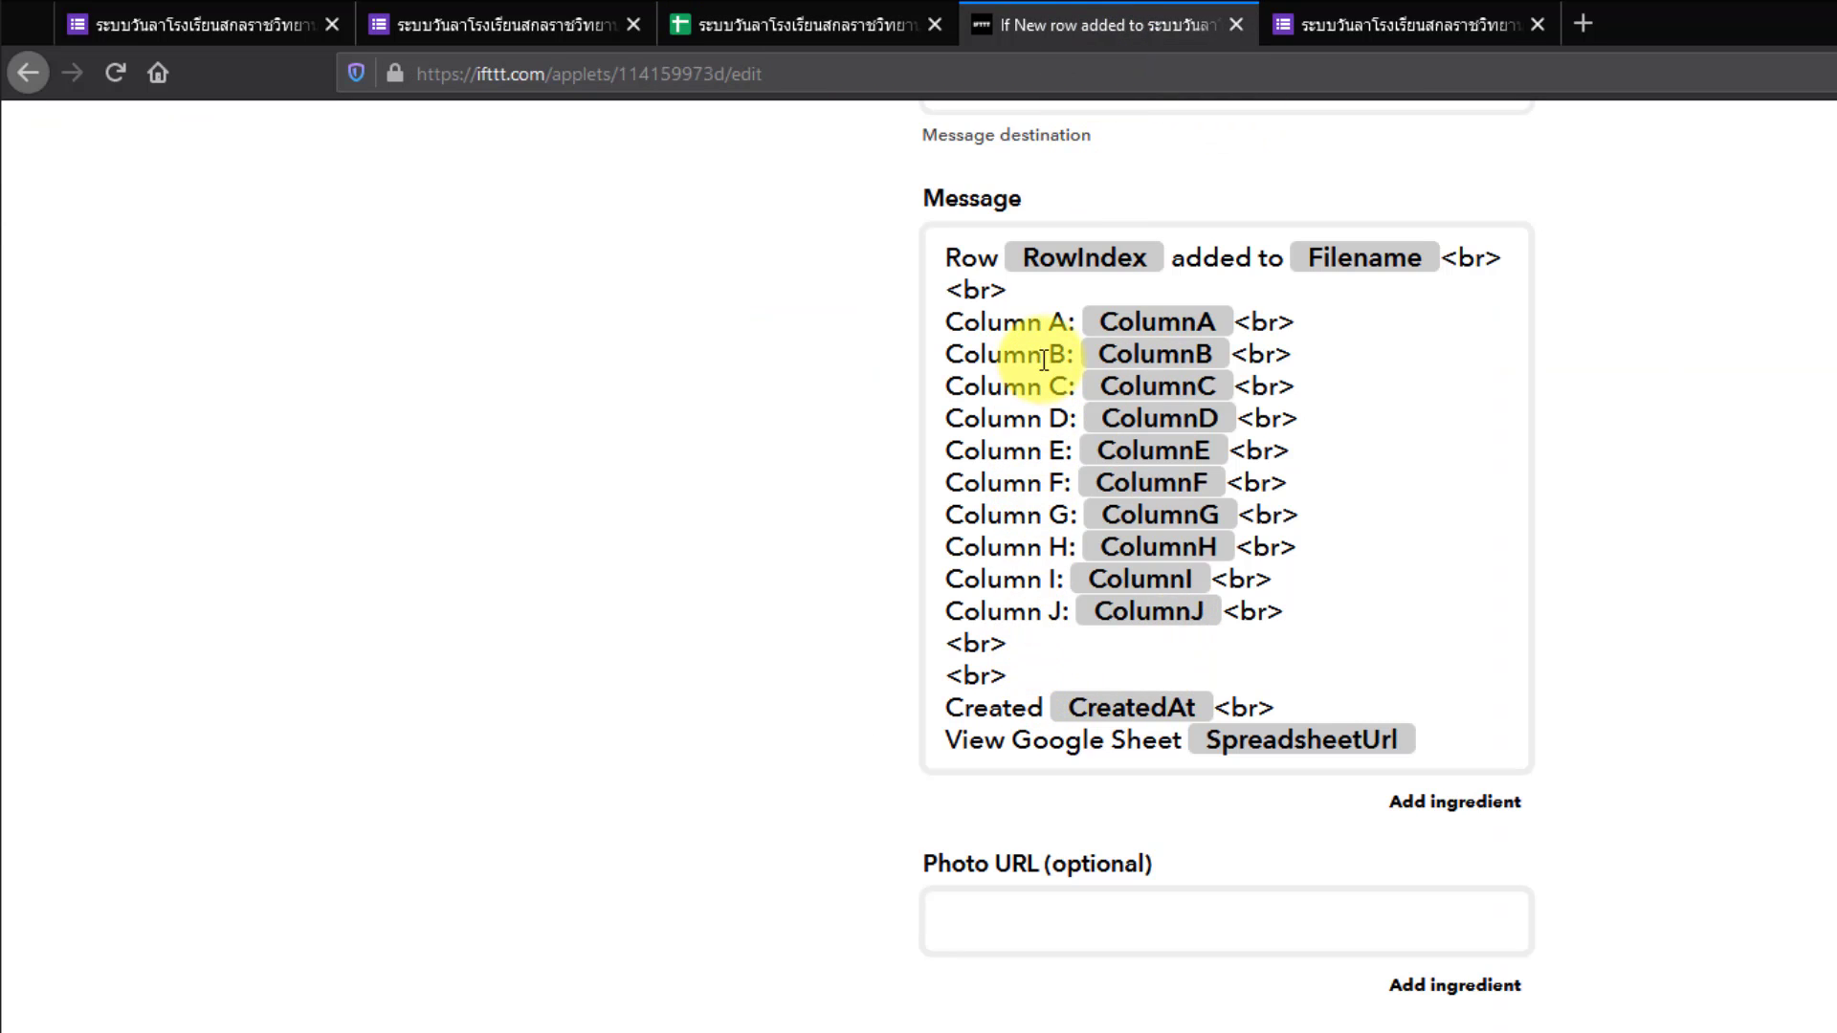
left_click_drag(1311, 332, 939, 328)
key("BackSpace")
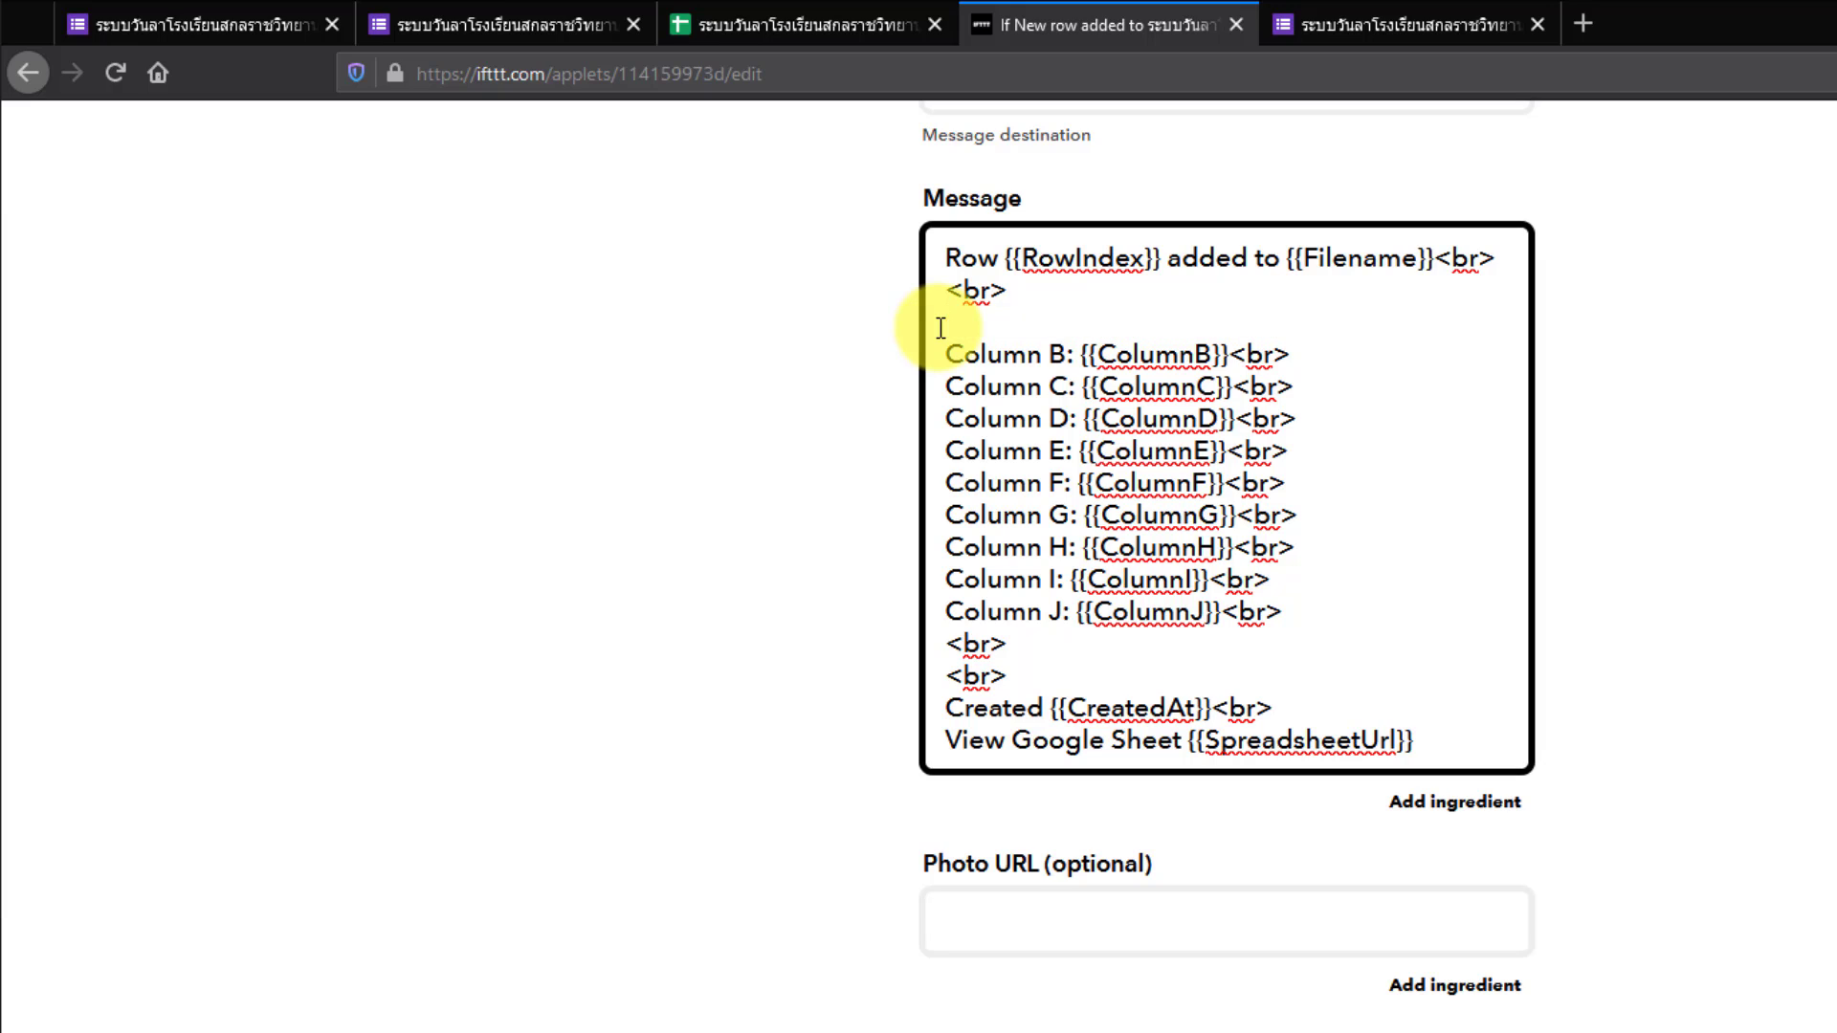
left_click(1302, 612)
left_click_drag(1302, 612, 935, 549)
key("BackSpace")
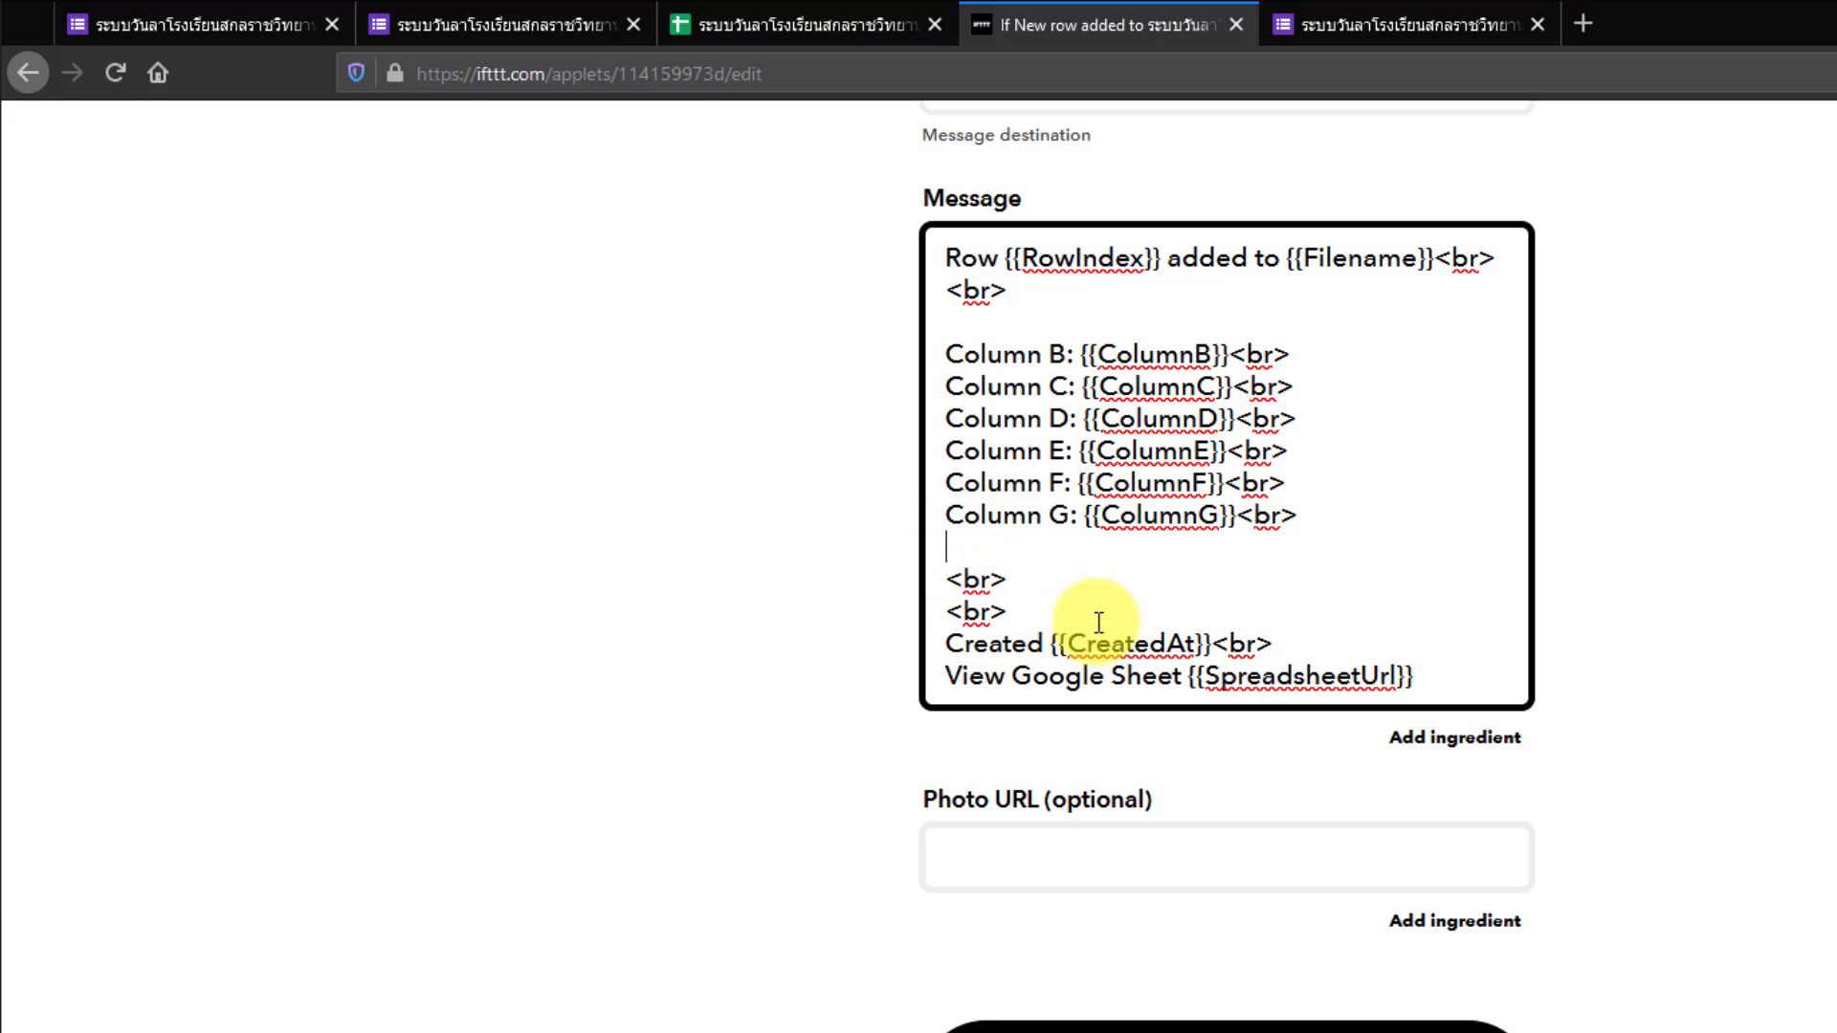
- Delete the Created and View Google Sheet lines at the end of the message
scroll(1288, 651, "up", 2)
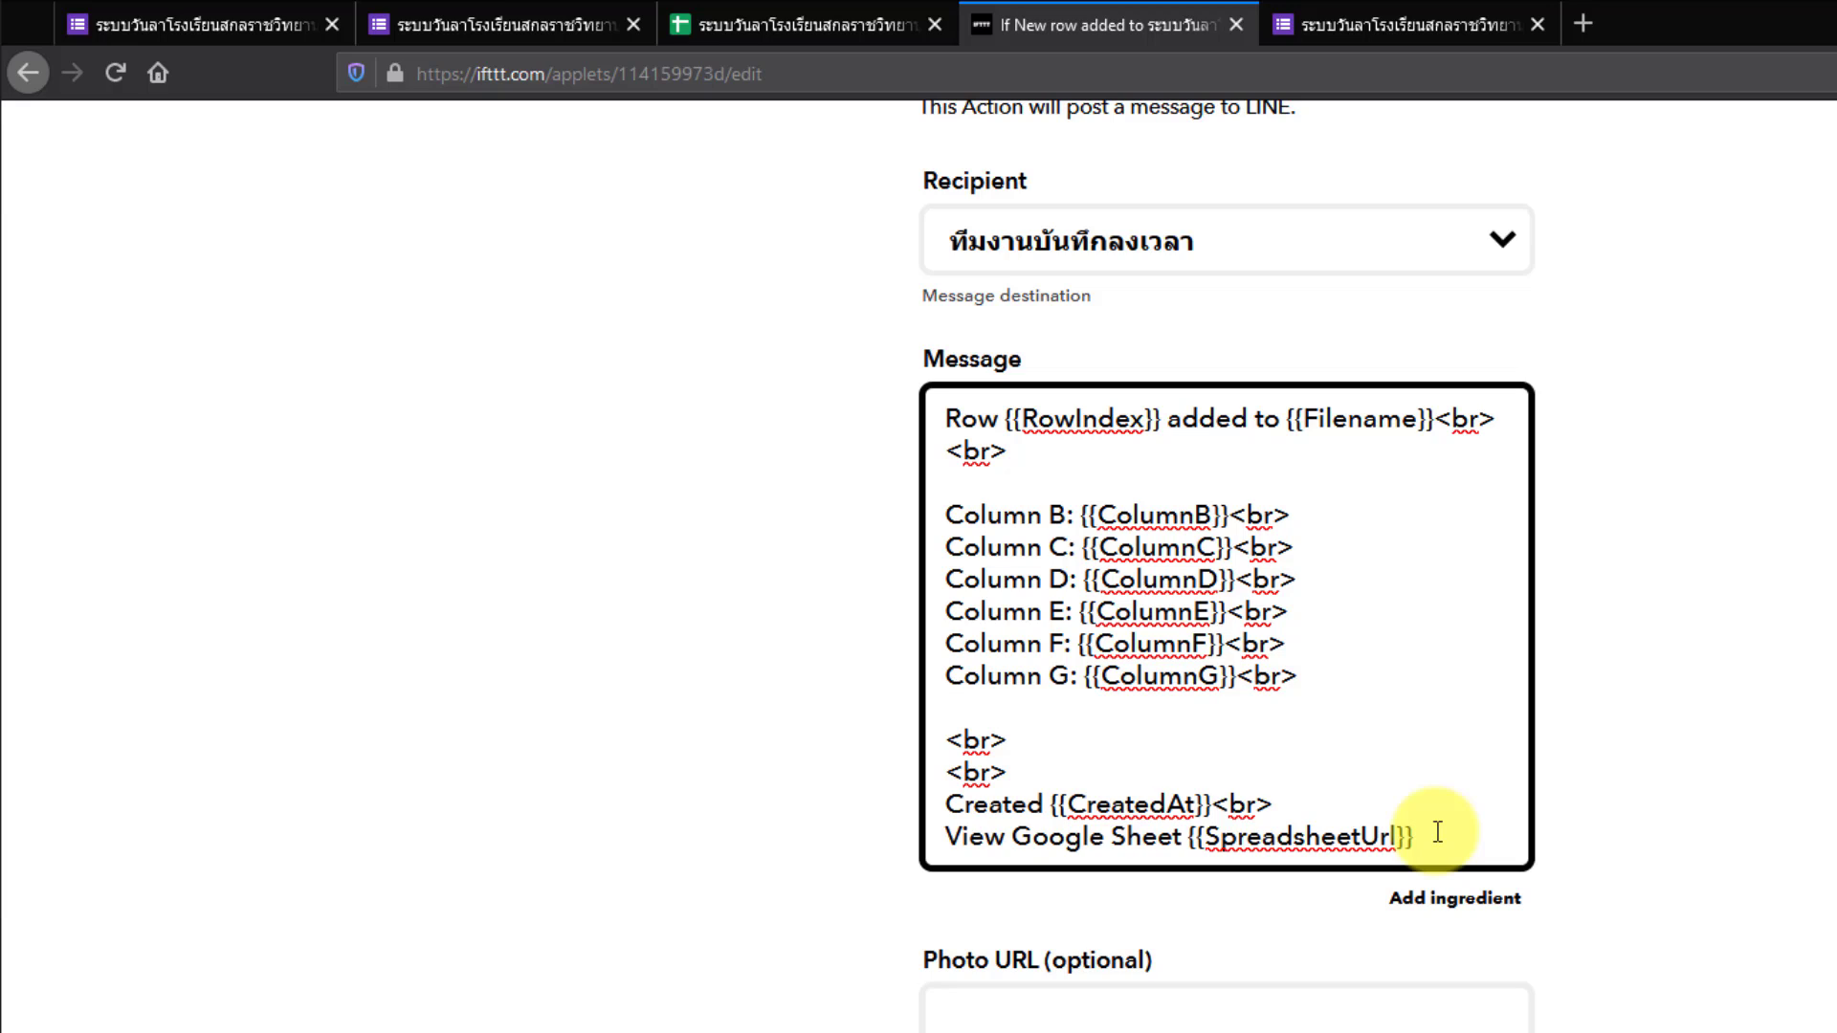
left_click_drag(1438, 832, 941, 802)
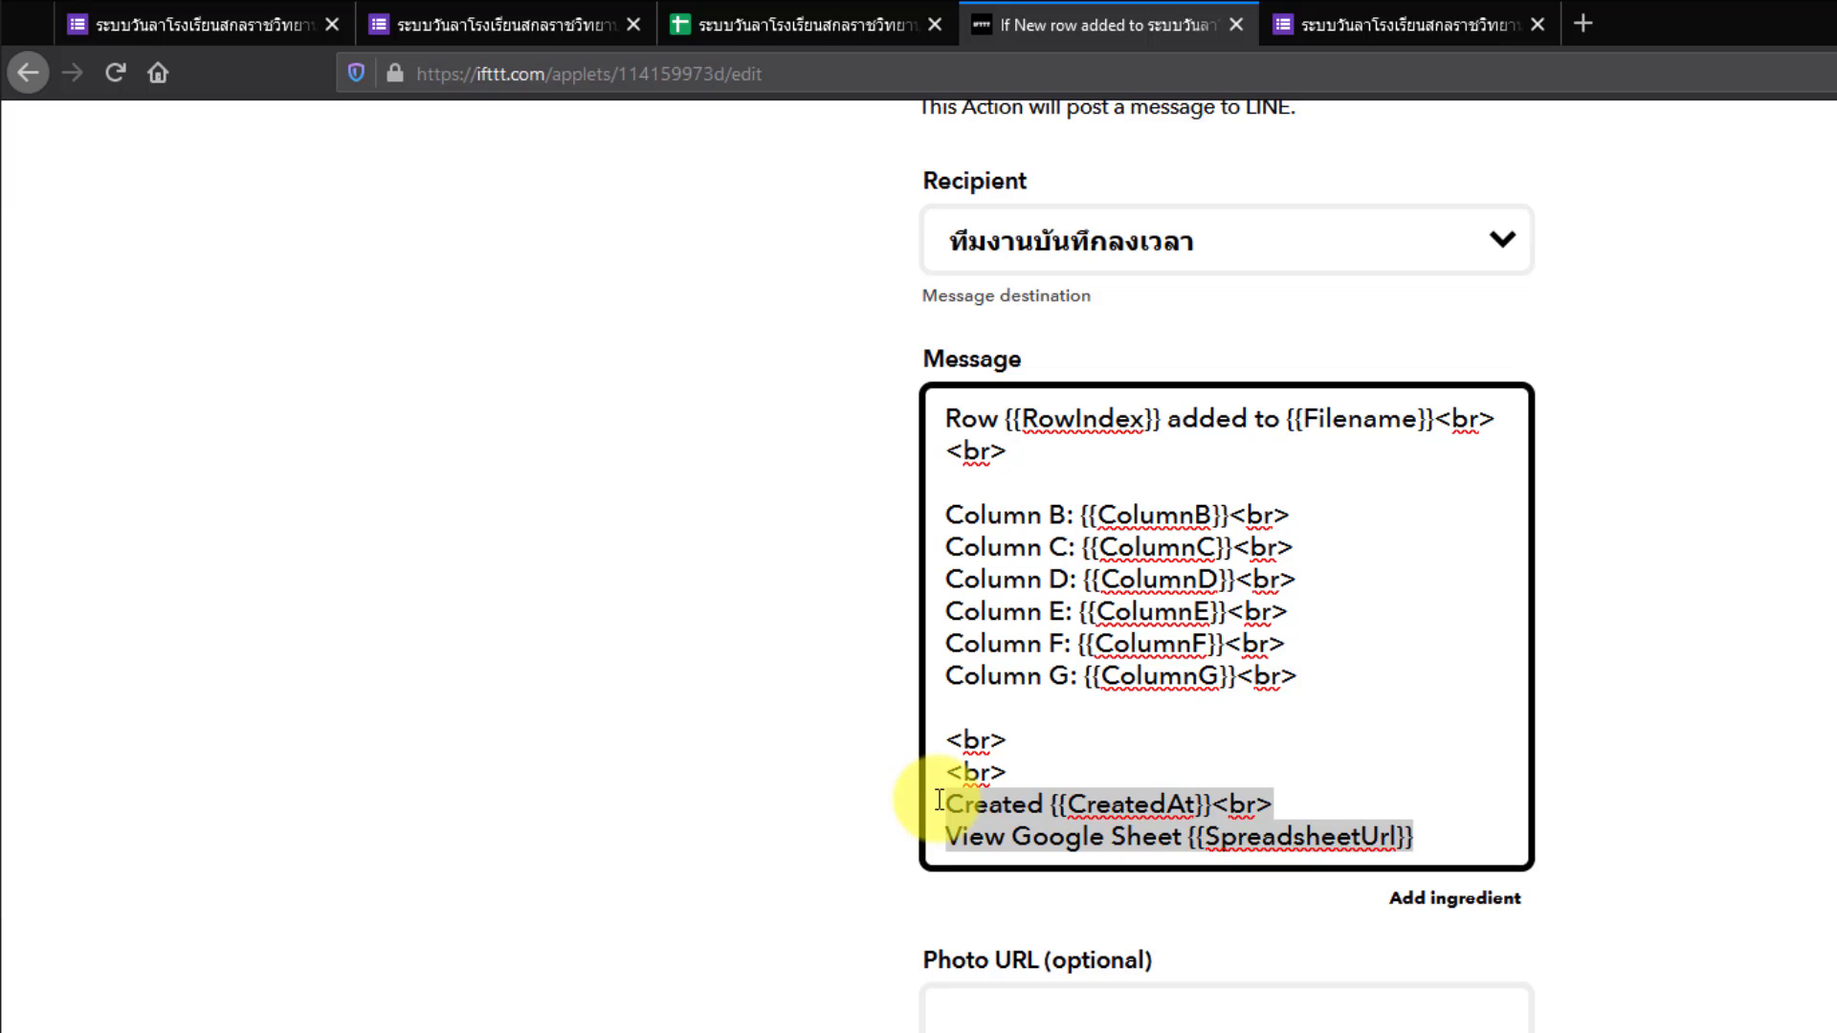
key("BackSpace")
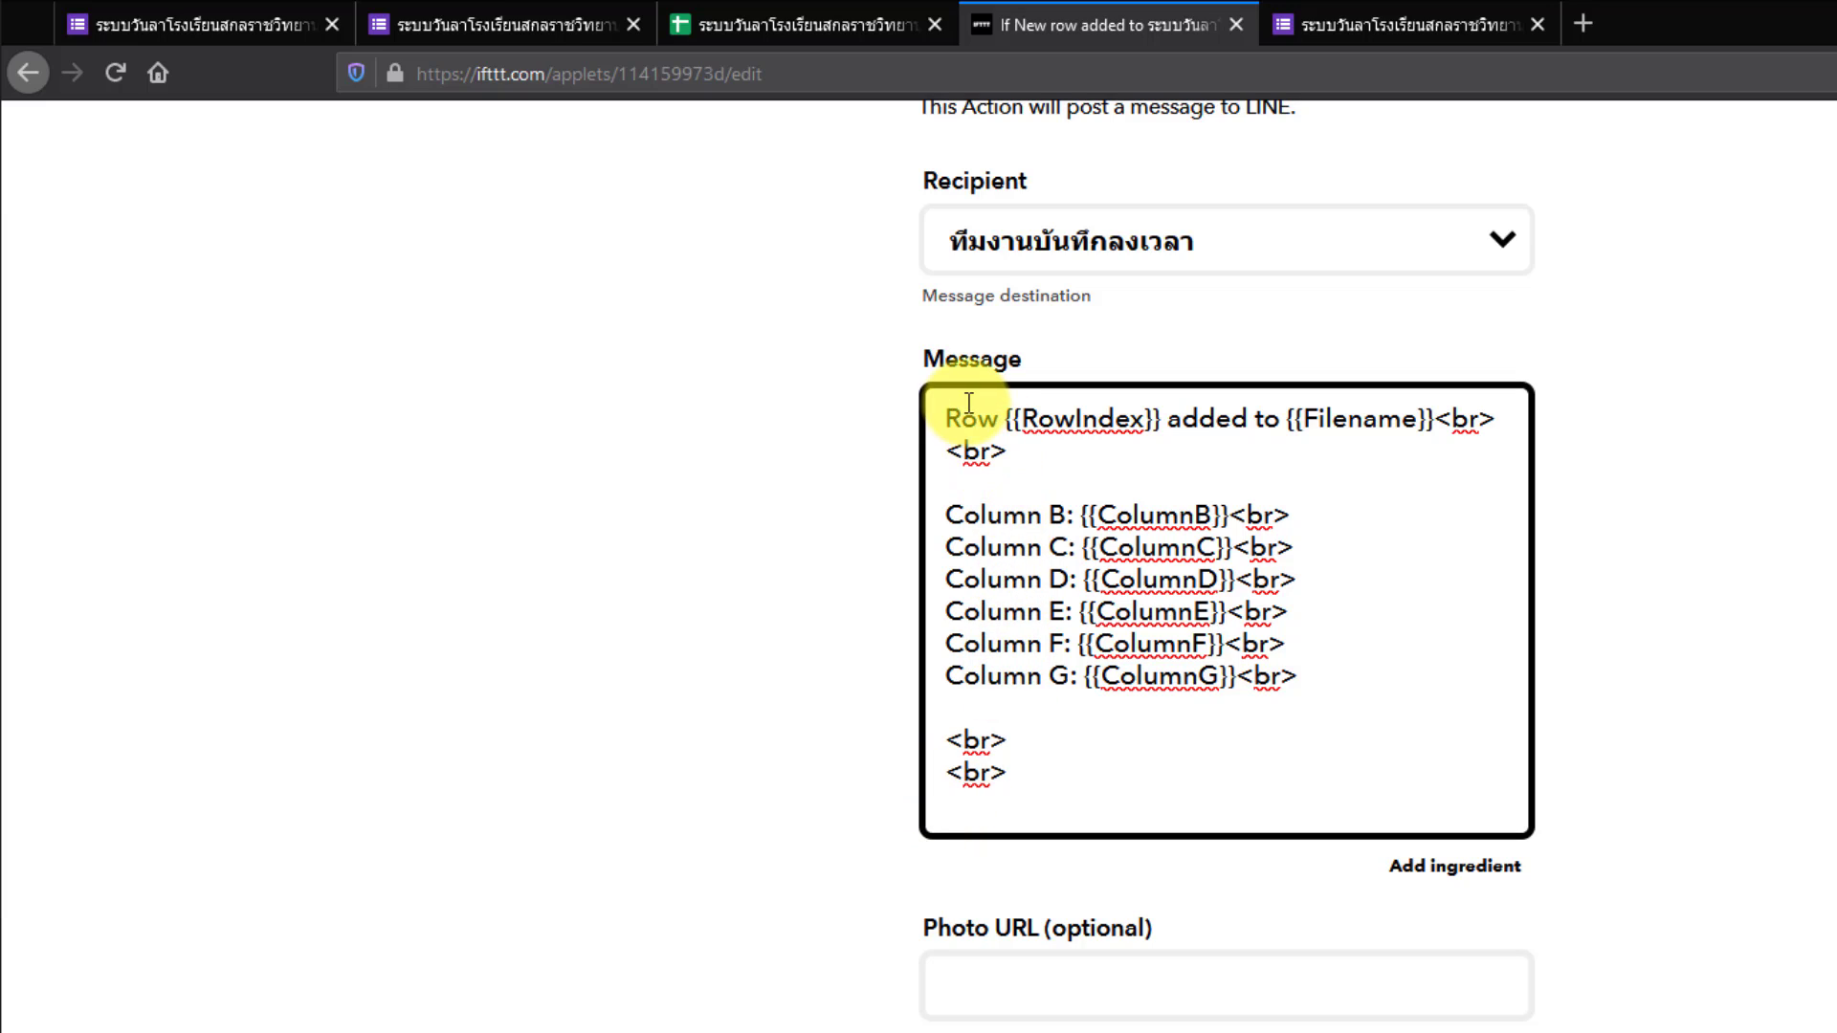
- Replace the Row/Filename opening lines with the heading แจ้งข้อมูลการลาของคุณครู
left_click_drag(1007, 453, 944, 405)
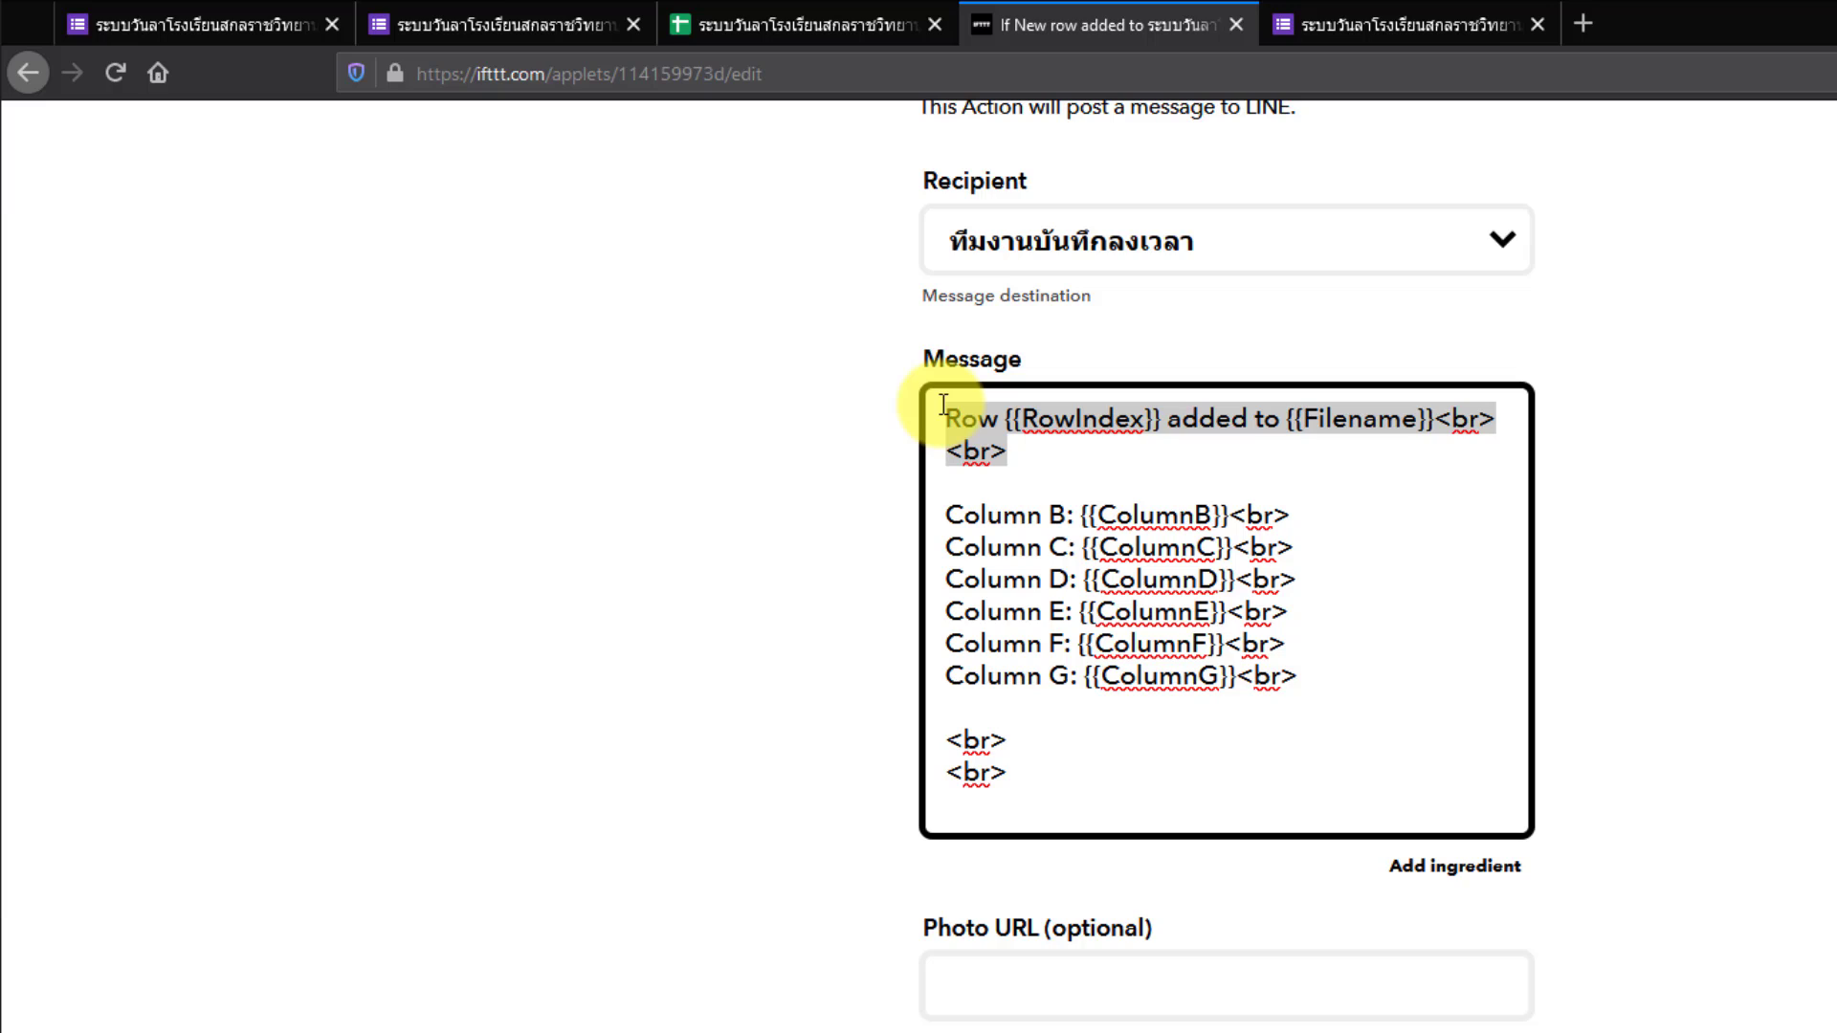
type("แจ้ง")
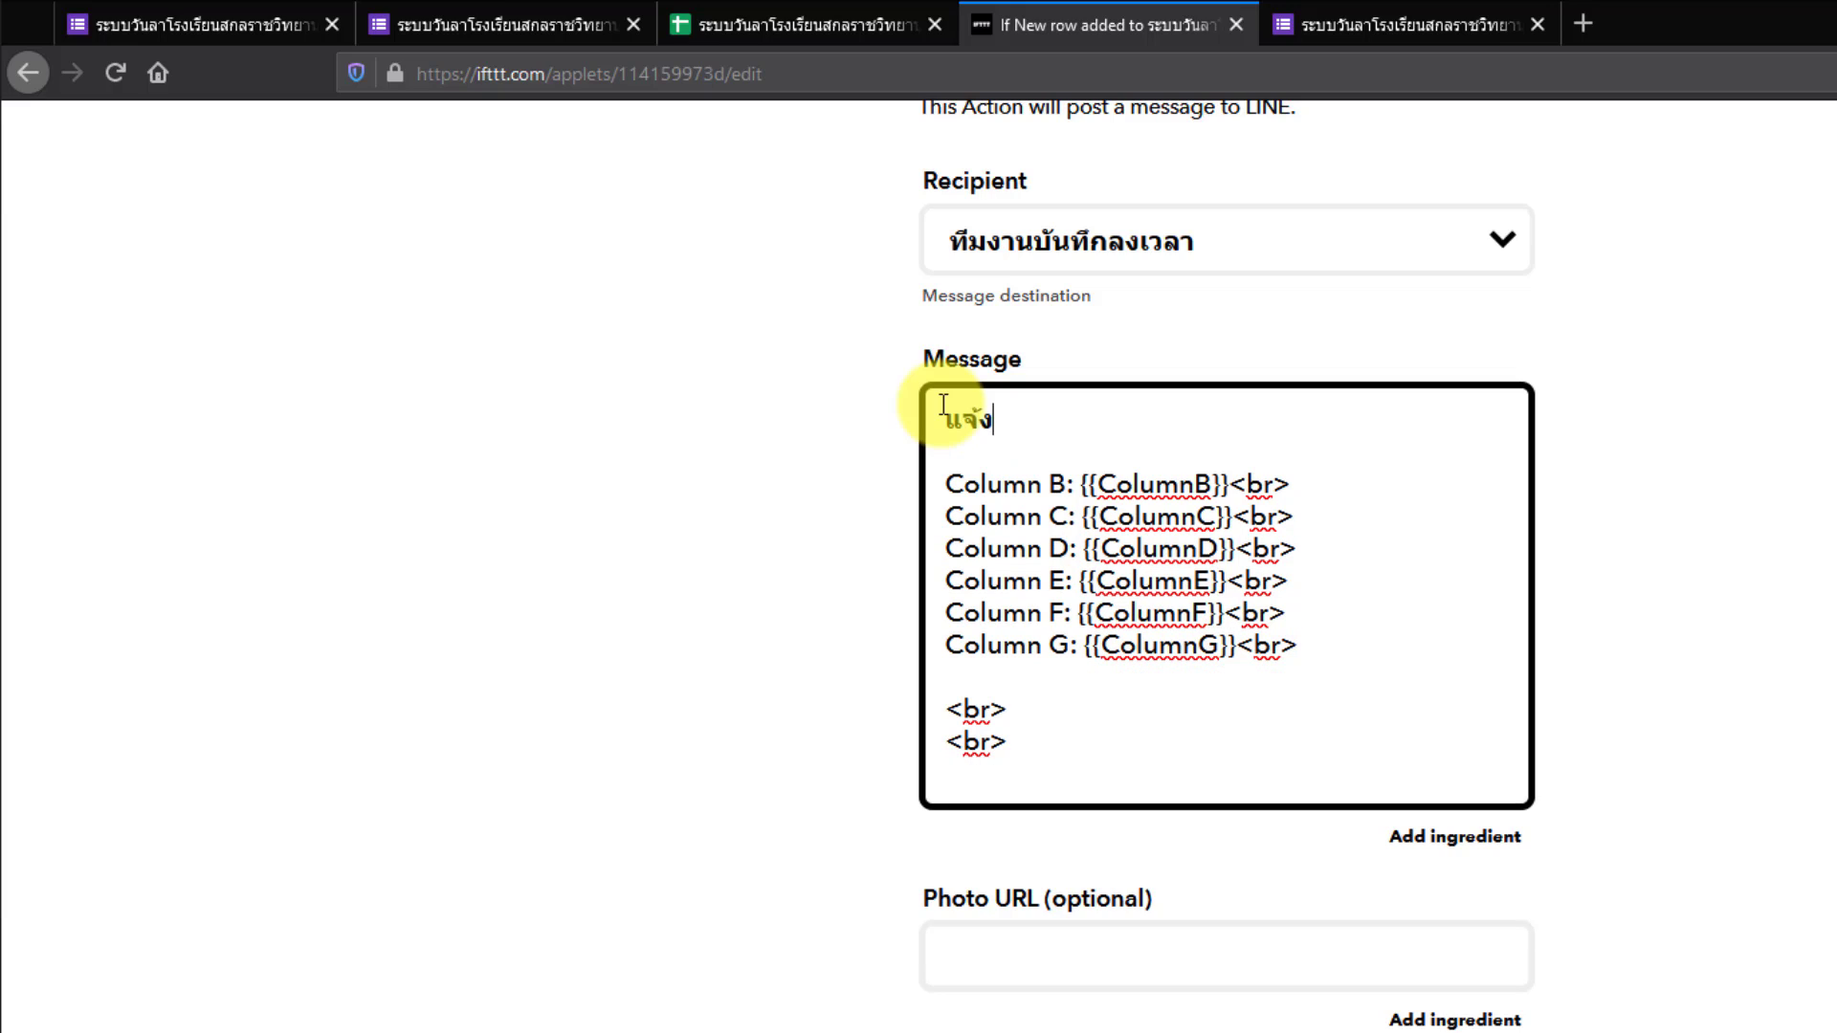
type("ข้อมูลการลาของคุณครู")
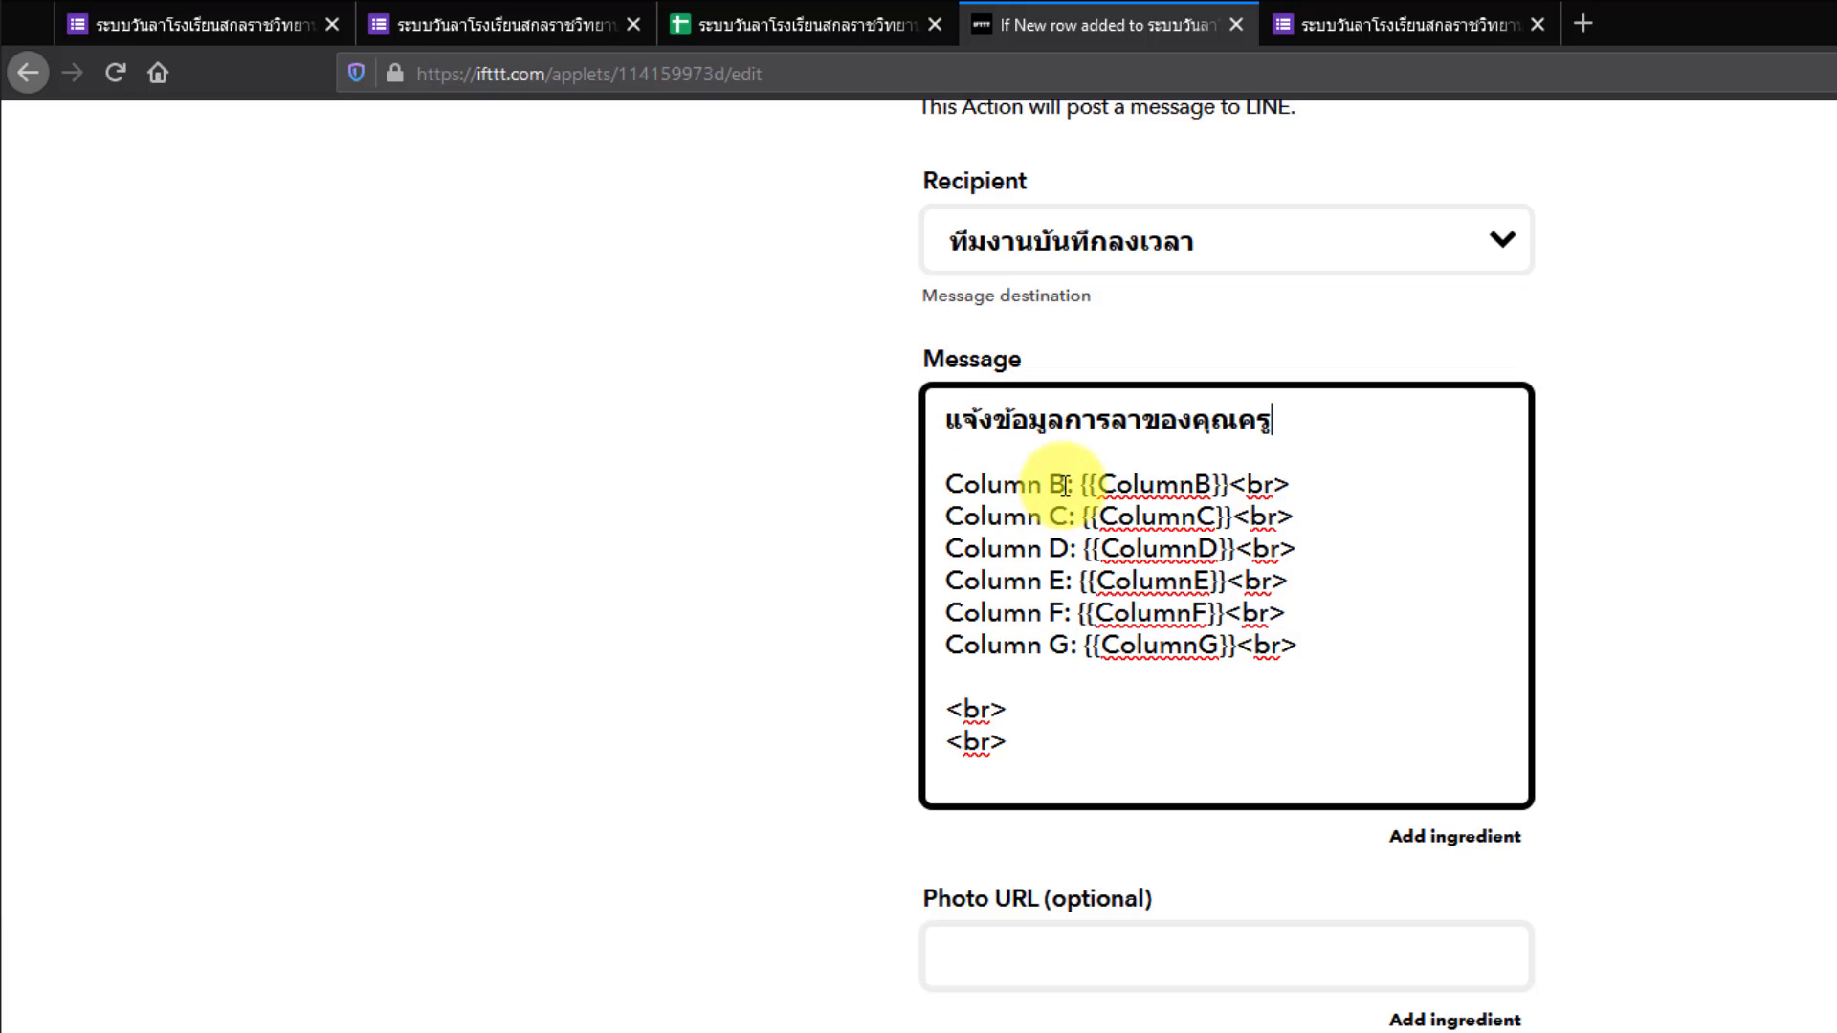
left_click_drag(1065, 483, 955, 483)
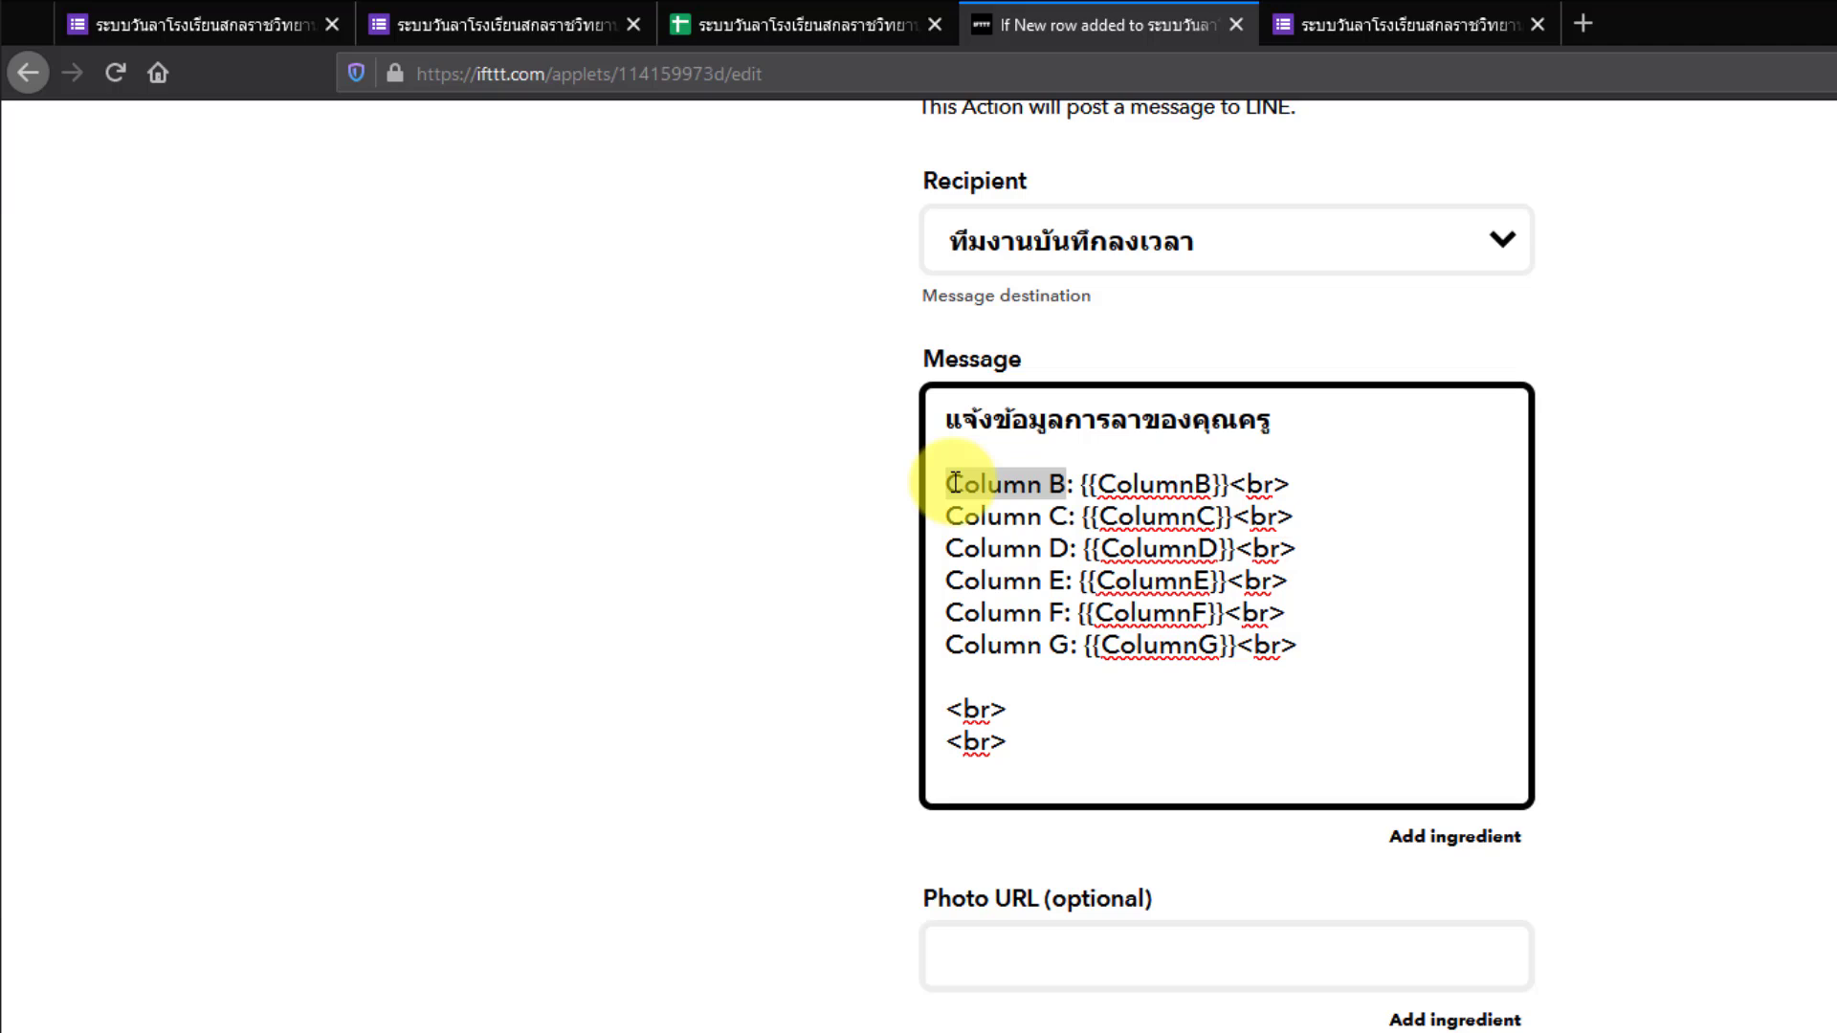
- Relabel the Column B line as ชื่อ after checking the spreadsheet headings
left_click(756, 25)
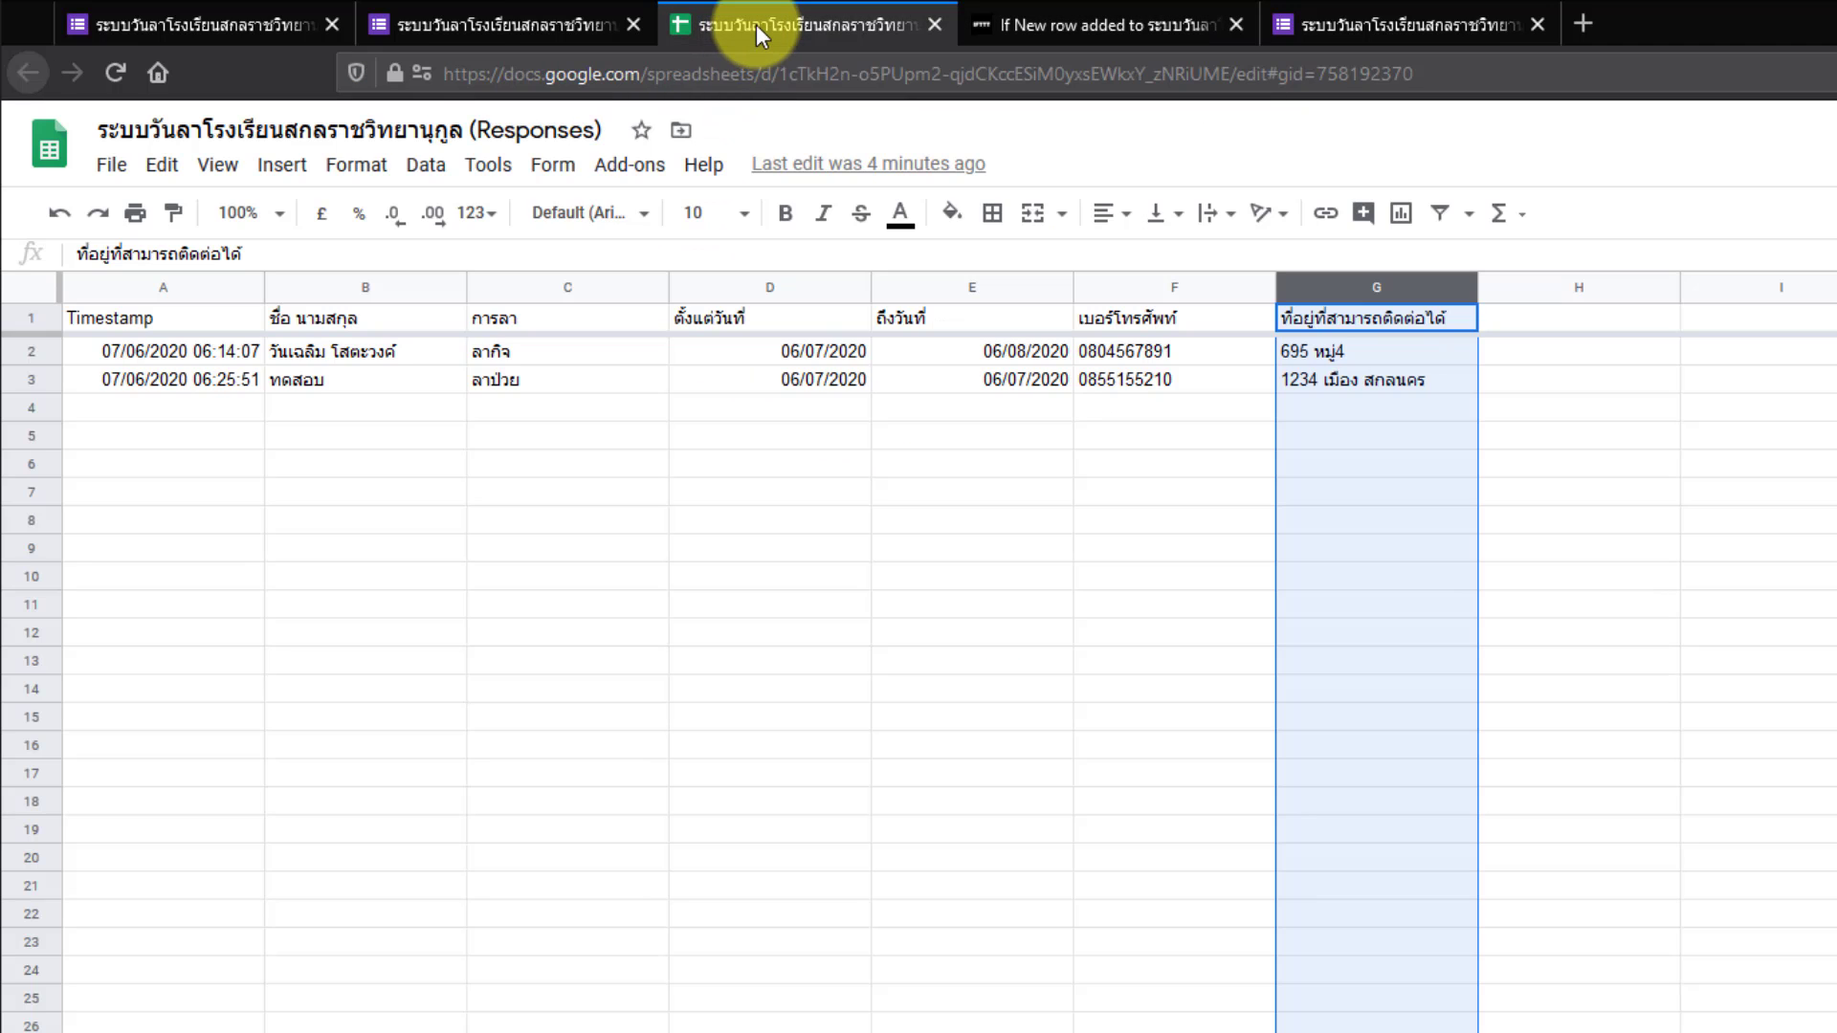
left_click(1048, 23)
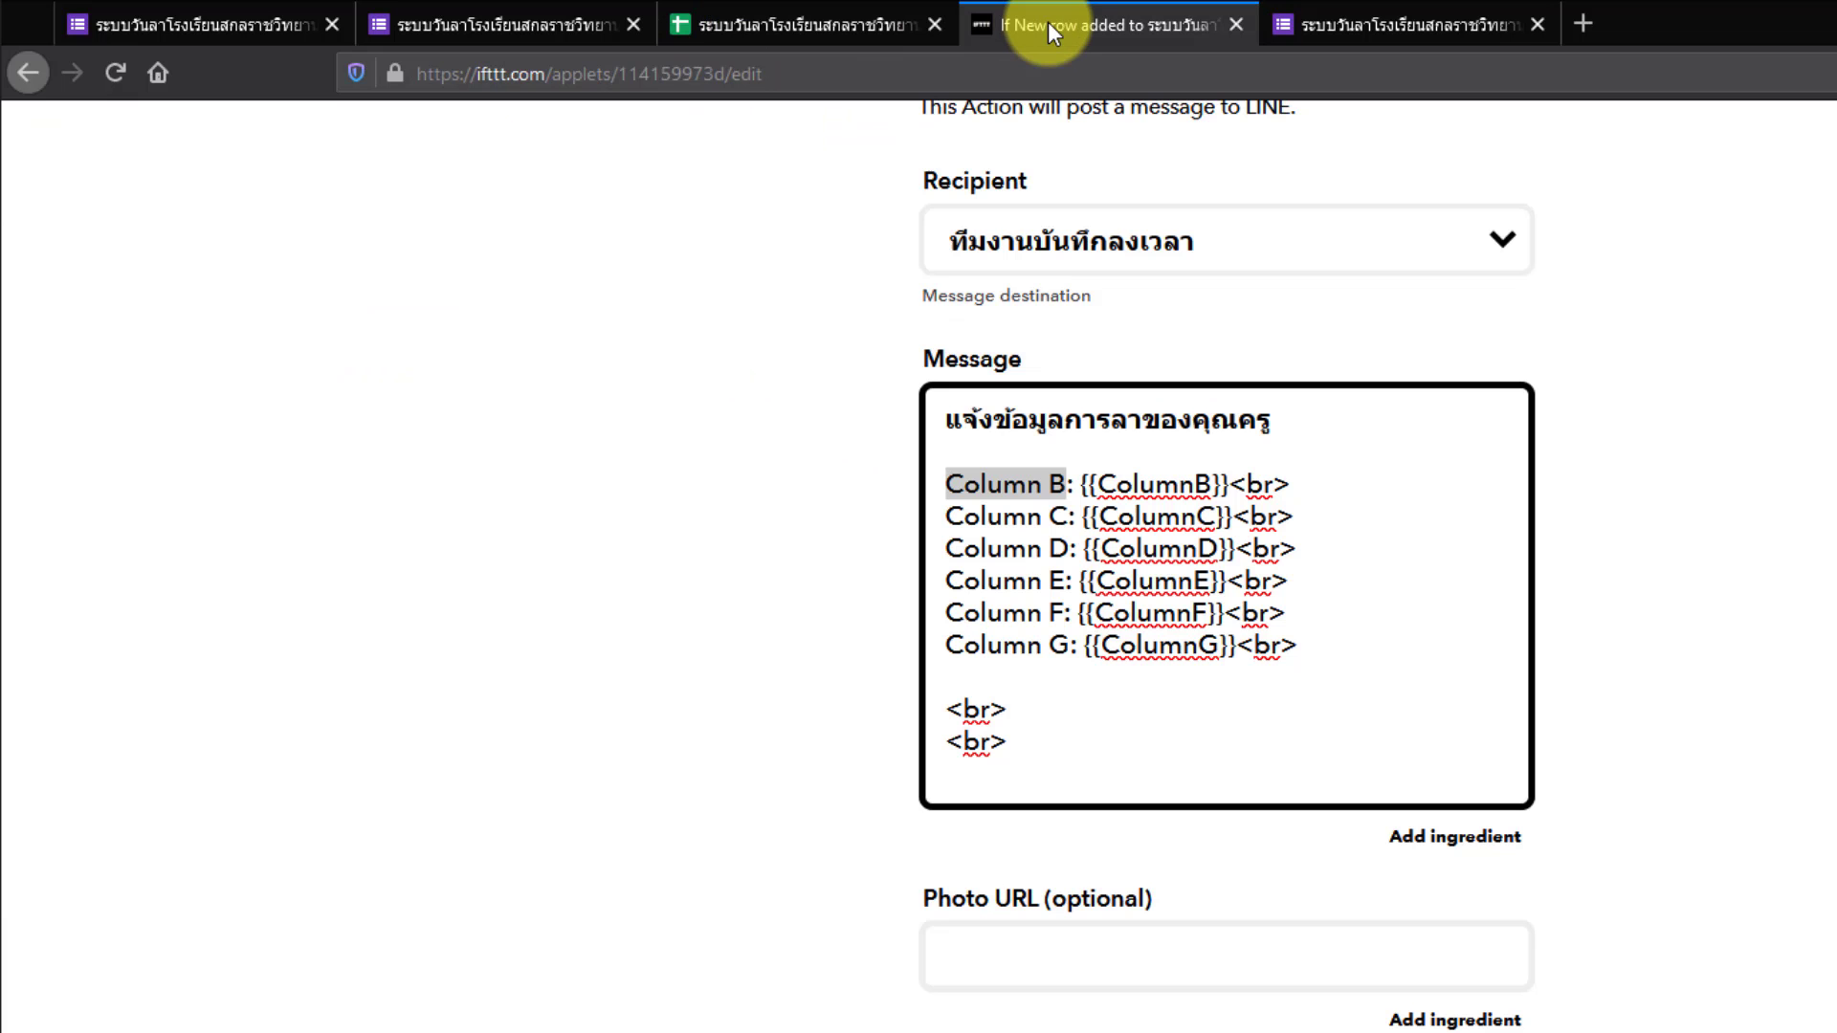
type("=")
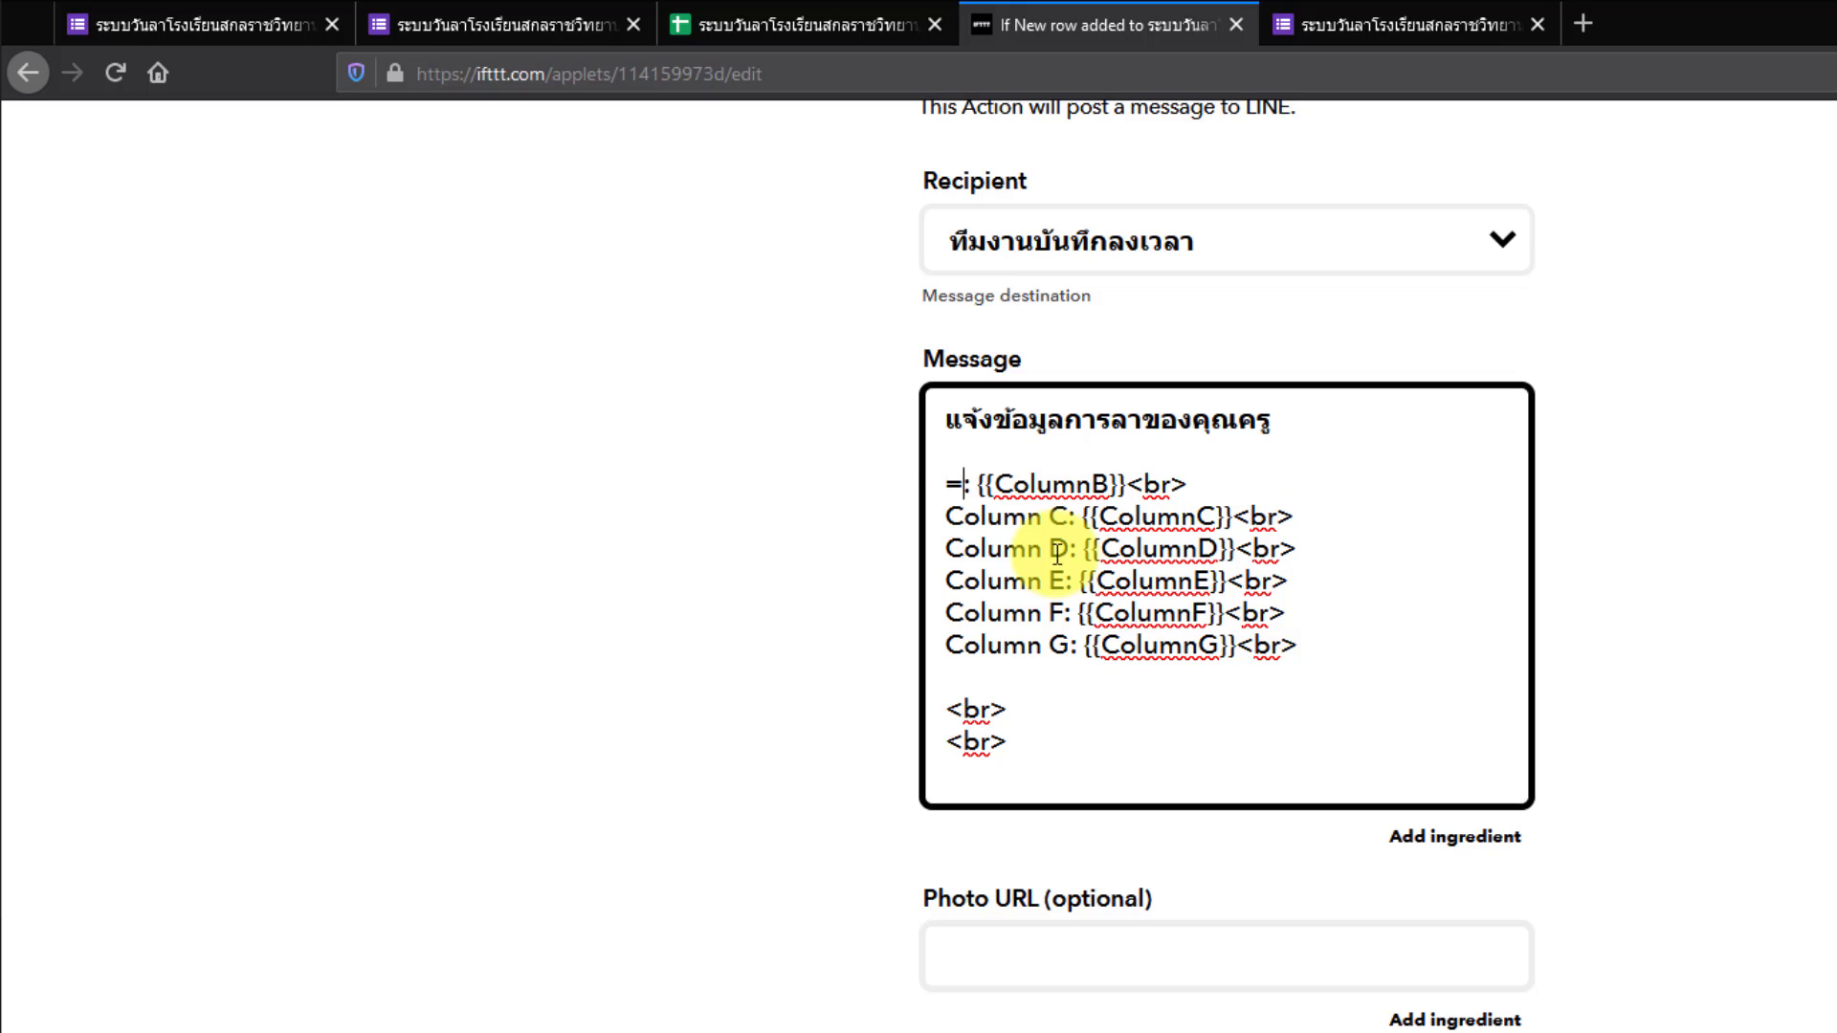
key("BackSpace")
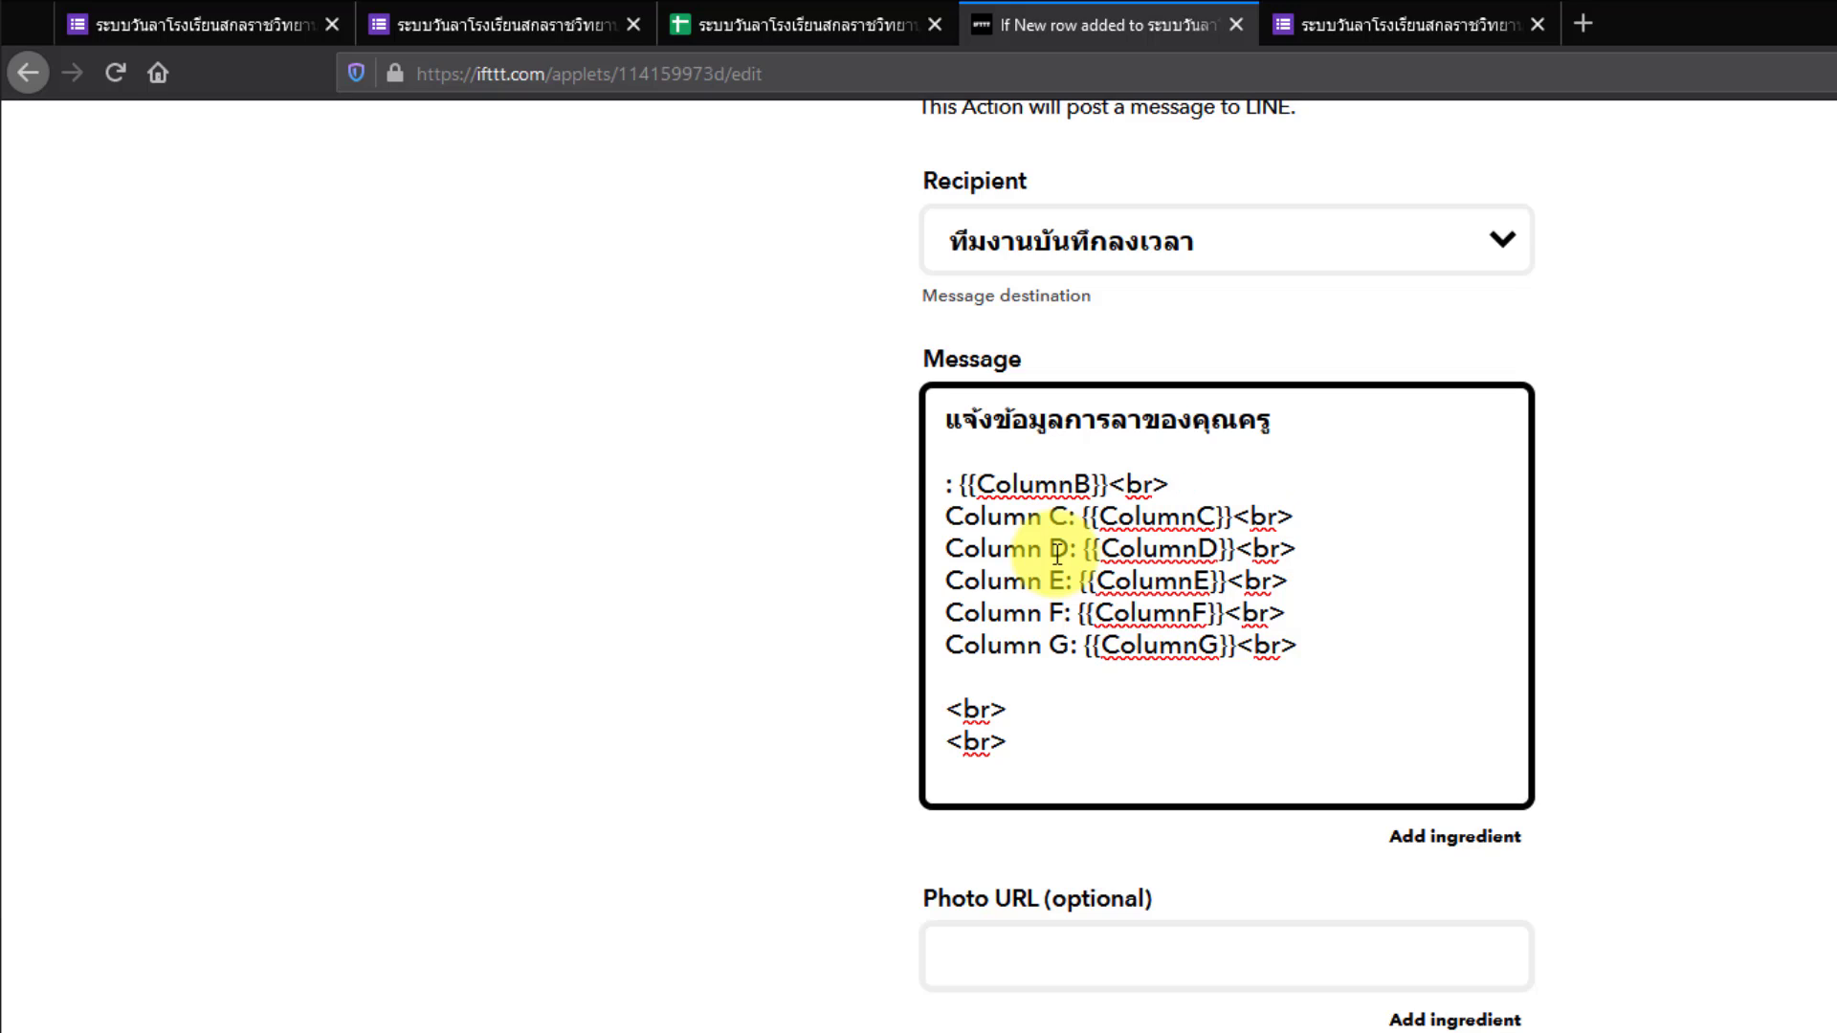
type("ชื่อ")
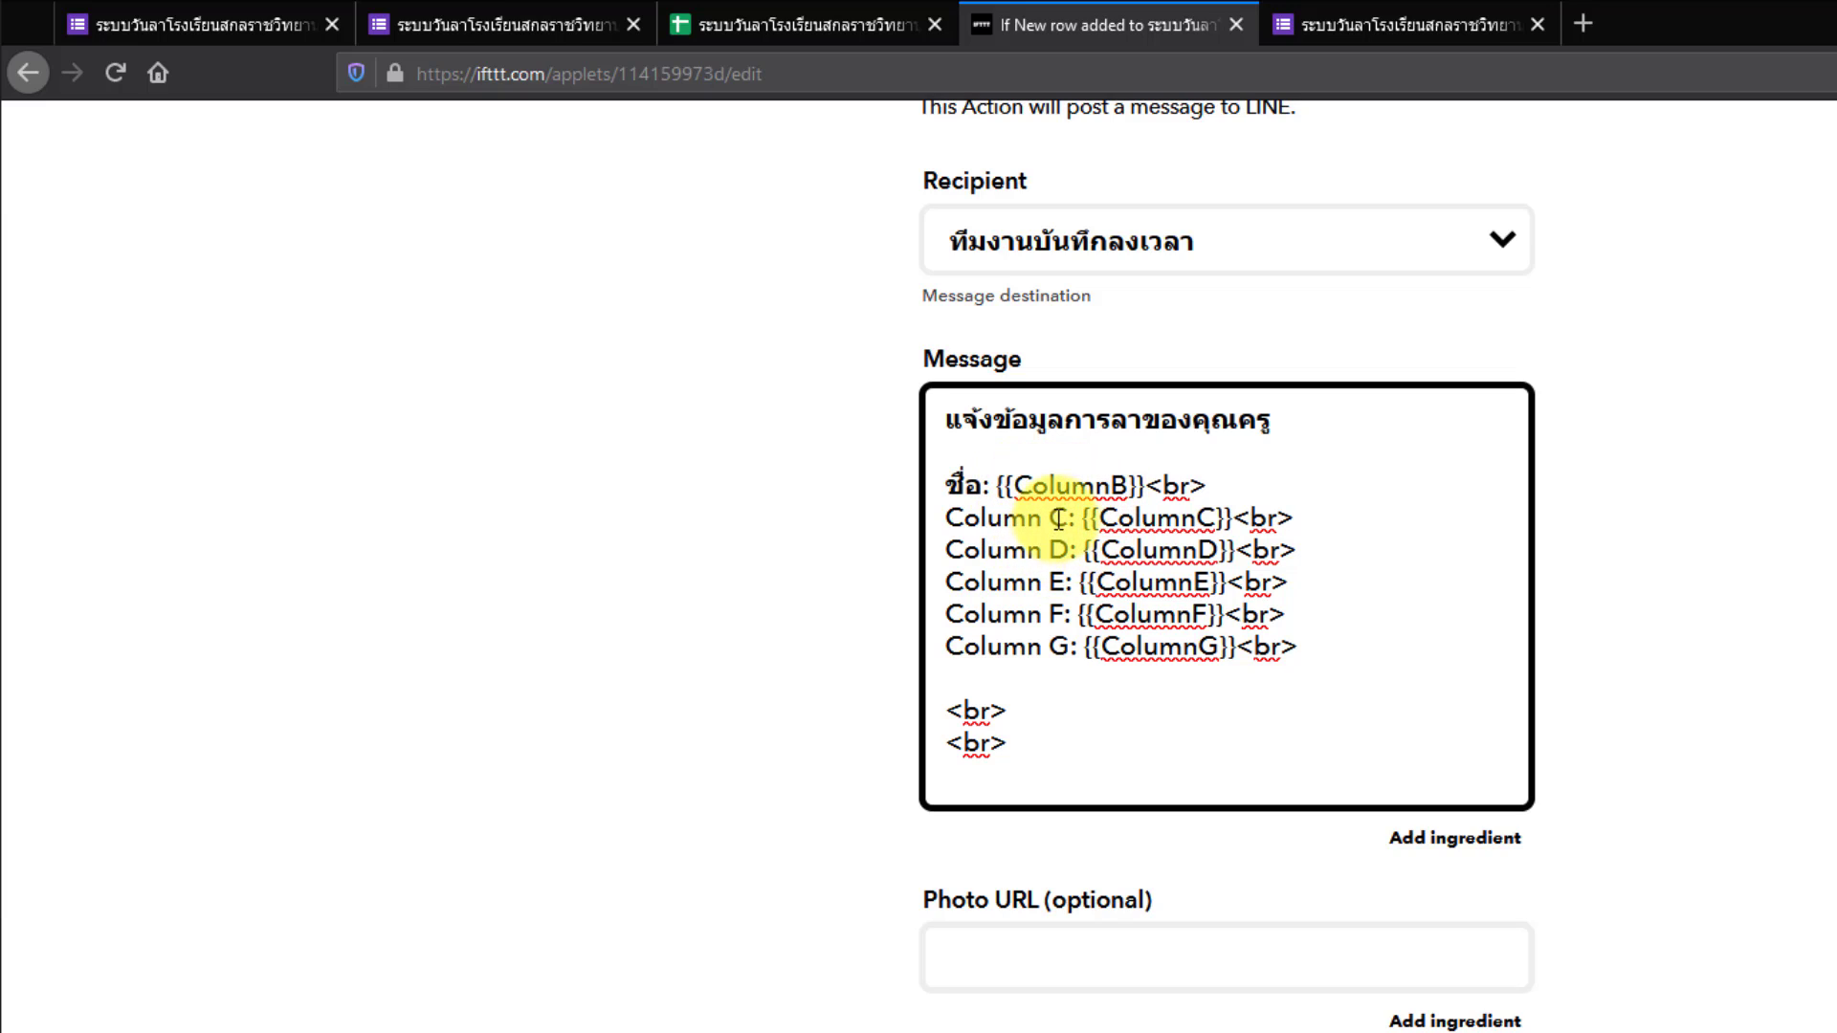
- Relabel the Column C line as ลา after checking the spreadsheet headings
left_click_drag(1068, 518, 952, 517)
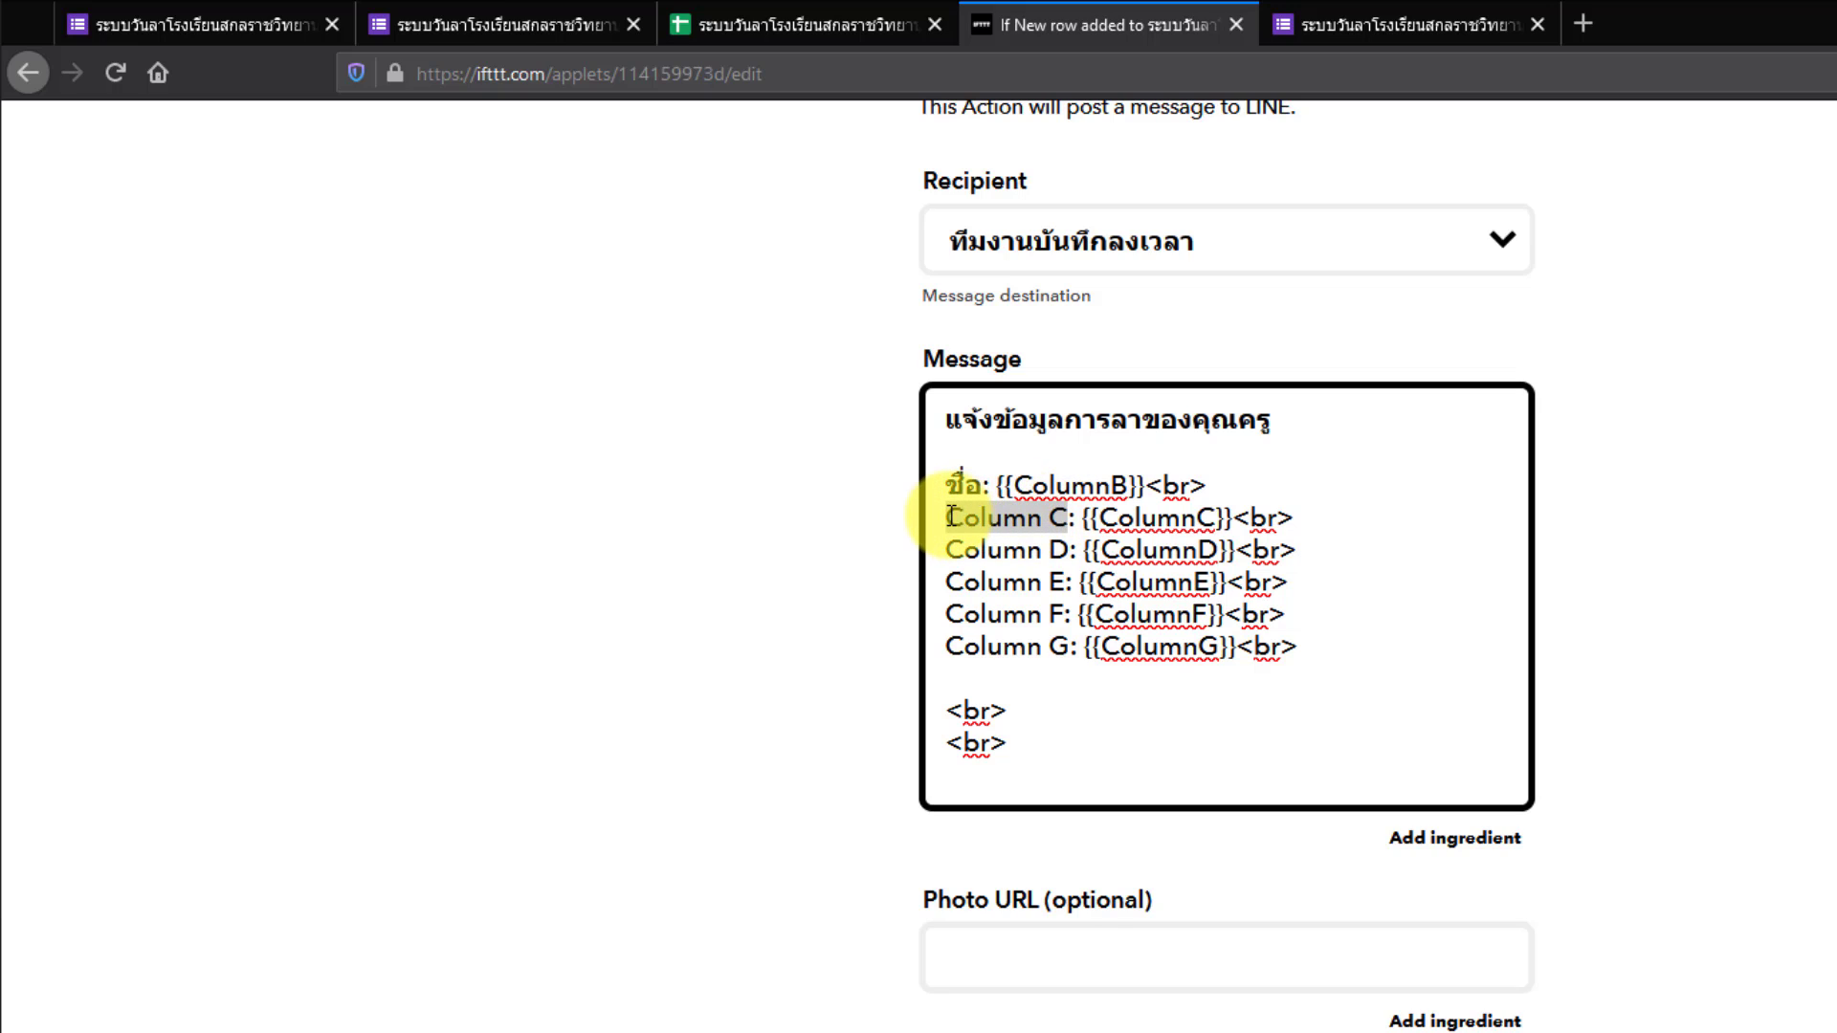
left_click(756, 26)
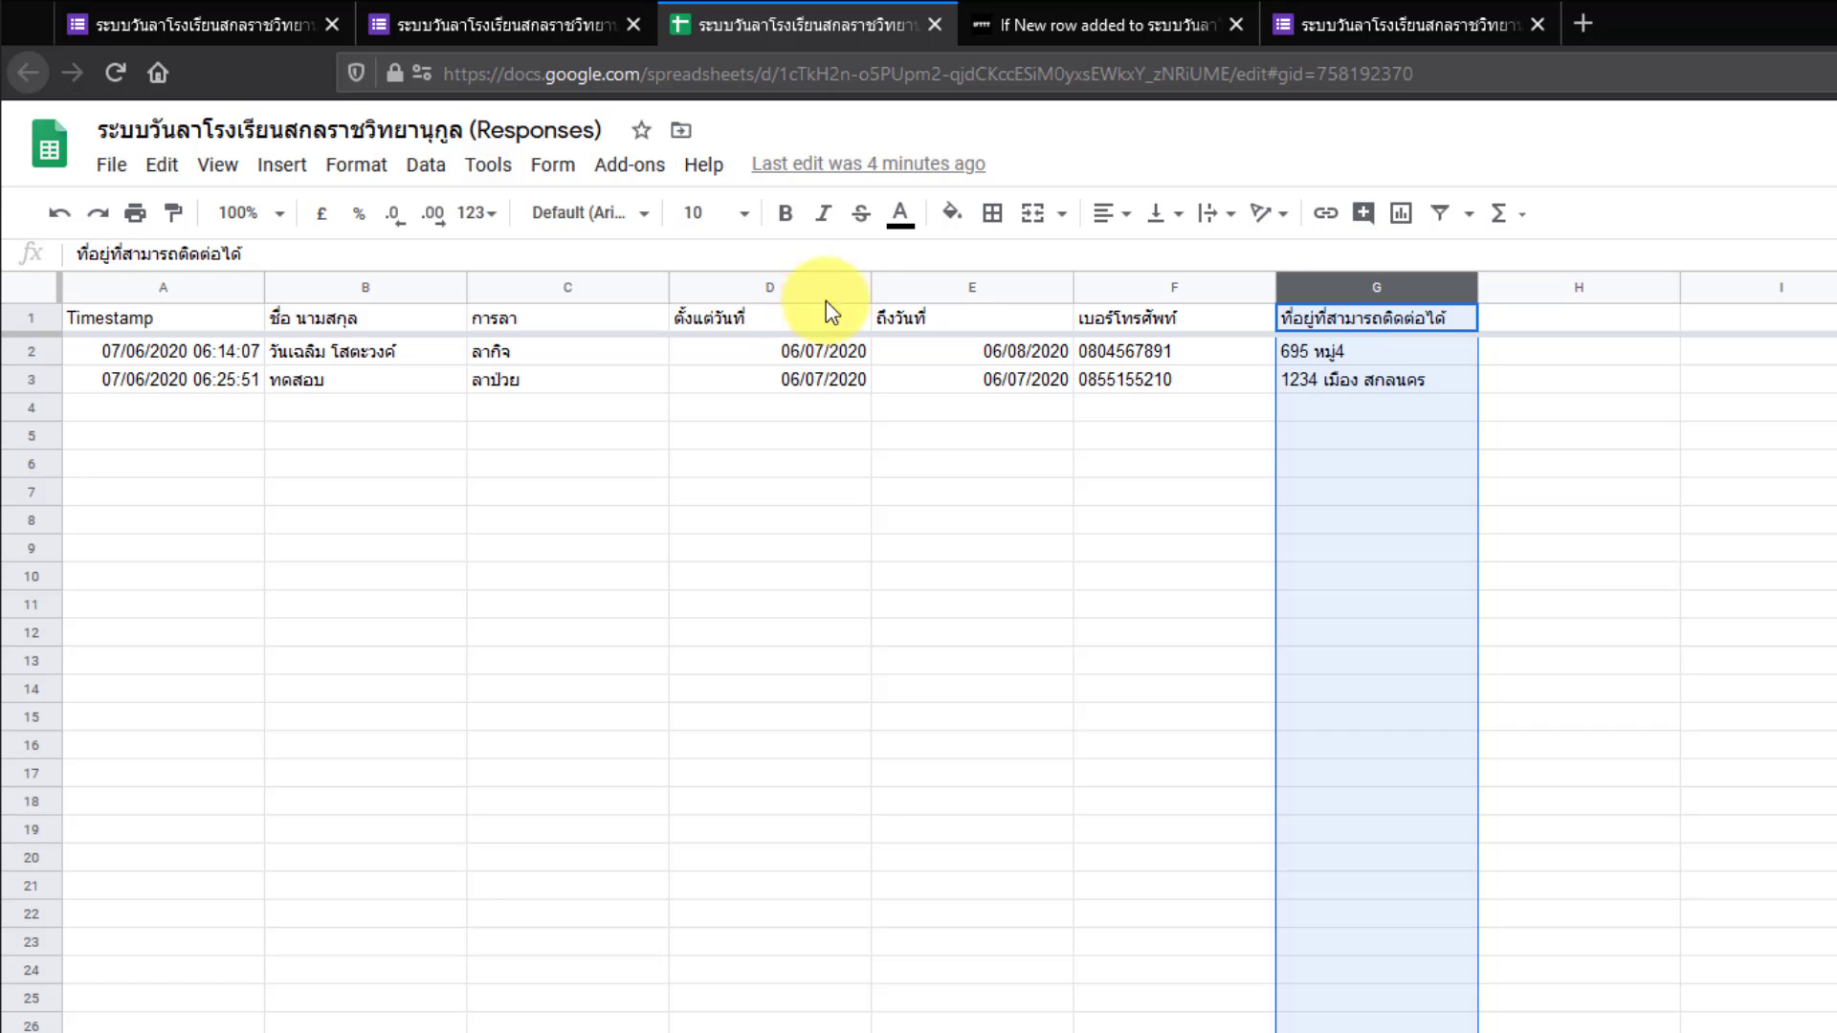
left_click(964, 38)
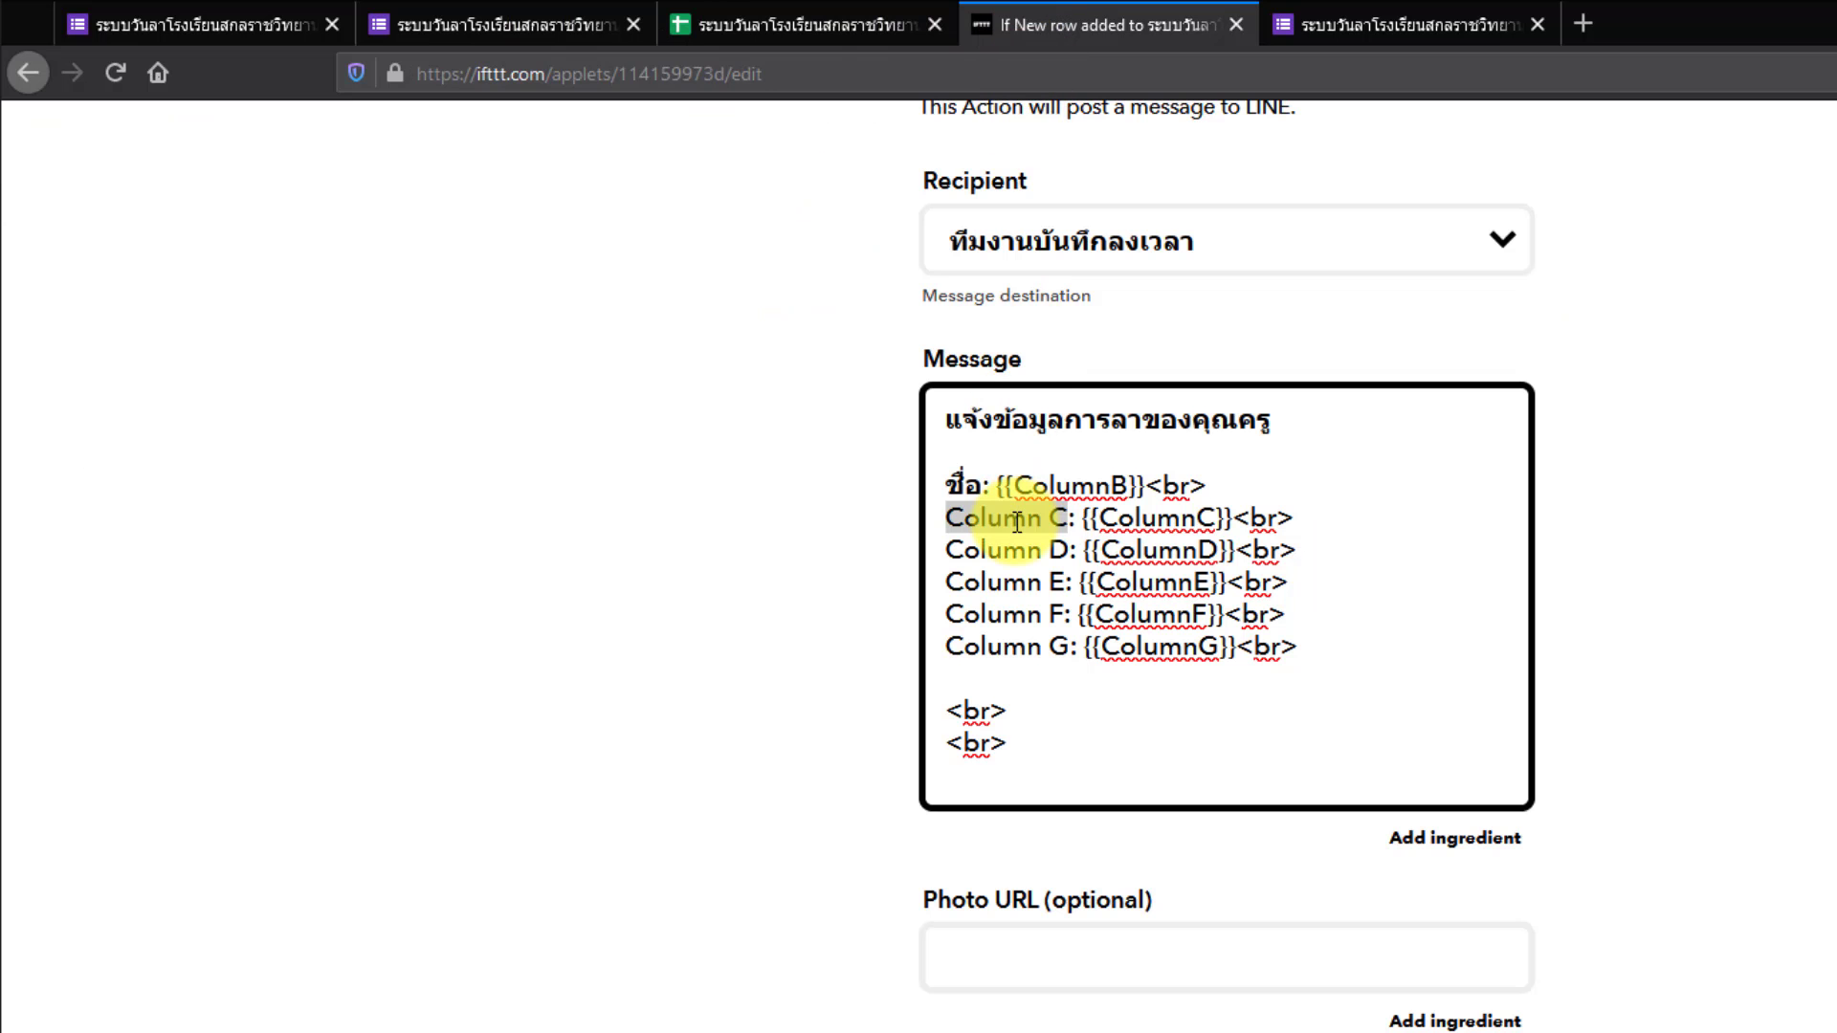
type("การ")
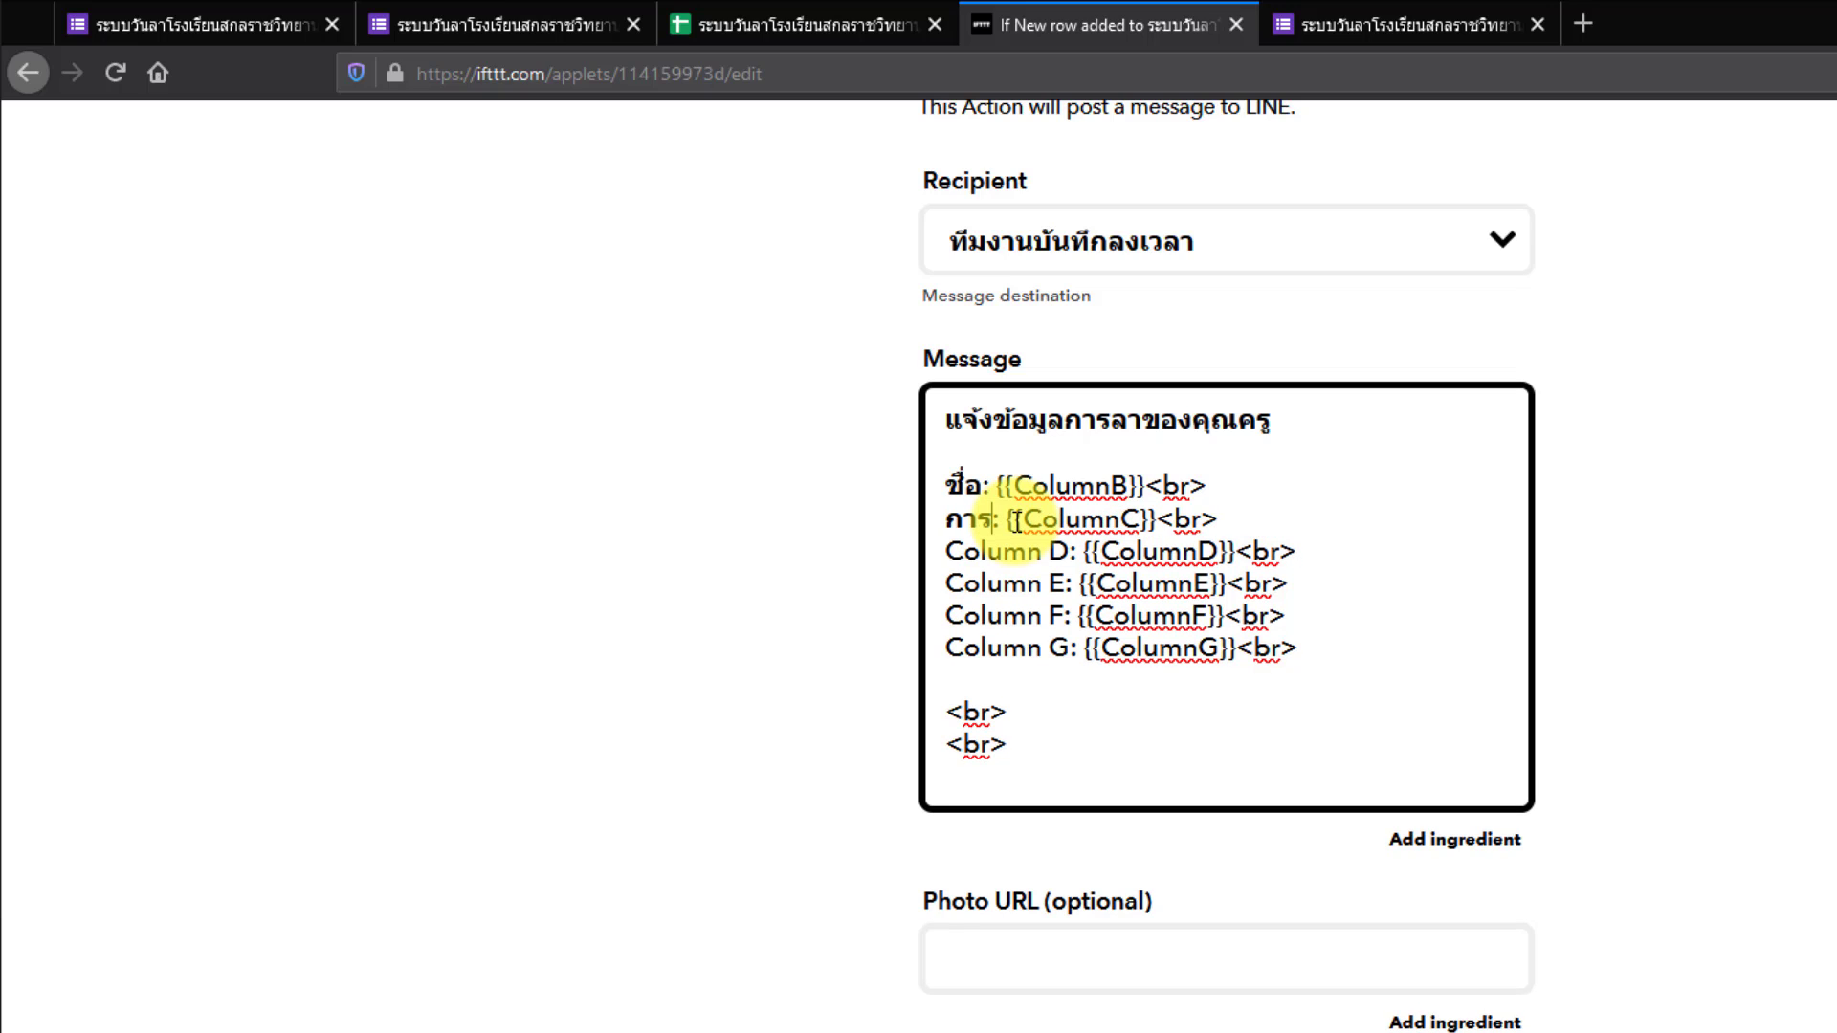
key("BackSpace")
key("BackSpace")
key("BackSpace")
type("ลา")
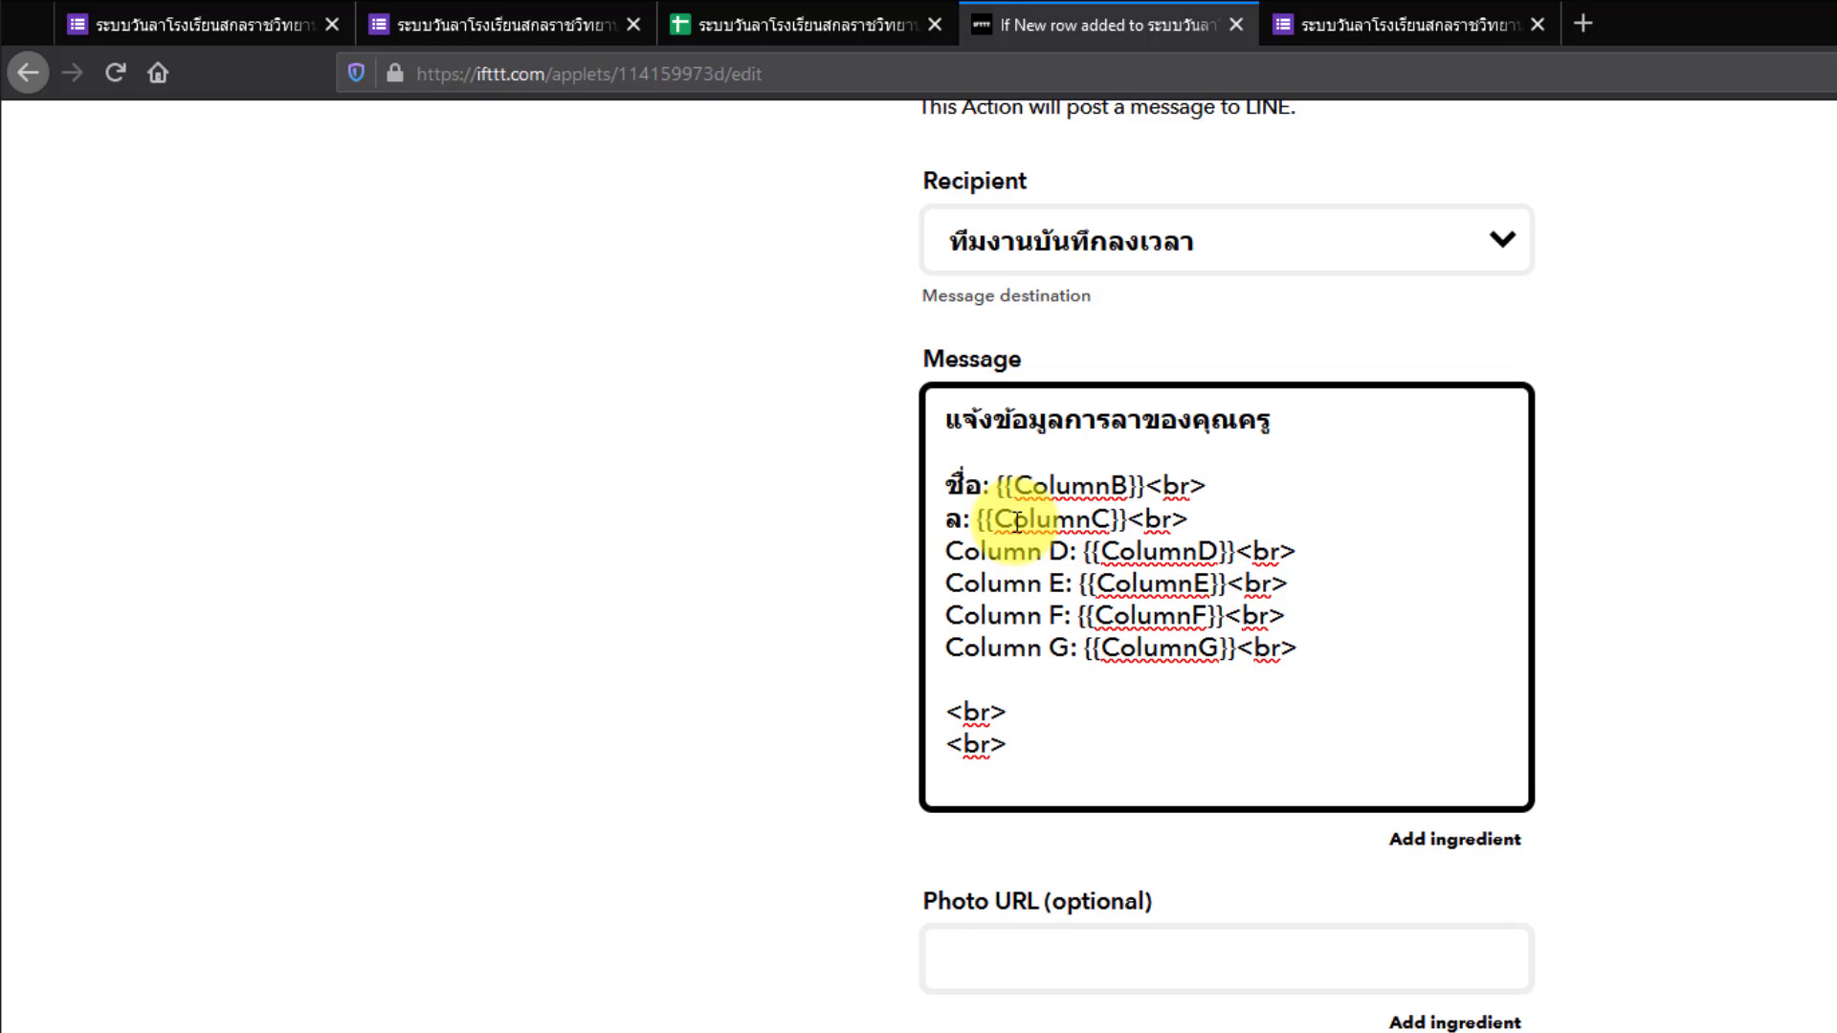